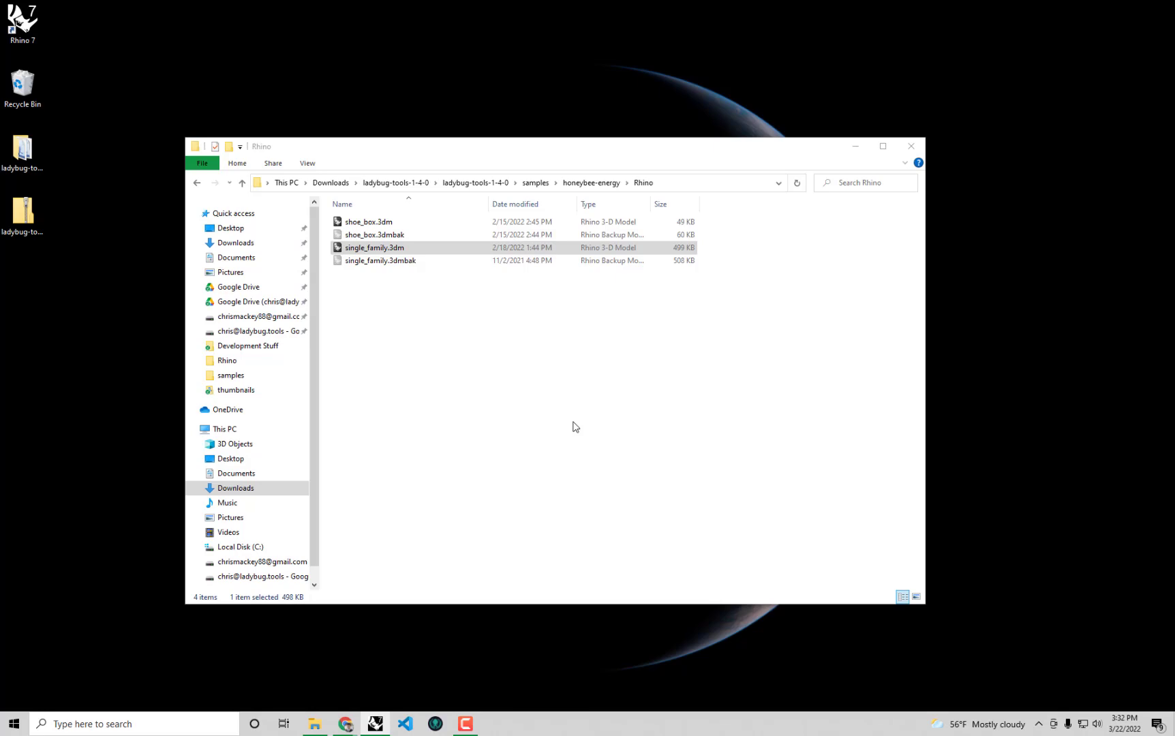
# Step: Bring up the single_family.3dm model in Rhino and turn on the ExistingShade, Zone, Windows and DETAILS layers
pyautogui.moveTo(0, 439); pyautogui.dragTo(511, 5)
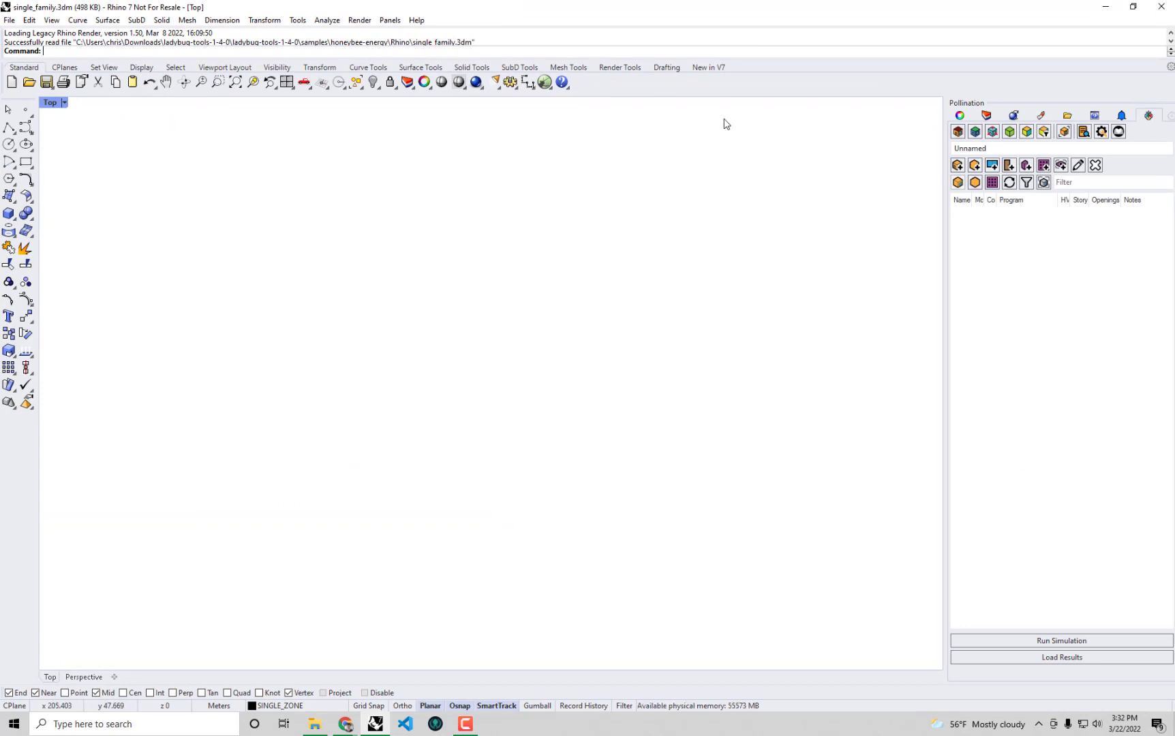
pyautogui.click(986, 116)
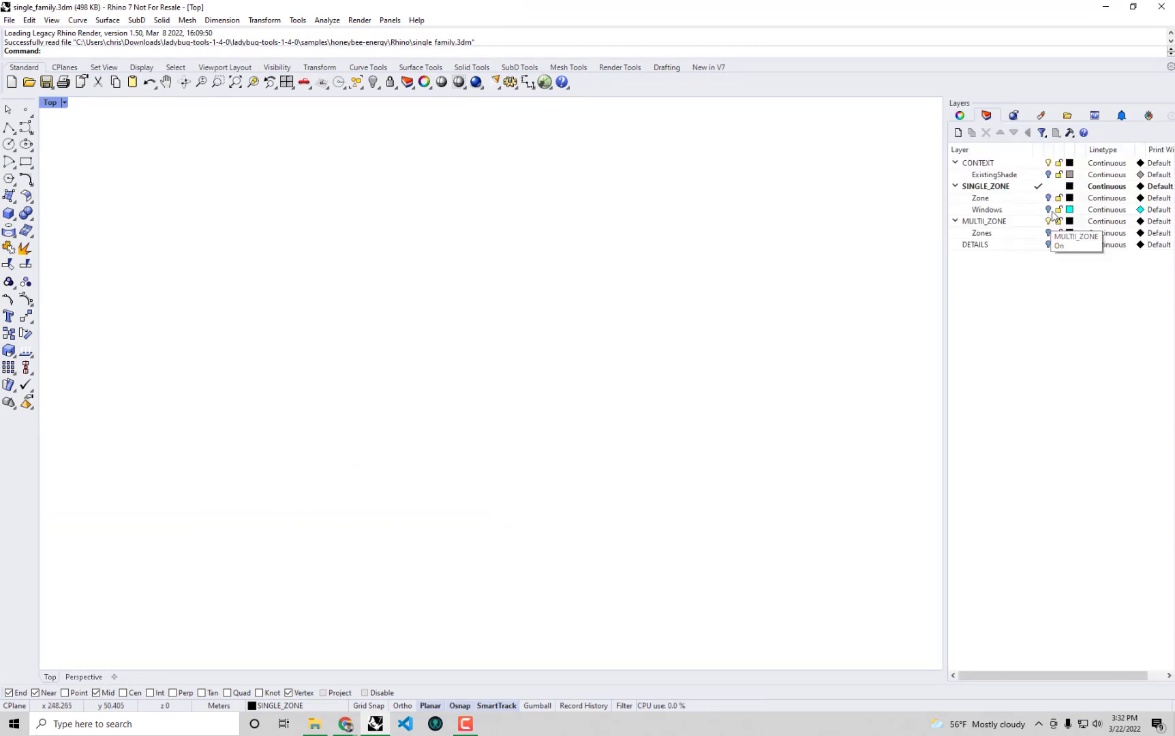
pyautogui.click(1048, 174)
pyautogui.click(1048, 198)
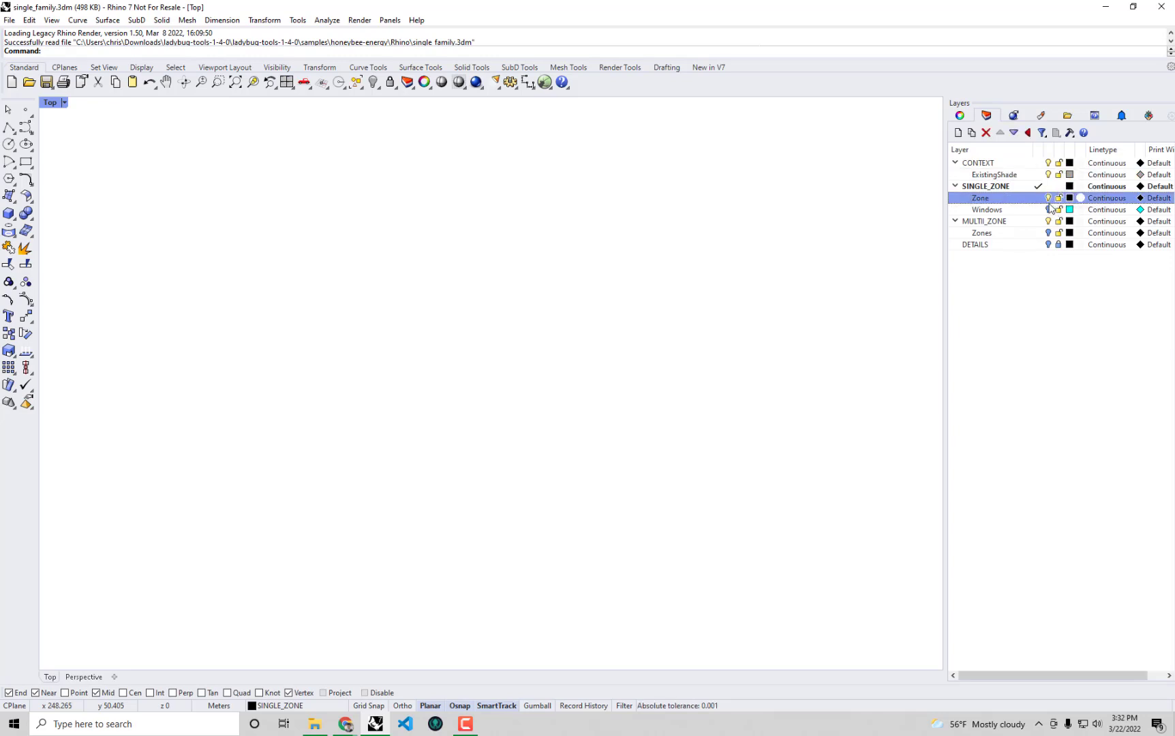
pyautogui.click(1048, 209)
pyautogui.click(1049, 245)
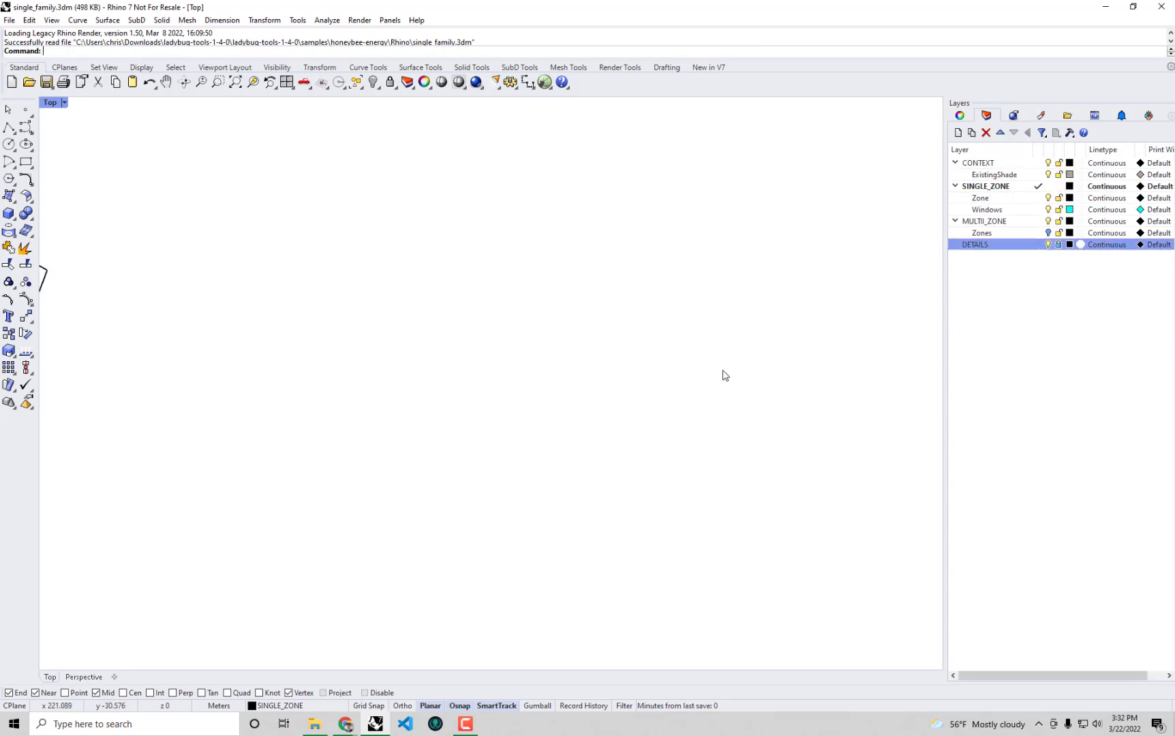
# Step: Maximize the Perspective viewport and frame the whole house with its surroundings
pyautogui.doubleClick(51, 103)
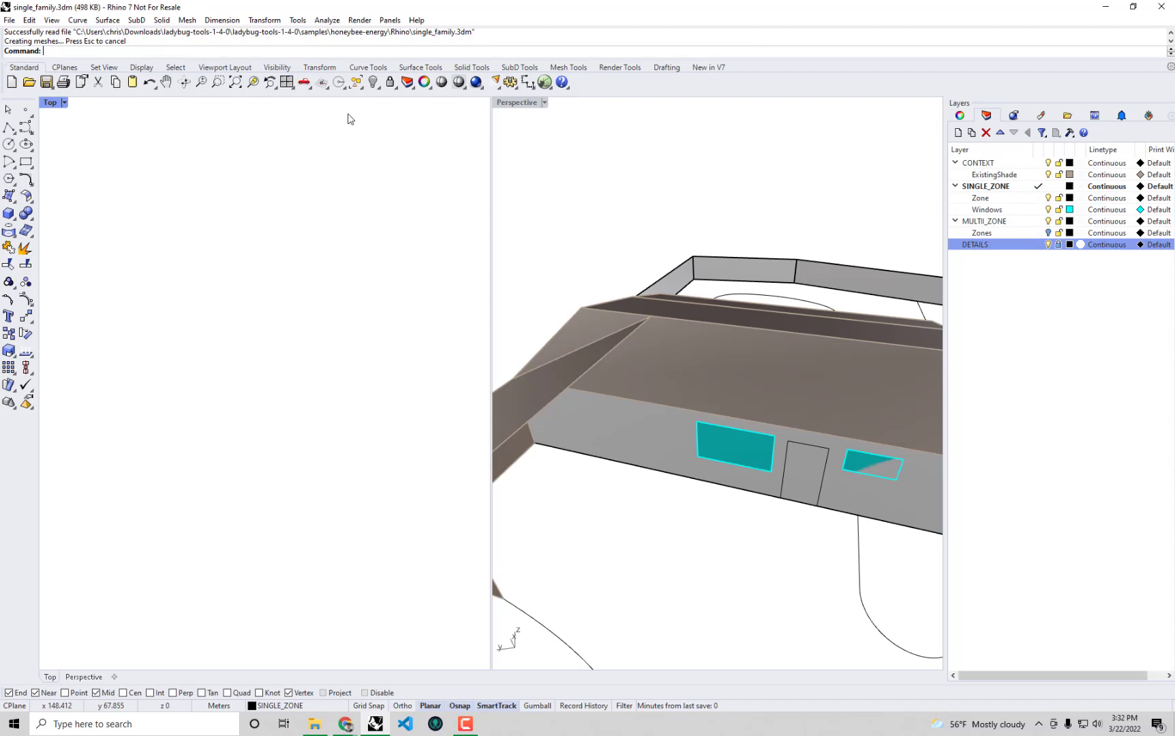
pyautogui.doubleClick(532, 102)
pyautogui.moveTo(632, 228); pyautogui.dragTo(620, 287, button='right')
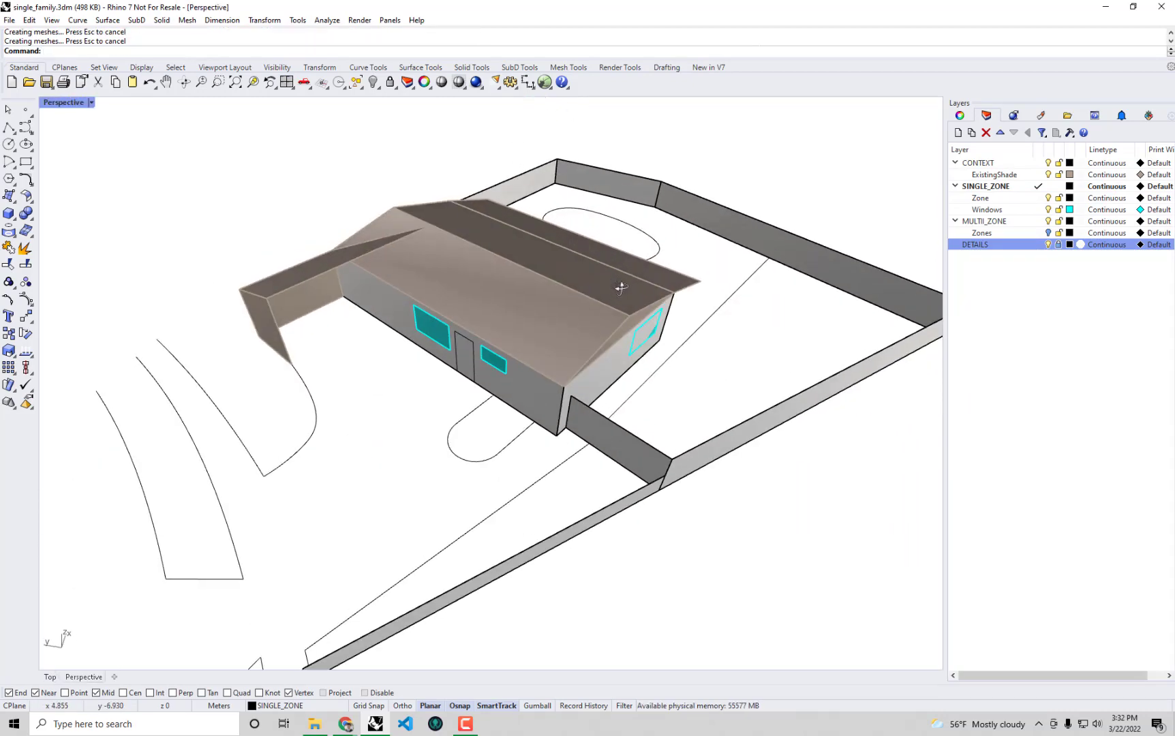
# Step: Turn off the ExistingShade and DETAILS layers and inspect the single-zone house volume by selecting it
pyautogui.click(1048, 176)
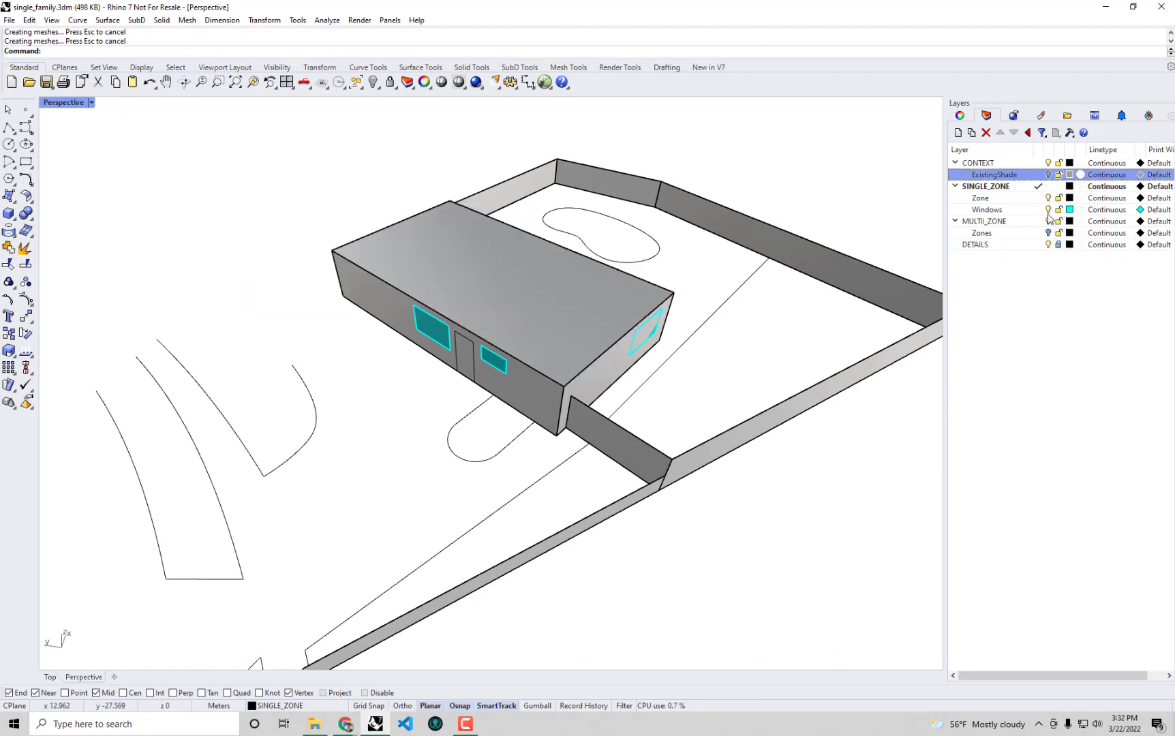
pyautogui.click(1048, 245)
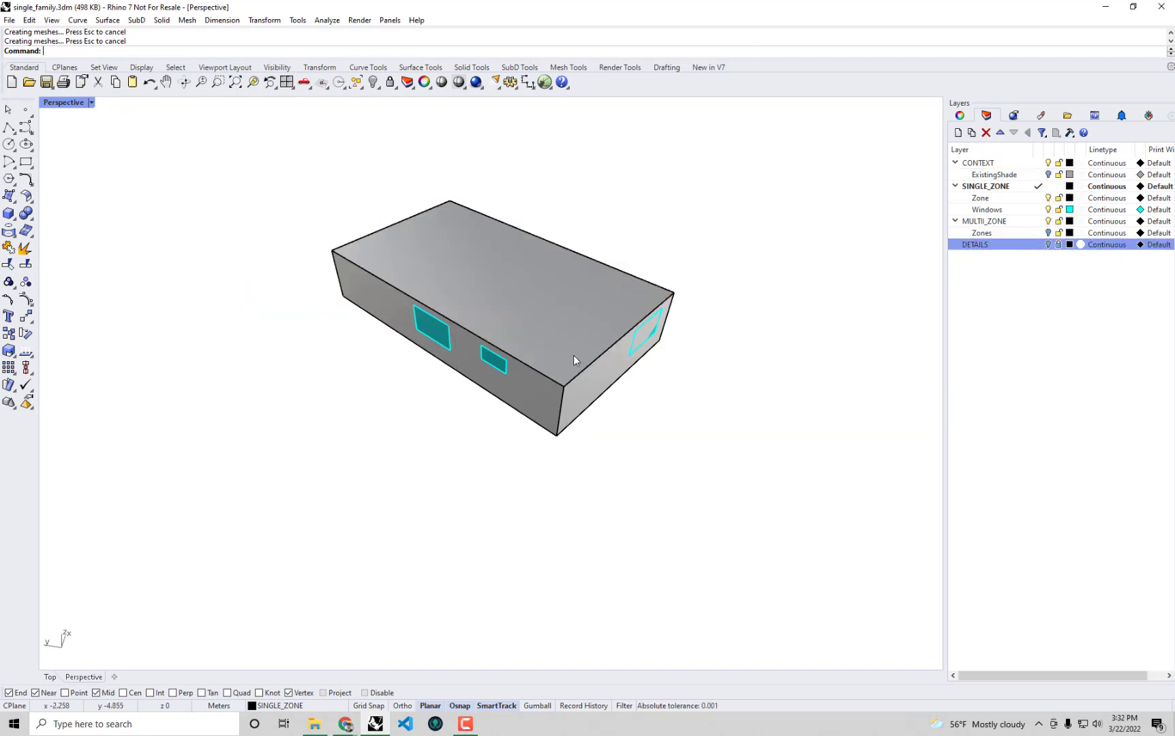
pyautogui.click(579, 324)
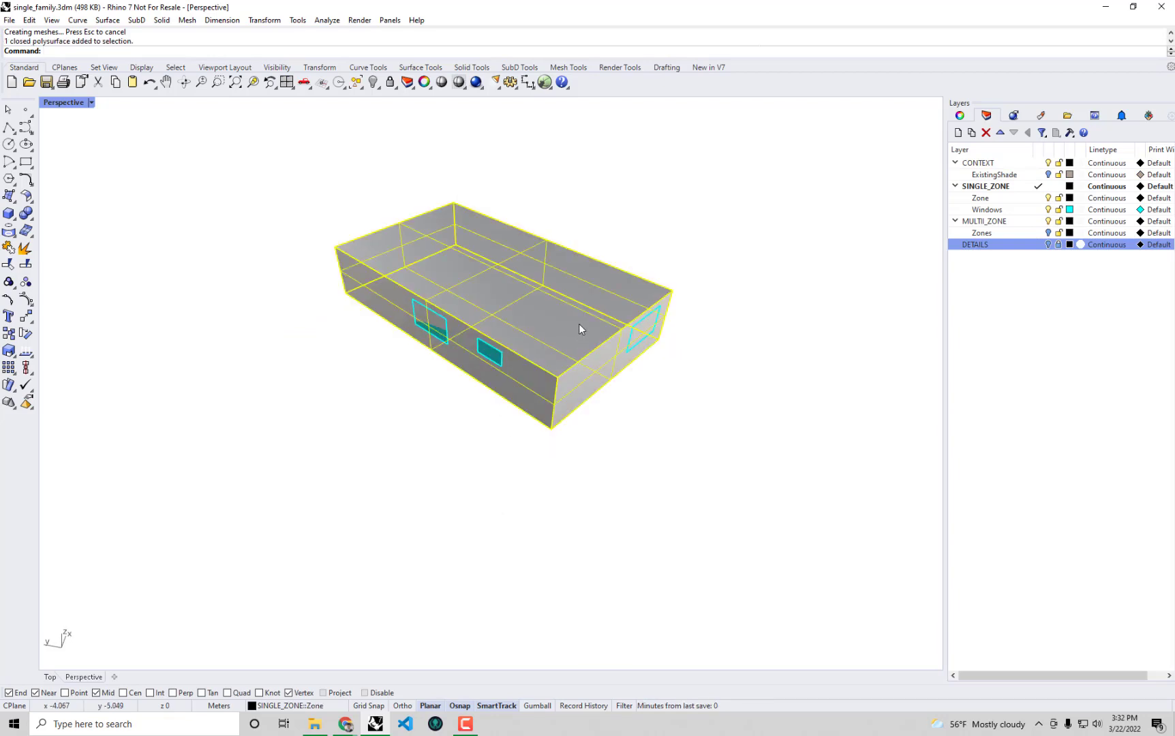
pyautogui.moveTo(578, 324); pyautogui.dragTo(628, 372, button='right')
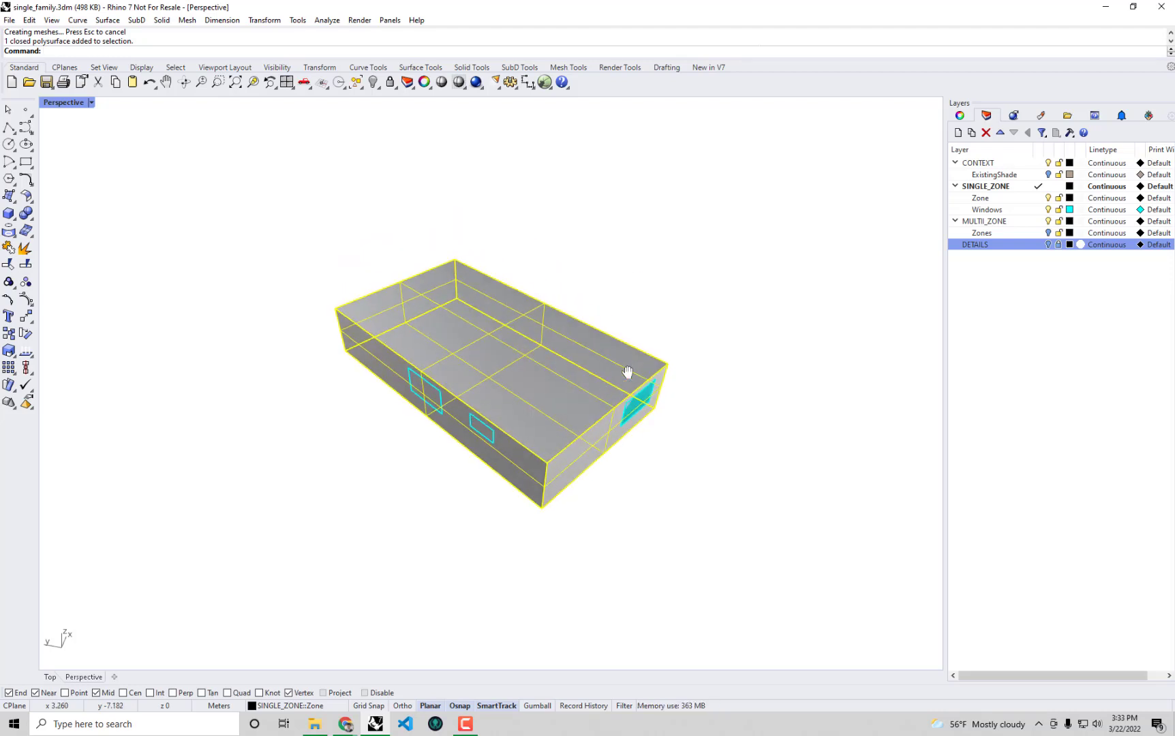
pyautogui.click(720, 440)
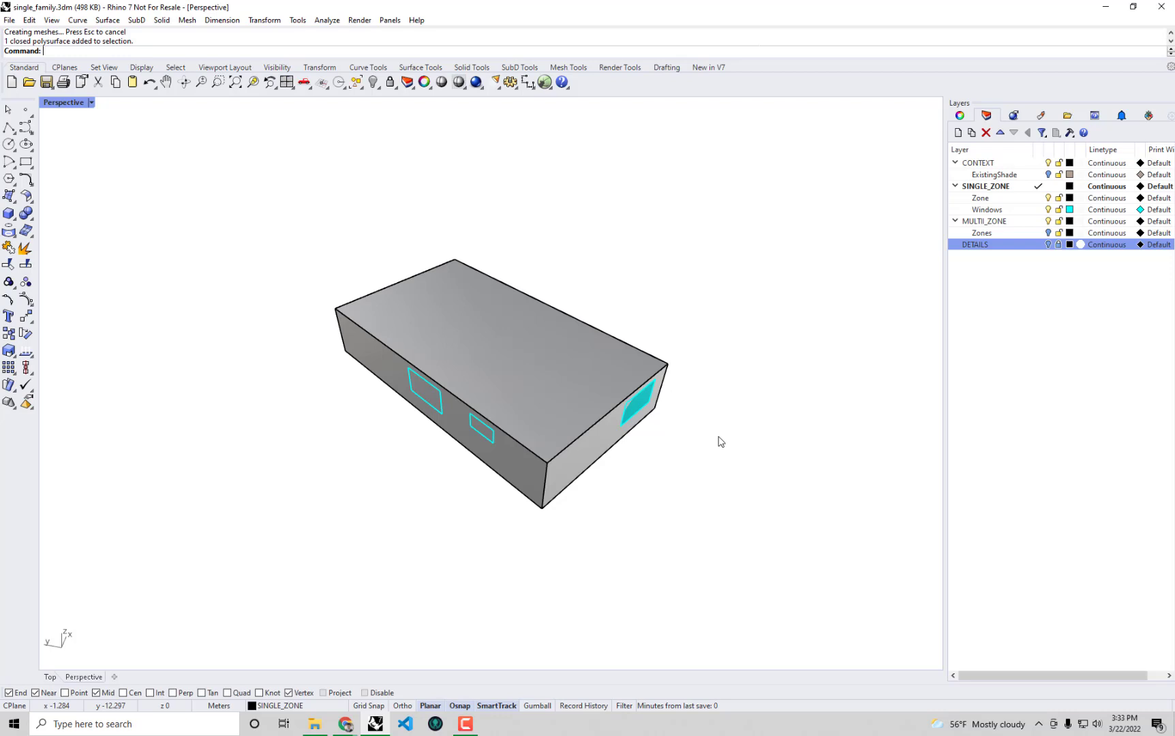
# Step: Turn on the Zones layer under MULTII_ZONE and turn off the single-zone Zone layer
pyautogui.click(1048, 233)
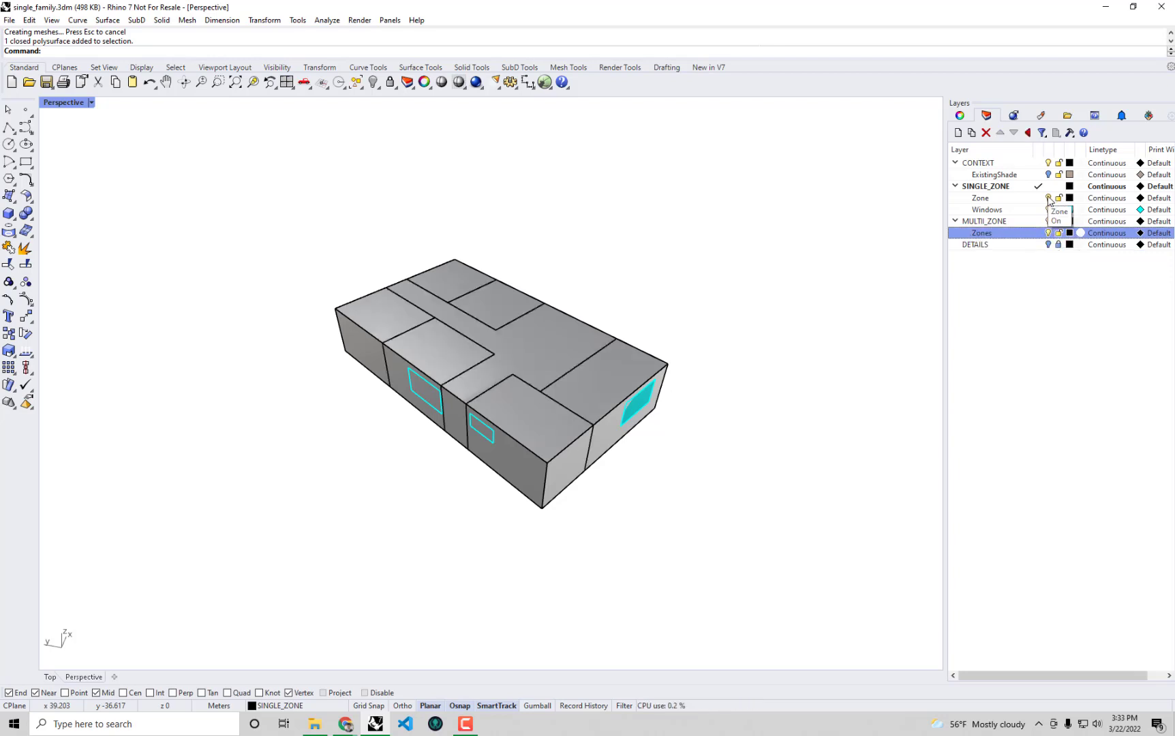
pyautogui.click(1048, 199)
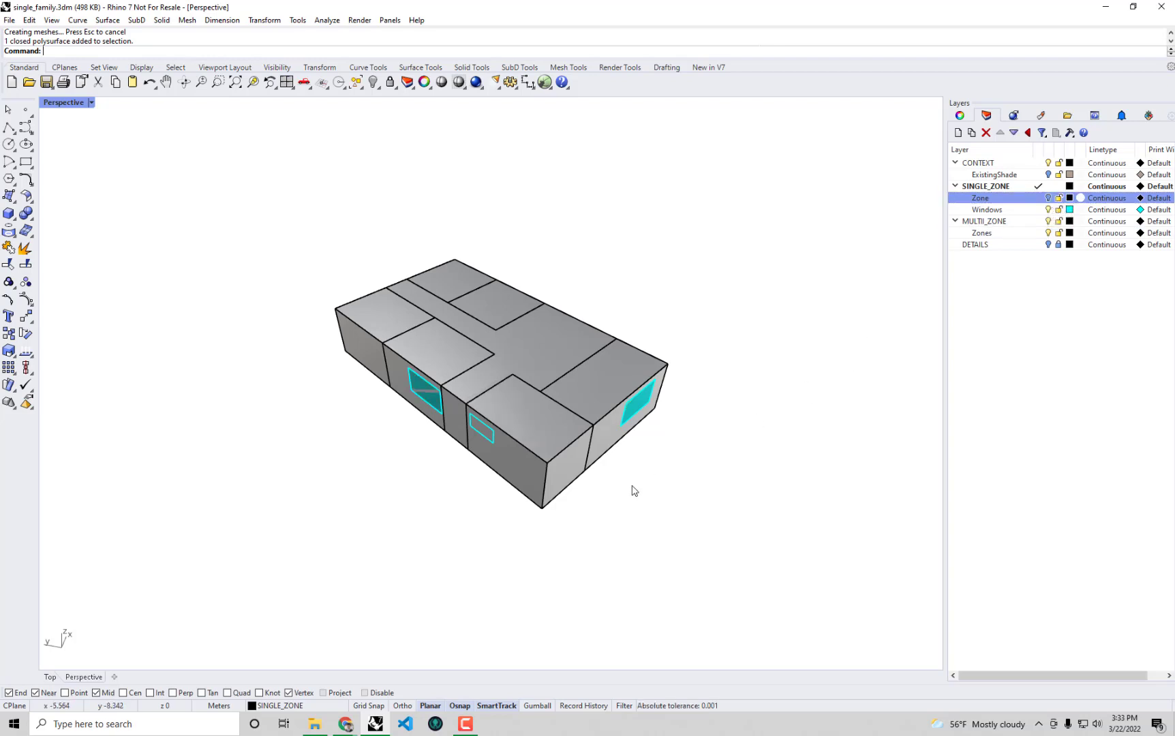
pyautogui.moveTo(633, 490); pyautogui.dragTo(577, 514, button='right')
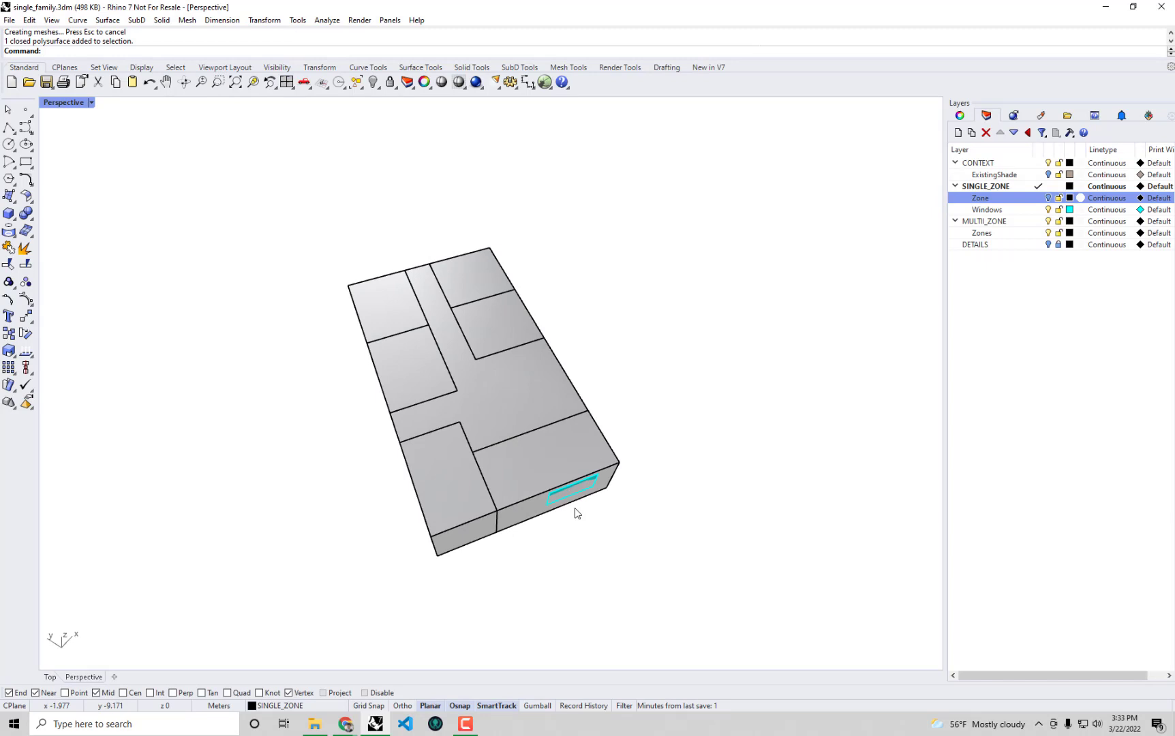
# Step: Select the room volumes on the Zones layer one after another to examine how the house is divided
pyautogui.click(513, 443)
pyautogui.click(485, 294)
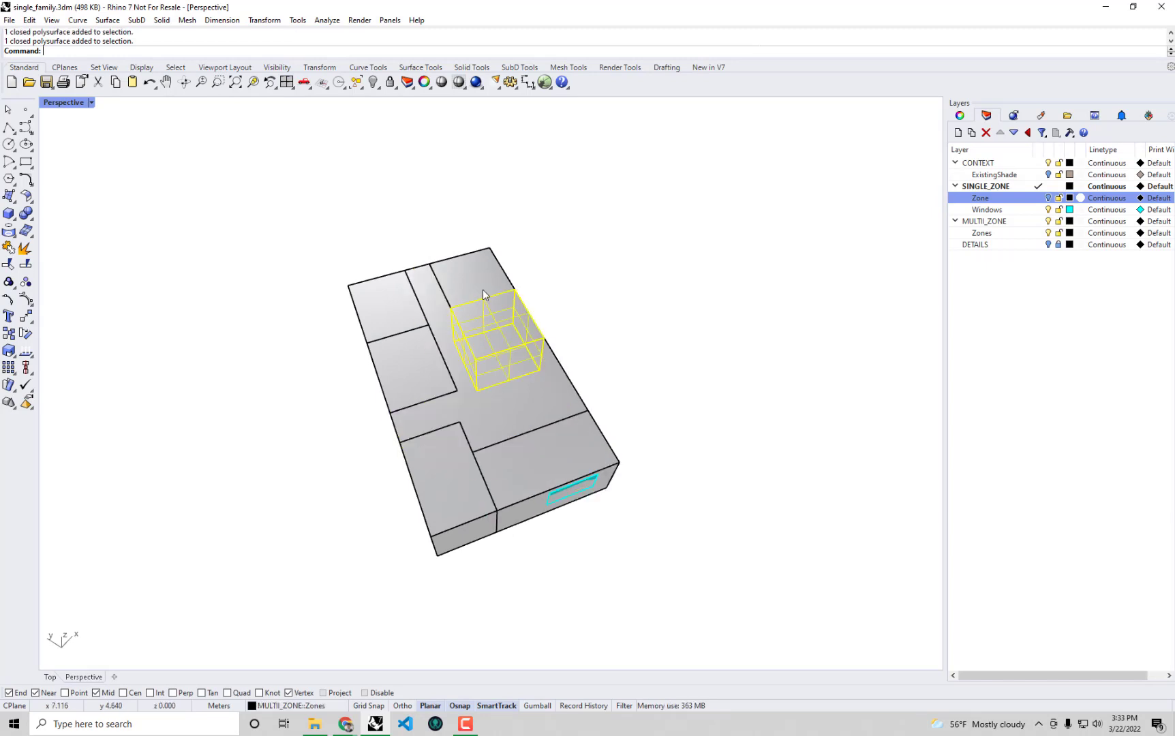
pyautogui.click(399, 304)
pyautogui.click(417, 368)
pyautogui.click(488, 379)
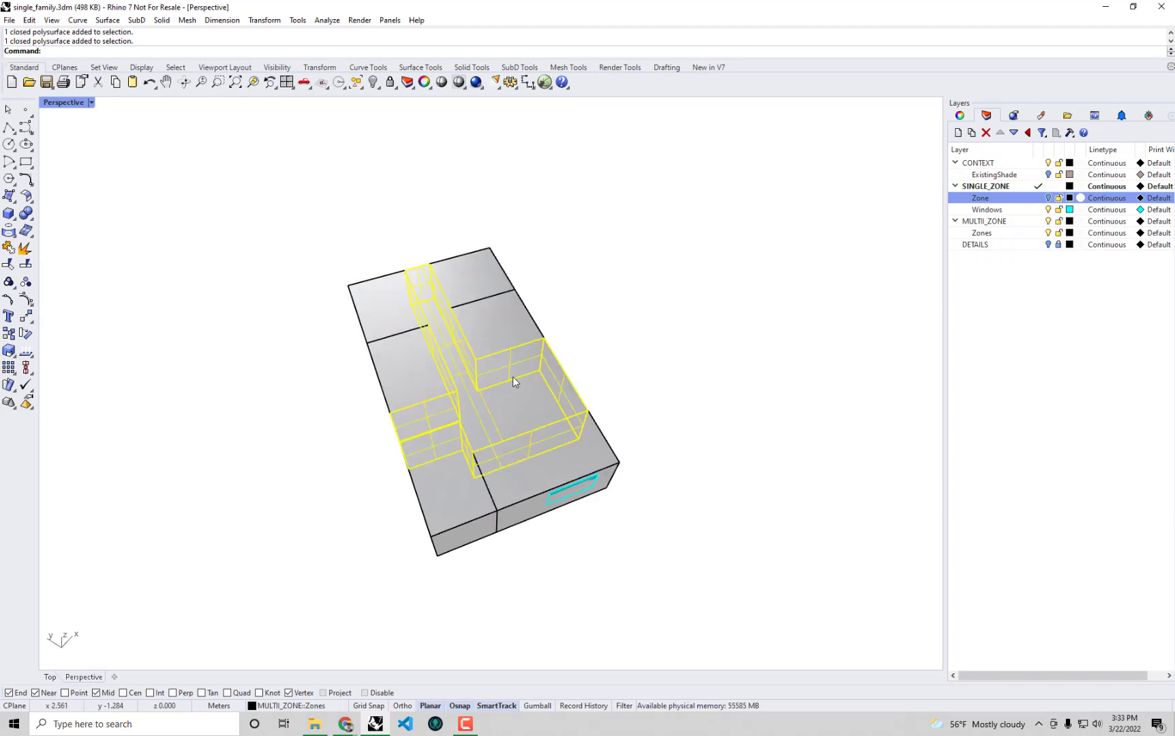
pyautogui.click(545, 453)
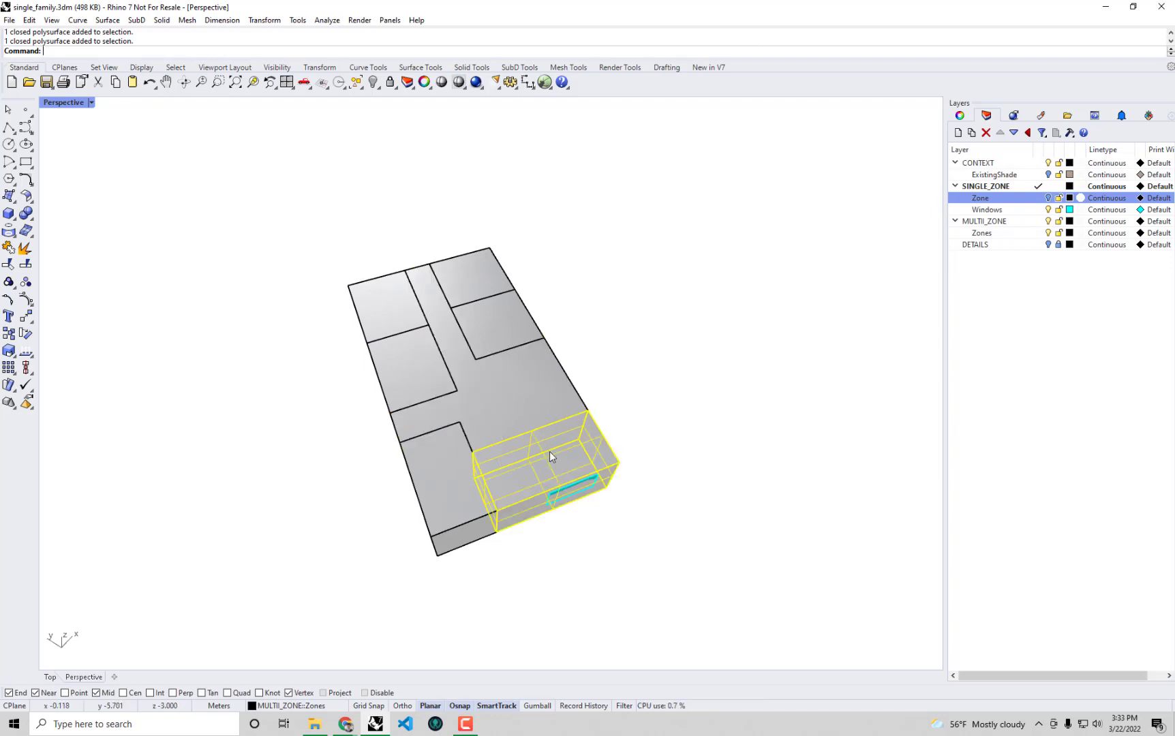
pyautogui.click(484, 338)
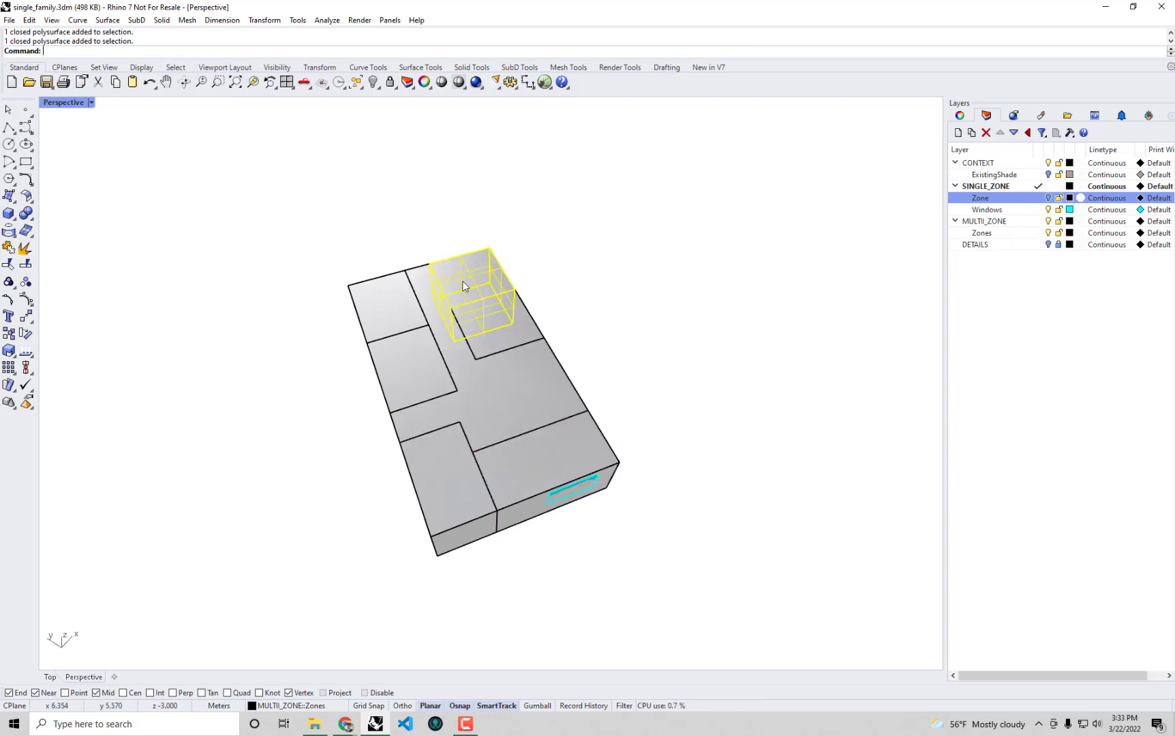
pyautogui.click(402, 304)
pyautogui.click(396, 371)
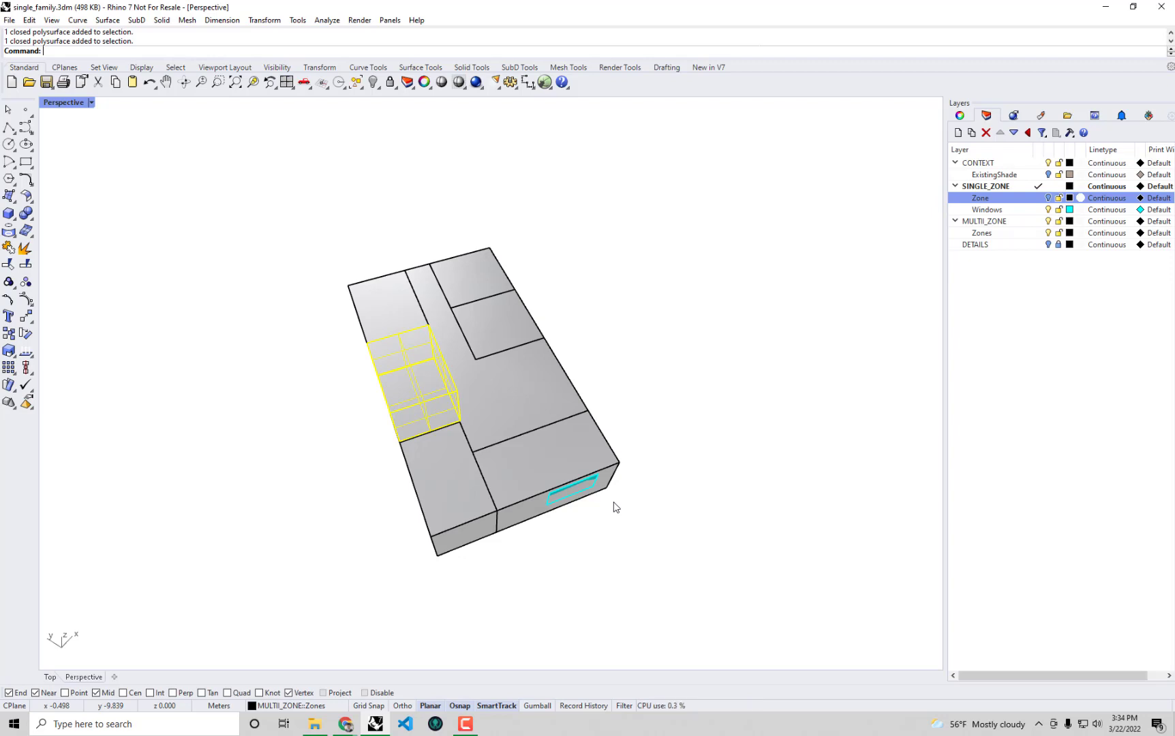
# Step: Launch Grasshopper and arrange its window side by side with the Rhino model view
pyautogui.press('F10')
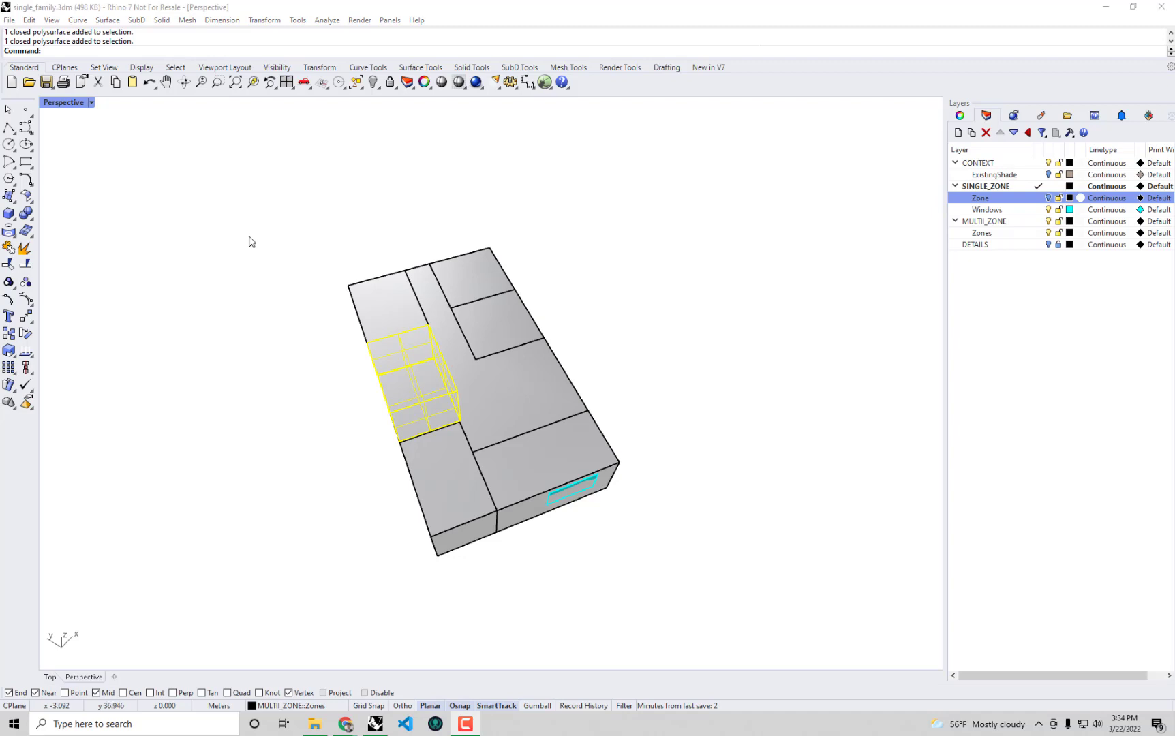
pyautogui.click(544, 82)
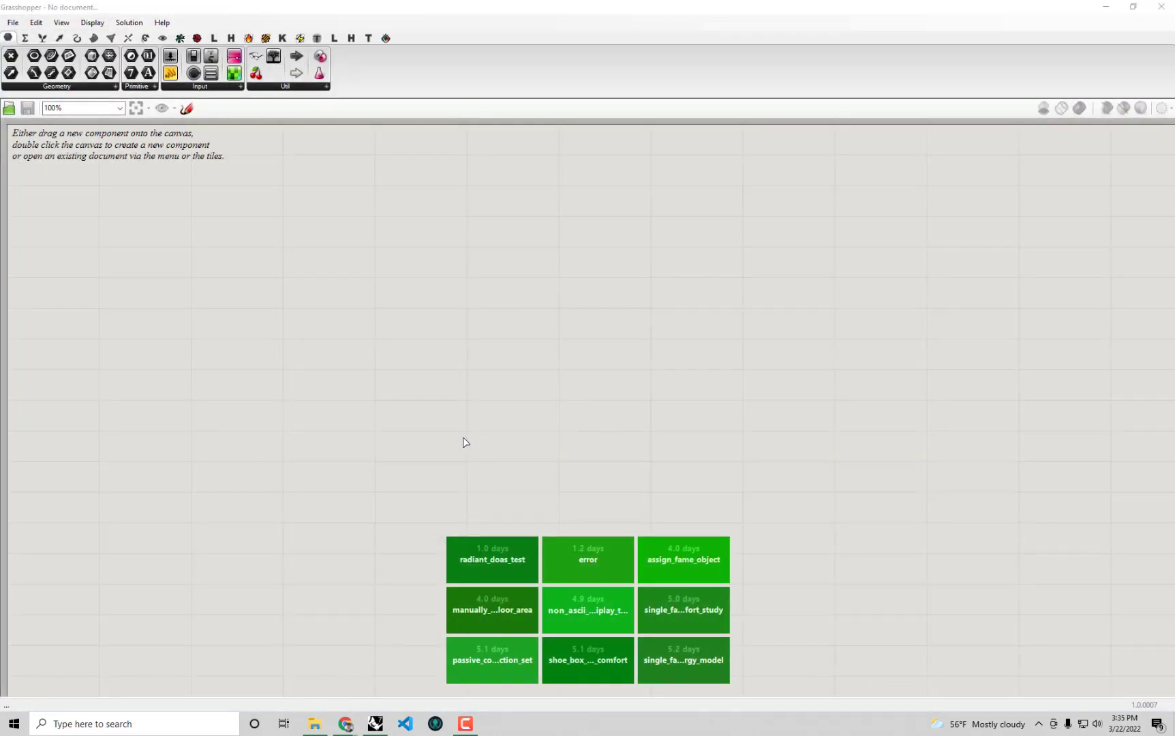
pyautogui.moveTo(688, 5); pyautogui.dragTo(1173, 157)
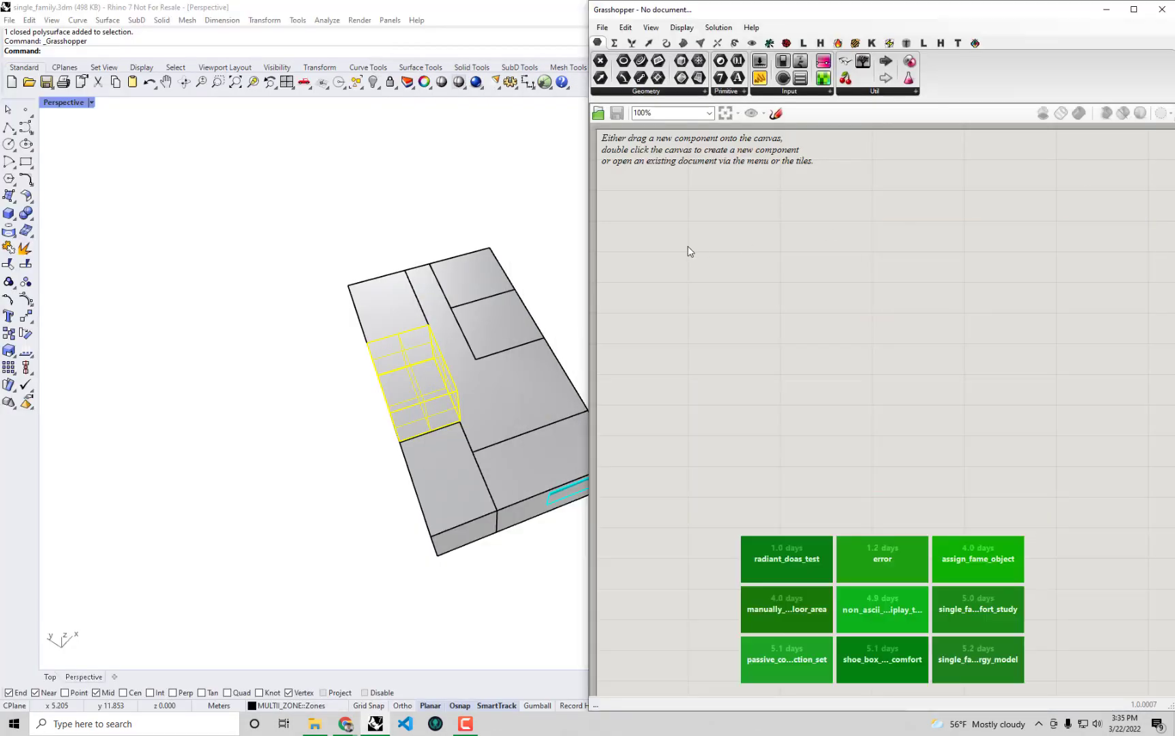
# Step: Move the Grasshopper window clear of the layer list and check individual room volumes in the model
pyautogui.moveTo(499, 308); pyautogui.dragTo(406, 371, button='right')
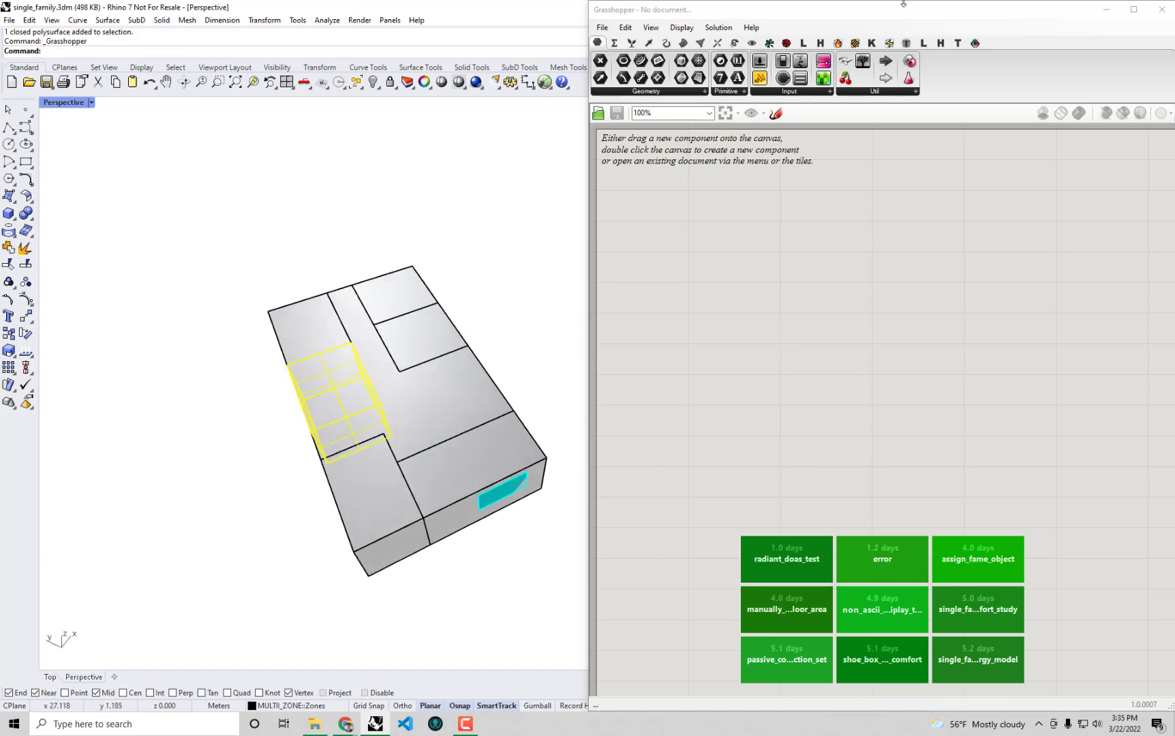
pyautogui.moveTo(900, 14); pyautogui.dragTo(898, 491)
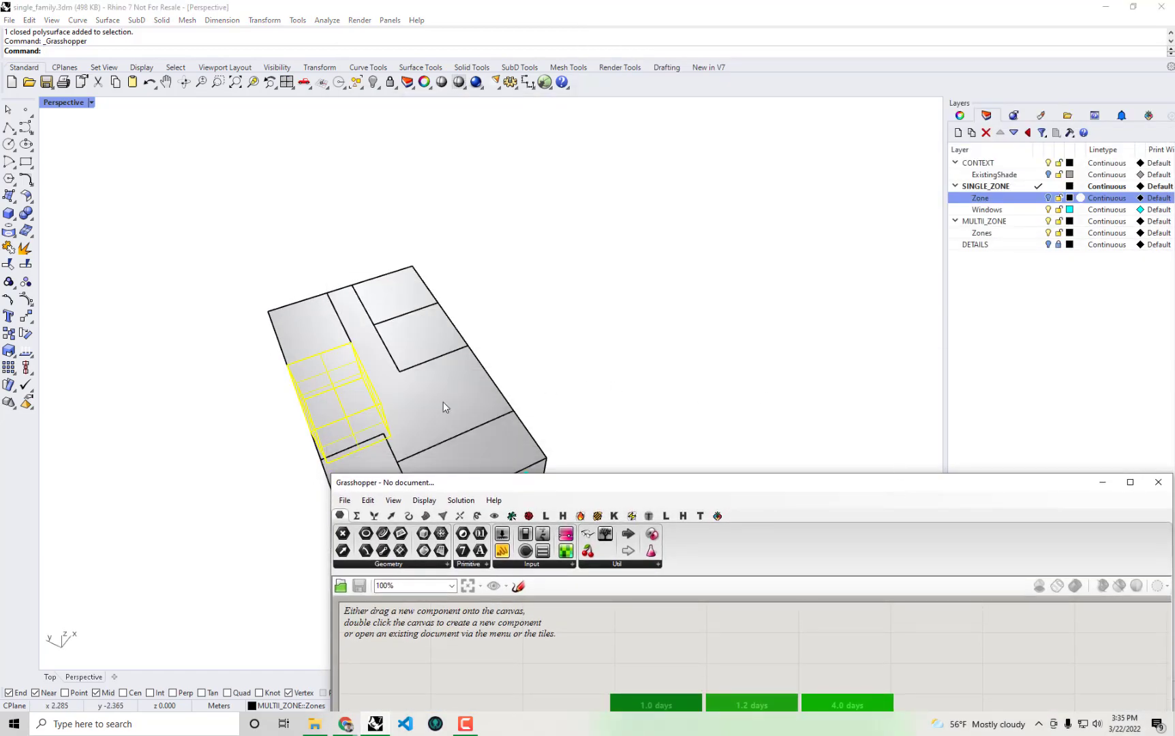
pyautogui.click(409, 354)
pyautogui.click(381, 291)
pyautogui.click(309, 323)
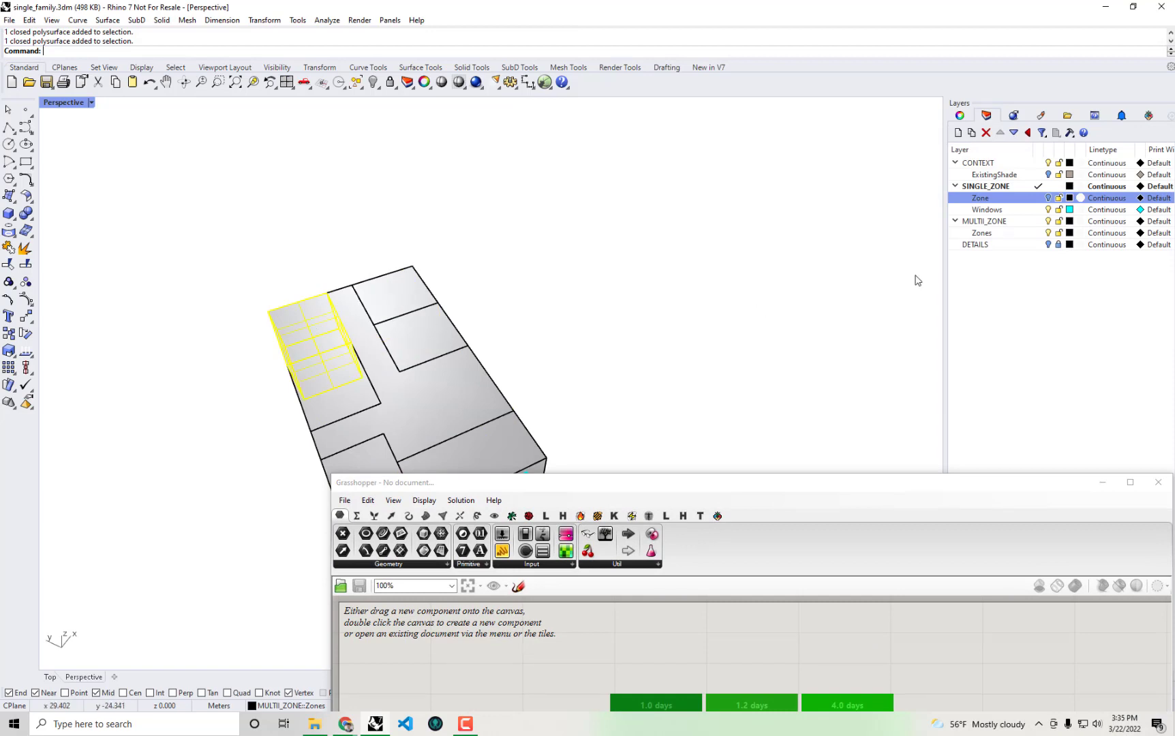
pyautogui.click(884, 274)
pyautogui.moveTo(634, 340); pyautogui.dragTo(621, 271, button='right')
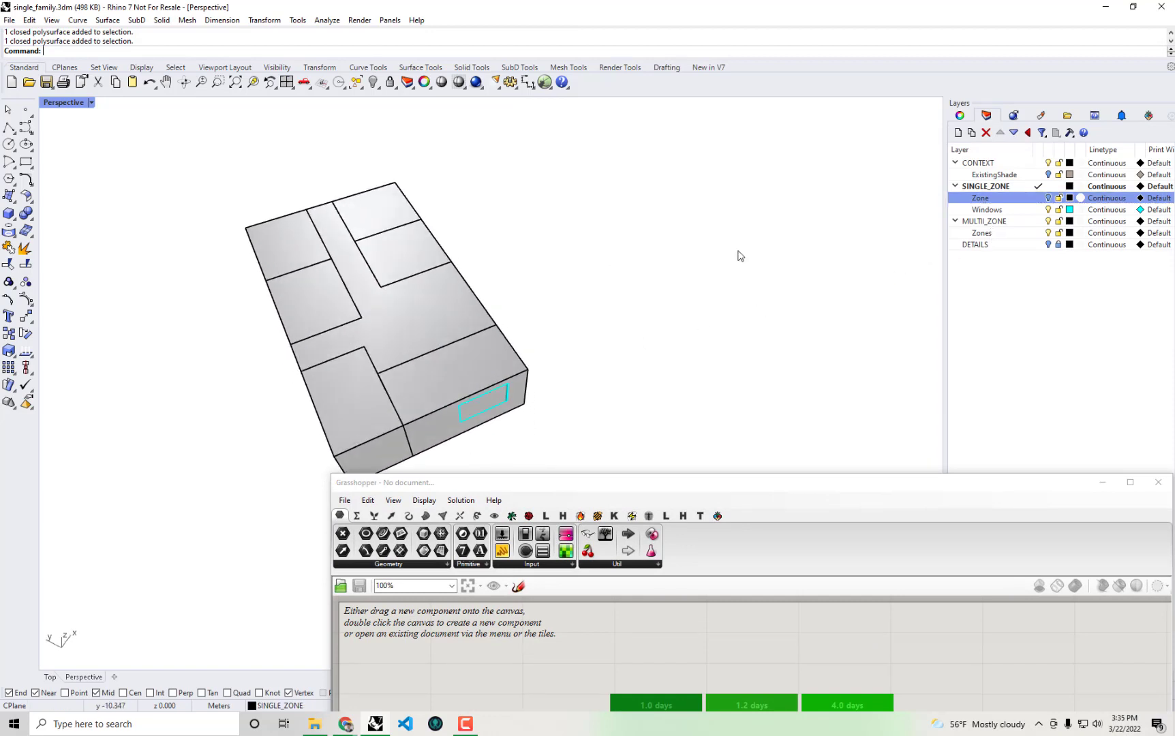
# Step: Select all objects on the Zones layer and place the Grasshopper window beside the model again
pyautogui.rightClick(995, 236)
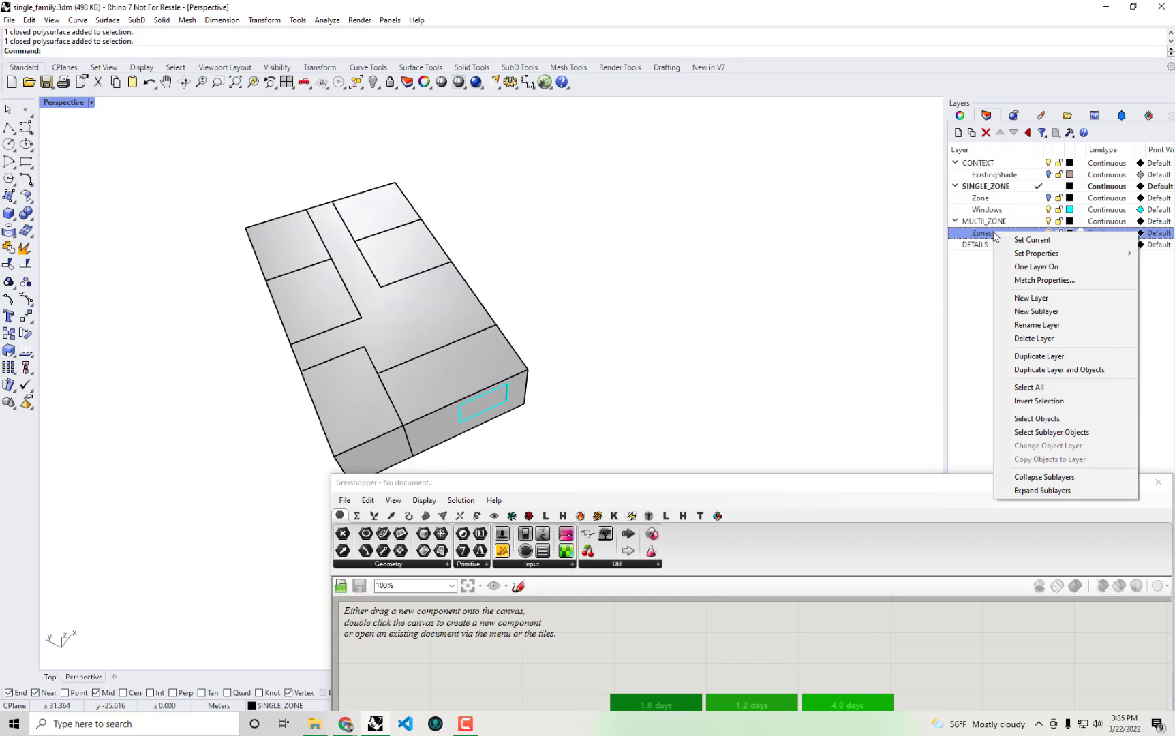
pyautogui.click(1070, 418)
pyautogui.moveTo(411, 412)
pyautogui.mouseDown(button='right')
pyautogui.moveTo(577, 361)
pyautogui.moveTo(429, 412)
pyautogui.mouseUp(button='right')
pyautogui.moveTo(735, 482); pyautogui.dragTo(1165, 365)
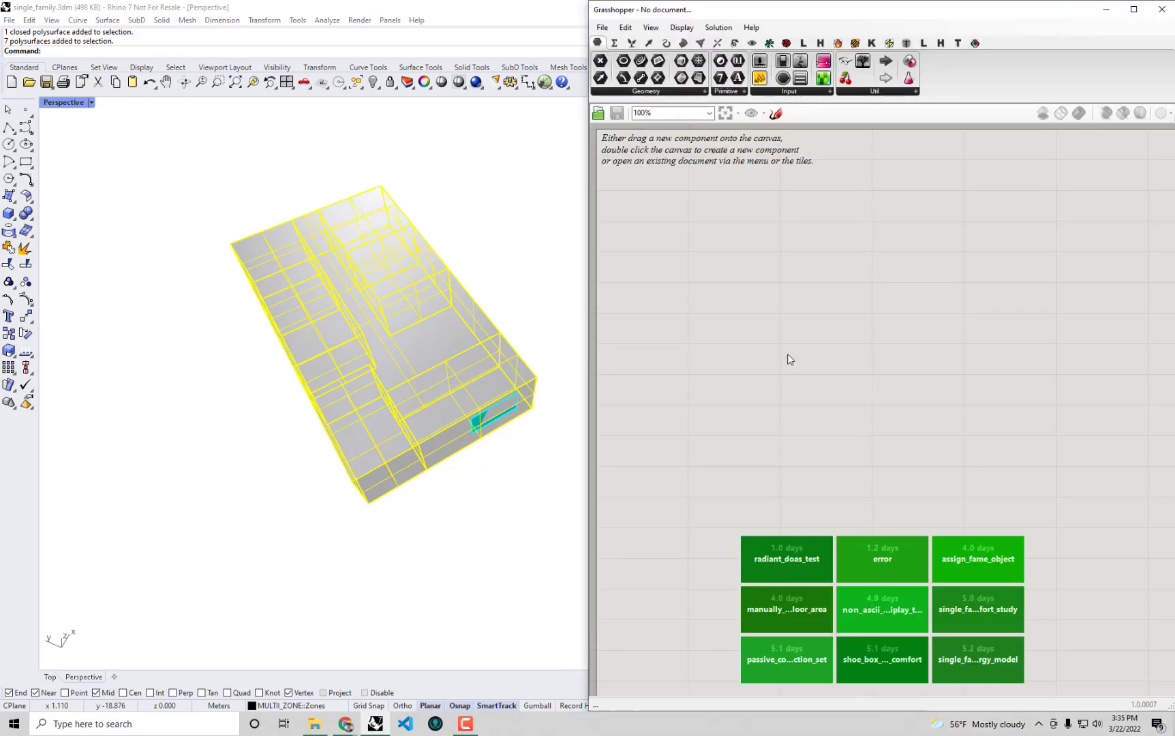
pyautogui.keyDown('shift'); pyautogui.moveTo(460, 358); pyautogui.dragTo(411, 365, button='right'); pyautogui.keyUp('shift')
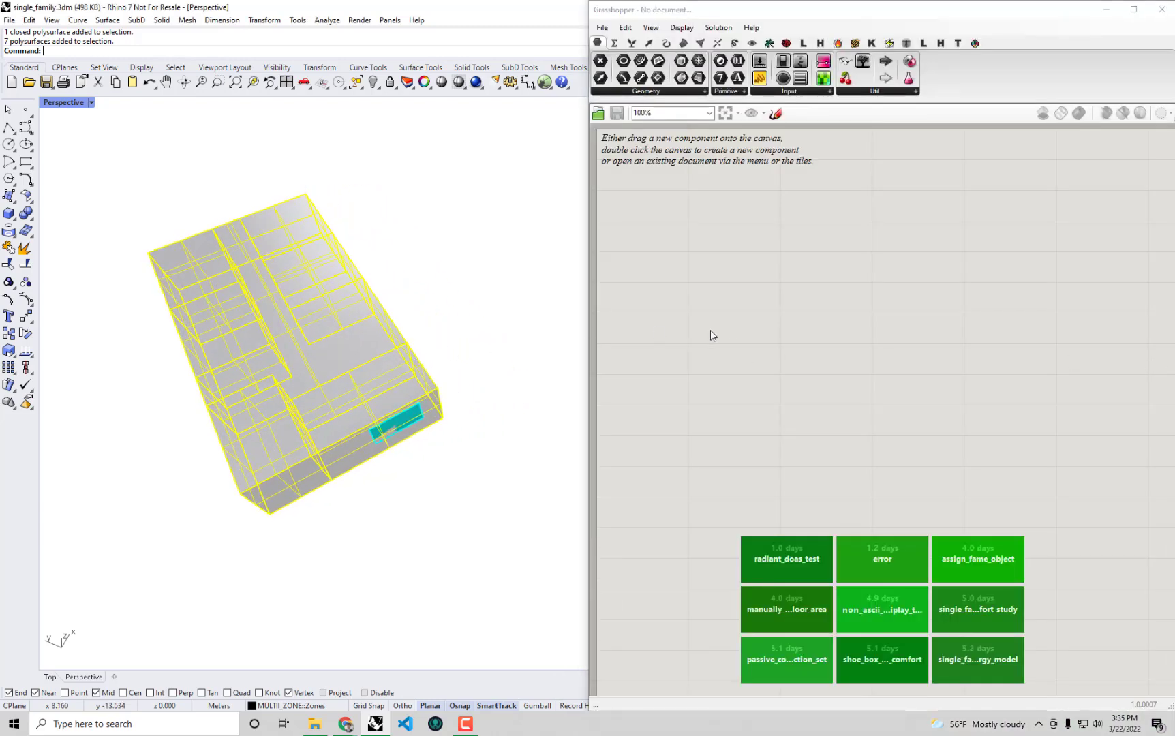
# Step: Add a Geometry parameter to the empty Grasshopper canvas
pyautogui.doubleClick(695, 346)
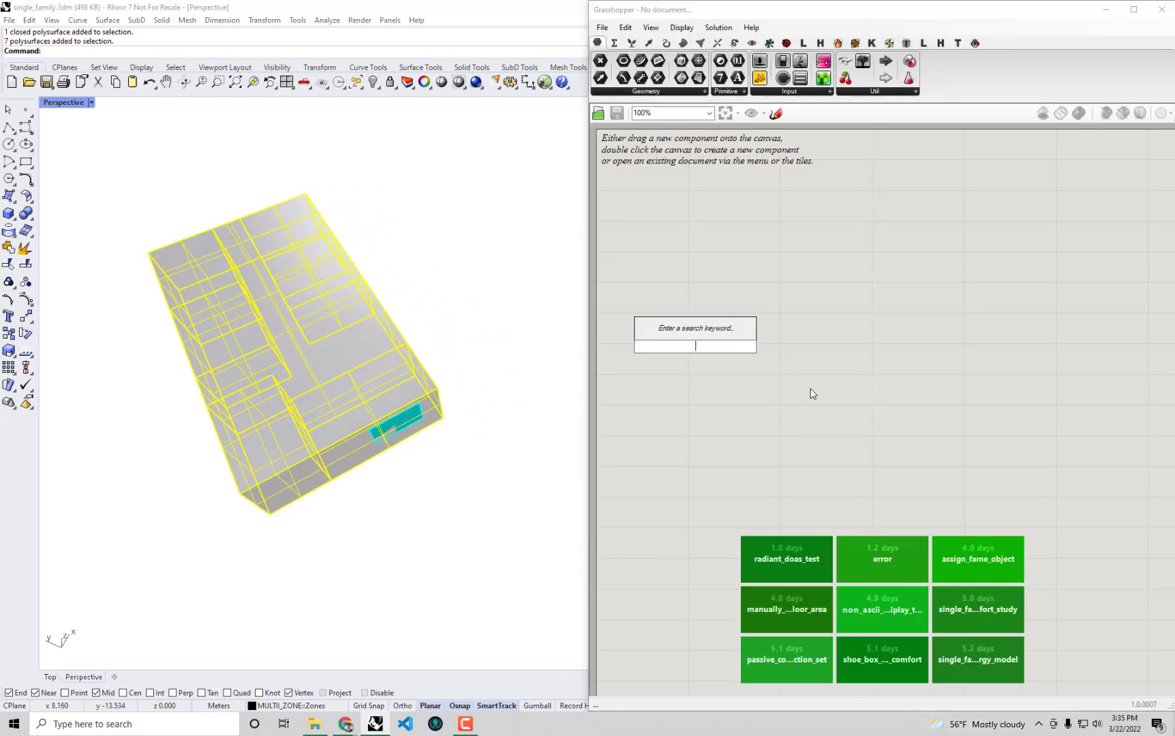
pyautogui.write('geo')
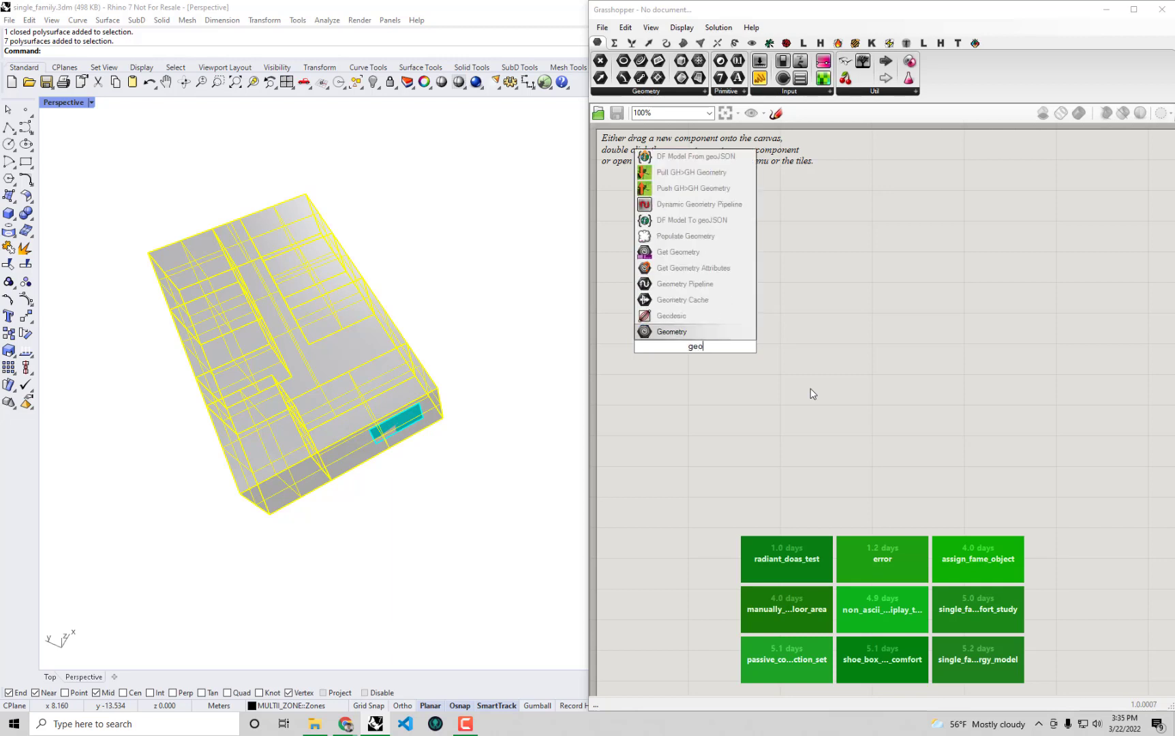
pyautogui.press('Return')
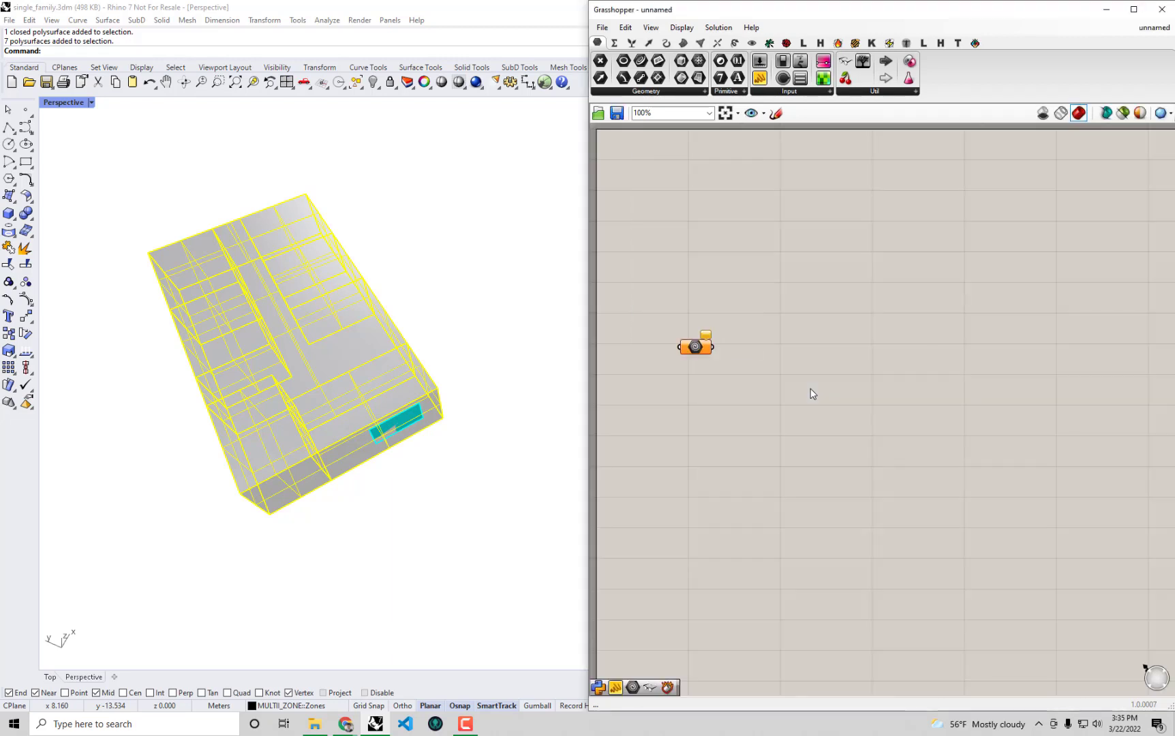
# Step: Add a Bifocals component to label the canvas components and move it down, well below the Geometry parameter
pyautogui.doubleClick(831, 650)
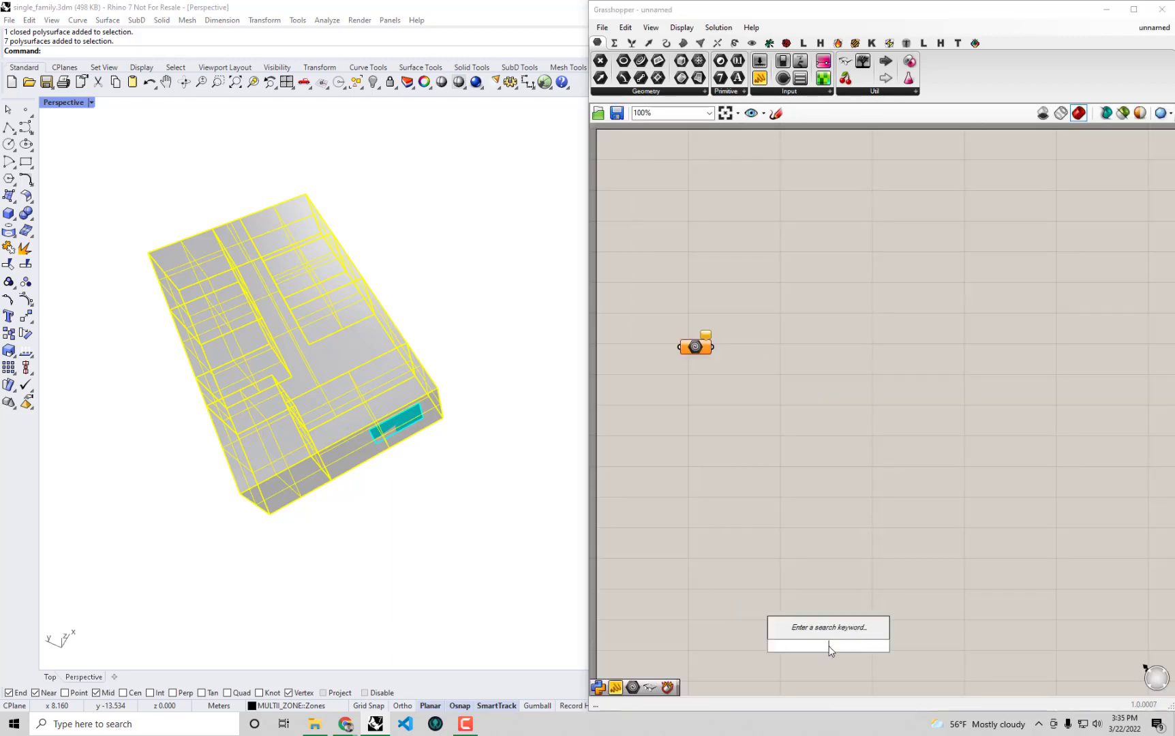
pyautogui.write('bif')
pyautogui.press('Return')
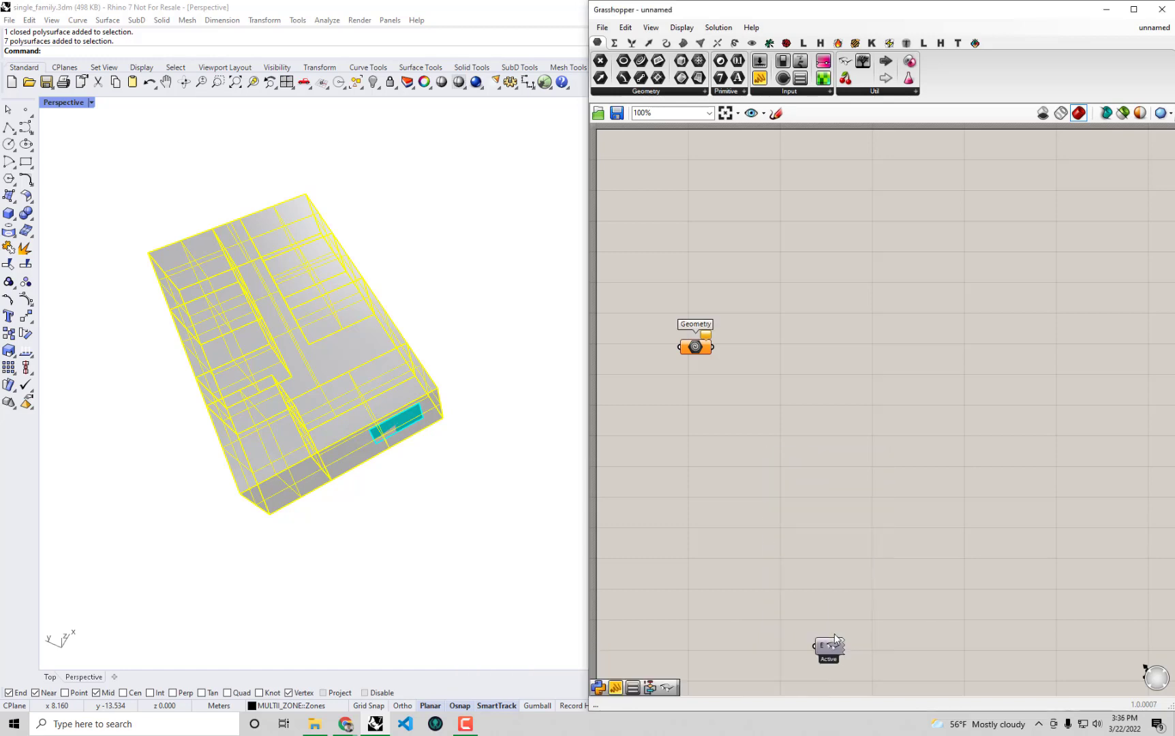
pyautogui.scroll(-3, 823, 615)
pyautogui.moveTo(827, 640); pyautogui.dragTo(827, 702)
pyautogui.scroll(5, 750, 395)
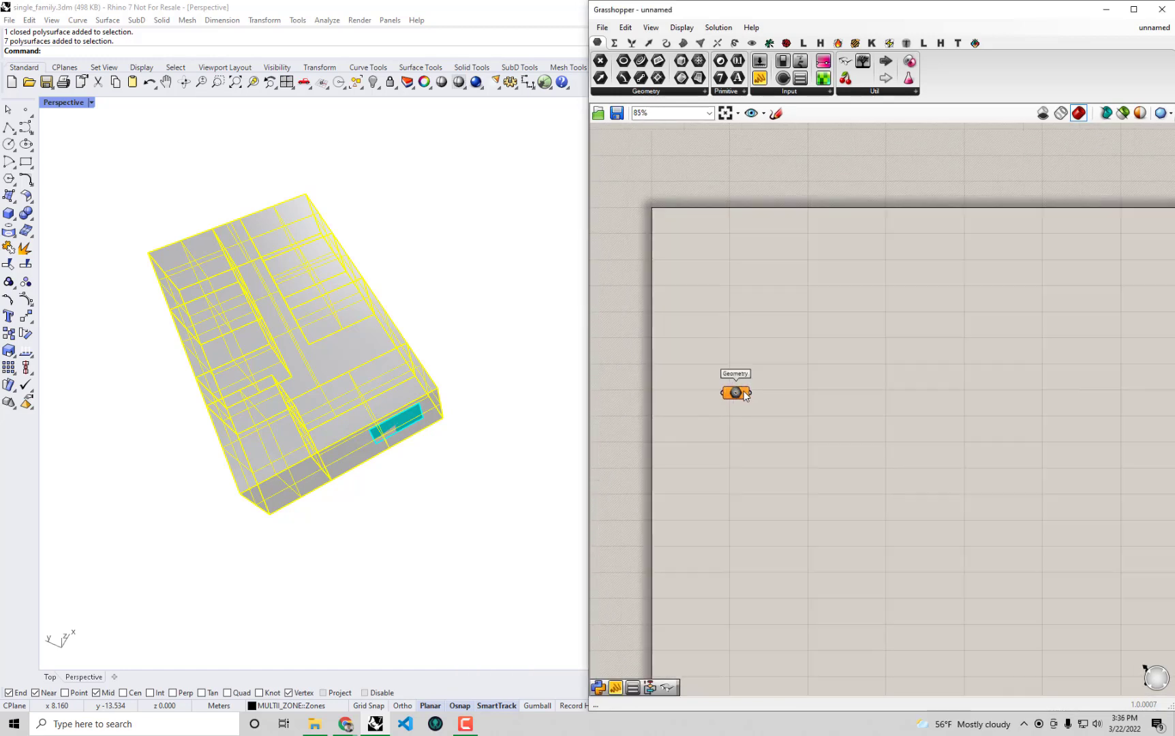
# Step: Assign the selected zone volumes to the Geometry parameter as multiple geometries
pyautogui.moveTo(726, 409); pyautogui.dragTo(732, 396)
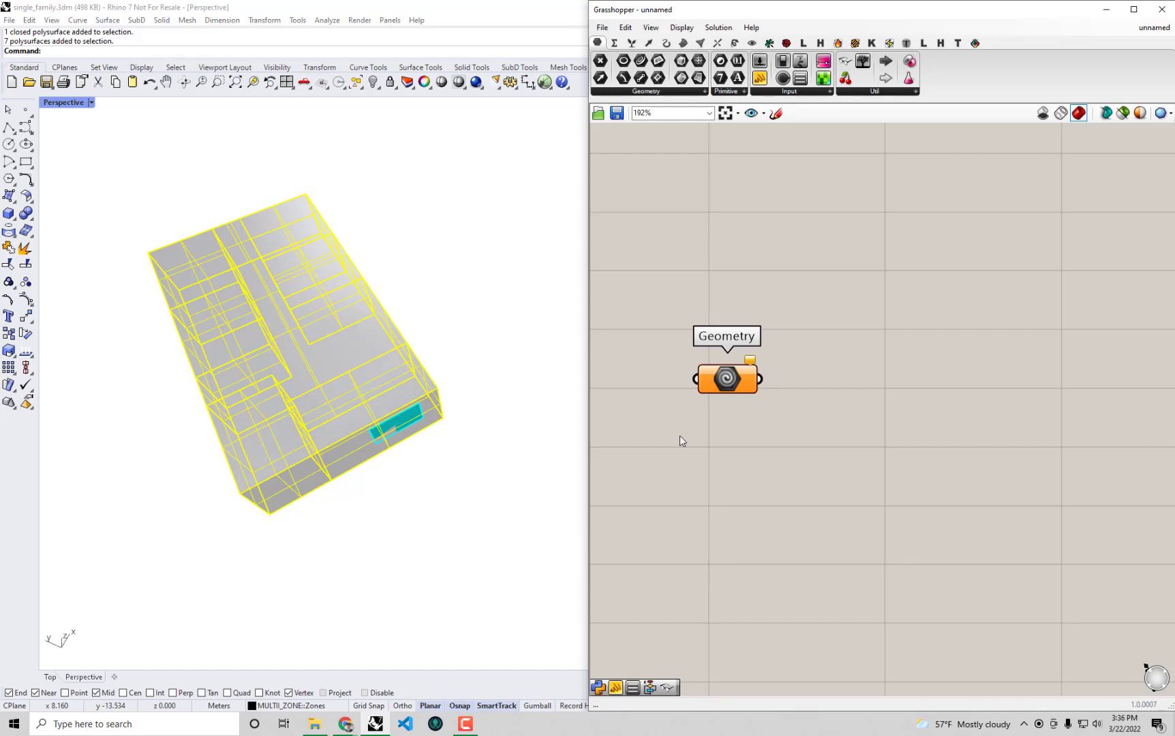
pyautogui.moveTo(420, 475); pyautogui.dragTo(393, 377, button='right')
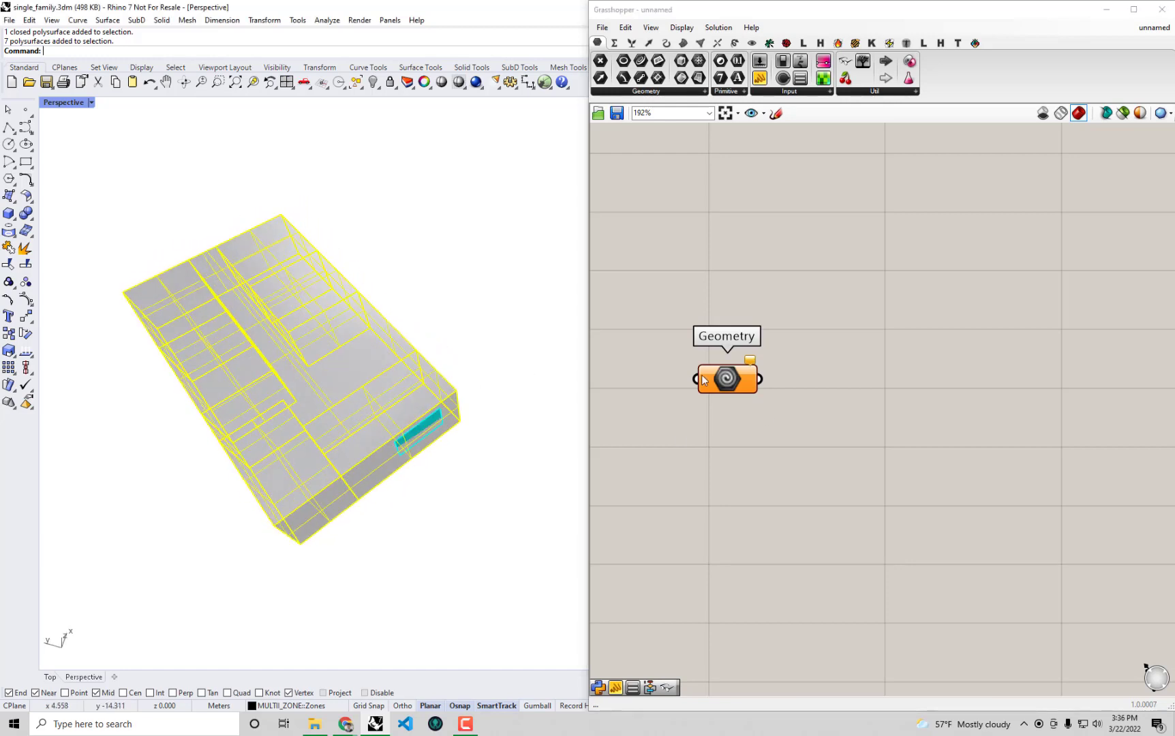
pyautogui.rightClick(739, 380)
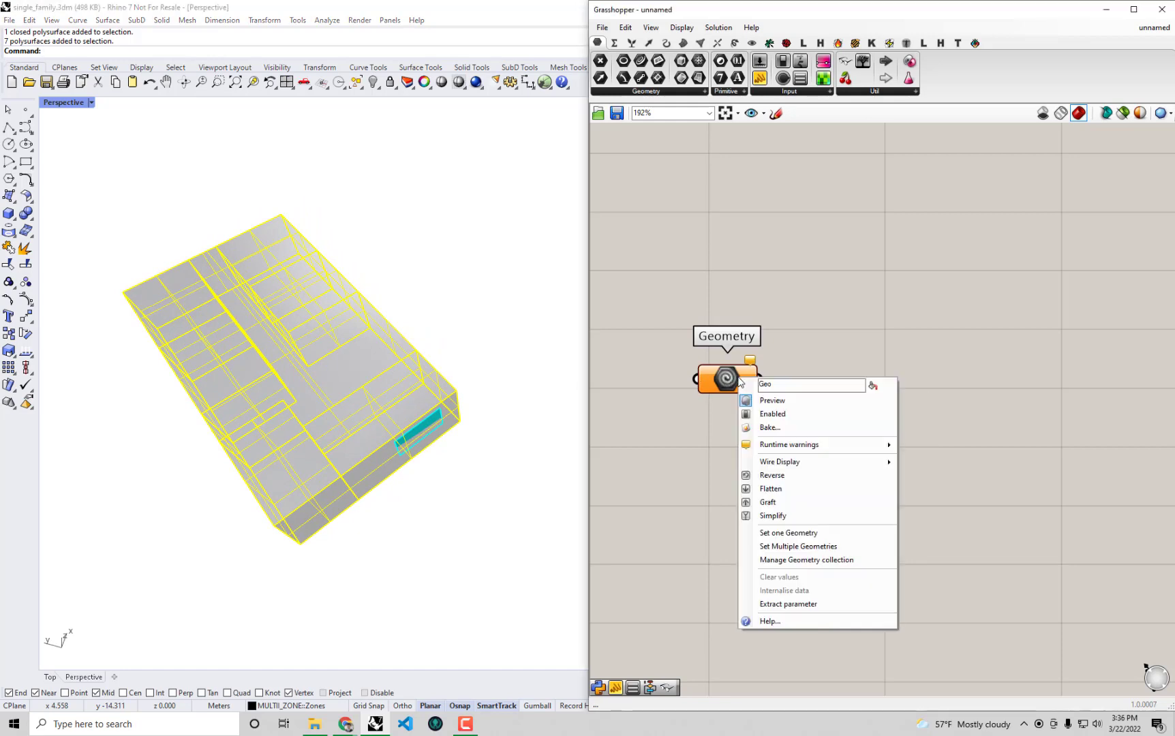
pyautogui.click(837, 547)
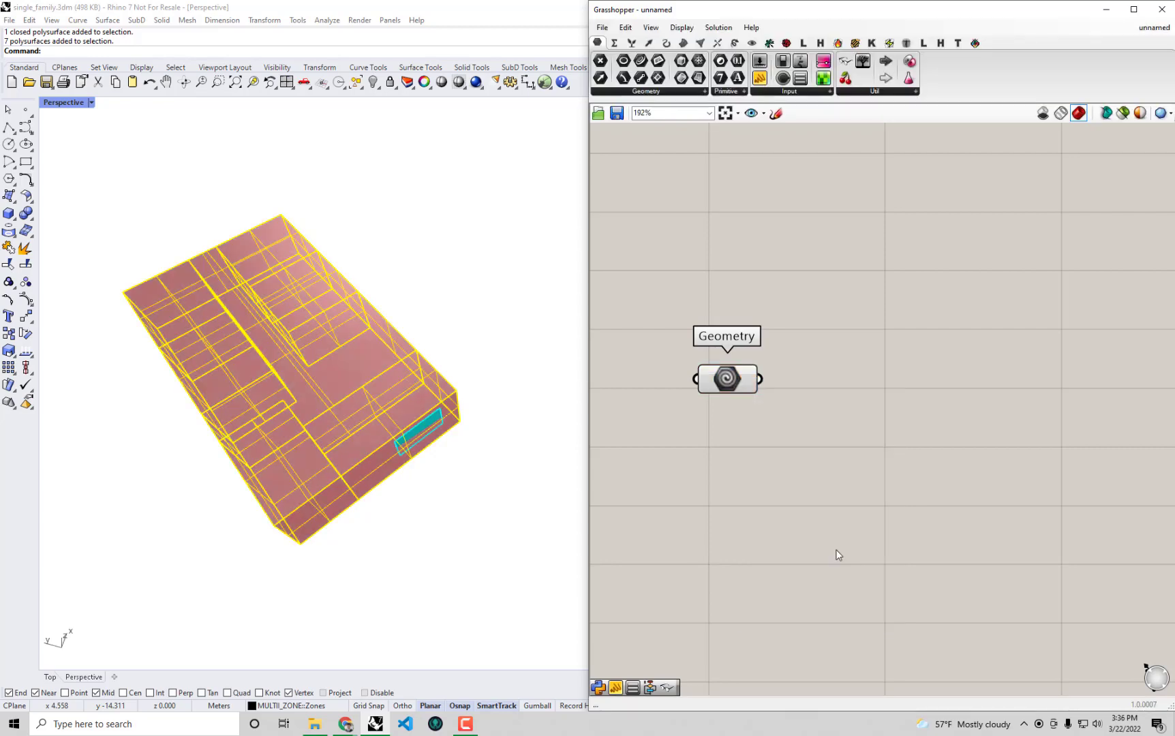
# Step: Check the Geometry parameter's preview against the room volumes in the Rhino model
pyautogui.click(731, 379)
pyautogui.click(732, 429)
pyautogui.click(729, 391)
pyautogui.click(731, 434)
pyautogui.click(732, 390)
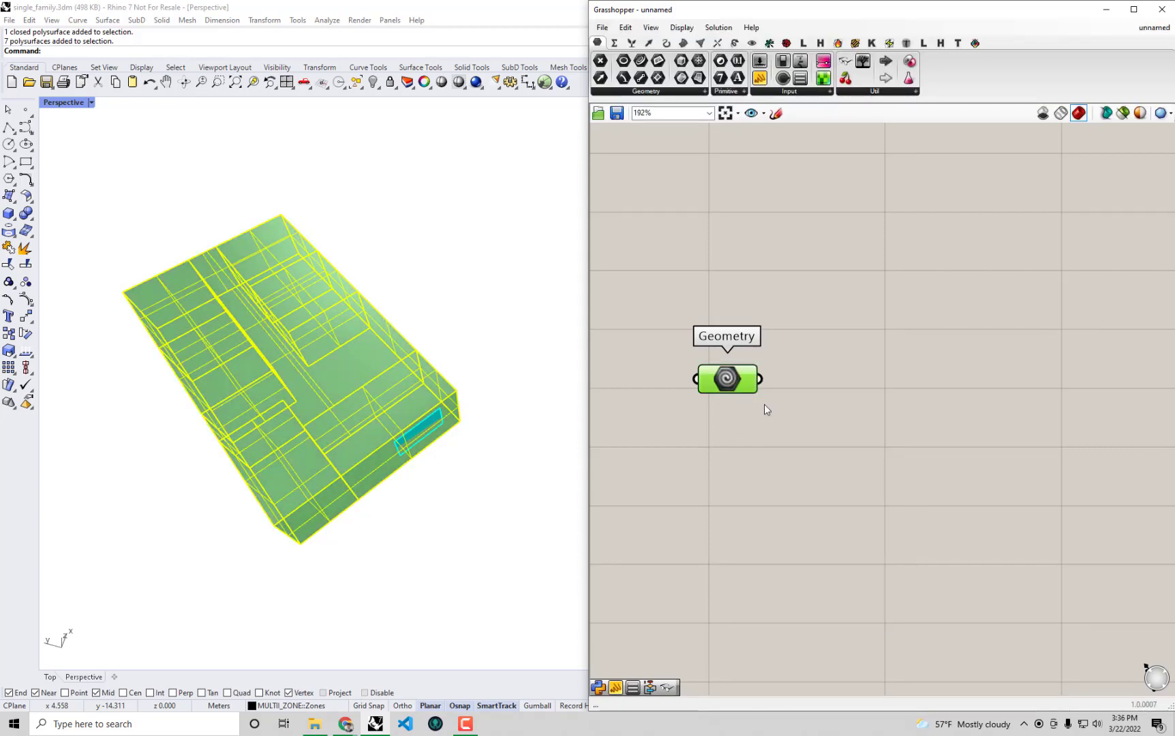
pyautogui.click(764, 405)
pyautogui.moveTo(730, 379); pyautogui.dragTo(720, 341)
pyautogui.keyDown('shift'); pyautogui.moveTo(269, 471); pyautogui.dragTo(378, 409, button='right'); pyautogui.keyUp('shift')
pyautogui.click(777, 401)
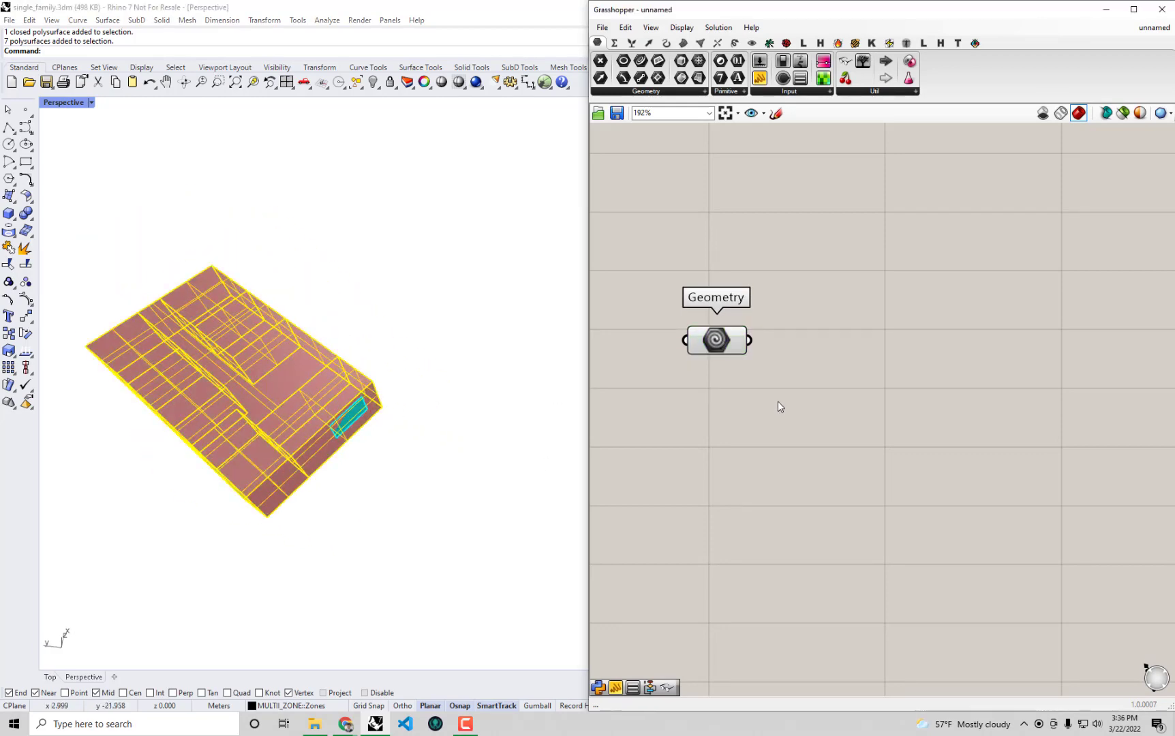
# Step: Duplicate the Geometry parameter well below the original and clear the object selection in the Rhino model
pyautogui.moveTo(730, 347); pyautogui.dragTo(749, 569)
pyautogui.moveTo(460, 556); pyautogui.dragTo(306, 399, button='right')
pyautogui.click(389, 475)
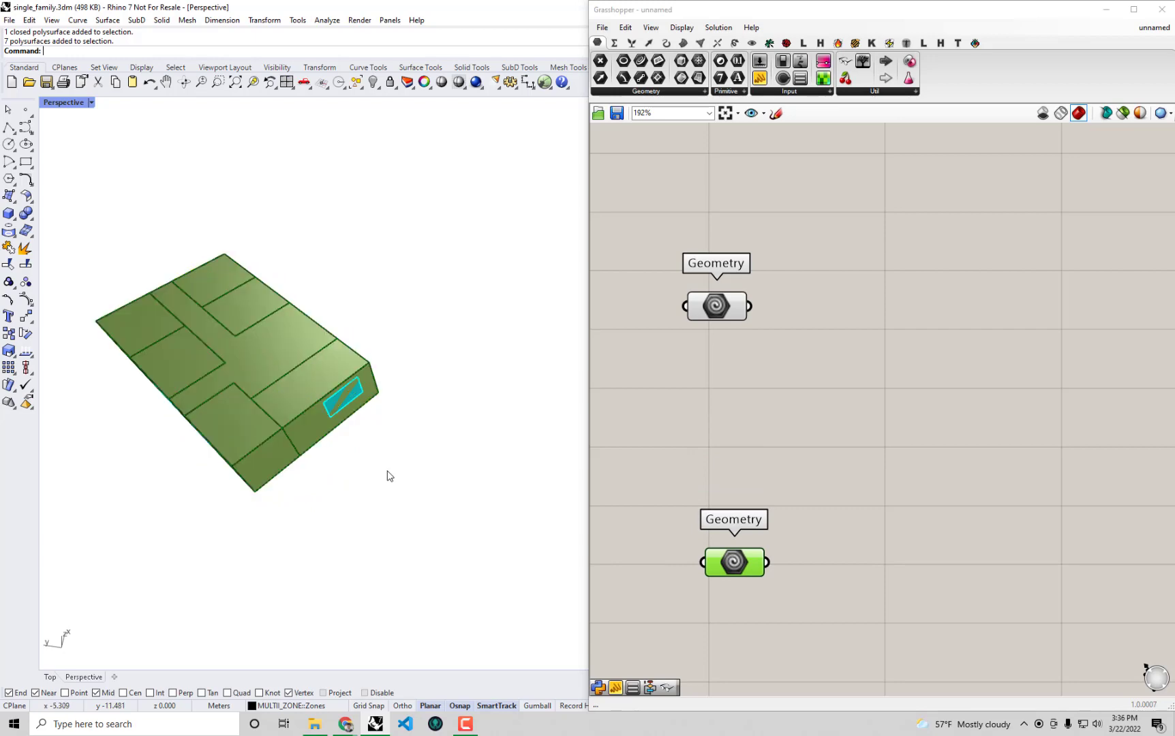
pyautogui.moveTo(389, 475); pyautogui.dragTo(415, 475, button='right')
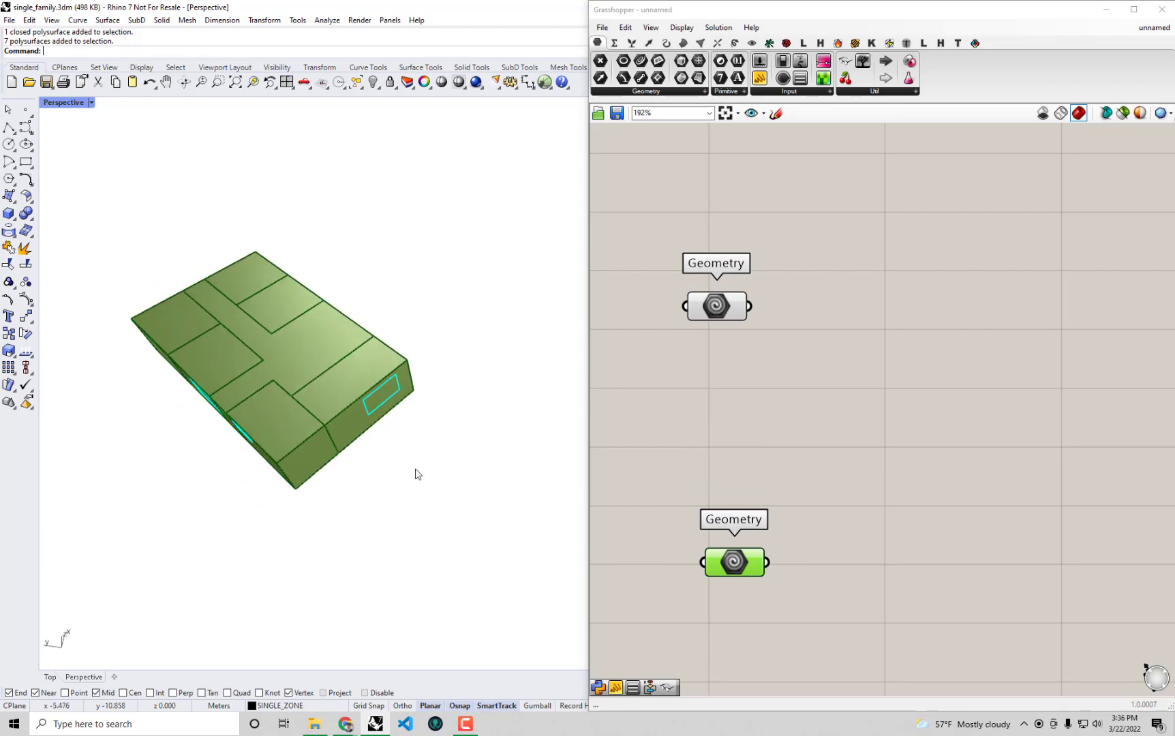
# Step: Select all objects on the SINGLE_ZONE Windows layer, moving the Grasshopper window off the layer list and then back beside the model
pyautogui.click(869, 23)
pyautogui.moveTo(869, 23); pyautogui.dragTo(804, 524)
pyautogui.click(1040, 326)
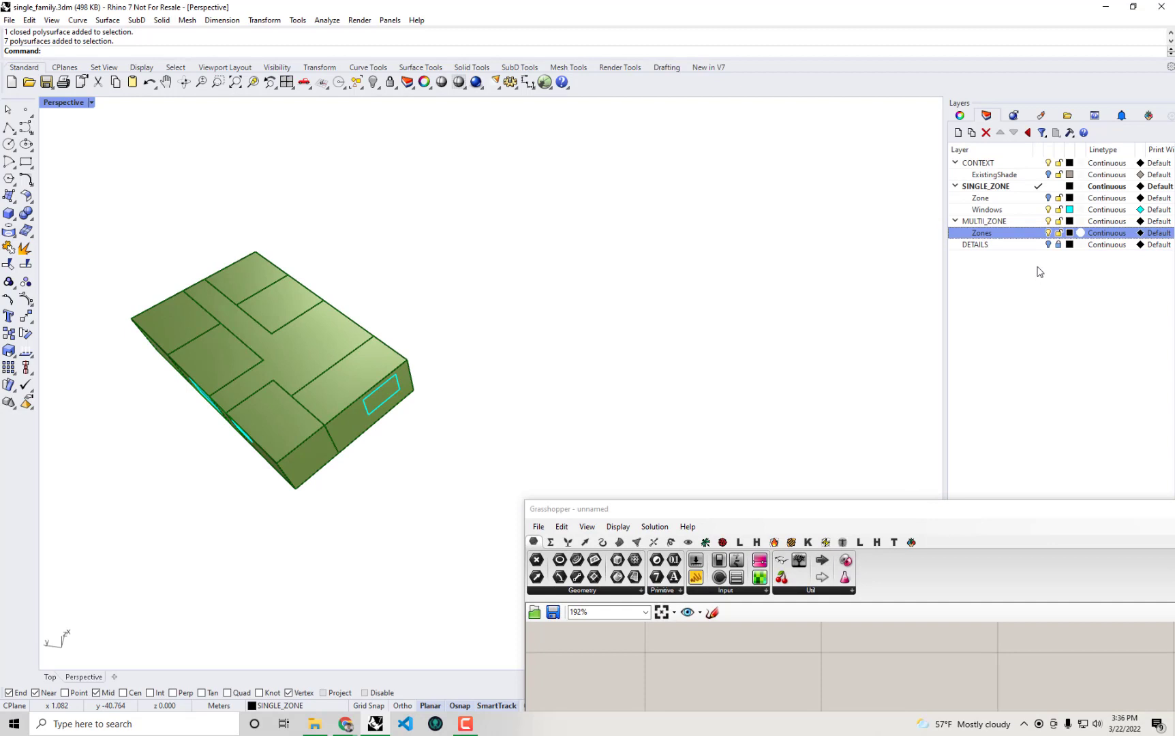
pyautogui.click(1018, 213)
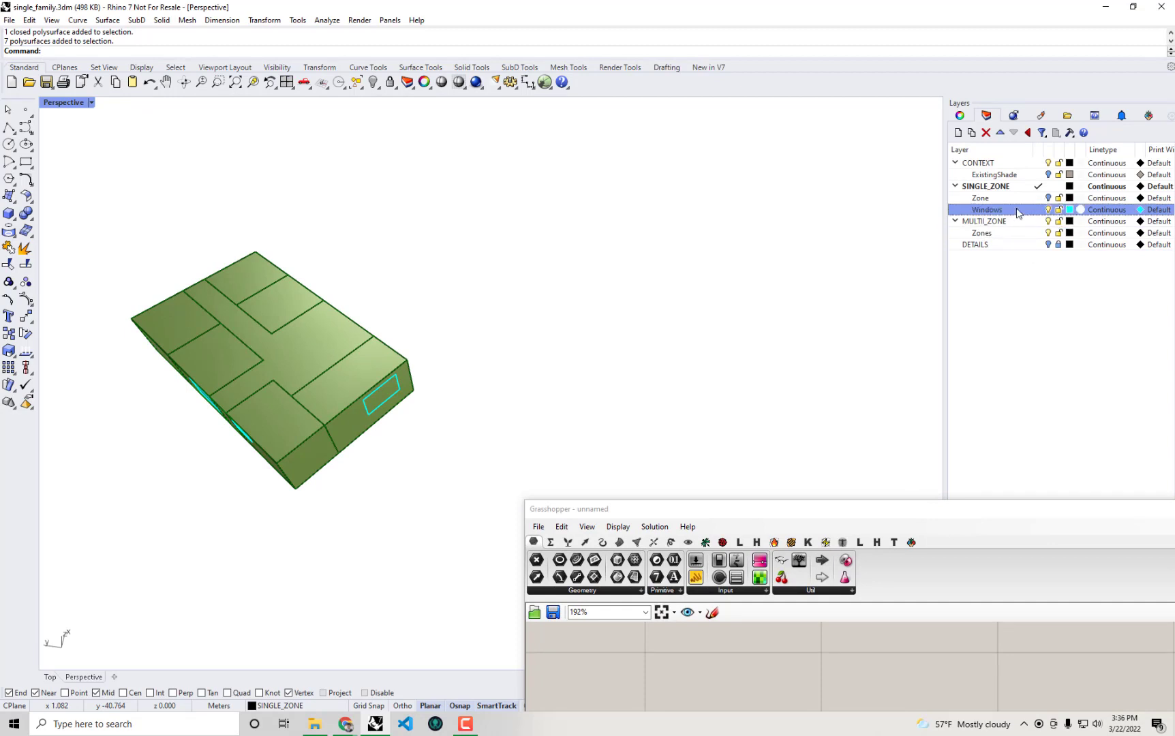
pyautogui.rightClick(1018, 213)
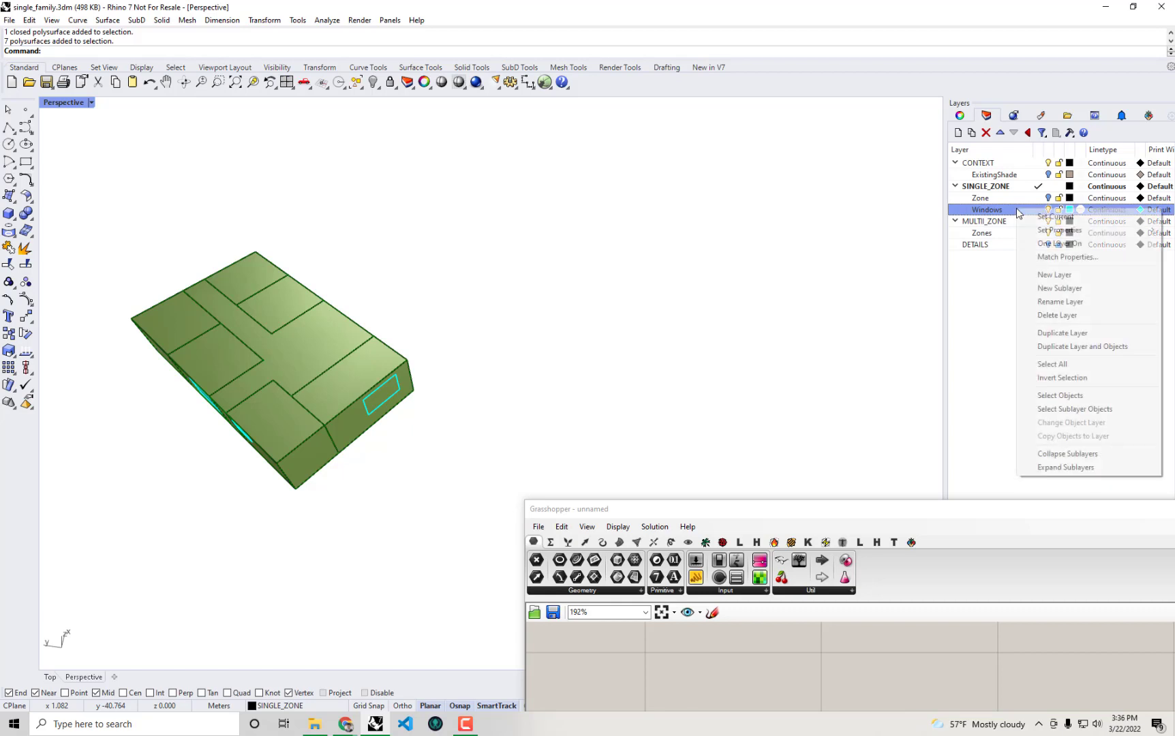
pyautogui.click(1067, 399)
pyautogui.doubleClick(931, 506)
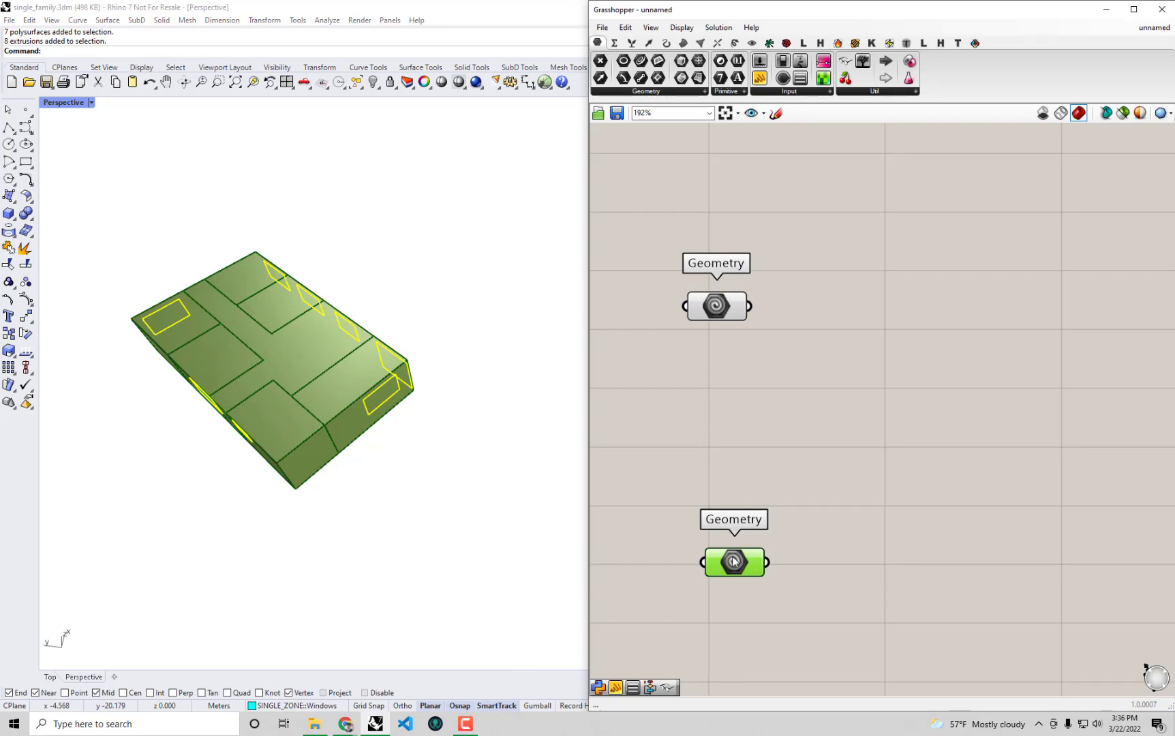
# Step: Assign the selected window surfaces to the lower Geometry parameter as multiple geometries
pyautogui.moveTo(733, 562); pyautogui.dragTo(732, 570)
pyautogui.rightClick(733, 579)
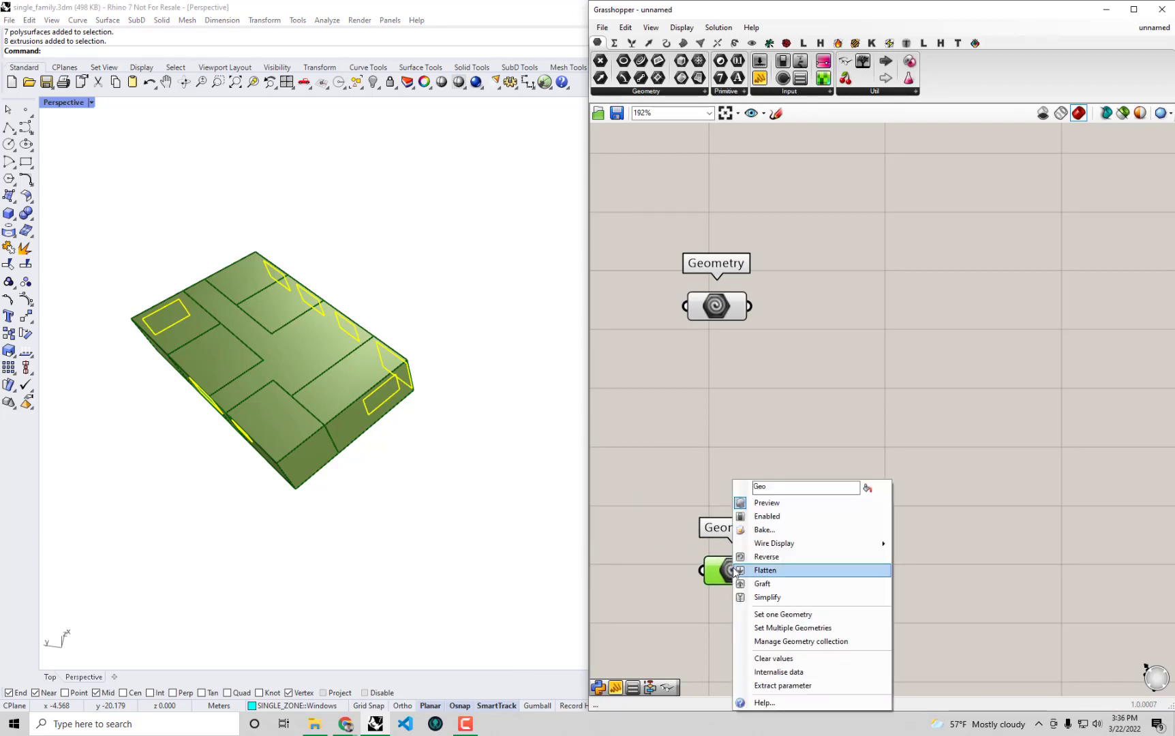
pyautogui.click(778, 630)
pyautogui.moveTo(772, 542); pyautogui.dragTo(794, 351, button='right')
pyautogui.moveTo(754, 382); pyautogui.dragTo(745, 471)
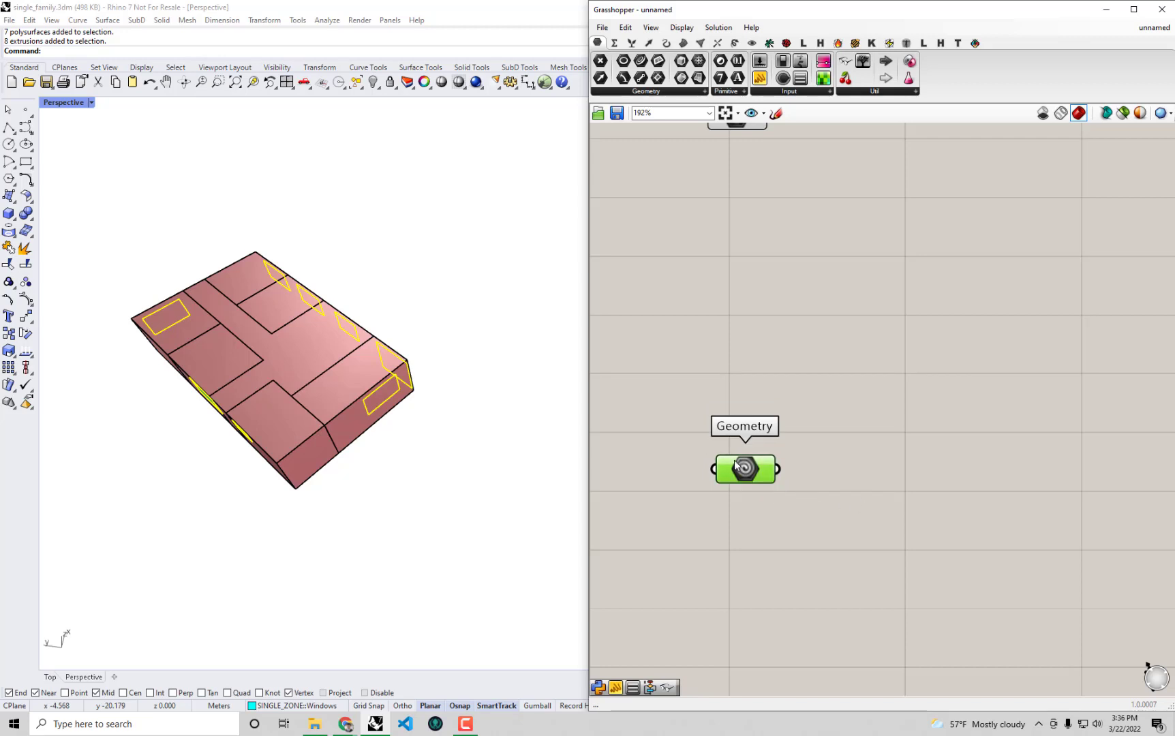
# Step: Deselect the windows and check the lower Geometry parameter's preview on the building's facades
pyautogui.click(394, 475)
pyautogui.click(753, 468)
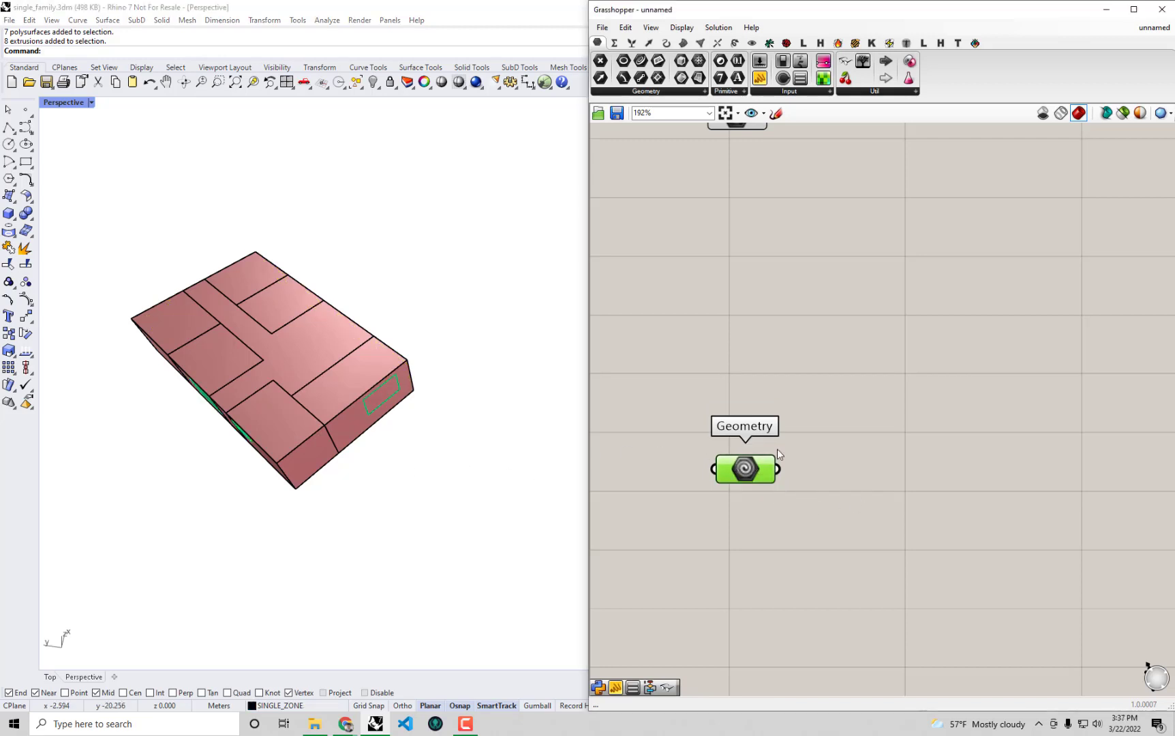
pyautogui.moveTo(325, 409); pyautogui.dragTo(347, 341, button='right')
pyautogui.scroll(5, 272, 369)
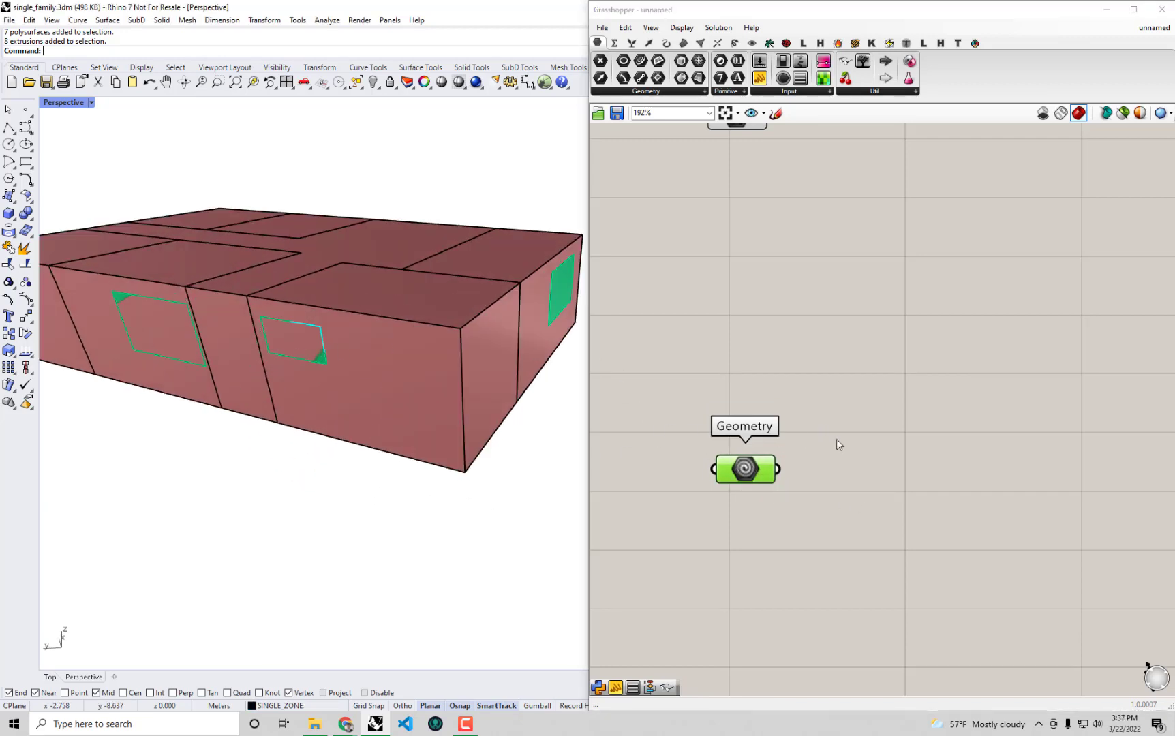
pyautogui.moveTo(773, 477); pyautogui.dragTo(779, 474)
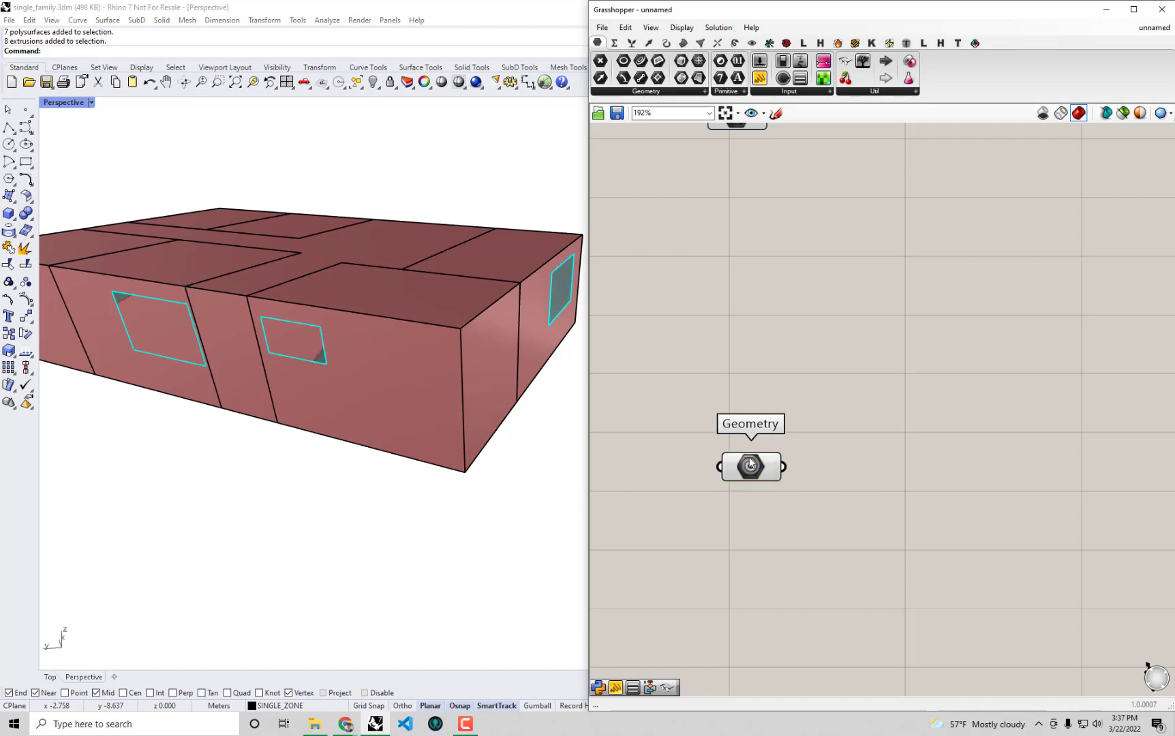
pyautogui.scroll(-4, 804, 426)
pyautogui.click(794, 433)
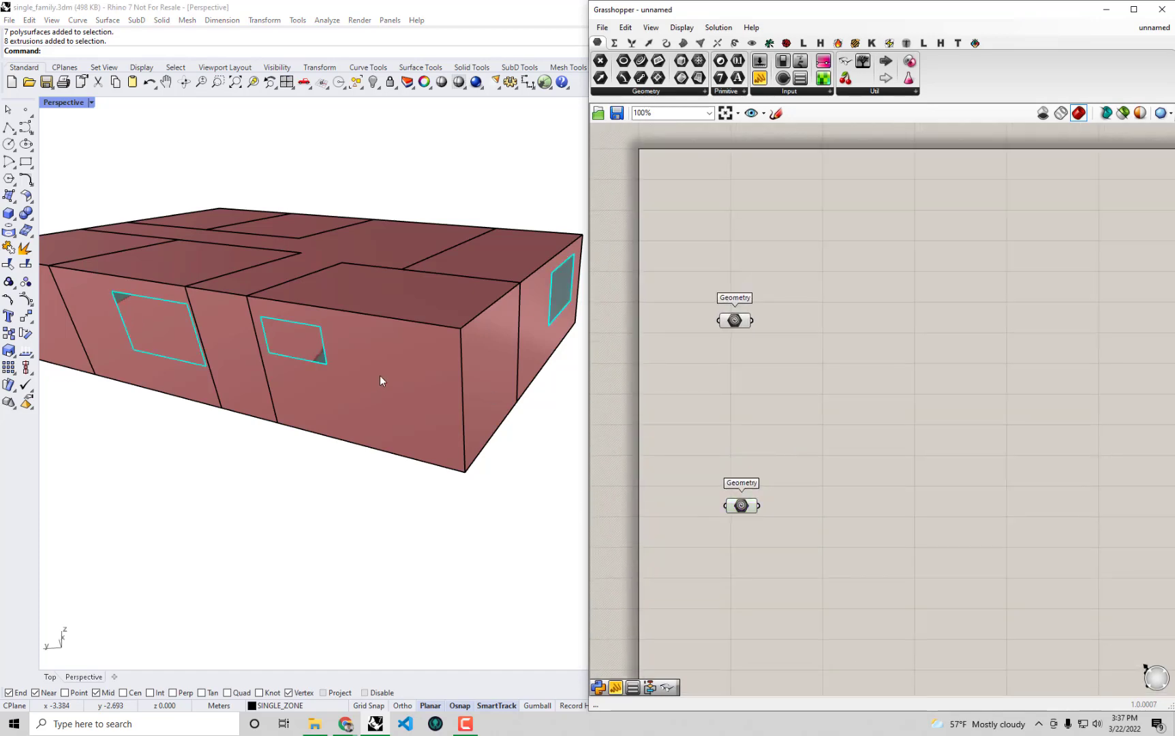
pyautogui.moveTo(380, 375); pyautogui.dragTo(352, 401, button='right')
pyautogui.scroll(3, 495, 315)
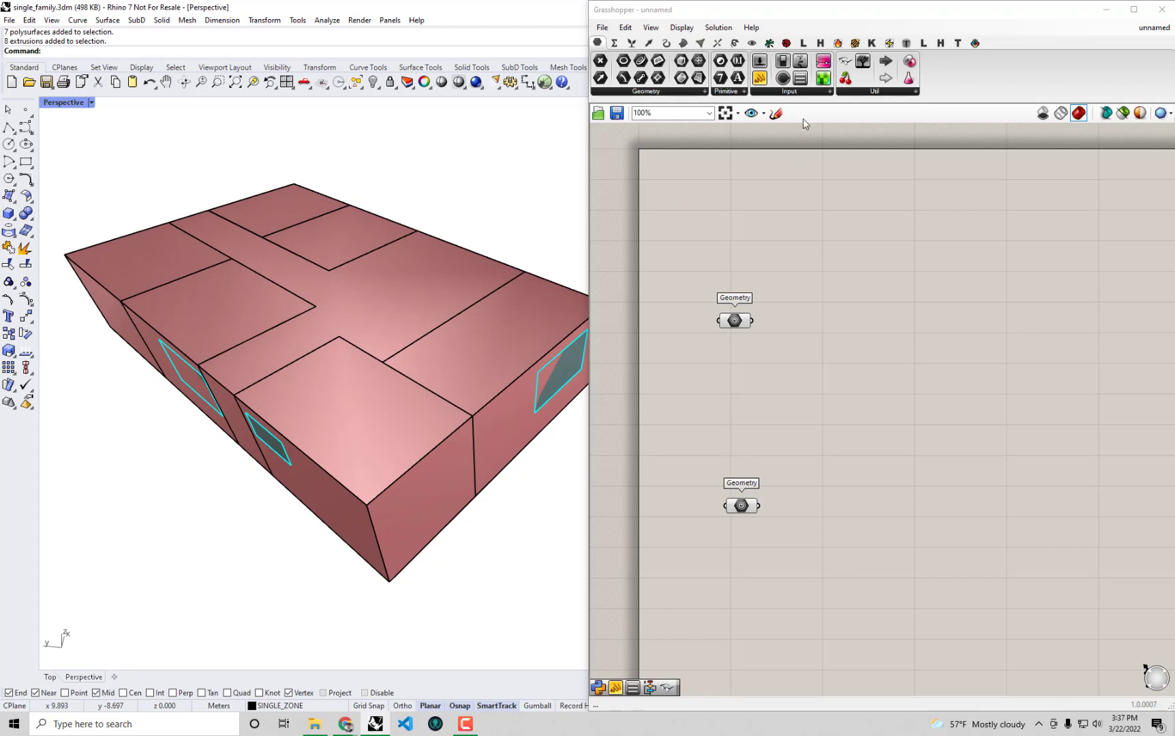
# Step: Turn off the Windows and Zones layers in Rhino and place the Grasshopper window beside the model again
pyautogui.moveTo(905, 10); pyautogui.dragTo(929, 548)
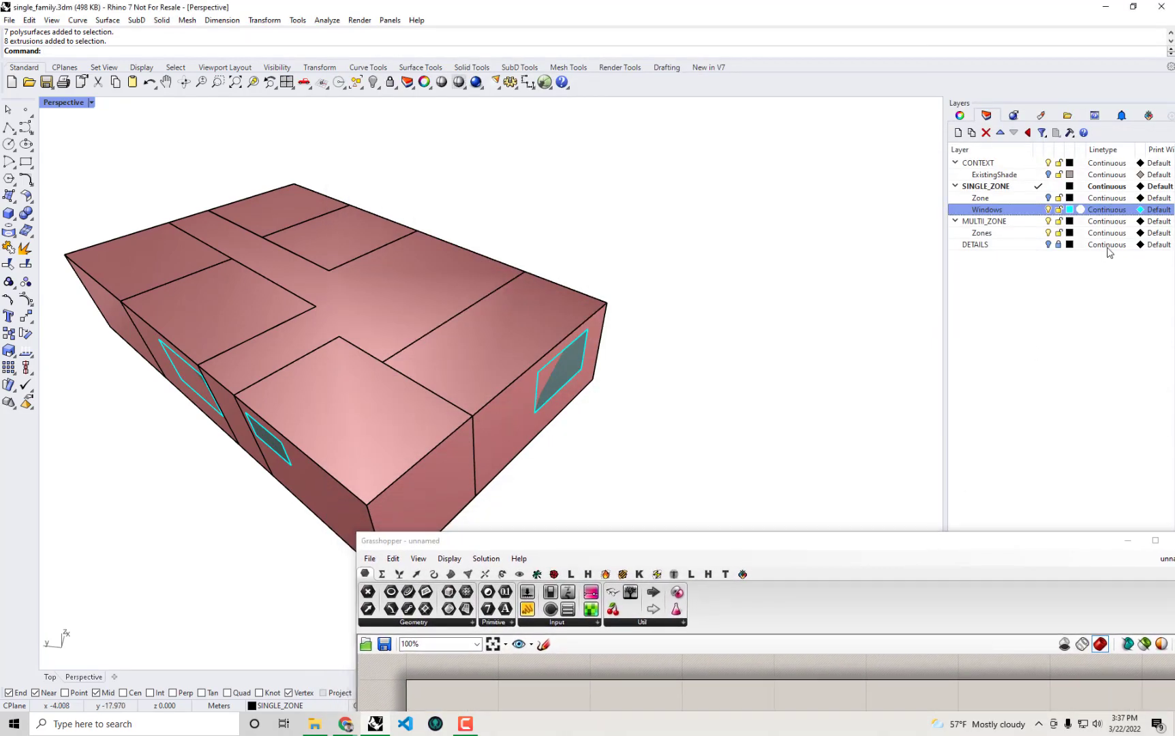
pyautogui.click(1056, 225)
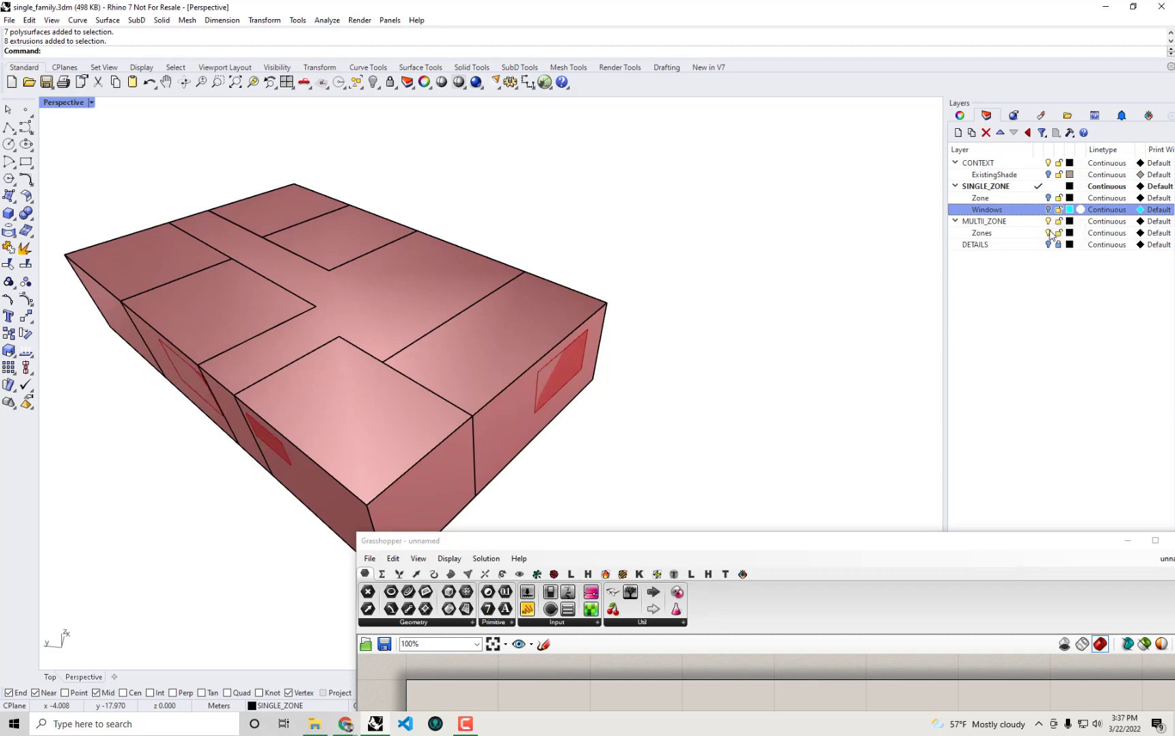
pyautogui.click(1050, 233)
pyautogui.moveTo(844, 547); pyautogui.dragTo(1173, 95)
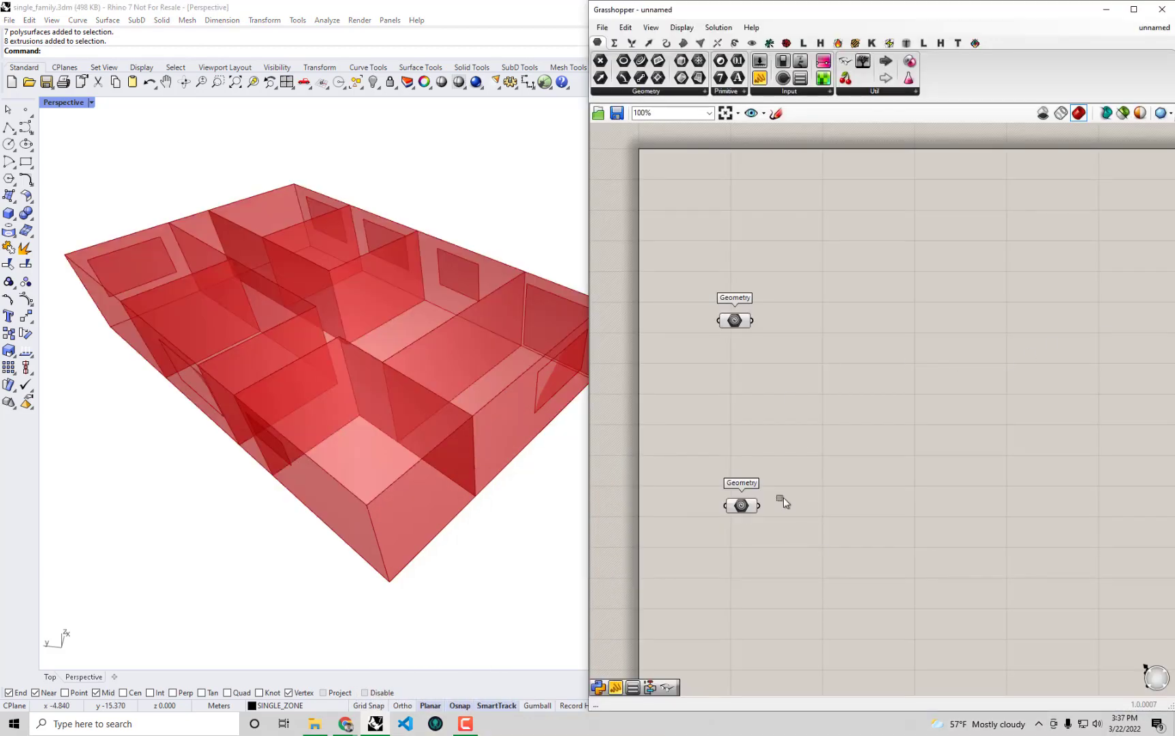
# Step: Turn off the preview of both Geometry parameters
pyautogui.moveTo(795, 539); pyautogui.dragTo(713, 271)
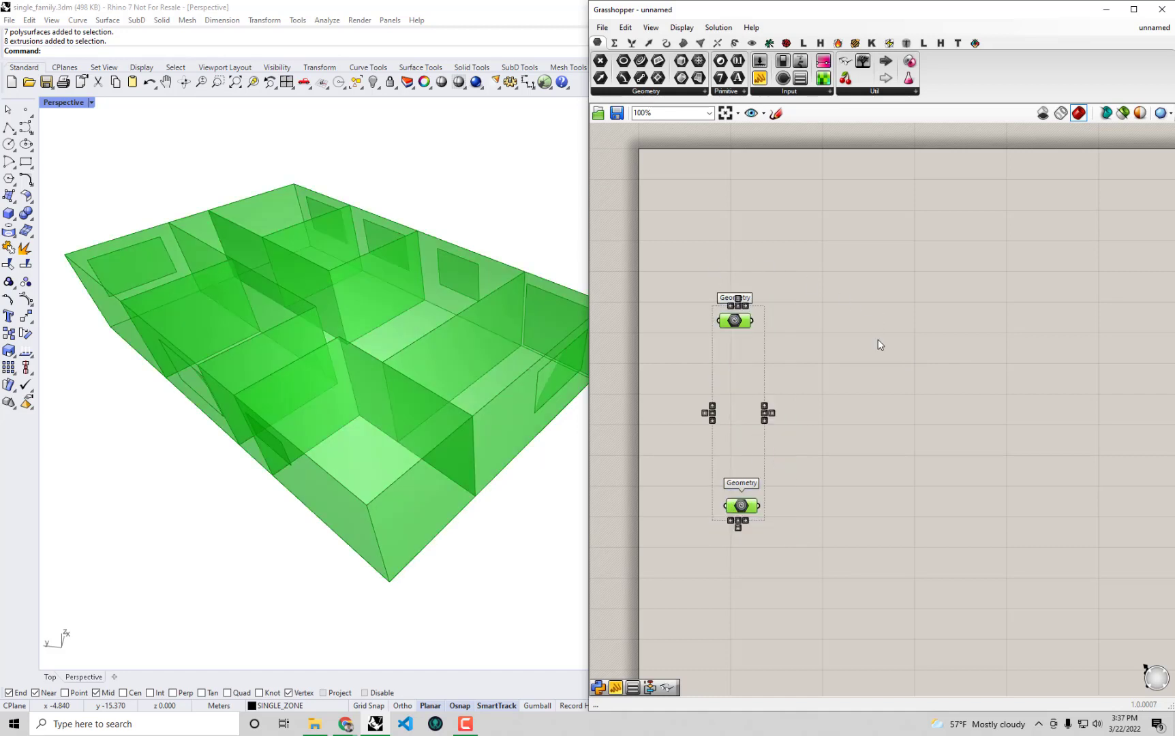
pyautogui.click(865, 381)
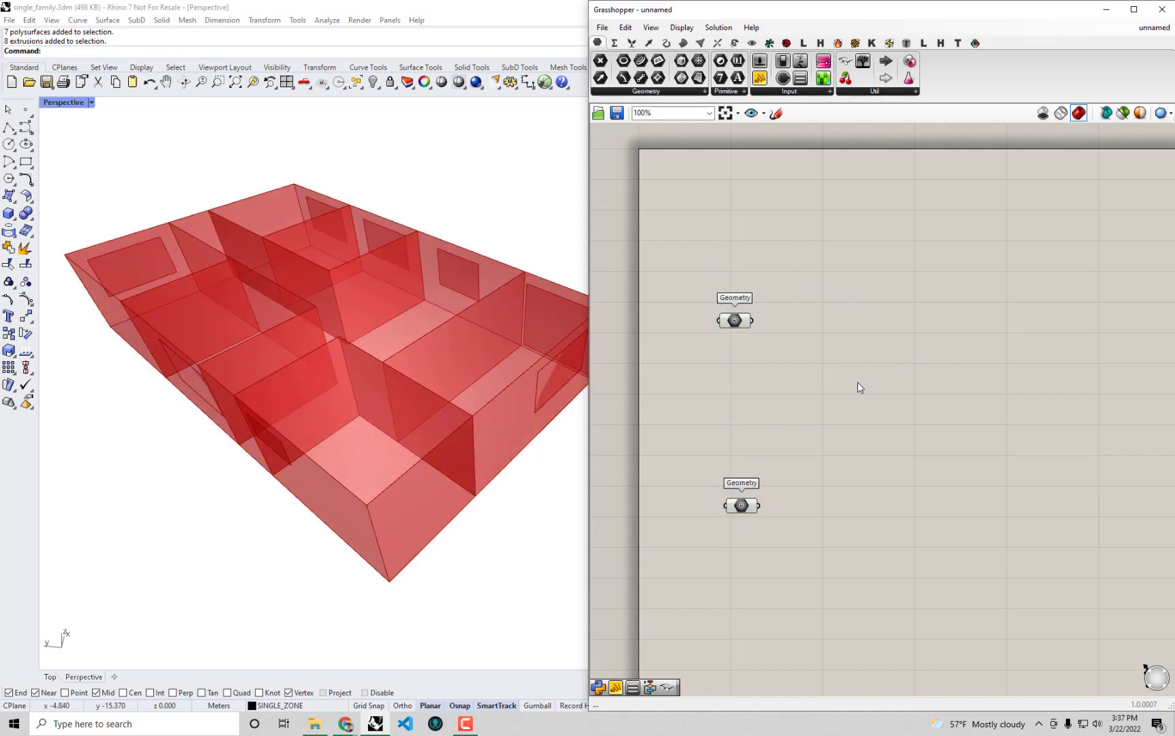
pyautogui.moveTo(806, 579); pyautogui.dragTo(708, 281)
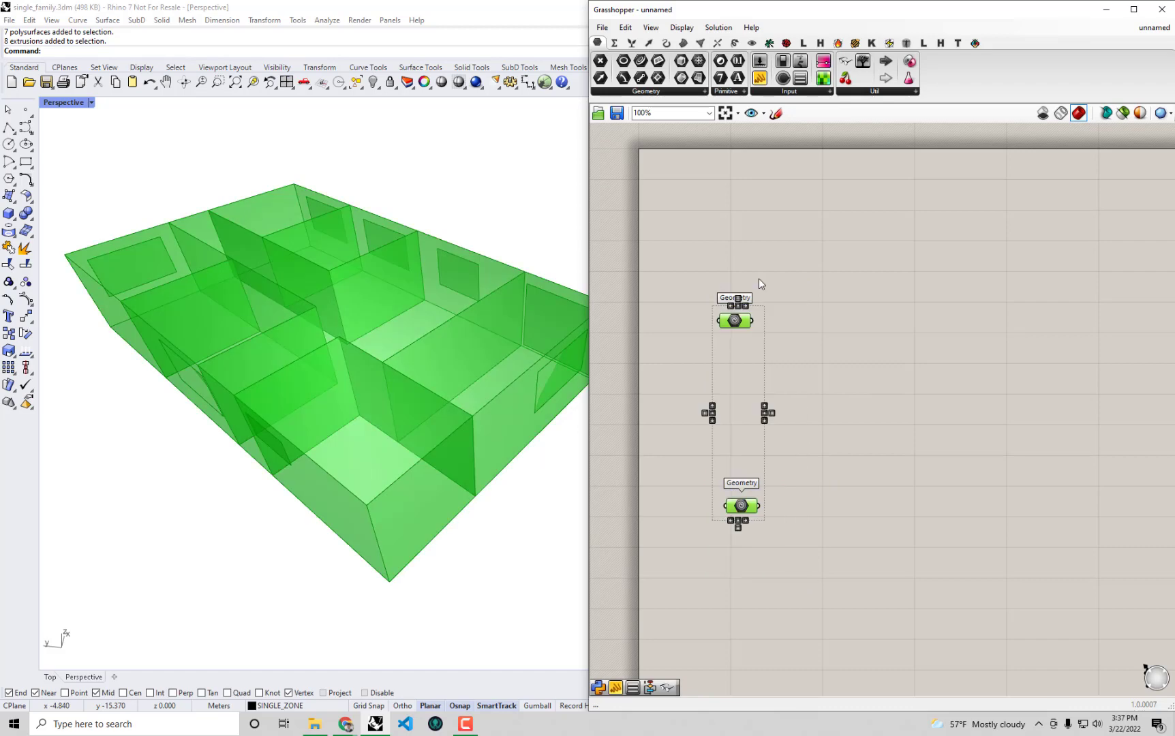
pyautogui.moveTo(791, 557); pyautogui.dragTo(692, 292)
pyautogui.rightClick(868, 253)
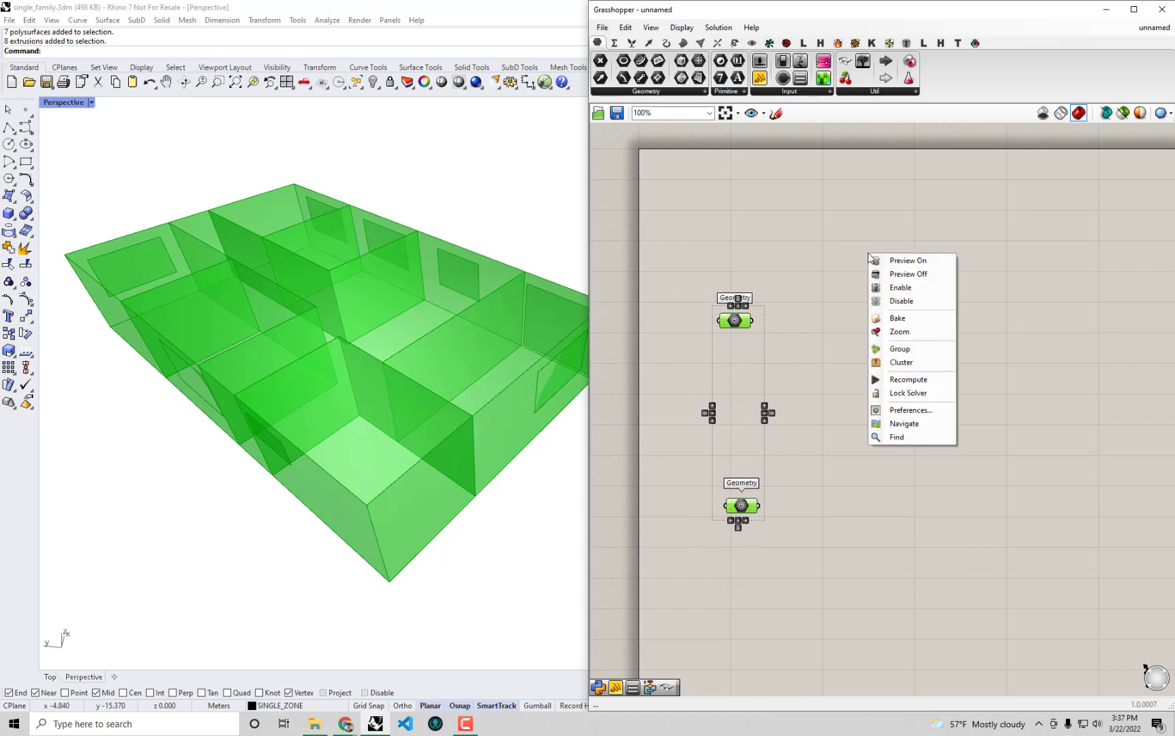
pyautogui.click(893, 274)
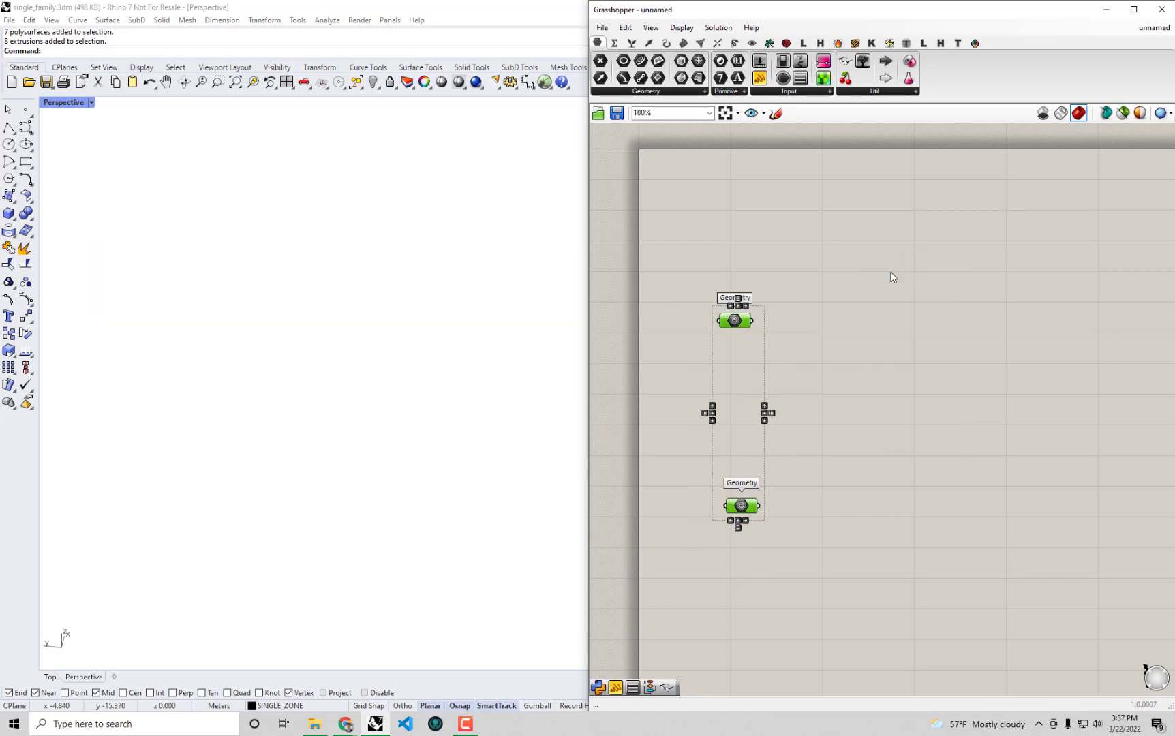
# Step: Add an HB Room from Solid component to the canvas between the Geometry parameters, offset toward the free space beside them
pyautogui.click(856, 43)
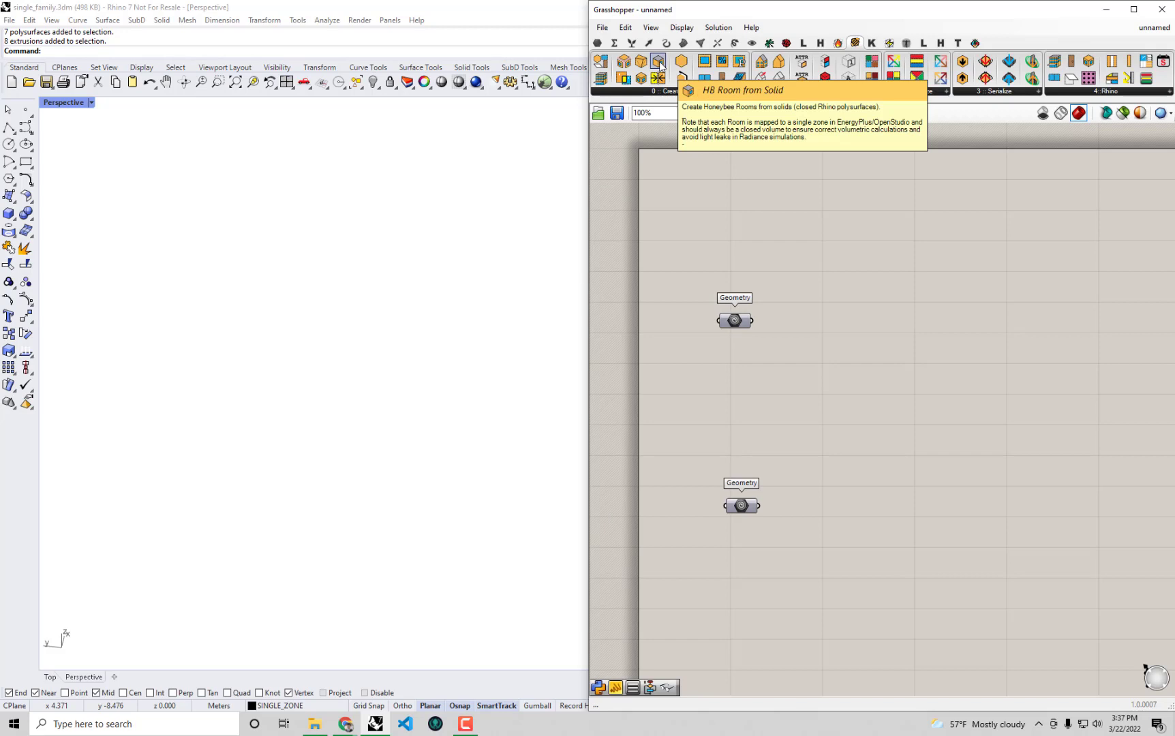
pyautogui.moveTo(659, 65); pyautogui.dragTo(883, 382)
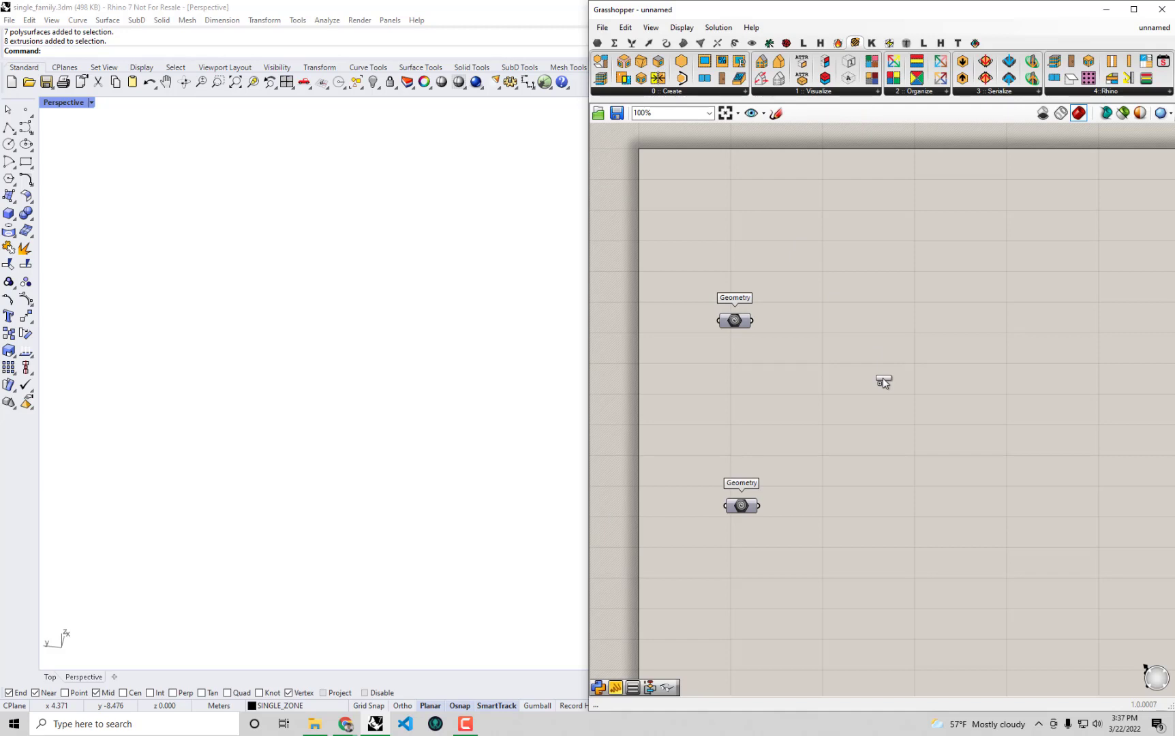
pyautogui.moveTo(884, 382); pyautogui.dragTo(883, 381)
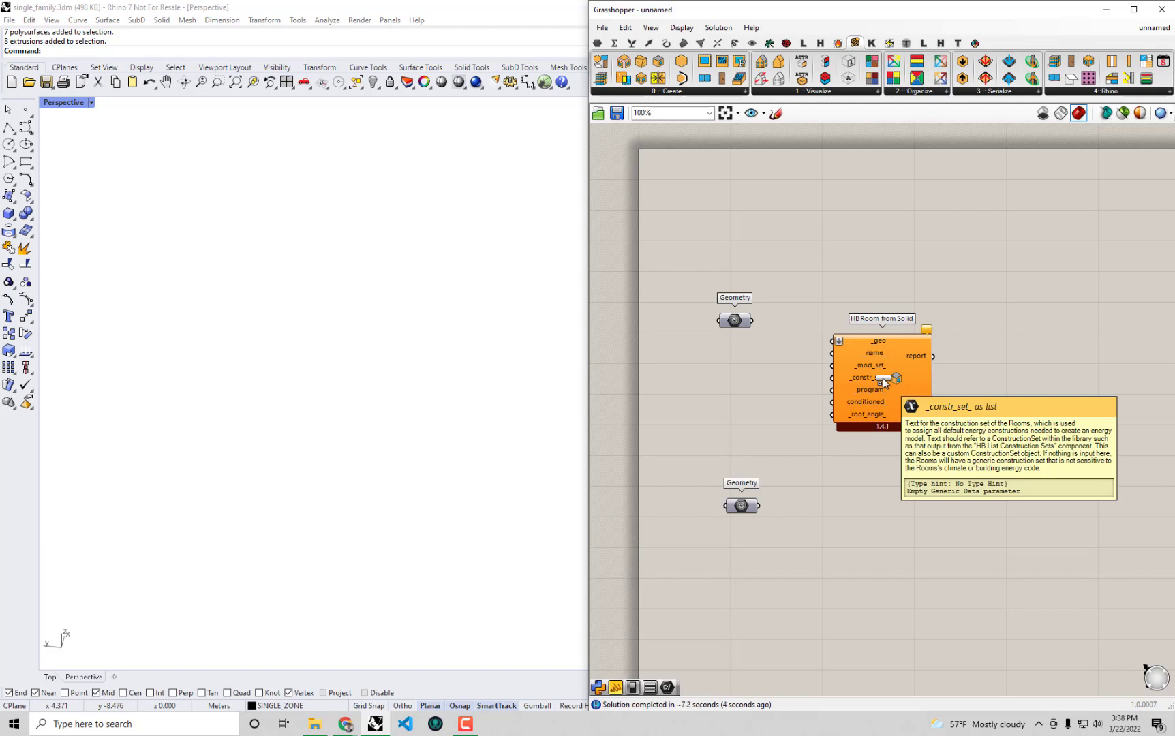
pyautogui.scroll(1, 884, 381)
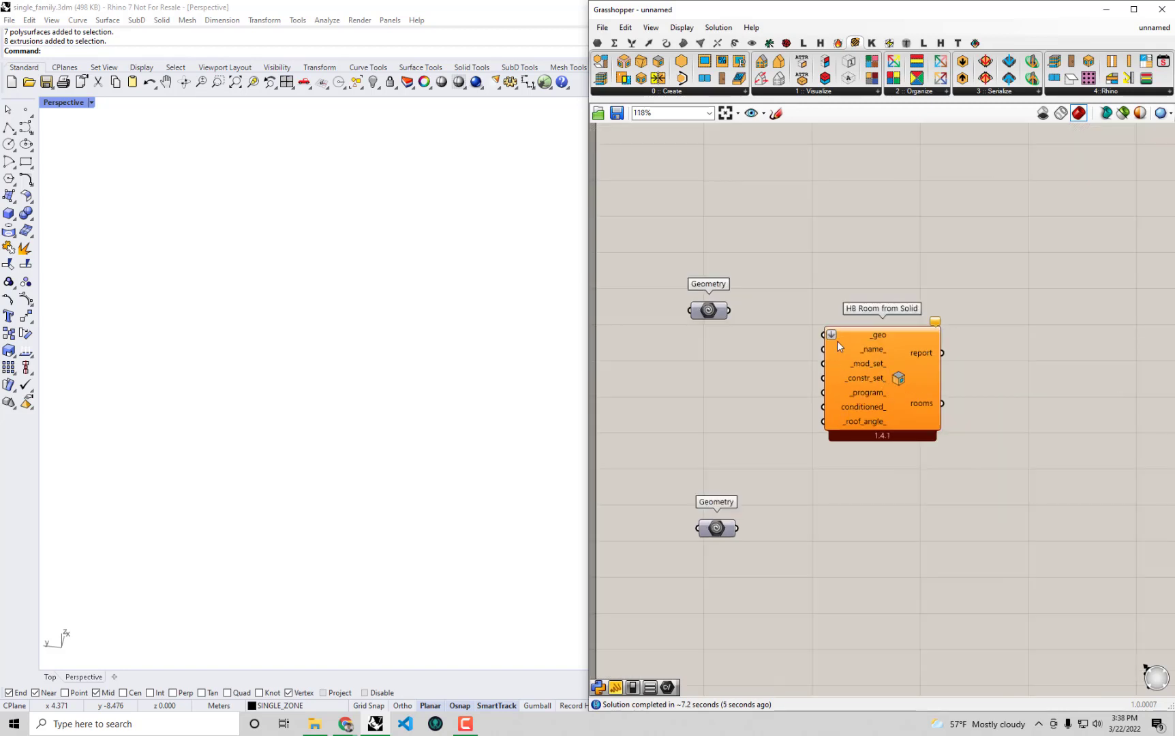
# Step: Connect the zones Geometry parameter to the _geo input of HB Room from Solid and align the component with it
pyautogui.moveTo(715, 312)
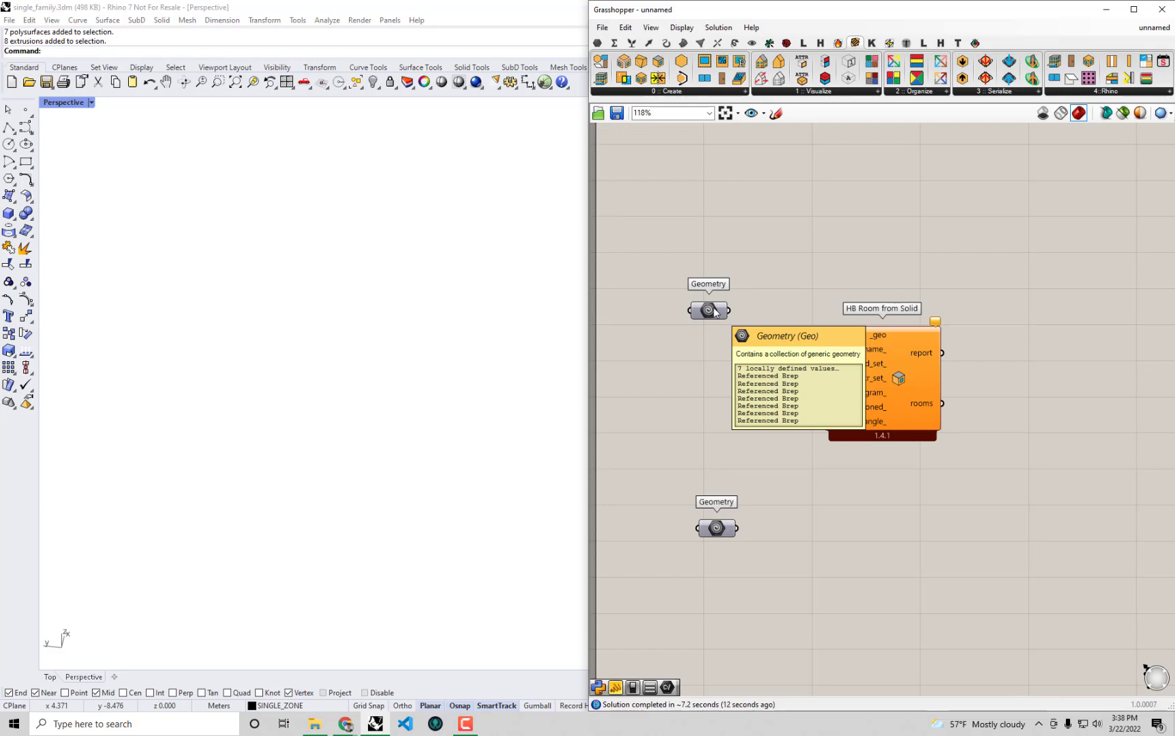
pyautogui.moveTo(729, 311); pyautogui.dragTo(826, 334)
pyautogui.moveTo(909, 399); pyautogui.dragTo(917, 375)
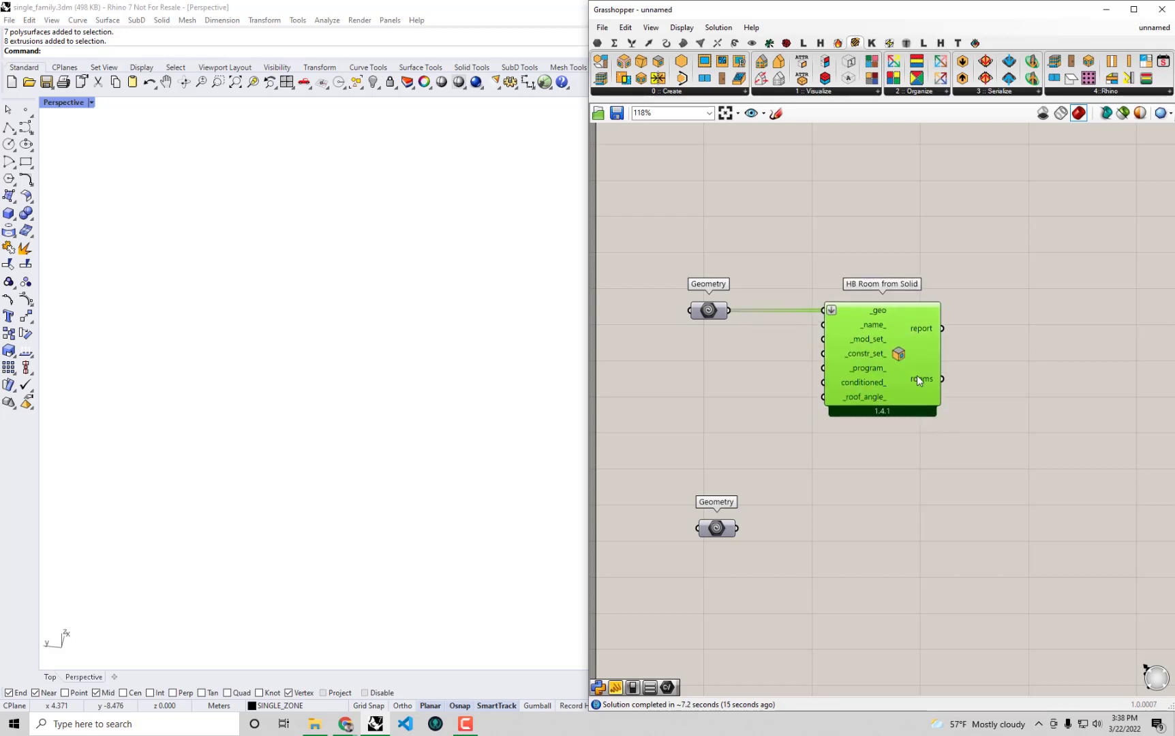
# Step: Add an empty Panel beside the outputs of HB Room from Solid
pyautogui.moveTo(921, 380)
pyautogui.doubleClick(1072, 344)
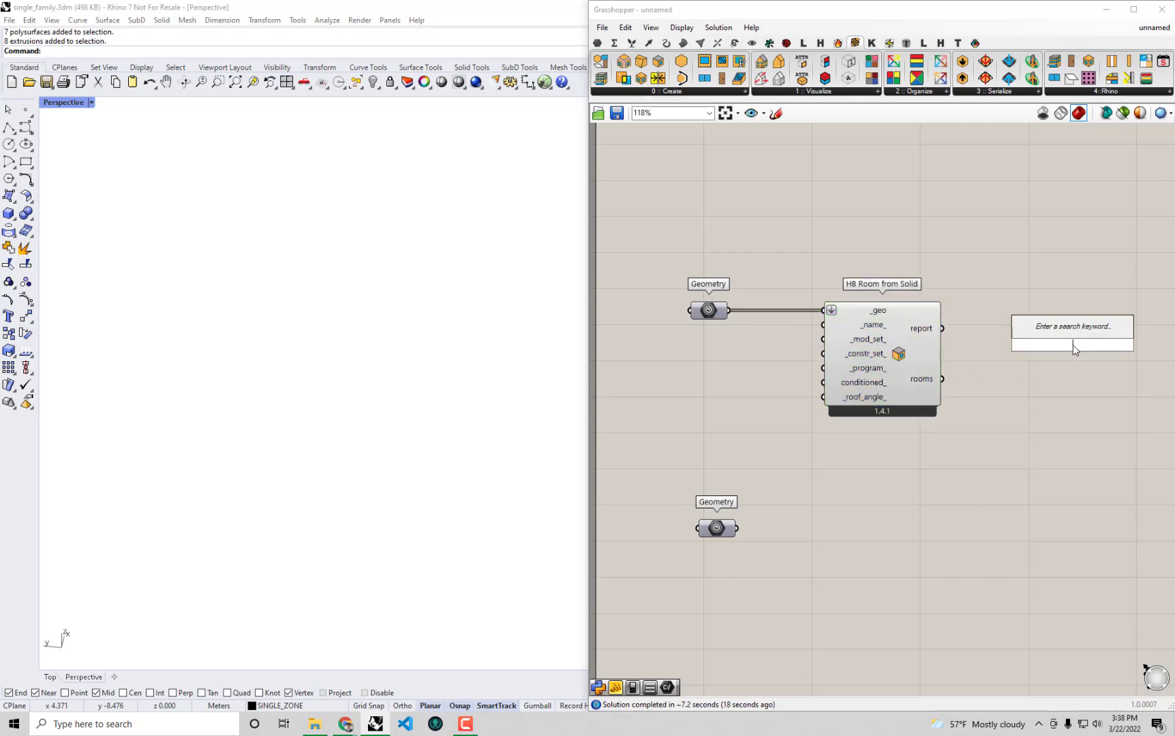
pyautogui.write('pan')
pyautogui.click(1043, 314)
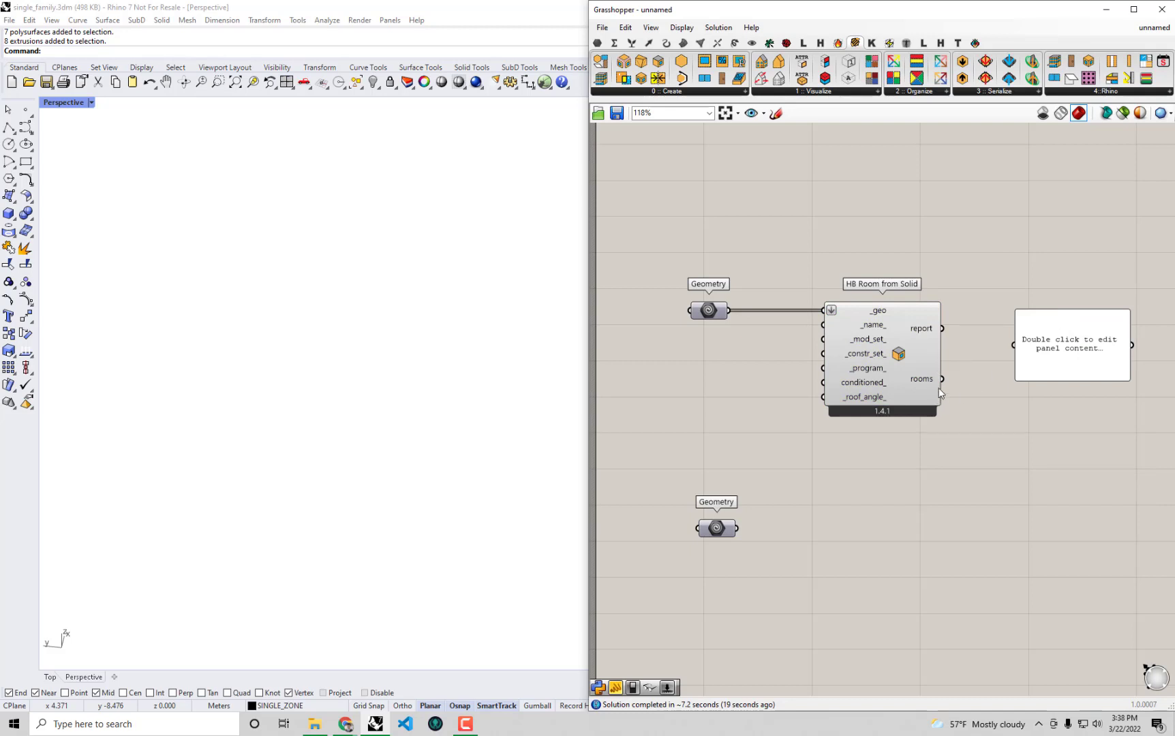
# Step: Connect the rooms output of HB Room from Solid to the Panel, enlarge it, and place it above the output level
pyautogui.moveTo(942, 379); pyautogui.dragTo(1018, 346)
pyautogui.moveTo(1134, 381); pyautogui.dragTo(1082, 323, button='right')
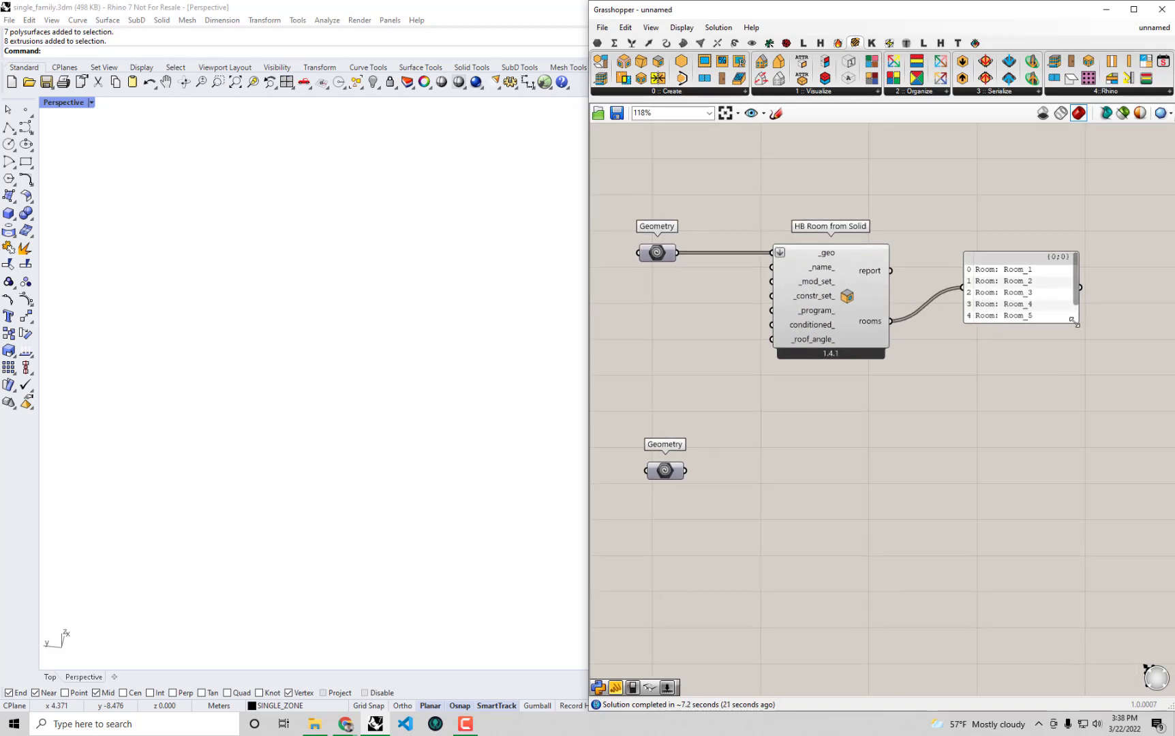
pyautogui.moveTo(1057, 325); pyautogui.dragTo(1059, 359)
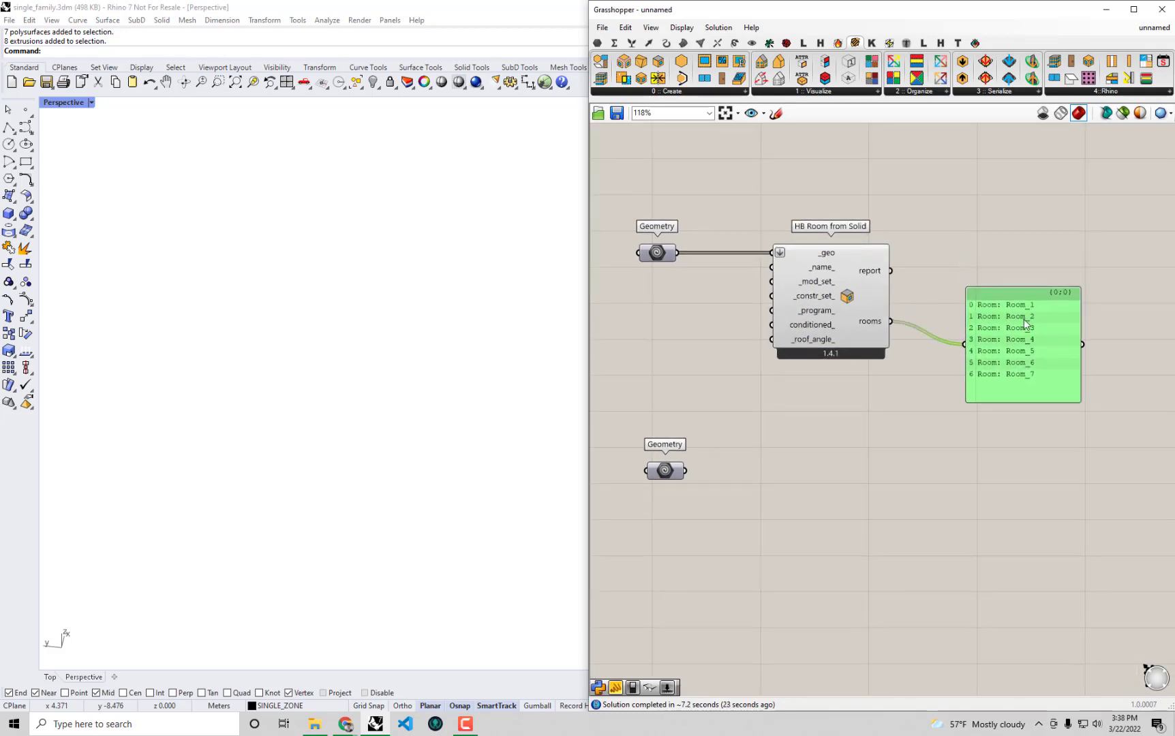
pyautogui.click(1047, 480)
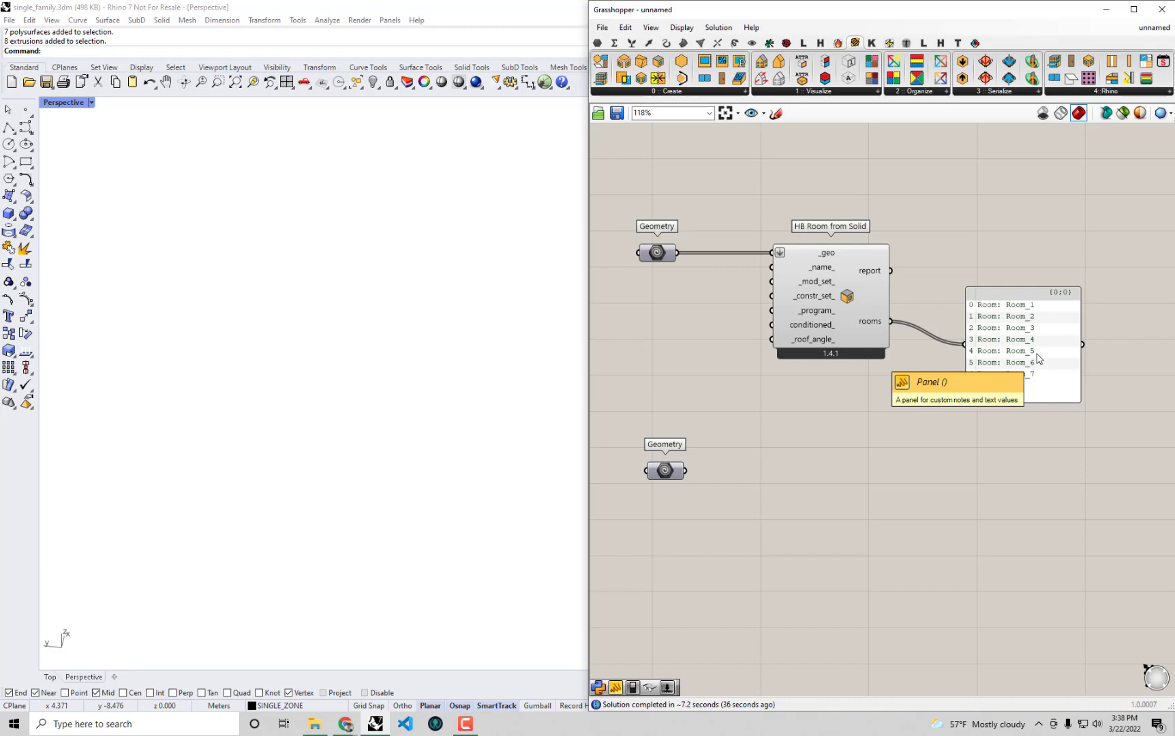
pyautogui.moveTo(1037, 359); pyautogui.dragTo(1056, 250)
pyautogui.moveTo(1056, 251); pyautogui.dragTo(1012, 274, button='right')
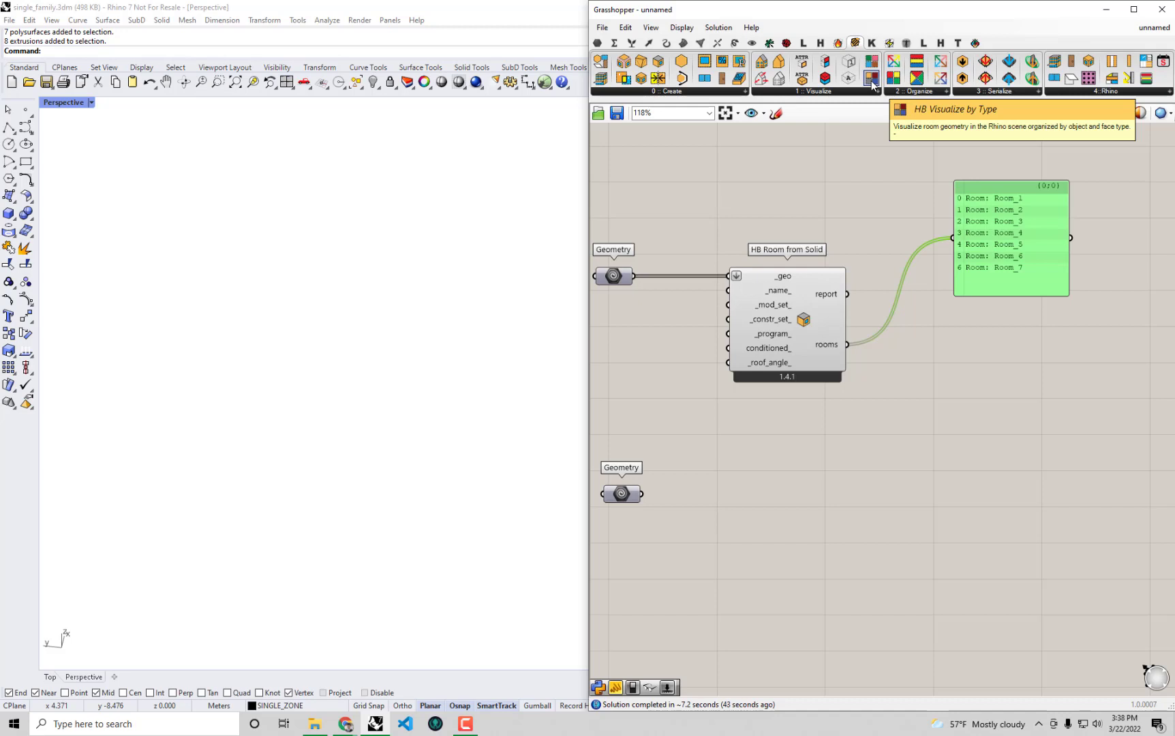
# Step: Add an HB Visualize by Type component, connect rooms to its _hb_objs input, and inspect the colored model from several sides
pyautogui.moveTo(871, 81); pyautogui.dragTo(1098, 466)
pyautogui.moveTo(1099, 466); pyautogui.dragTo(1051, 453, button='right')
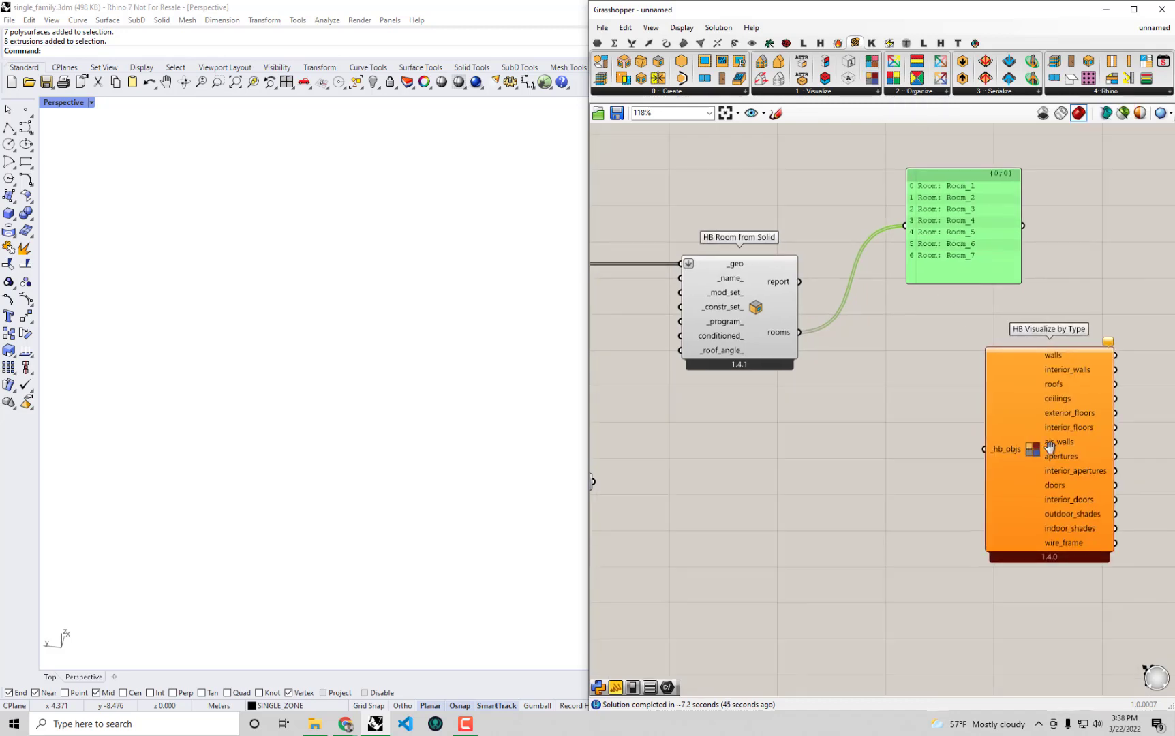
pyautogui.moveTo(801, 333); pyautogui.dragTo(984, 450)
pyautogui.moveTo(513, 469); pyautogui.dragTo(307, 409, button='right')
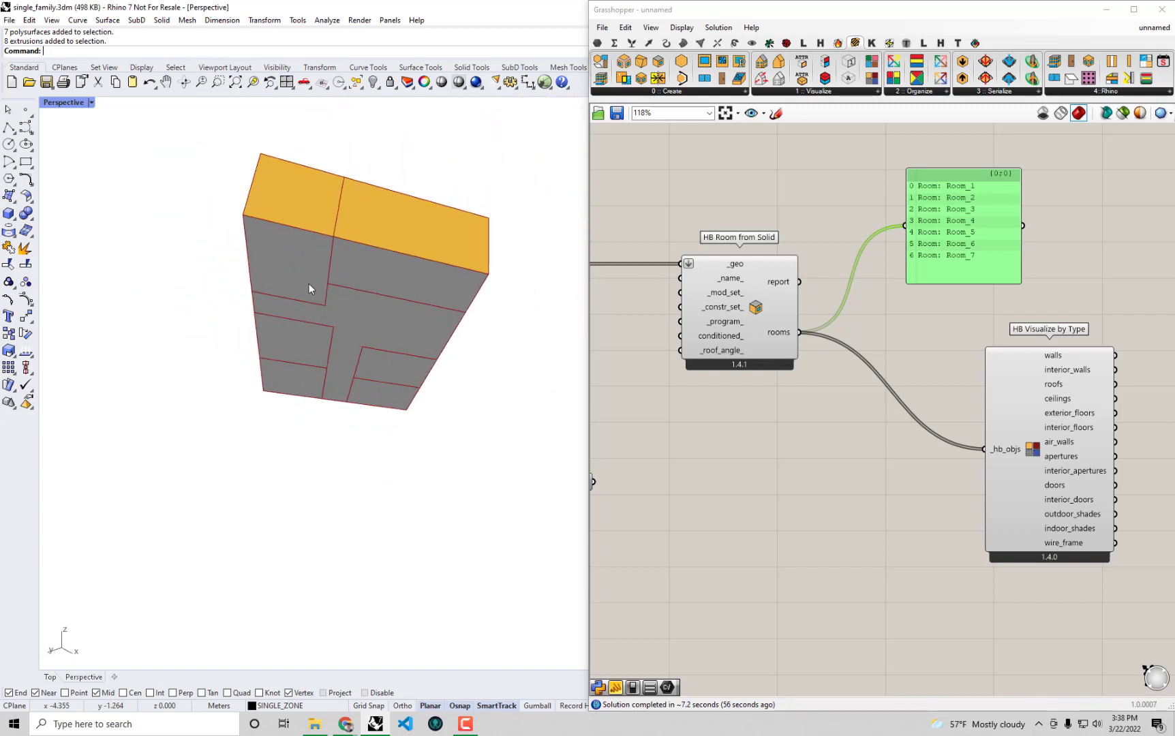
pyautogui.moveTo(362, 320); pyautogui.dragTo(315, 294, button='right')
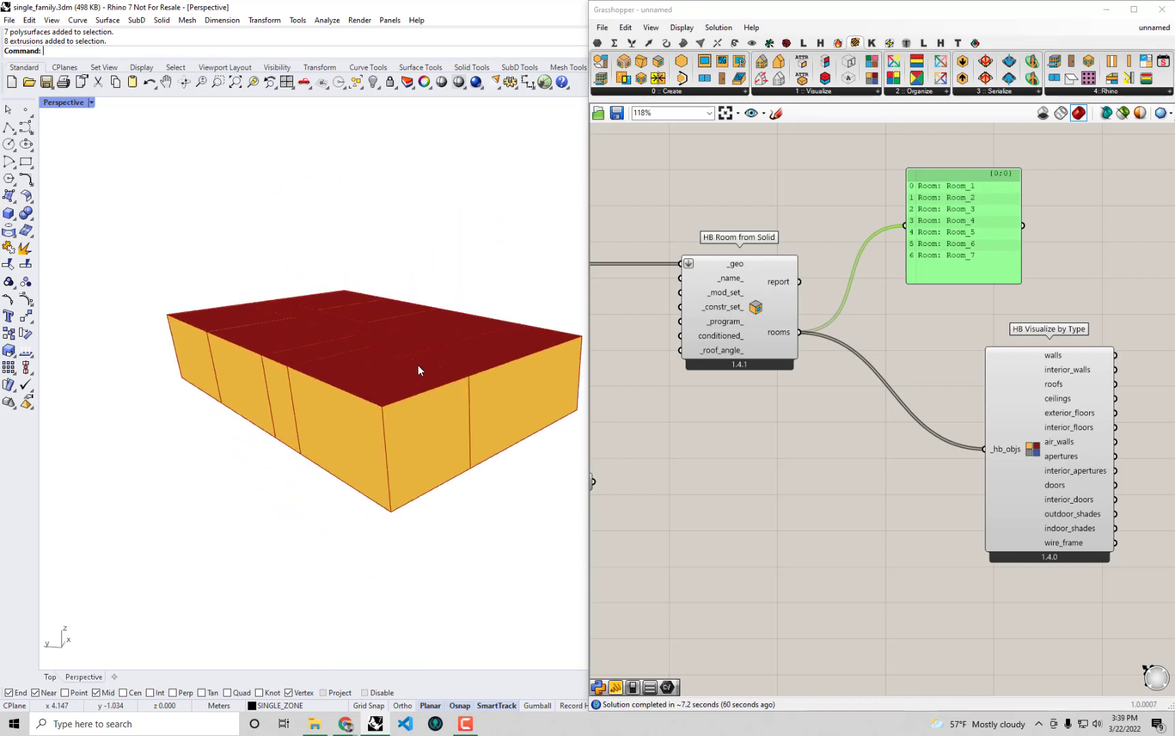
pyautogui.moveTo(441, 411); pyautogui.dragTo(398, 431, button='right')
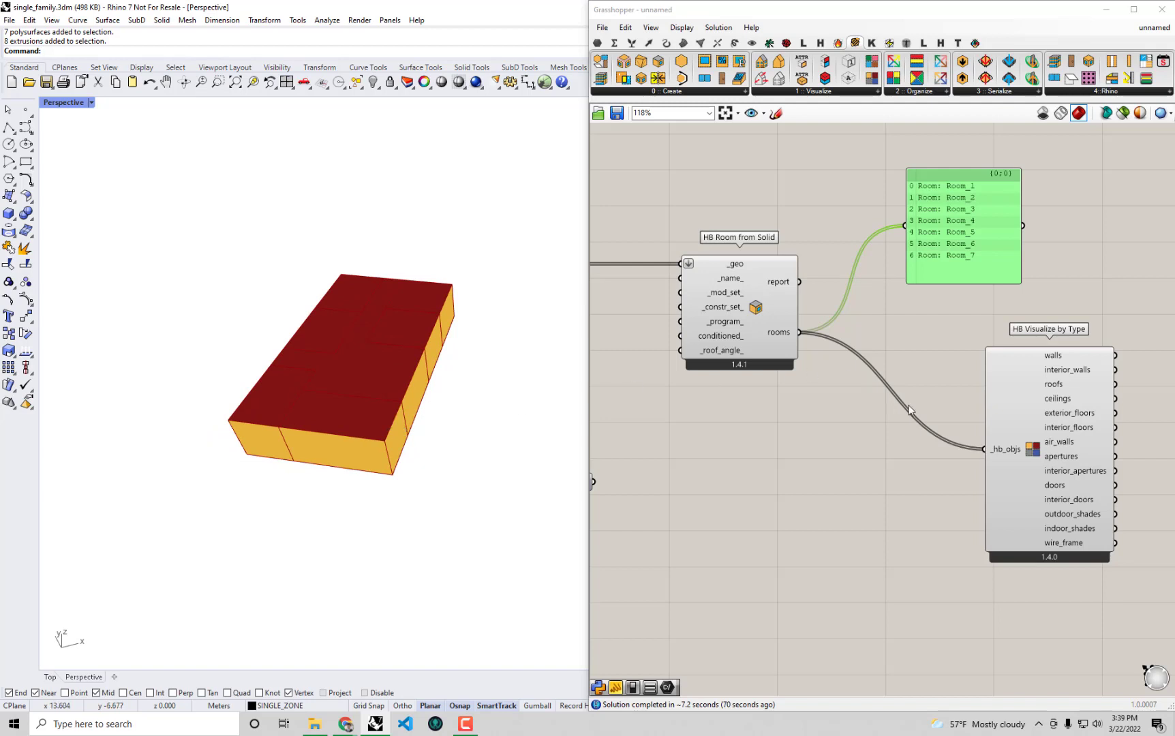
# Step: Shift HB Visualize by Type upward and add an HB Visualize by BC component directly below it
pyautogui.moveTo(955, 410); pyautogui.dragTo(914, 404, button='right')
pyautogui.moveTo(1003, 423); pyautogui.dragTo(1066, 368)
pyautogui.moveTo(1066, 368); pyautogui.dragTo(1013, 365, button='right')
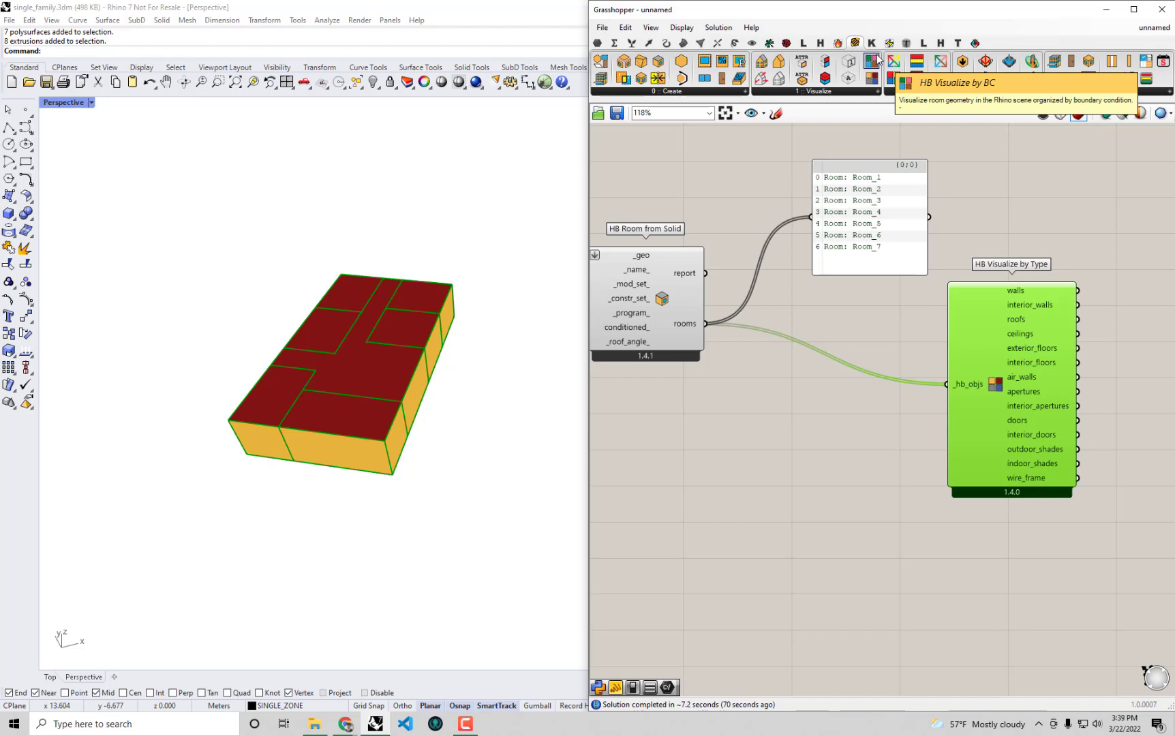
pyautogui.moveTo(877, 60); pyautogui.dragTo(1009, 581)
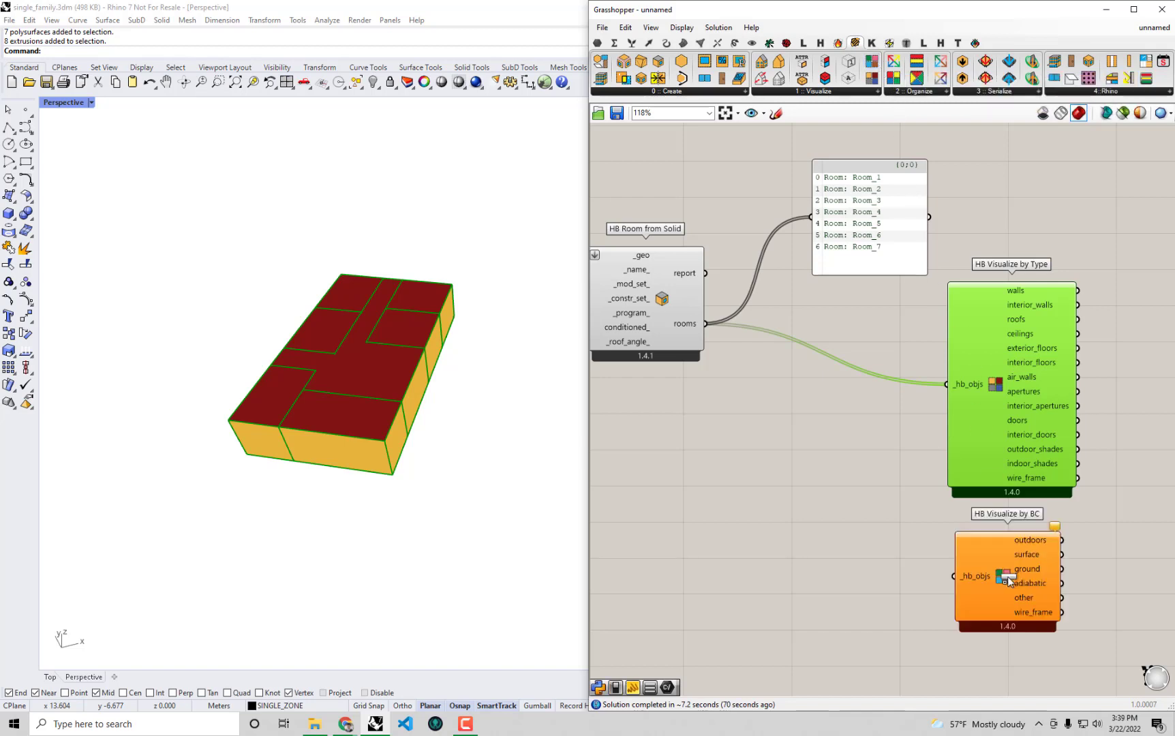
# Step: Turn off the preview of HB Visualize by Type and connect rooms to the _hb_objs input of HB Visualize by BC
pyautogui.rightClick(997, 385)
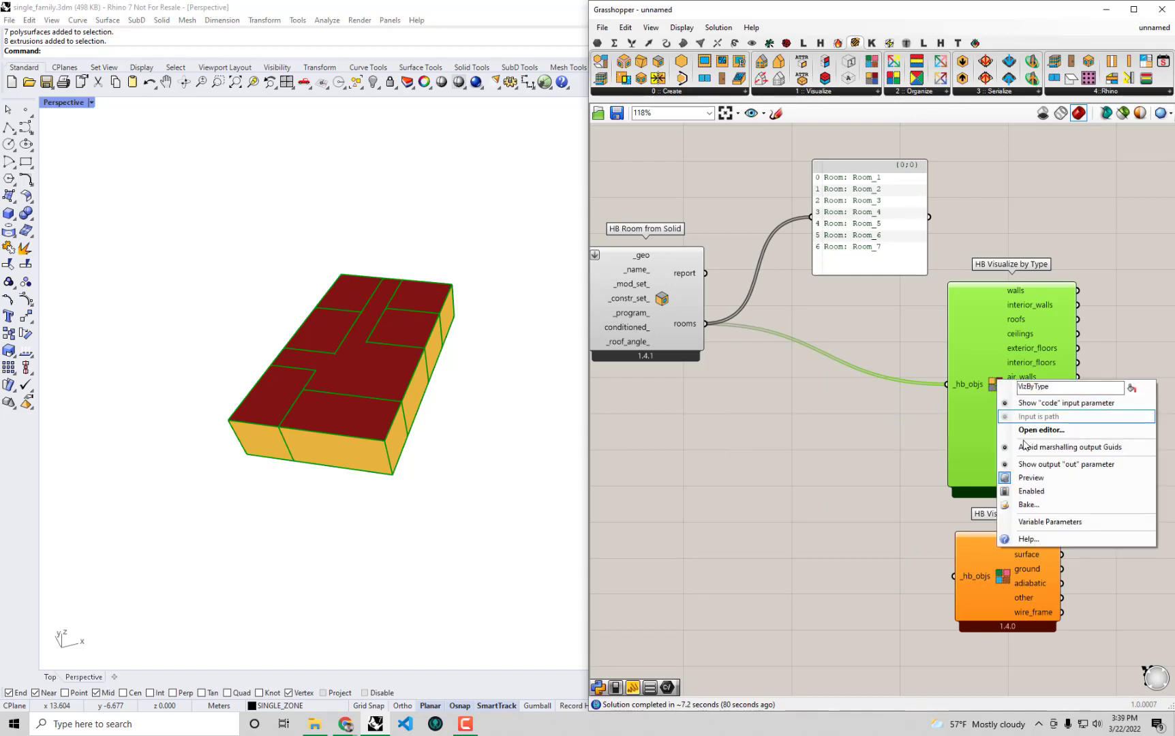
pyautogui.click(1036, 477)
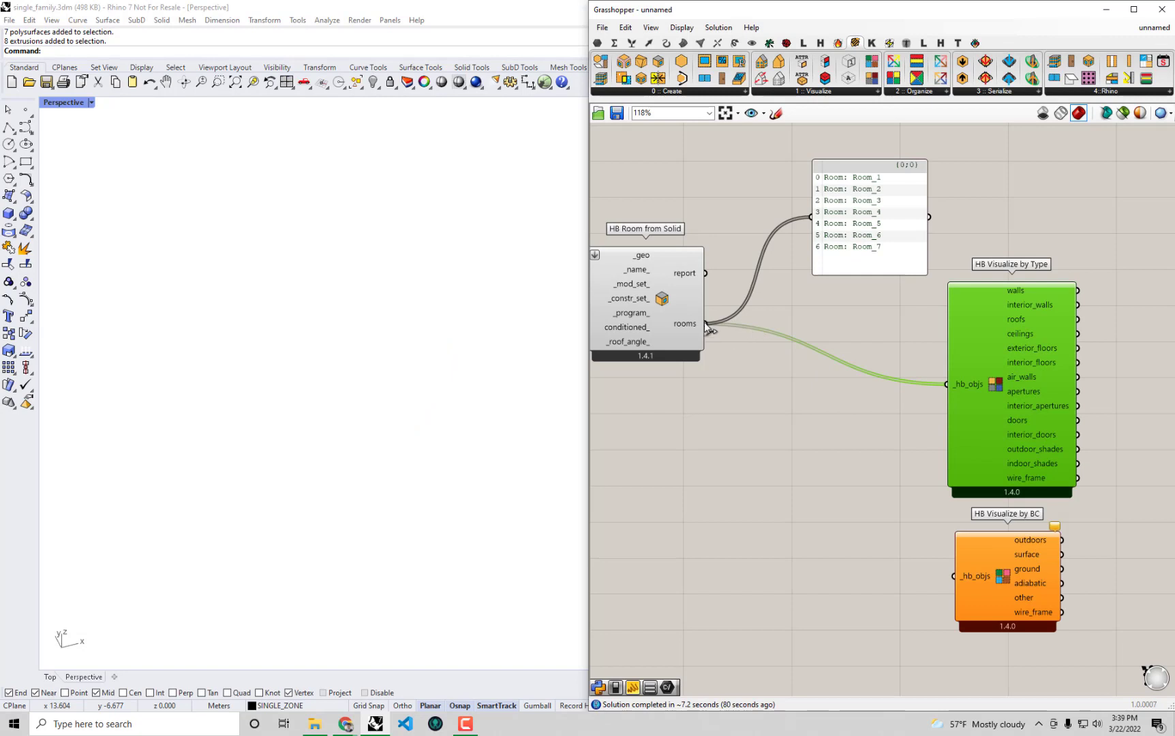
pyautogui.moveTo(706, 325); pyautogui.dragTo(954, 576)
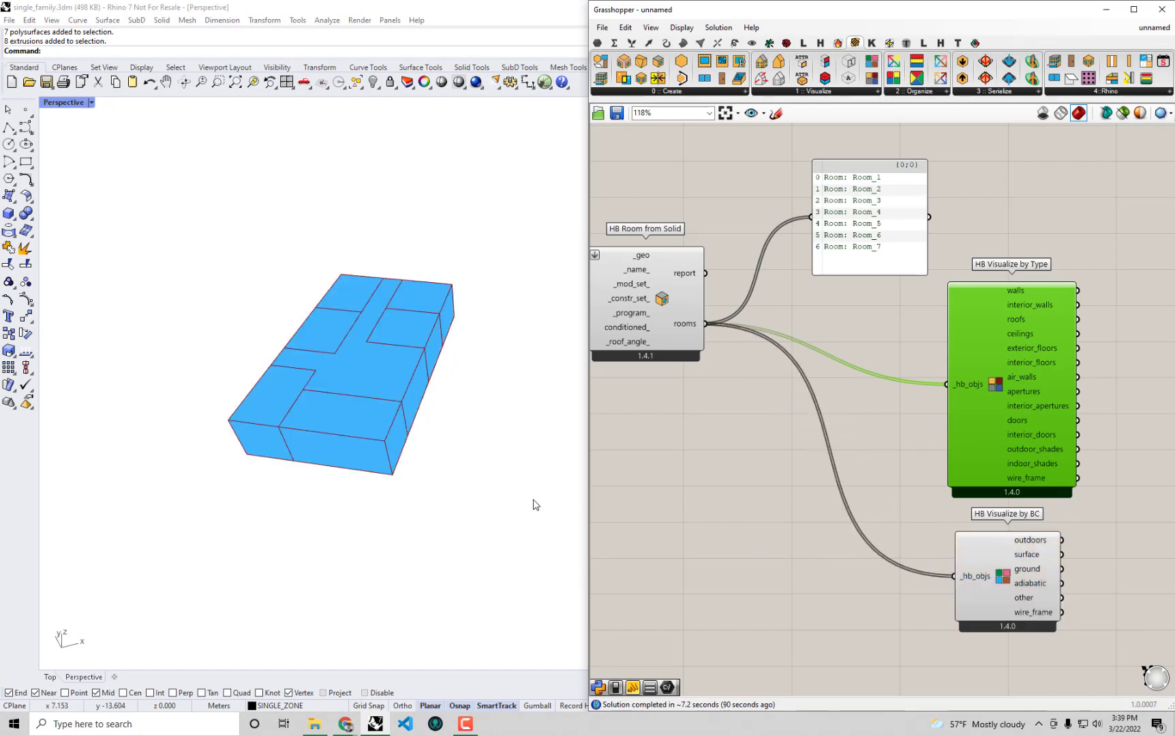
# Step: Examine the boundary condition colors of the house's faces from outside and from inside a room
pyautogui.moveTo(467, 498); pyautogui.dragTo(374, 499, button='right')
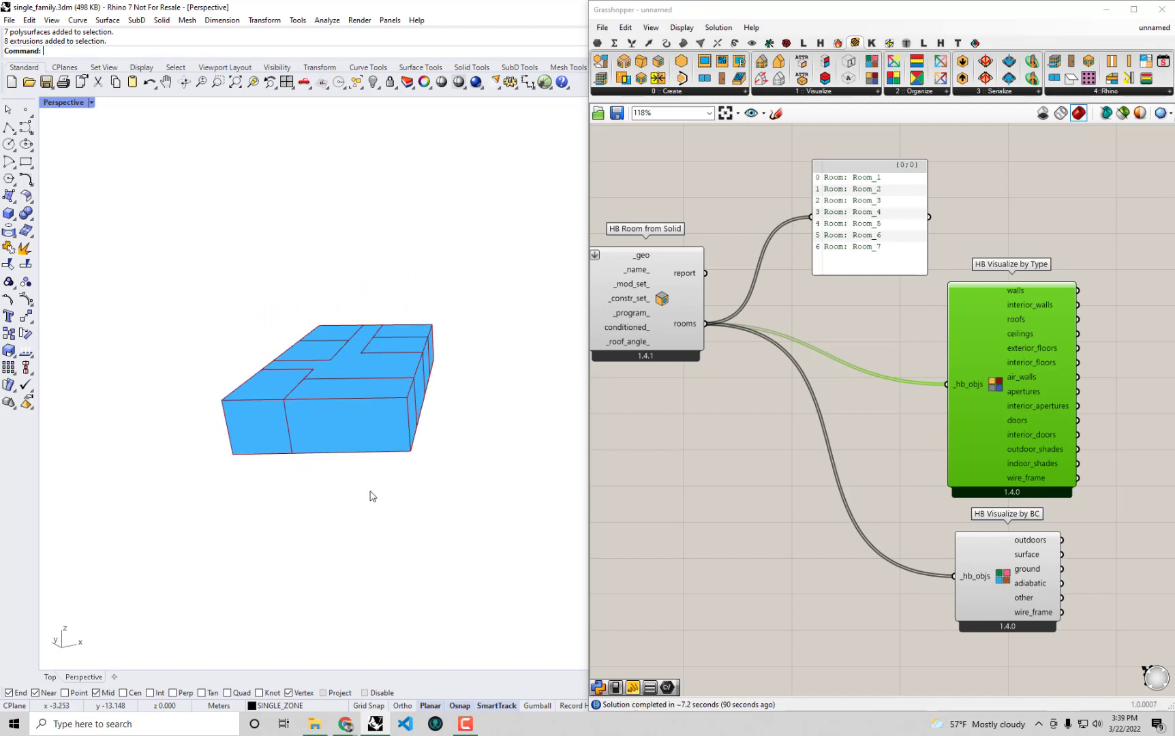
pyautogui.moveTo(452, 342); pyautogui.dragTo(479, 342, button='right')
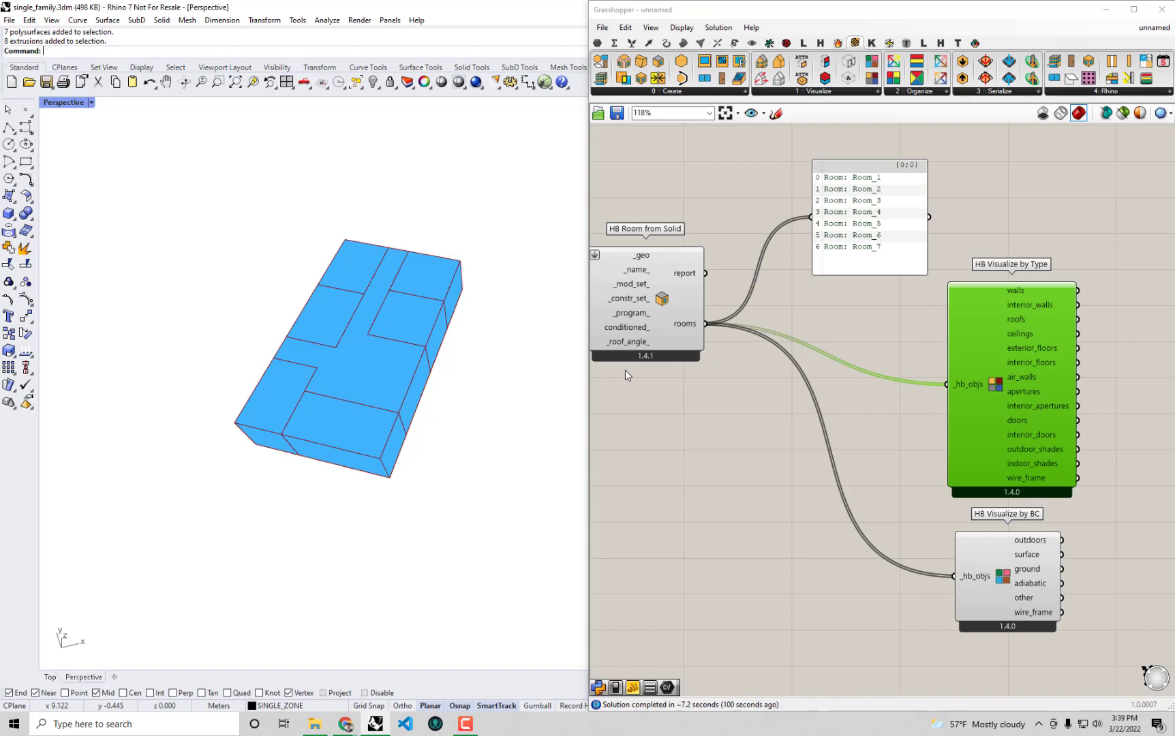
pyautogui.moveTo(1052, 541); pyautogui.dragTo(1041, 504, button='right')
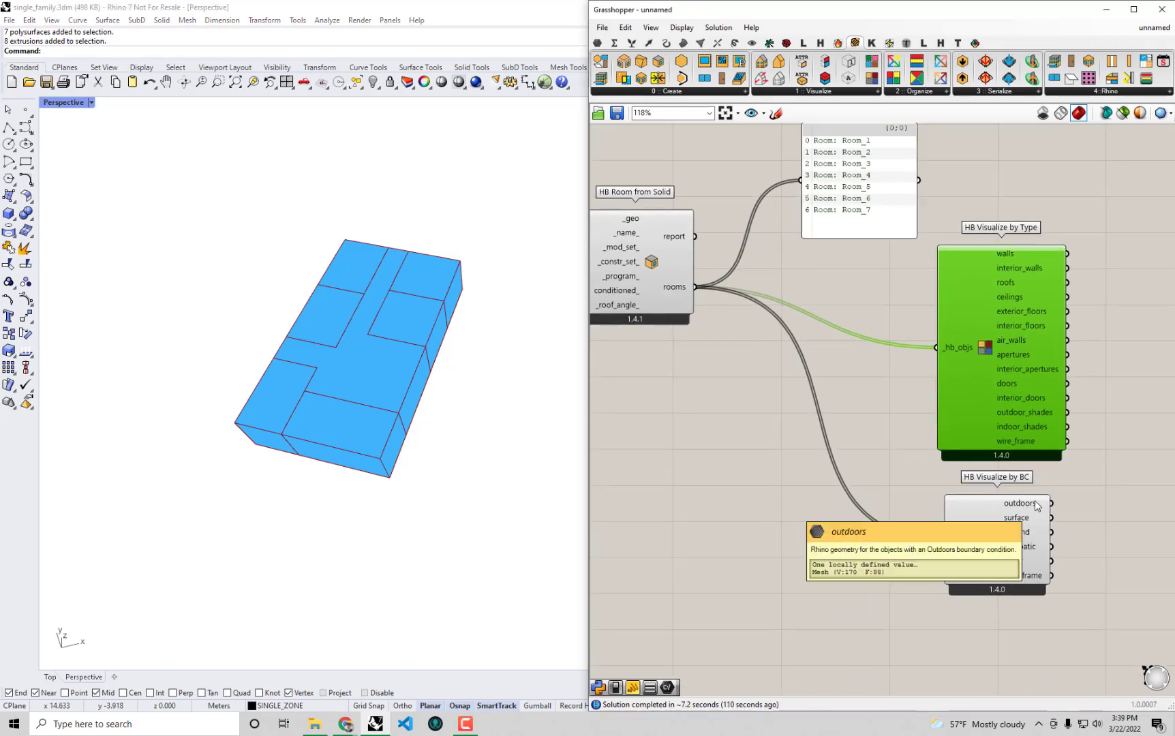
pyautogui.moveTo(513, 495); pyautogui.dragTo(339, 399, button='right')
pyautogui.scroll(10, 340, 398)
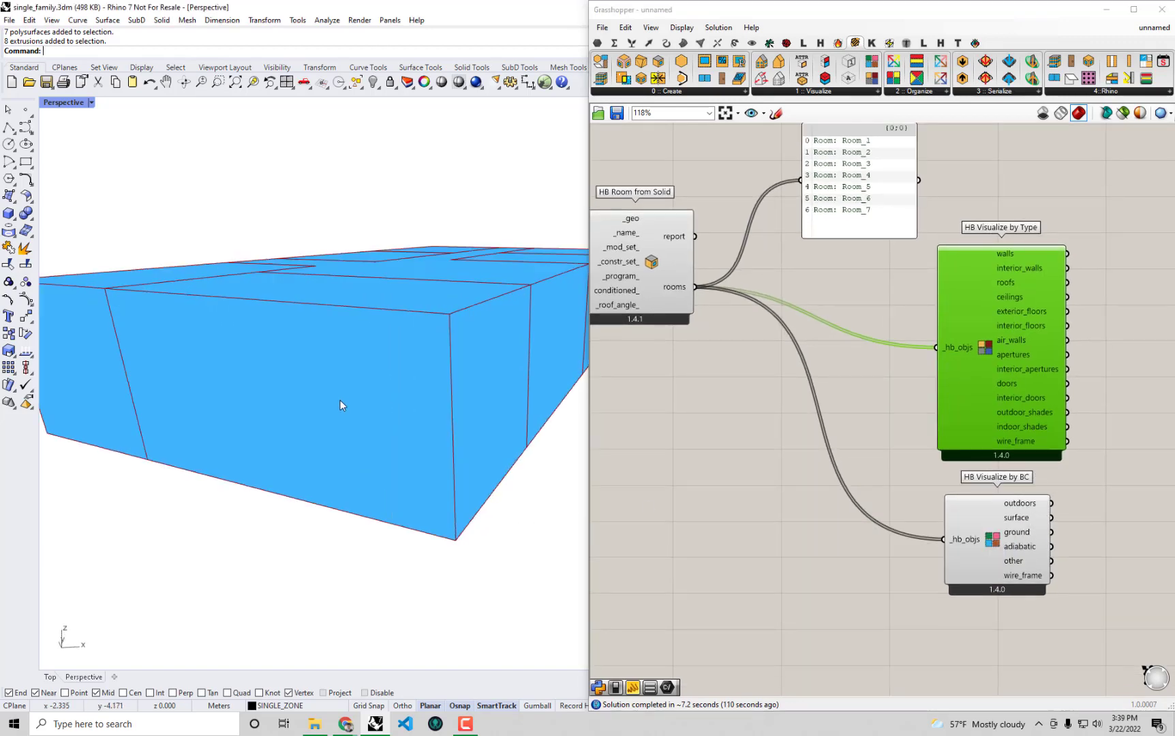
pyautogui.moveTo(323, 347); pyautogui.dragTo(302, 308, button='right')
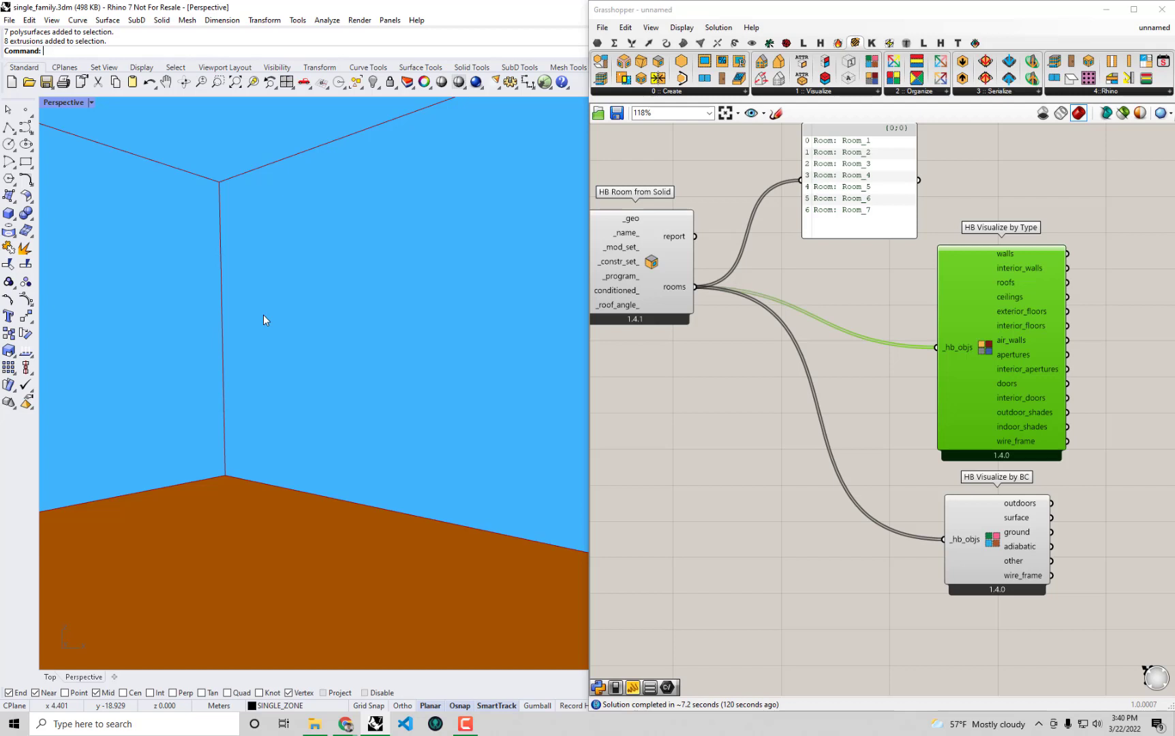
pyautogui.moveTo(265, 319); pyautogui.dragTo(561, 413, button='right')
pyautogui.scroll(-8, 503, 363)
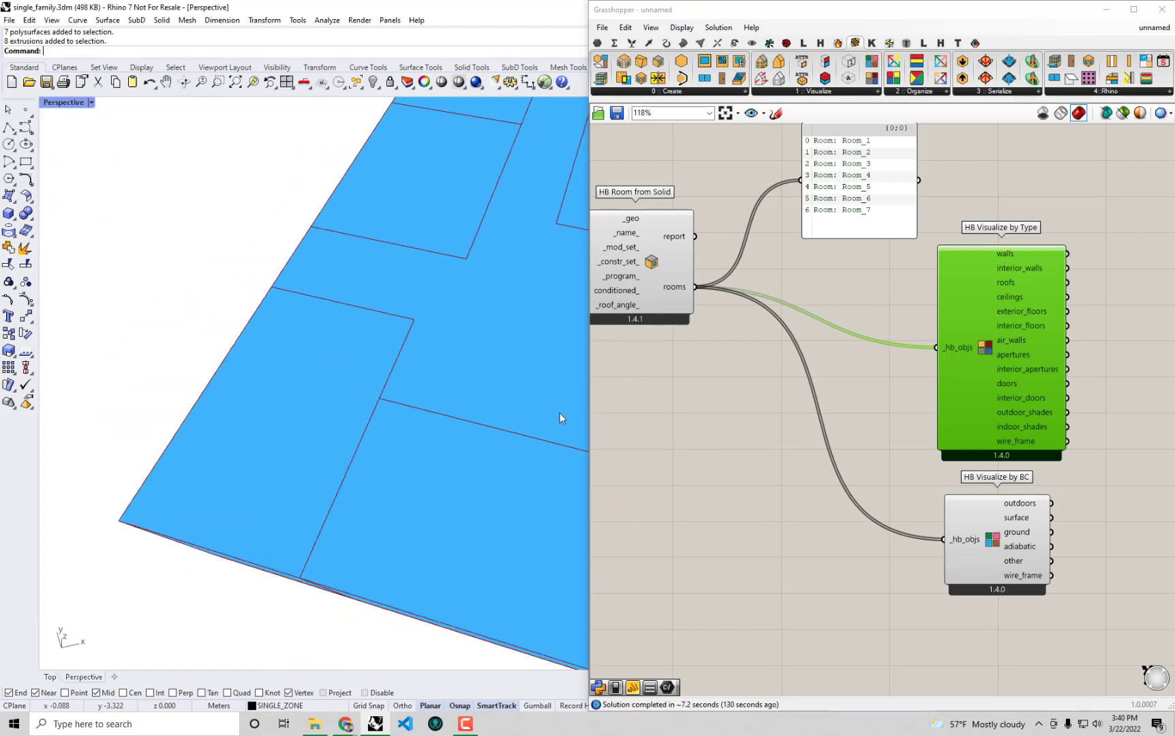
pyautogui.scroll(-5, 561, 413)
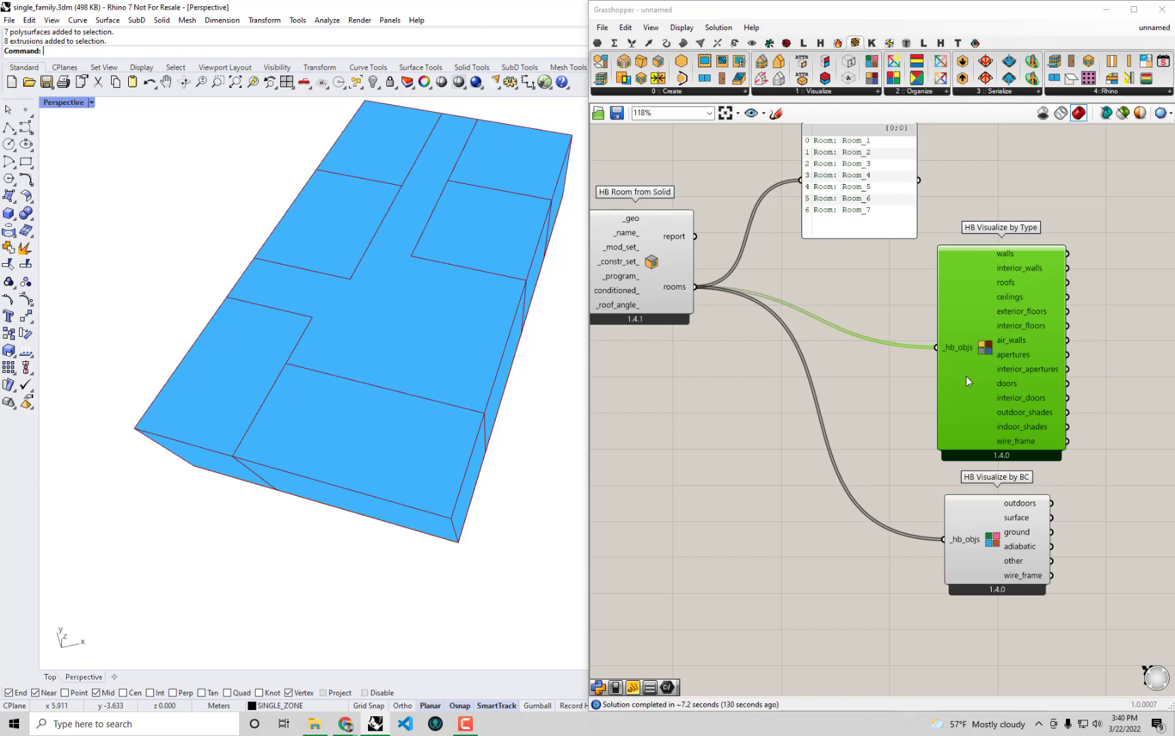
pyautogui.moveTo(967, 377)
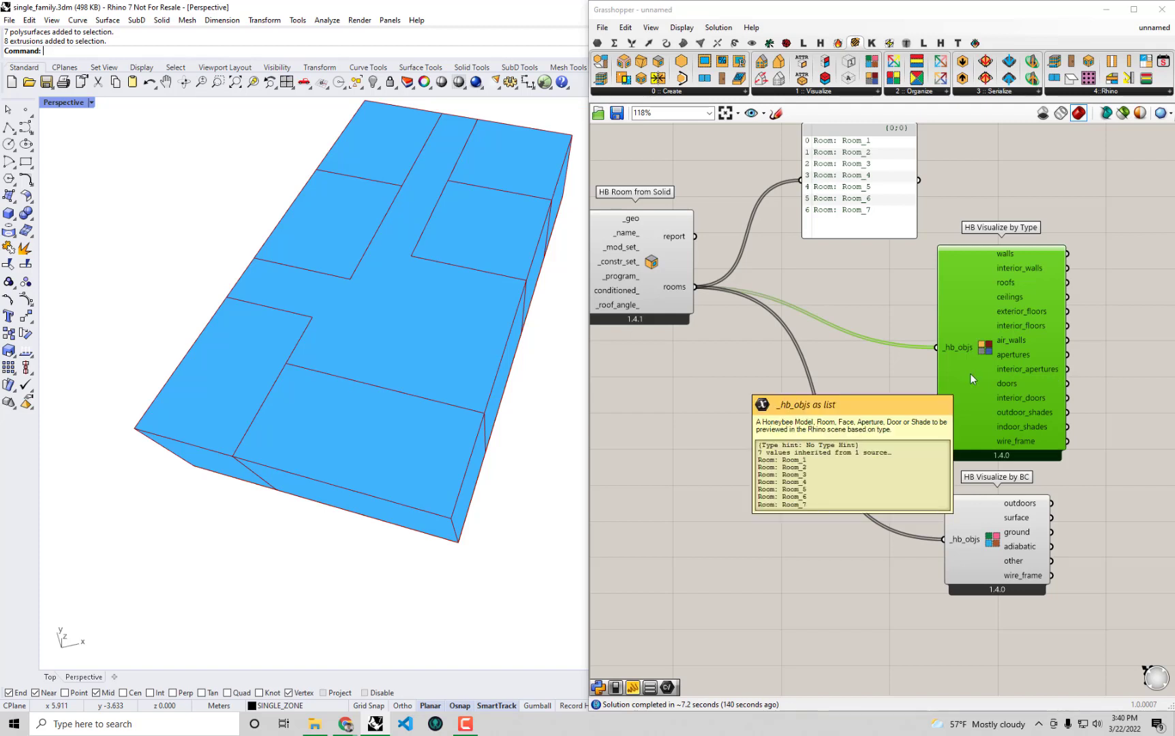
# Step: Select both HB Visualize components and move them farther from HB Room from Solid to free canvas space
pyautogui.scroll(-2, 939, 362)
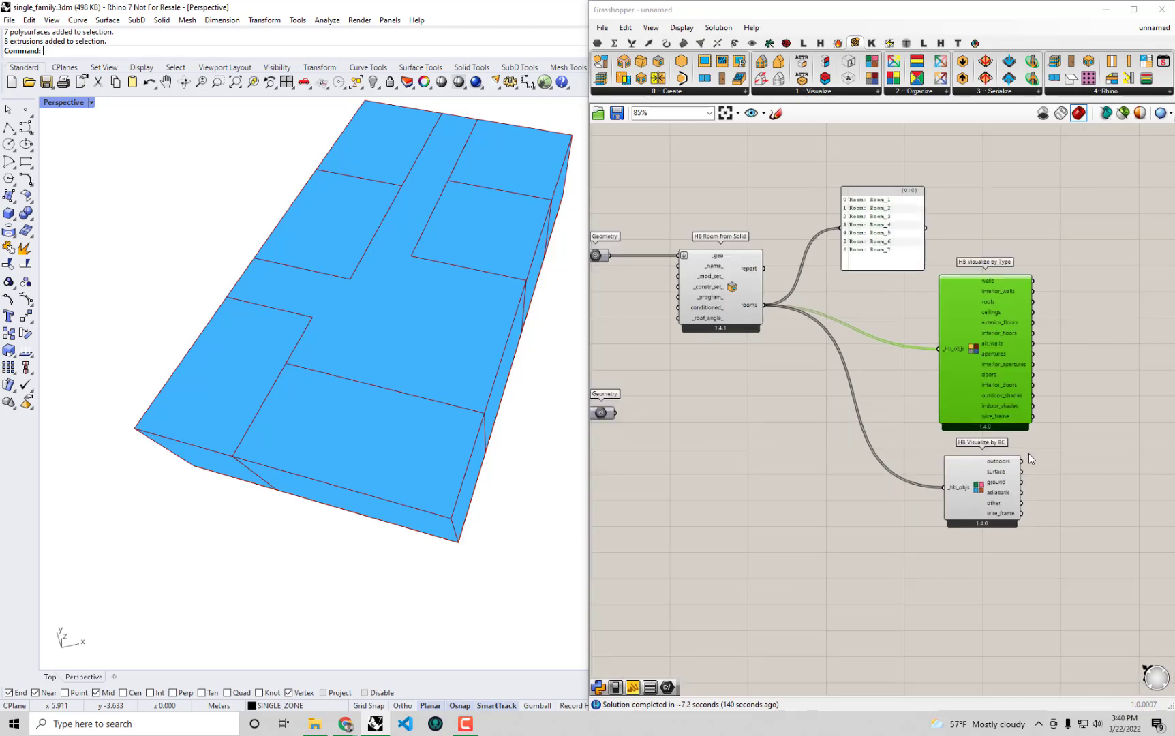
pyautogui.moveTo(1026, 503); pyautogui.dragTo(979, 360)
pyautogui.moveTo(980, 360); pyautogui.dragTo(1055, 308)
pyautogui.click(876, 441)
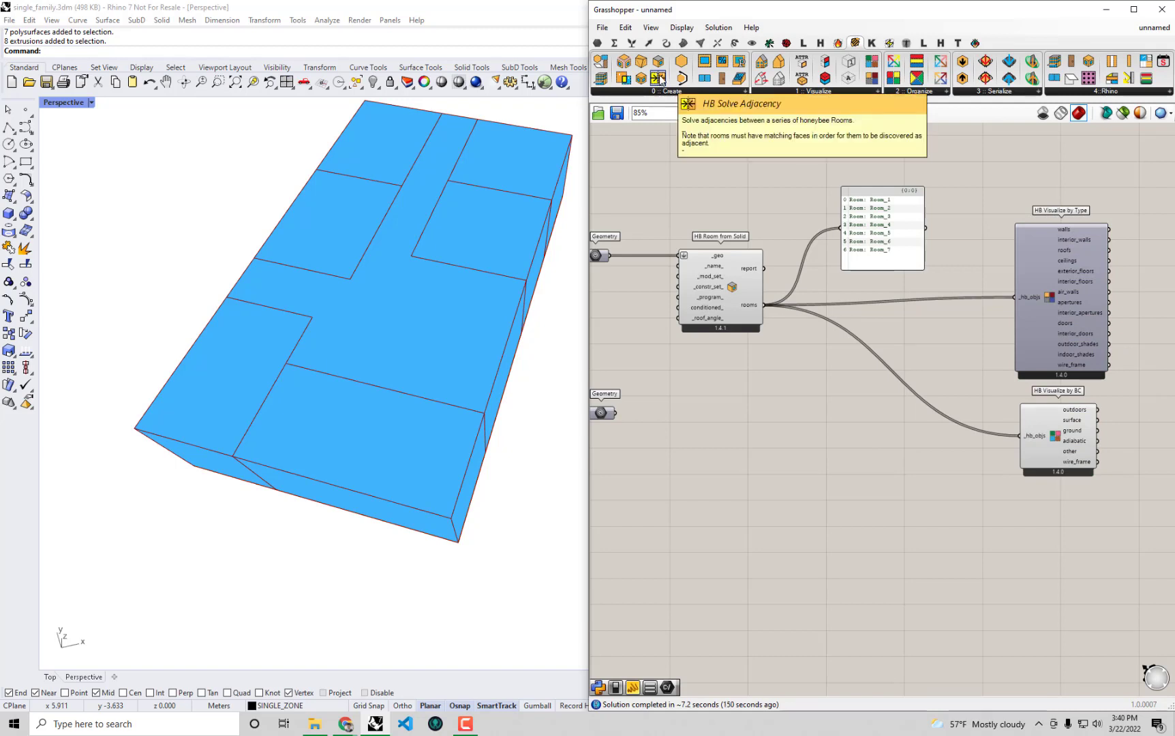
# Step: Add an HB Solve Adjacency component below the wires and connect rooms from HB Room from Solid to its _rooms input
pyautogui.moveTo(659, 80); pyautogui.dragTo(856, 474)
pyautogui.scroll(3, 855, 471)
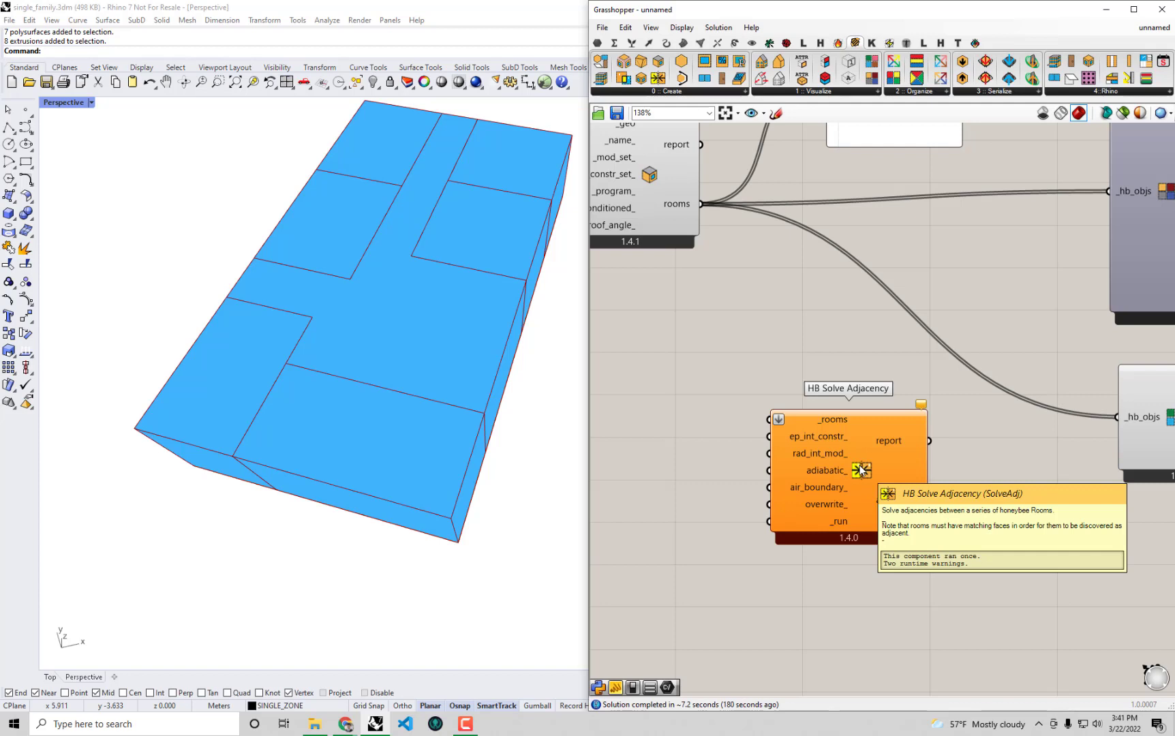
pyautogui.scroll(-2, 838, 354)
pyautogui.moveTo(866, 463); pyautogui.dragTo(869, 442)
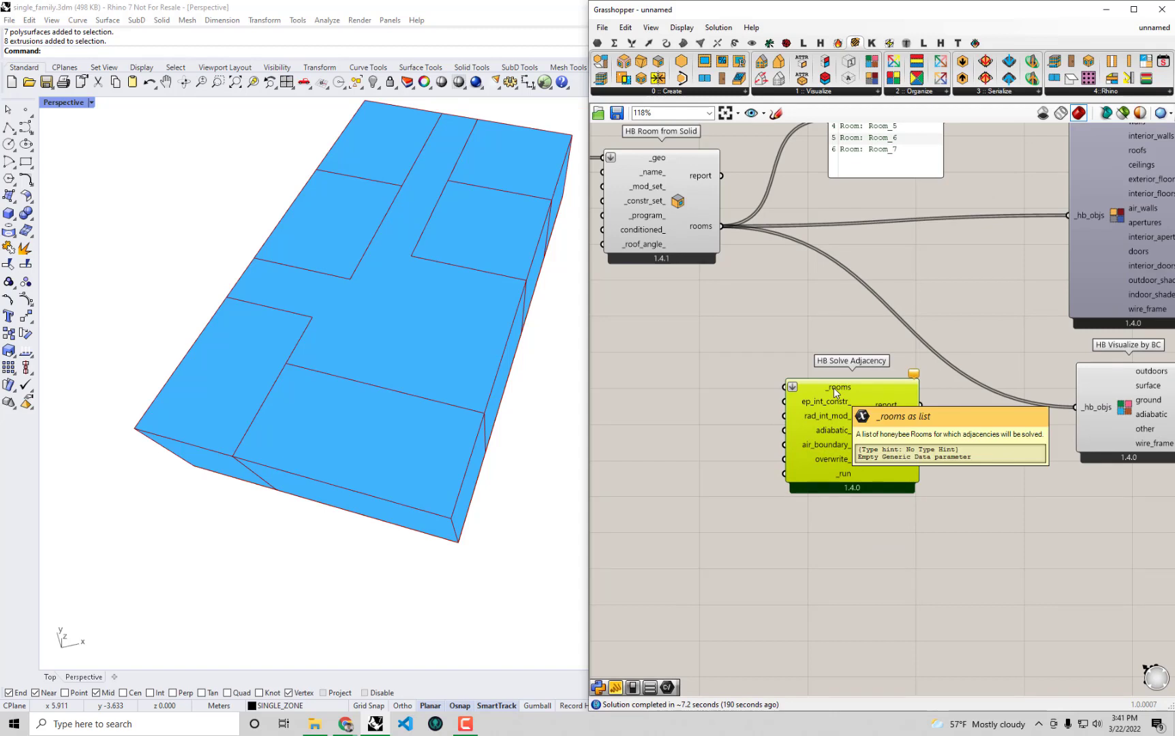
pyautogui.moveTo(721, 225); pyautogui.dragTo(786, 389)
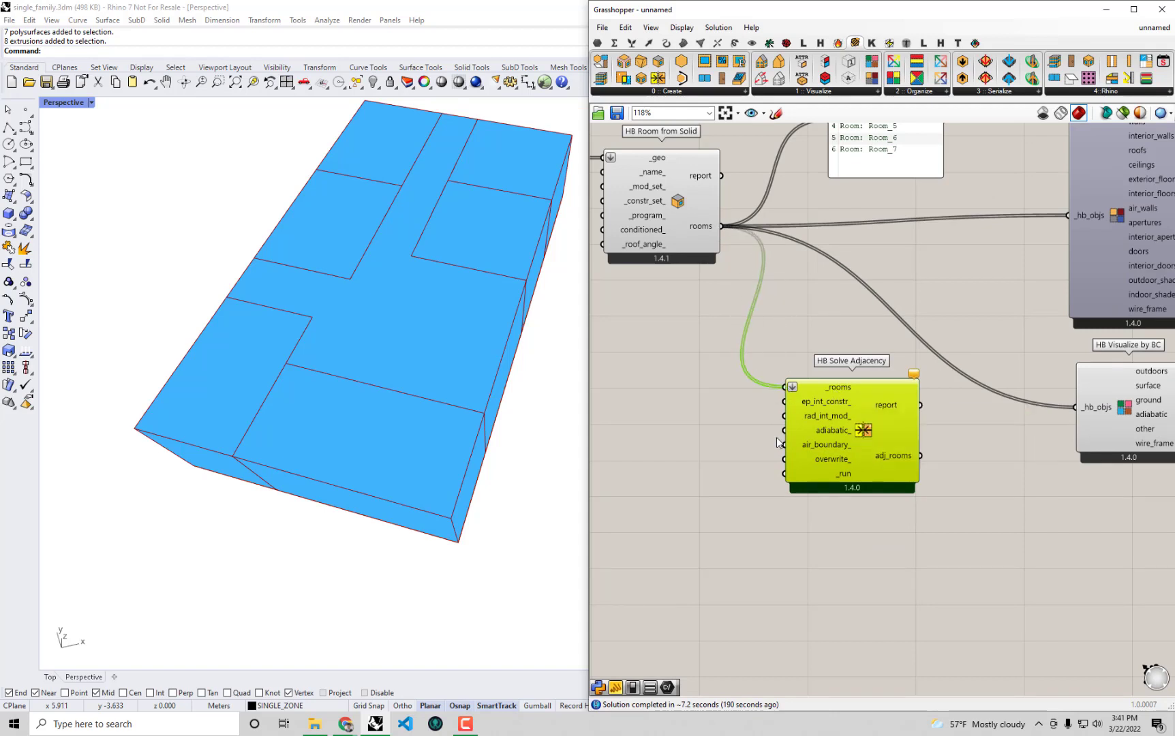
pyautogui.moveTo(761, 443); pyautogui.dragTo(783, 428, button='right')
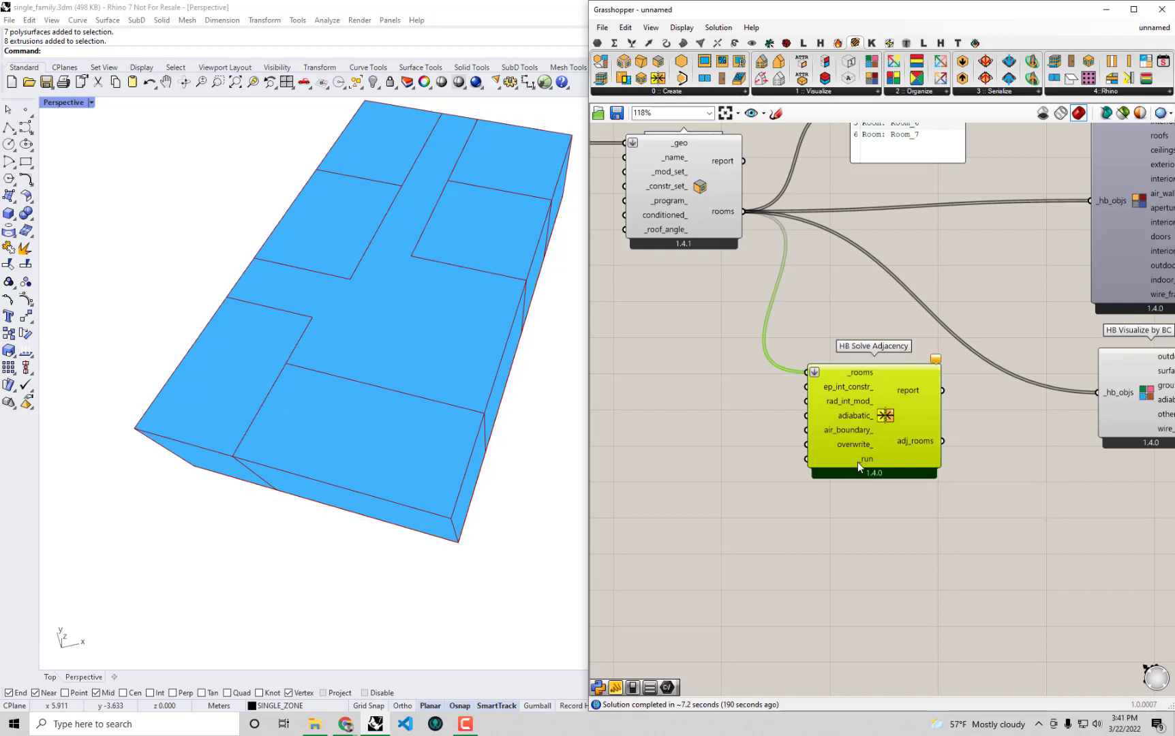
# Step: Add a Boolean Toggle, connect it to the _run input of HB Solve Adjacency, and set it to True
pyautogui.doubleClick(689, 456)
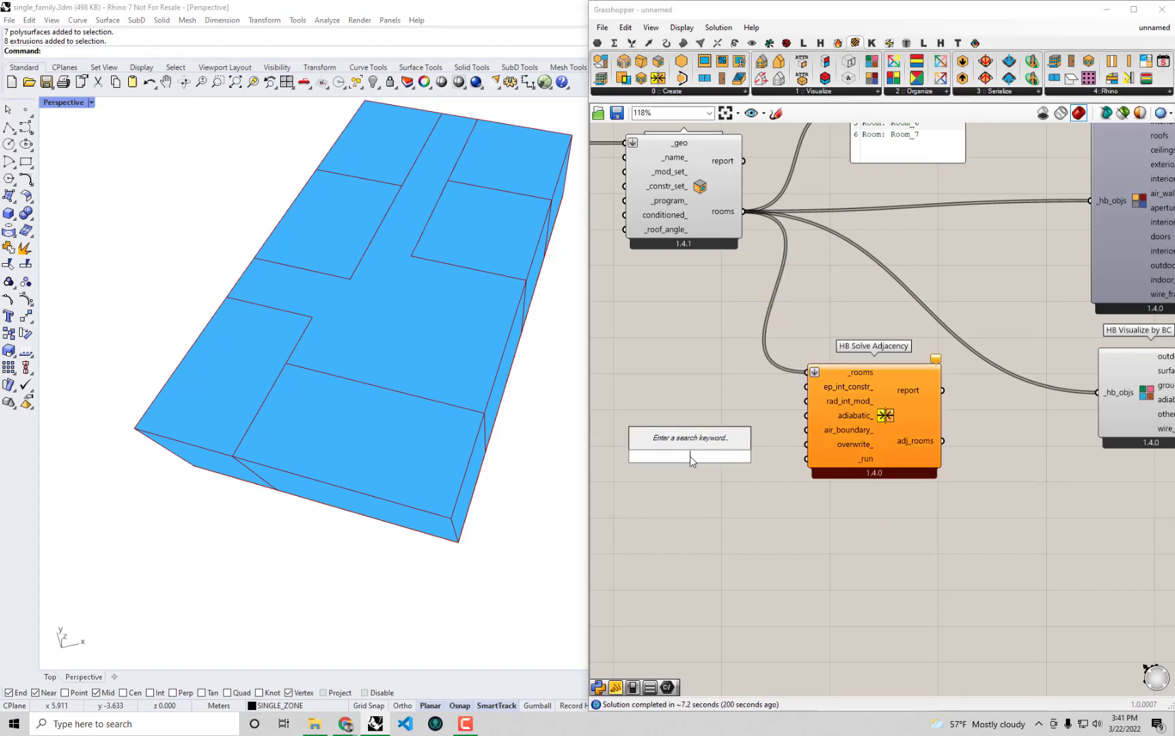
pyautogui.write('bool')
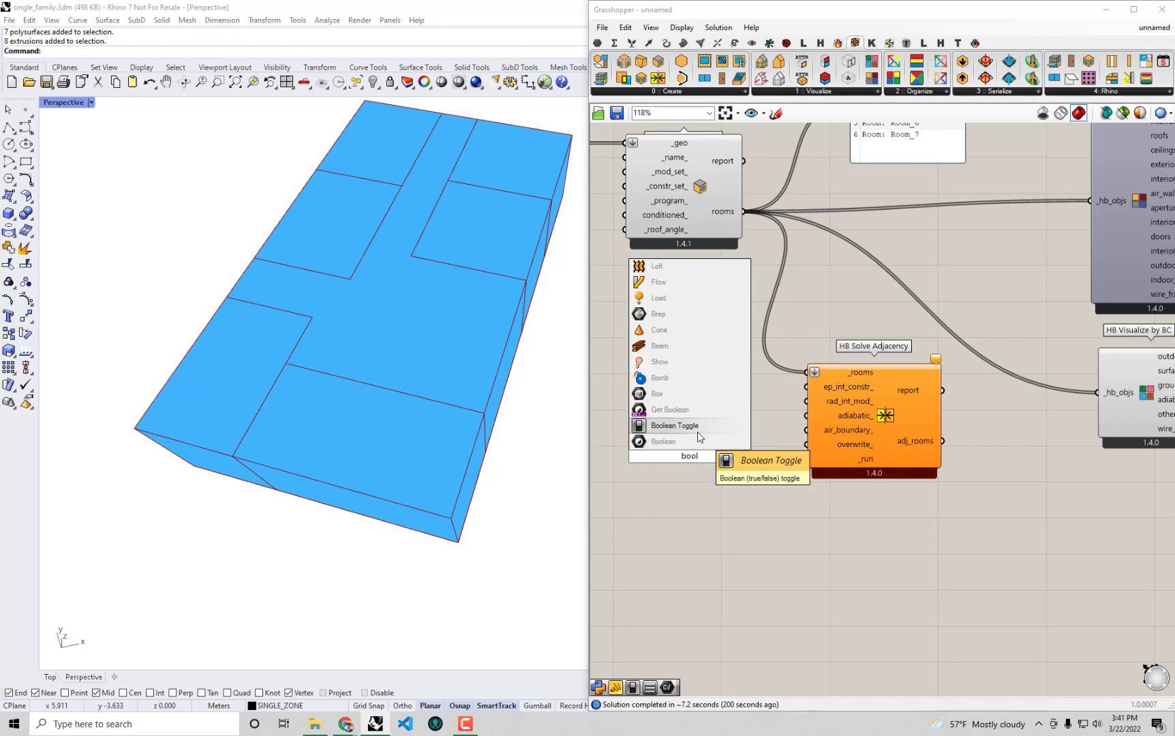
pyautogui.click(698, 430)
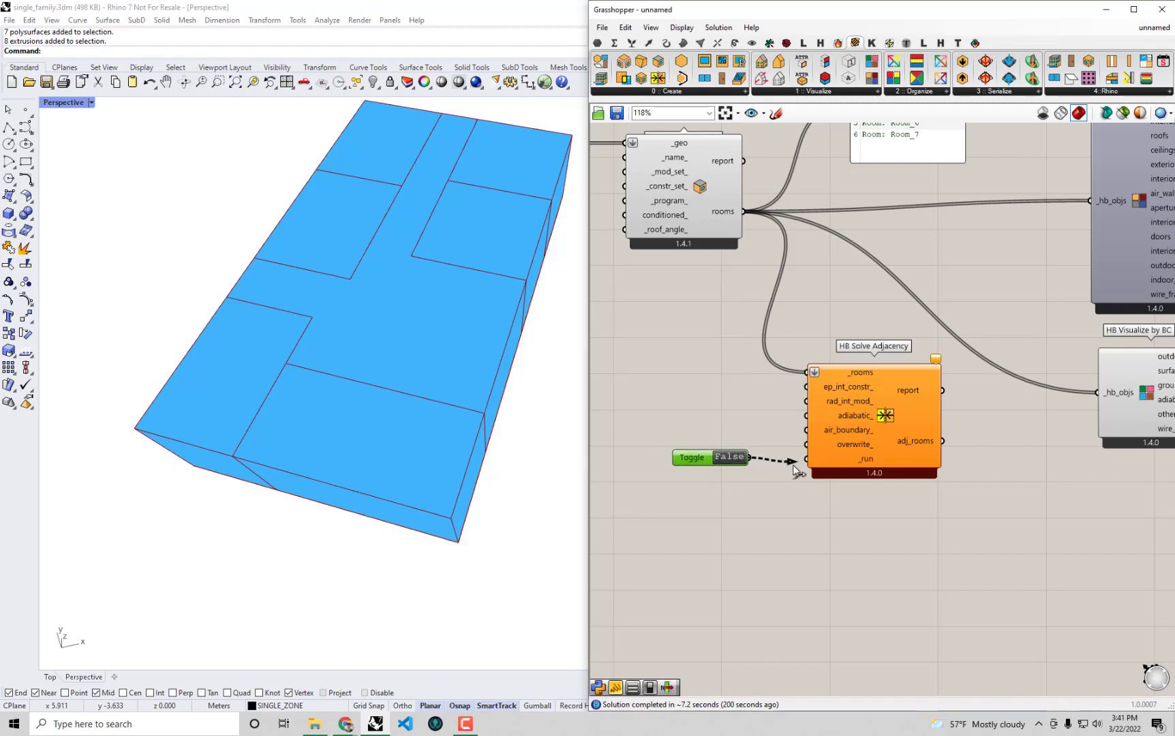
pyautogui.moveTo(794, 470); pyautogui.dragTo(805, 459)
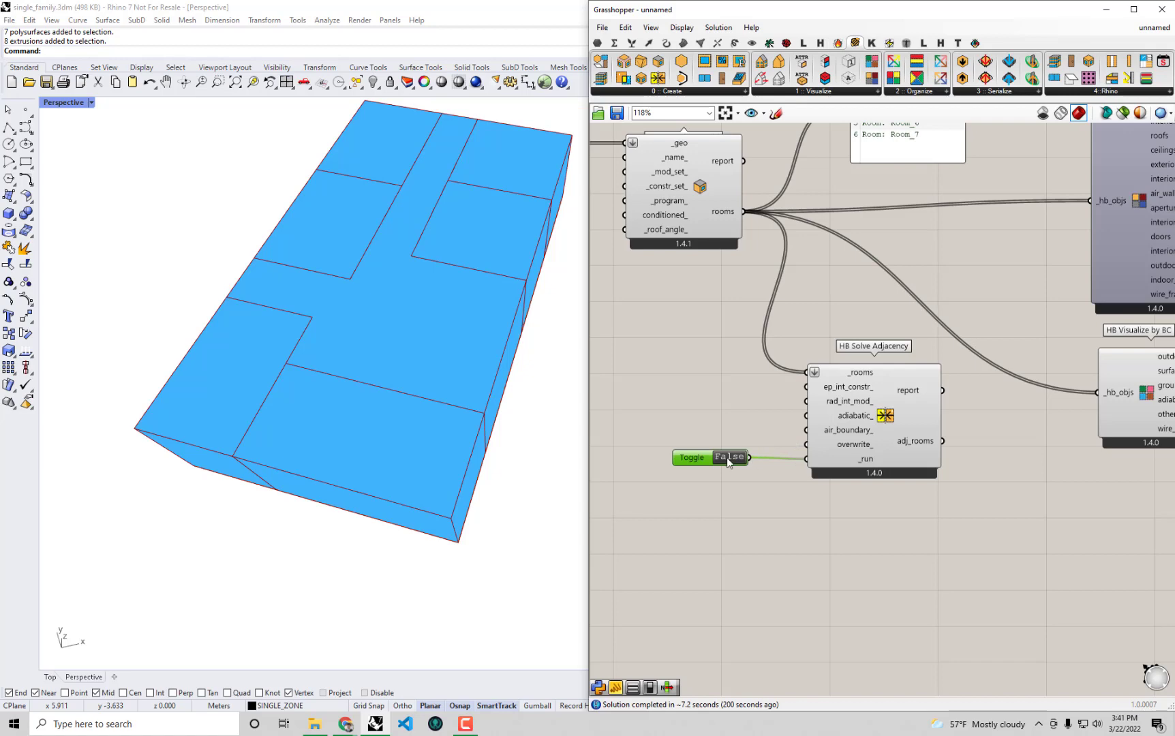
pyautogui.moveTo(935, 432); pyautogui.dragTo(868, 497, button='right')
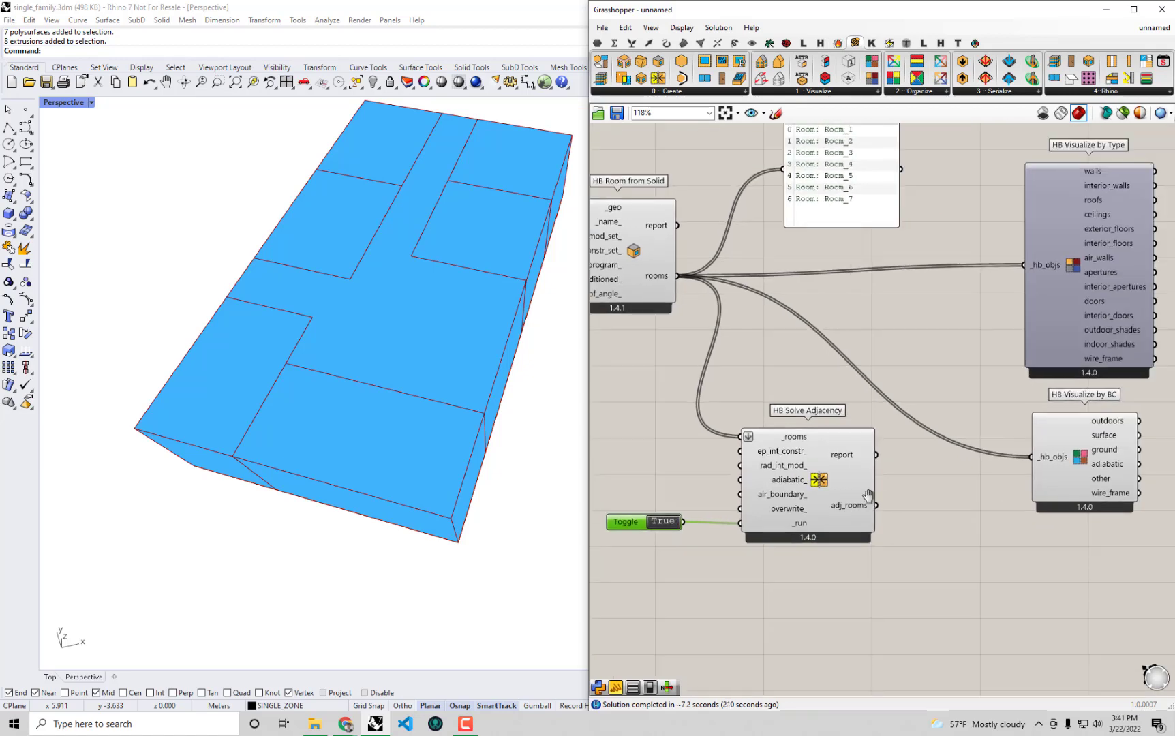
# Step: Reposition the room list panel beside HB Solve Adjacency and feed it from adj_rooms, comparing with the rooms output of HB Room from Solid
pyautogui.moveTo(876, 505); pyautogui.dragTo(965, 555)
pyautogui.scroll(-2, 867, 389)
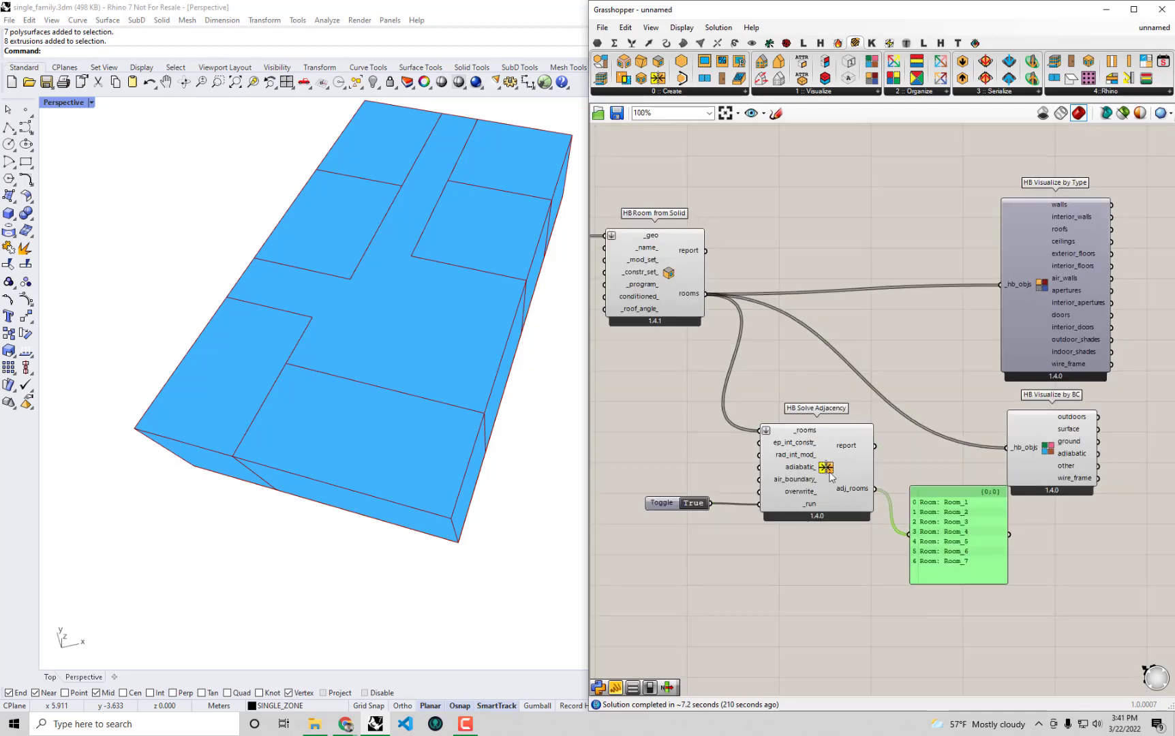
pyautogui.moveTo(818, 477); pyautogui.dragTo(783, 471)
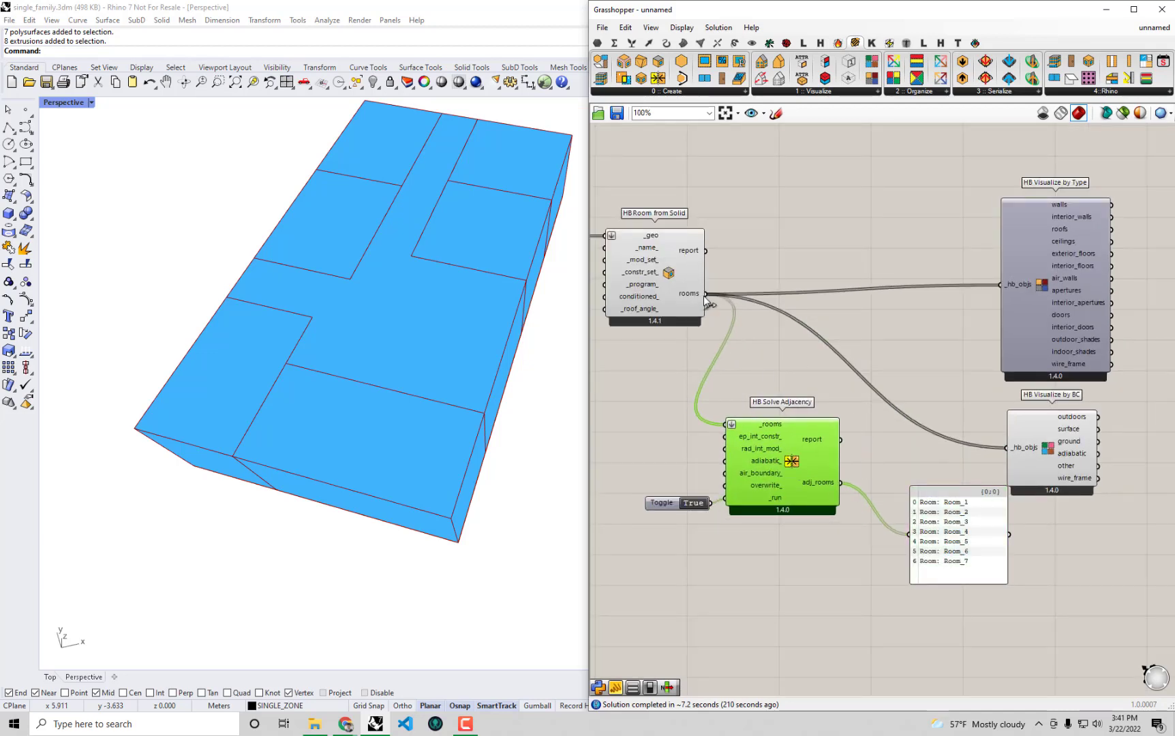
pyautogui.moveTo(706, 293); pyautogui.dragTo(911, 532)
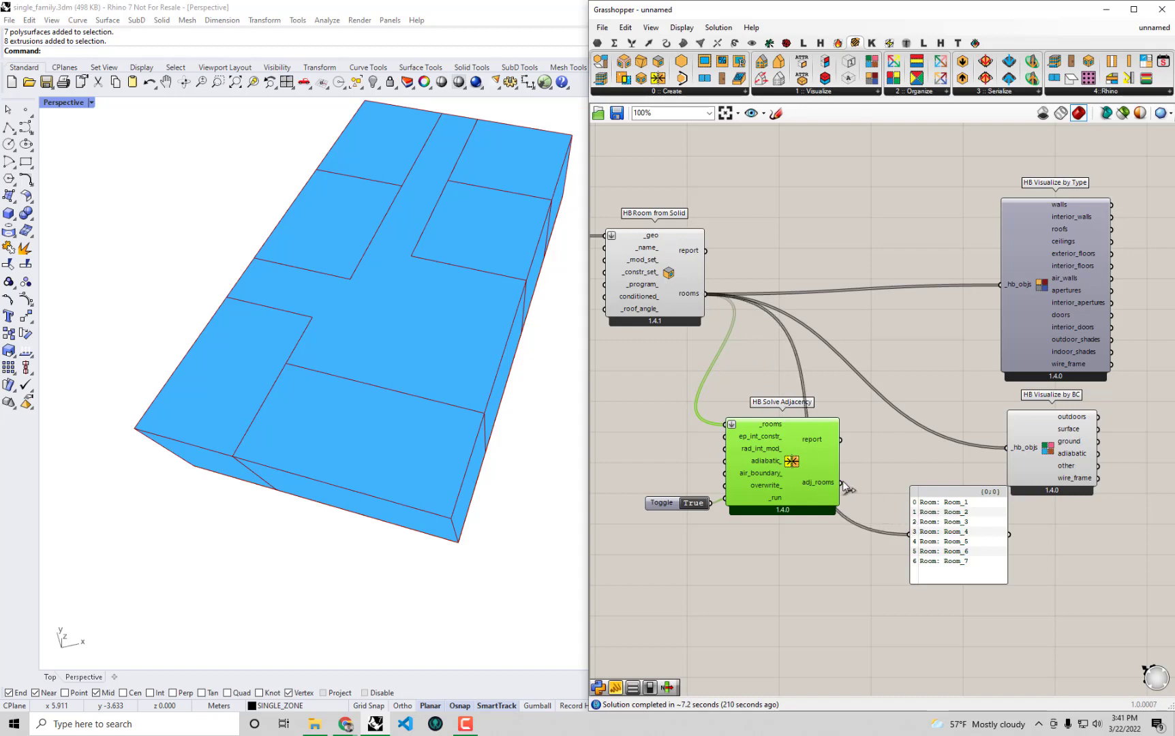
pyautogui.moveTo(842, 483); pyautogui.dragTo(944, 566)
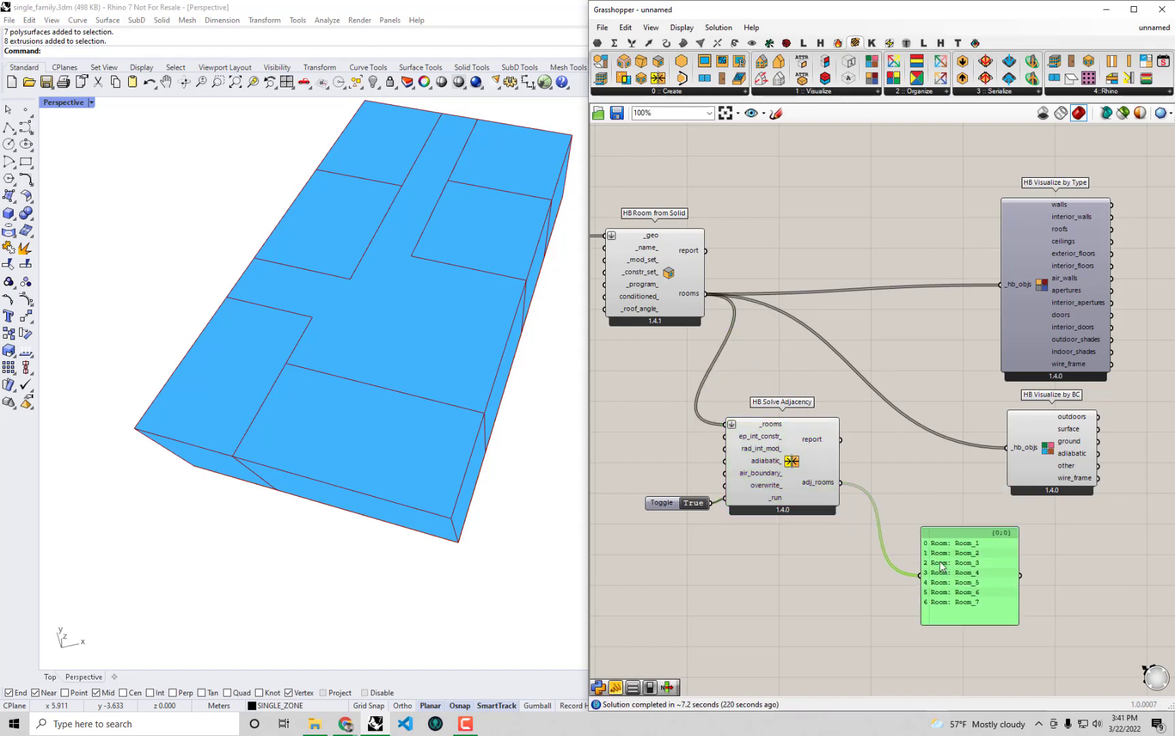
pyautogui.click(753, 508)
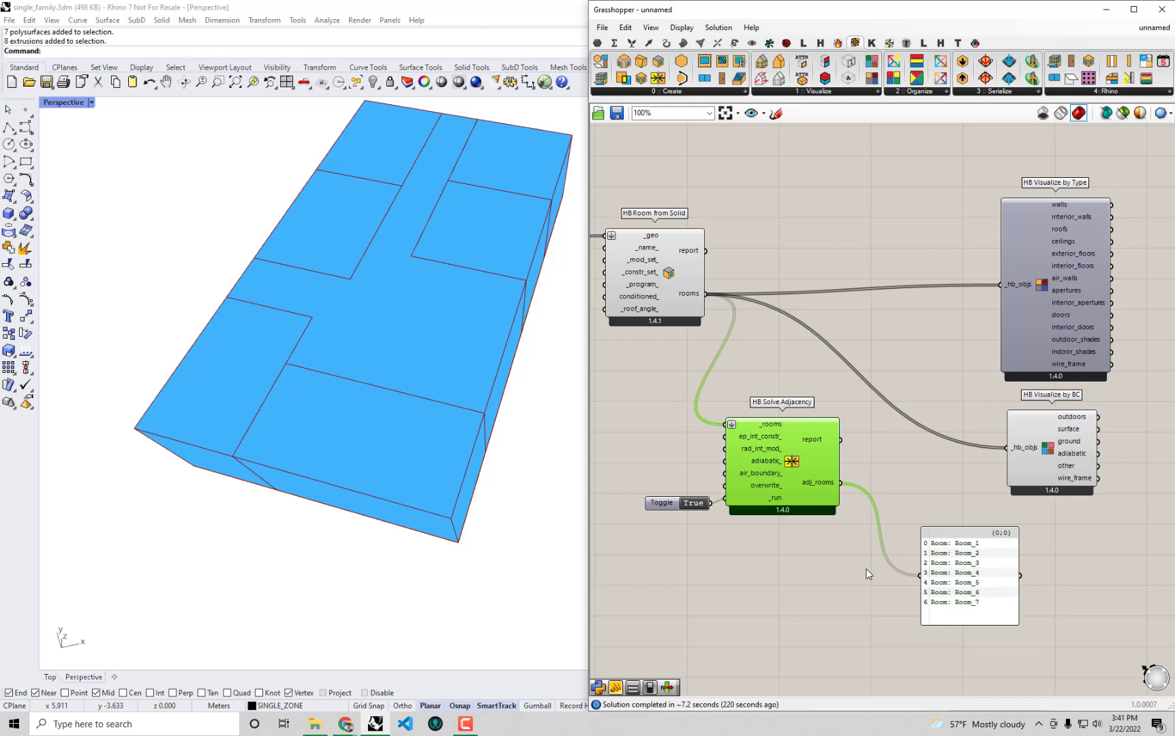
# Step: Connect adj_rooms to the _hb_objs input of HB Visualize by BC and turn off that component's preview
pyautogui.moveTo(887, 552); pyautogui.dragTo(884, 507, button='right')
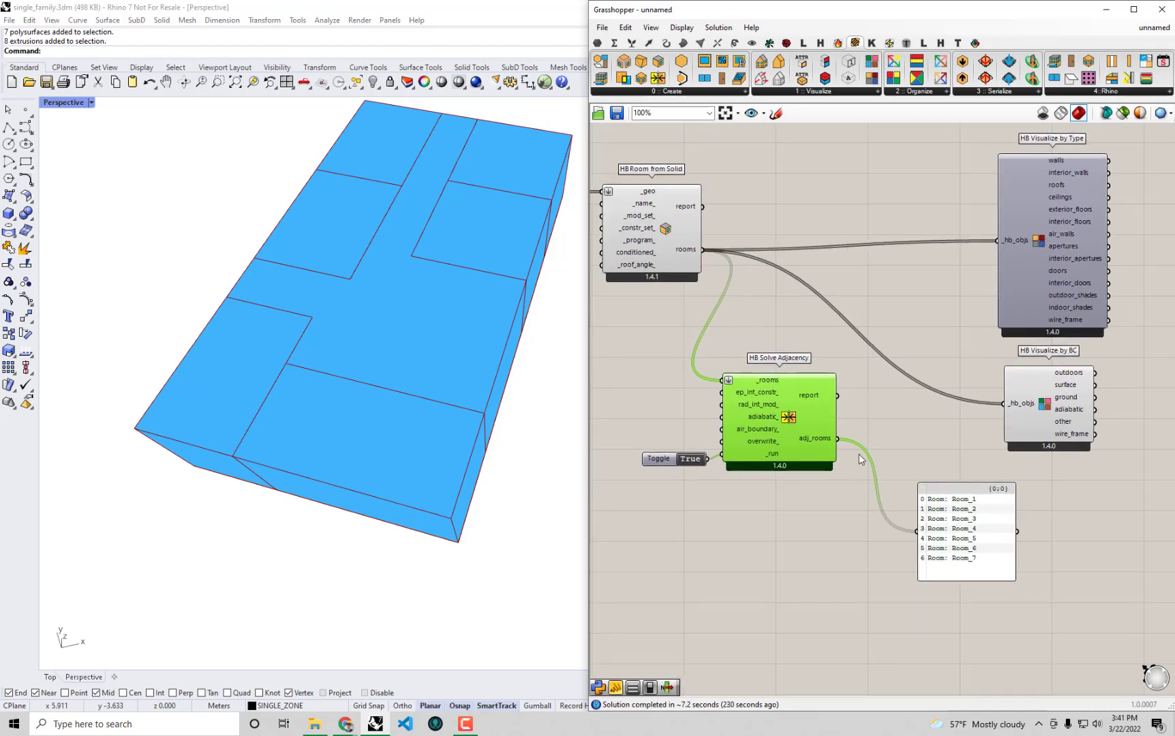
pyautogui.moveTo(860, 435); pyautogui.dragTo(998, 408)
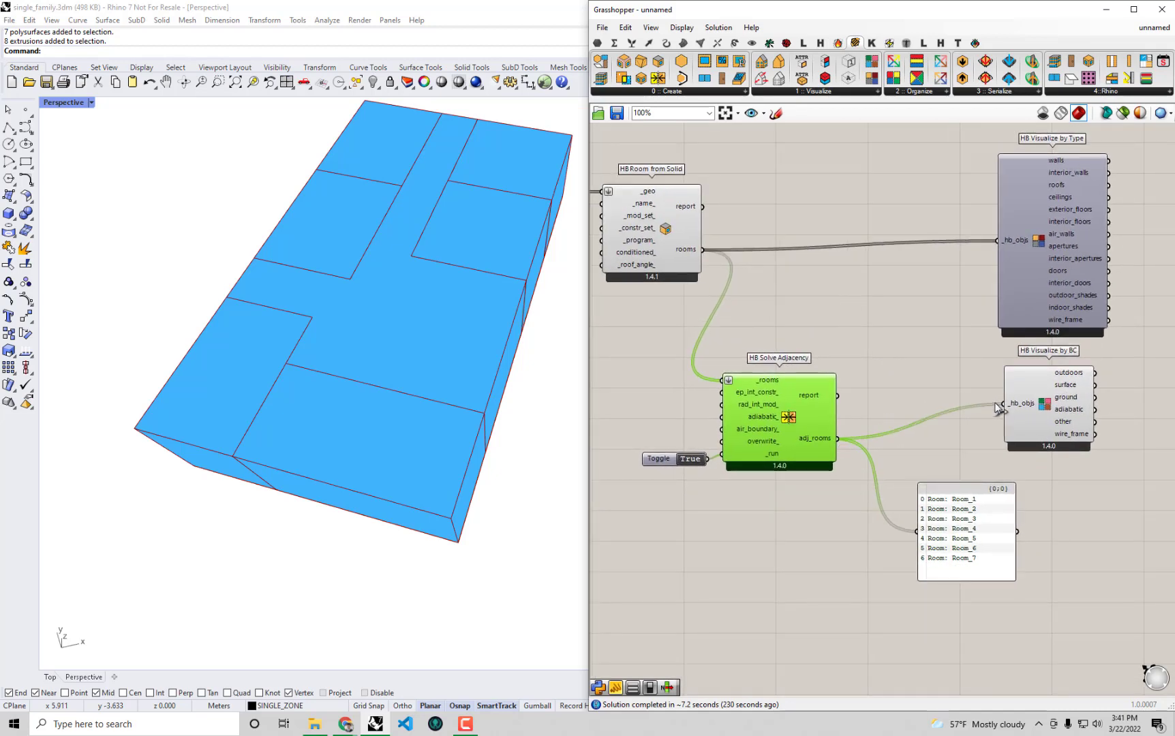
pyautogui.moveTo(1077, 424); pyautogui.dragTo(1007, 381, button='right')
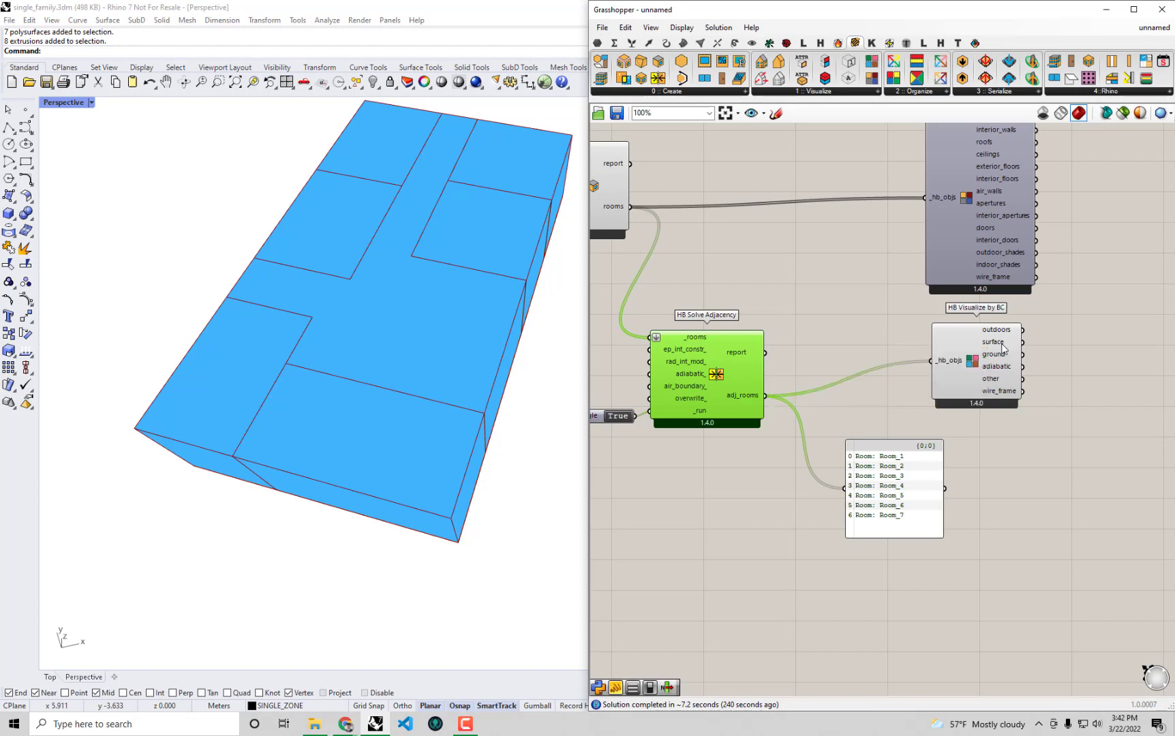
pyautogui.moveTo(1002, 349)
pyautogui.rightClick(975, 367)
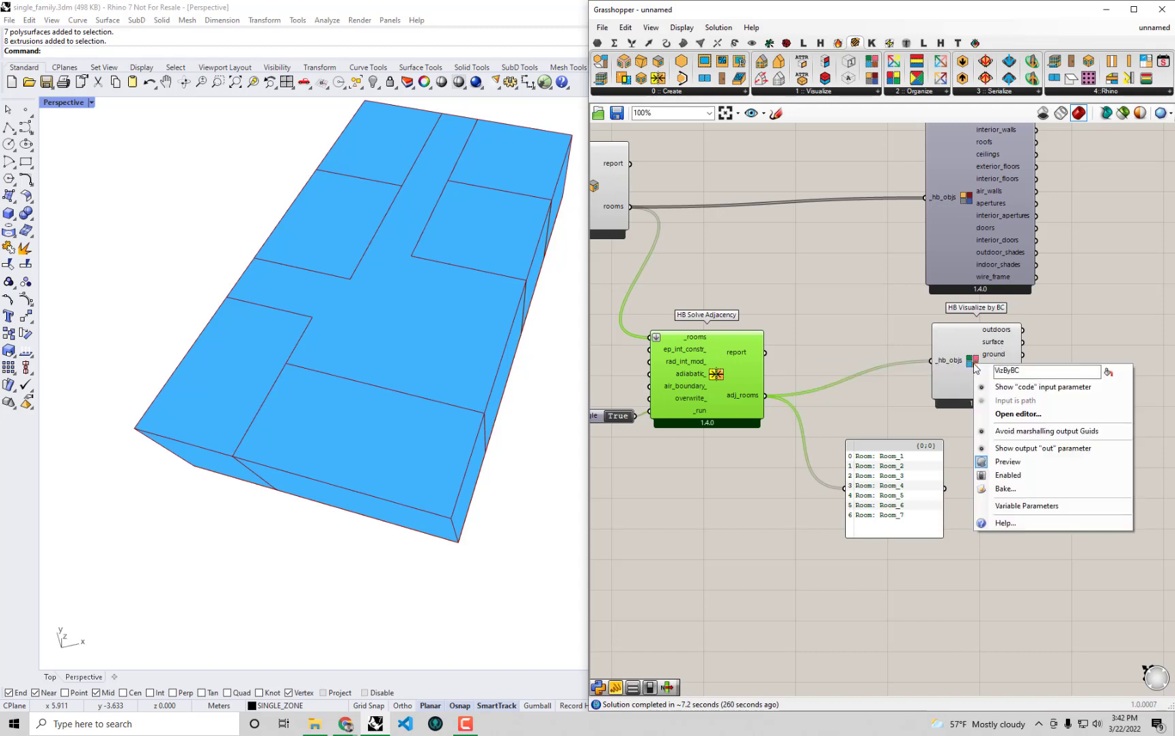
pyautogui.click(1021, 465)
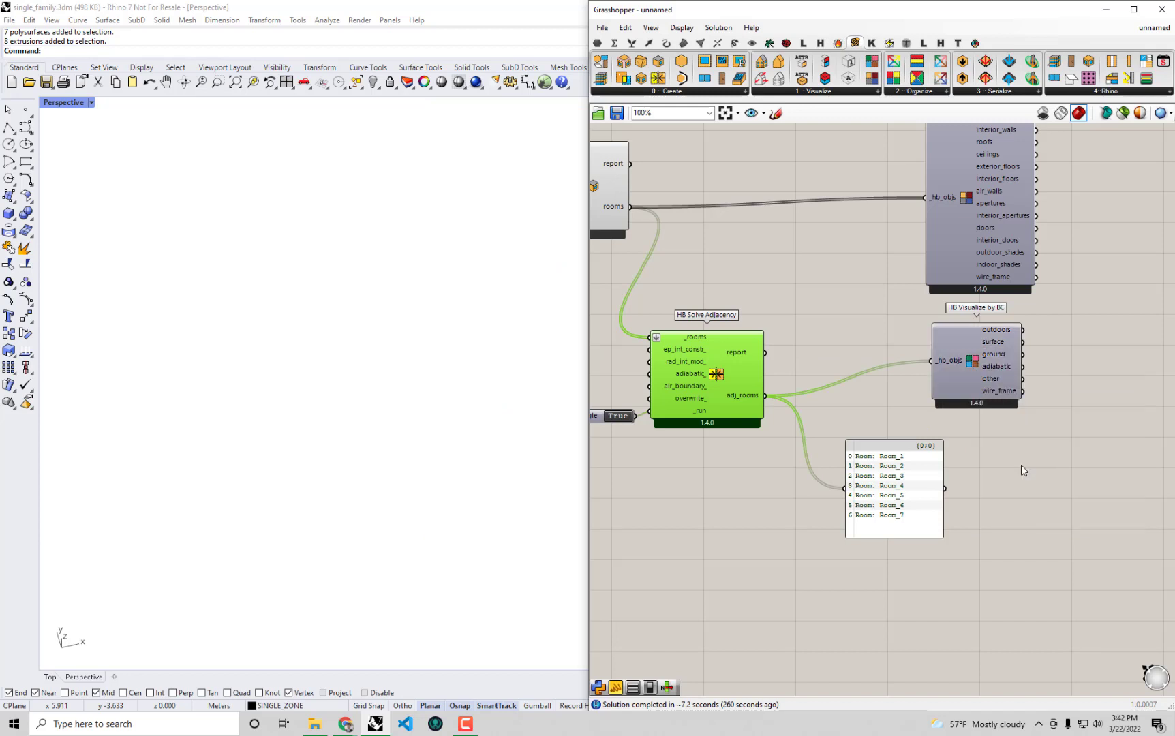
# Step: Add a Geometry parameter beside HB Visualize by BC and connect the wire_frame output to it
pyautogui.doubleClick(1083, 389)
pyautogui.write('geo')
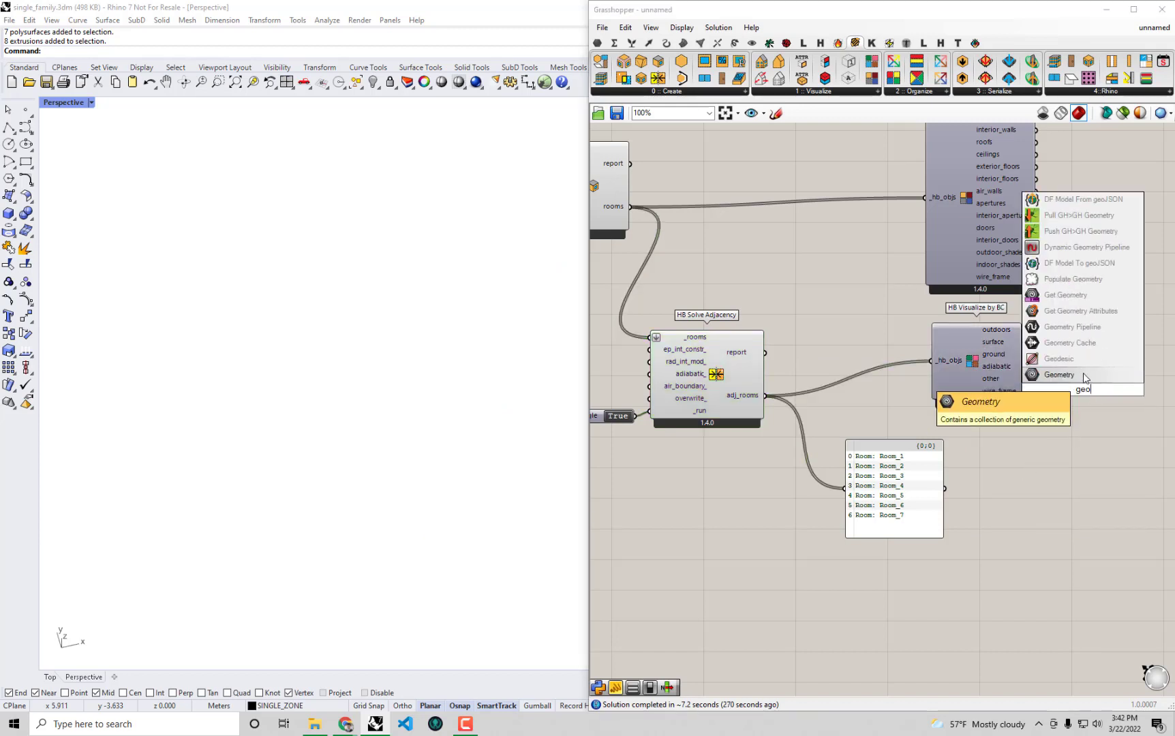
pyautogui.press('Return')
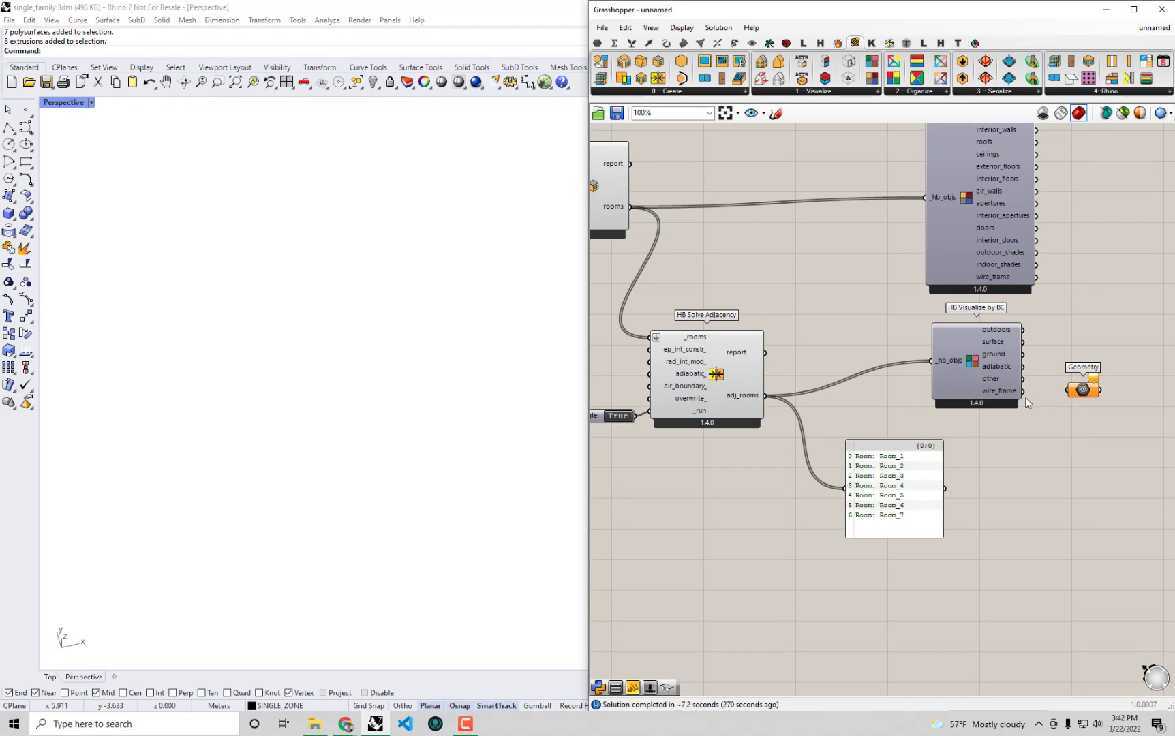
pyautogui.moveTo(1023, 393); pyautogui.dragTo(1067, 389)
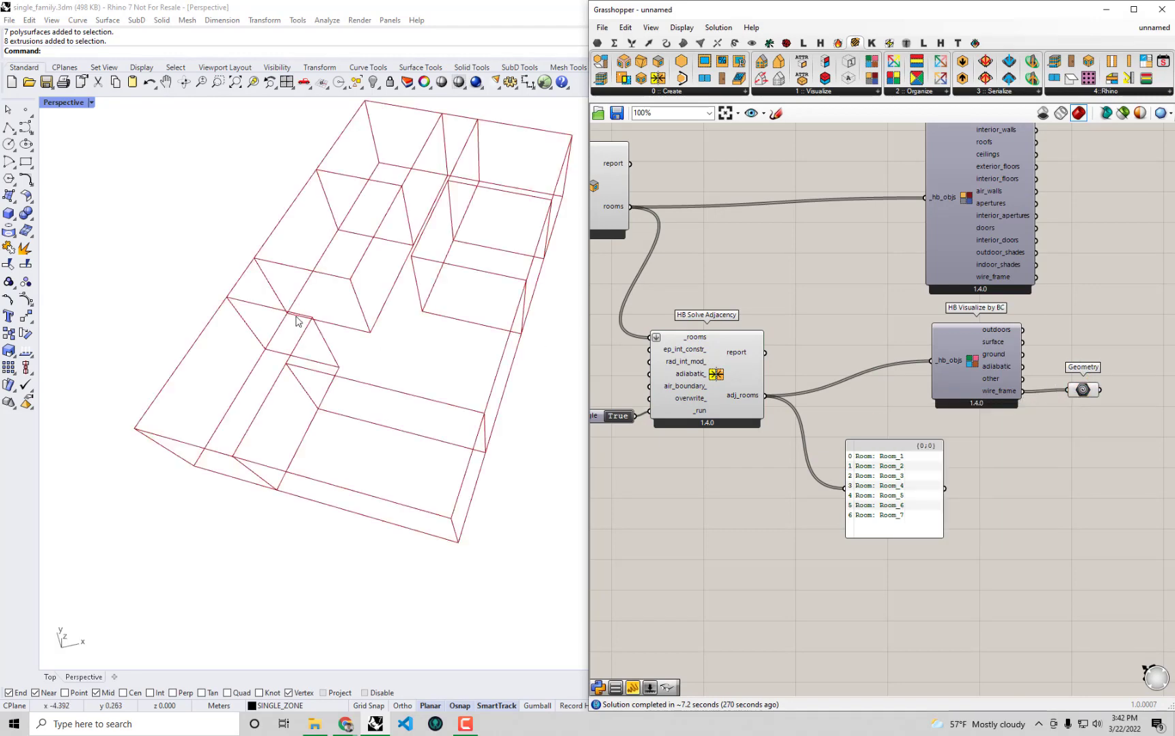
pyautogui.moveTo(392, 377)
pyautogui.mouseDown(button='right')
pyautogui.moveTo(386, 366)
pyautogui.moveTo(393, 375)
pyautogui.mouseUp(button='right')
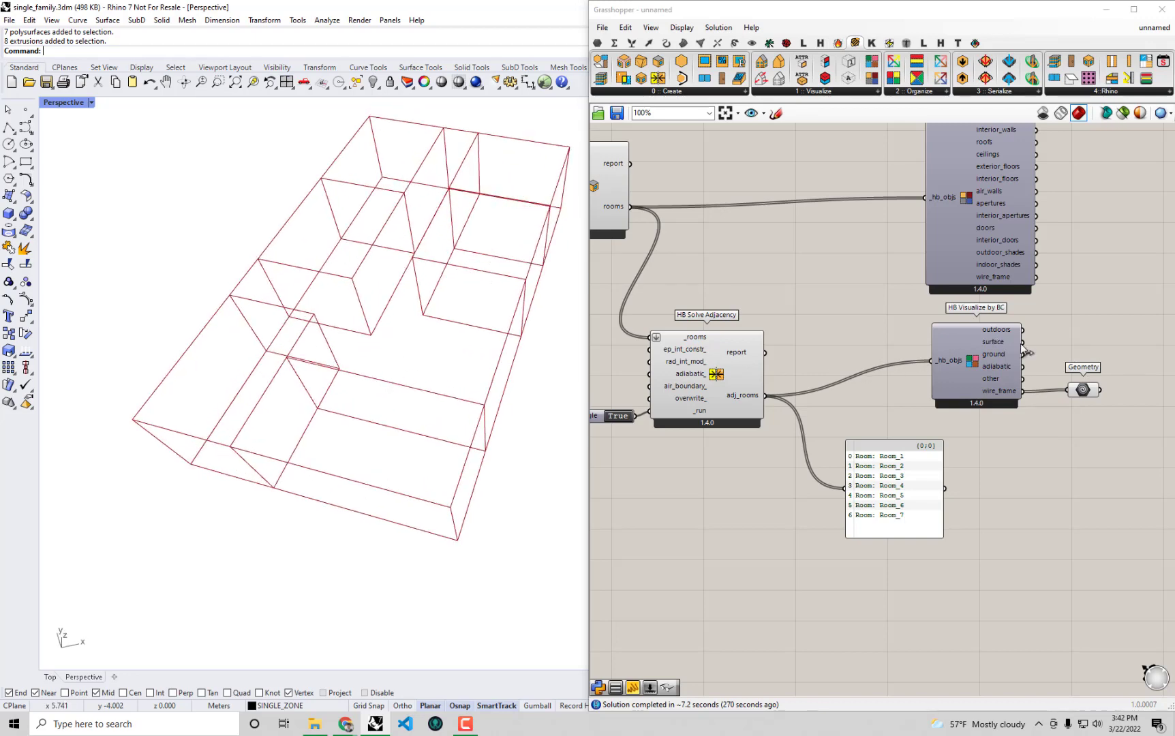
# Step: Add the surface output of HB Visualize by BC to the same Geometry parameter and inspect the interior walls in Rhino
pyautogui.moveTo(1022, 342); pyautogui.dragTo(1068, 389)
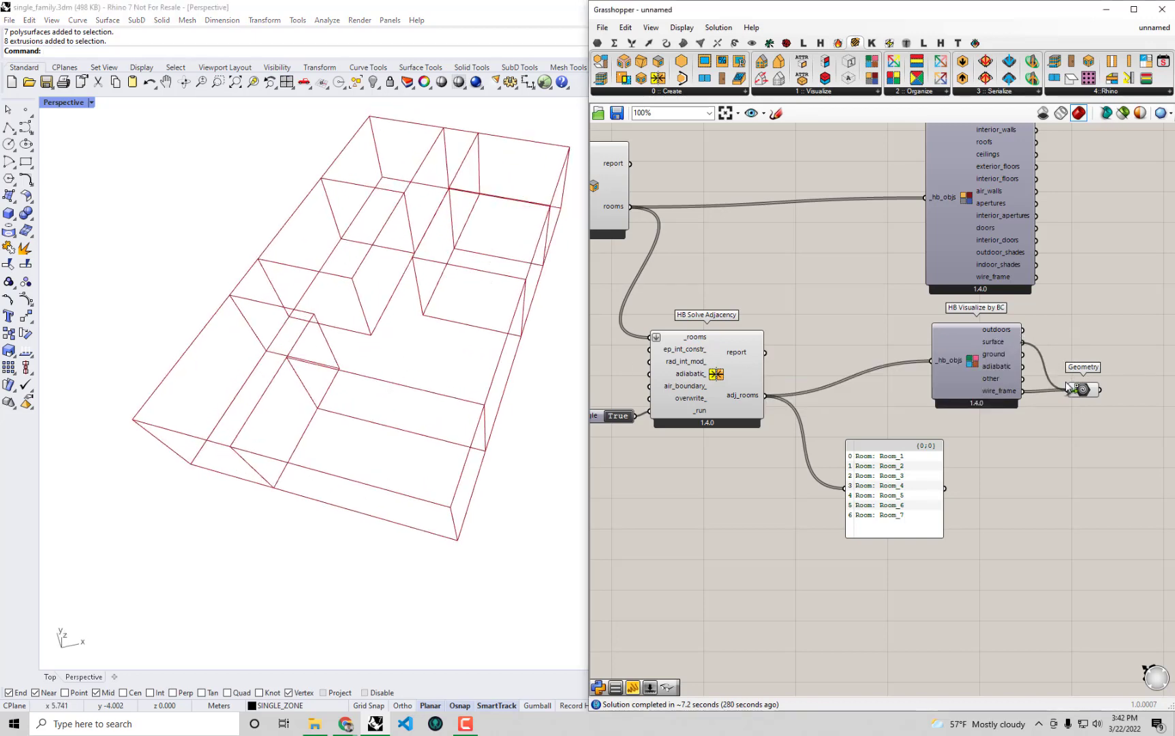
pyautogui.moveTo(484, 357); pyautogui.dragTo(436, 337, button='right')
pyautogui.moveTo(692, 391); pyautogui.dragTo(702, 394)
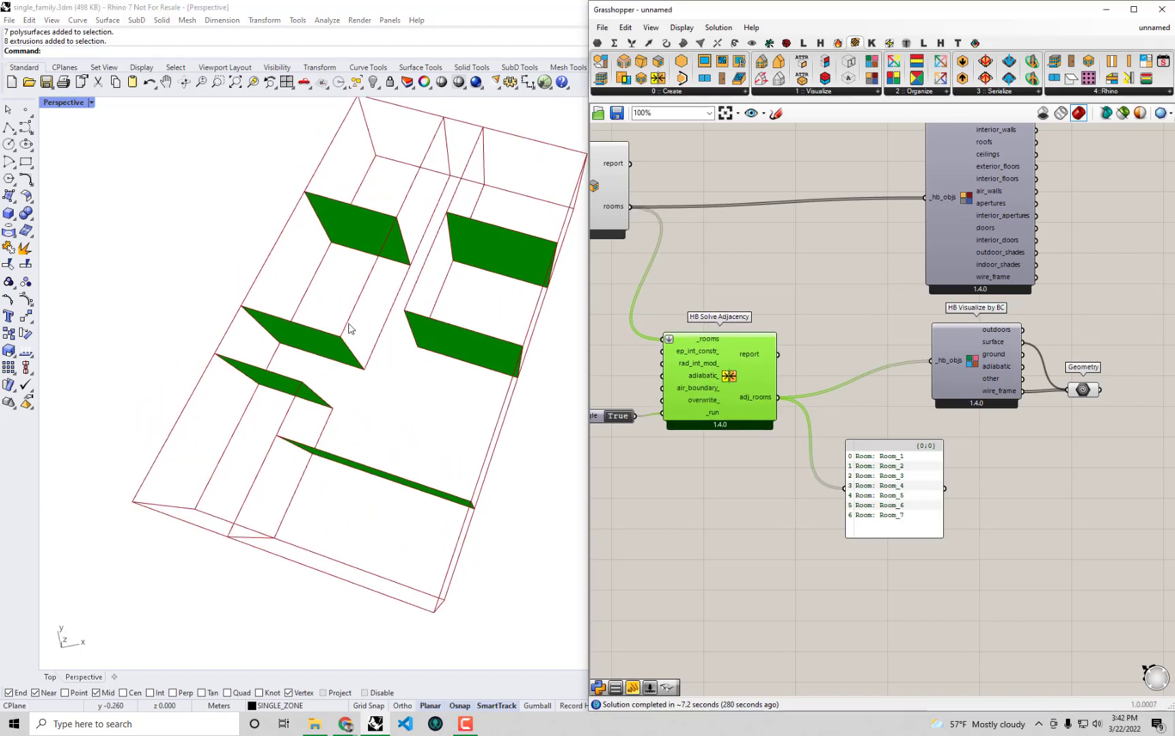
pyautogui.moveTo(347, 324); pyautogui.dragTo(307, 284, button='right')
pyautogui.scroll(2, 280, 295)
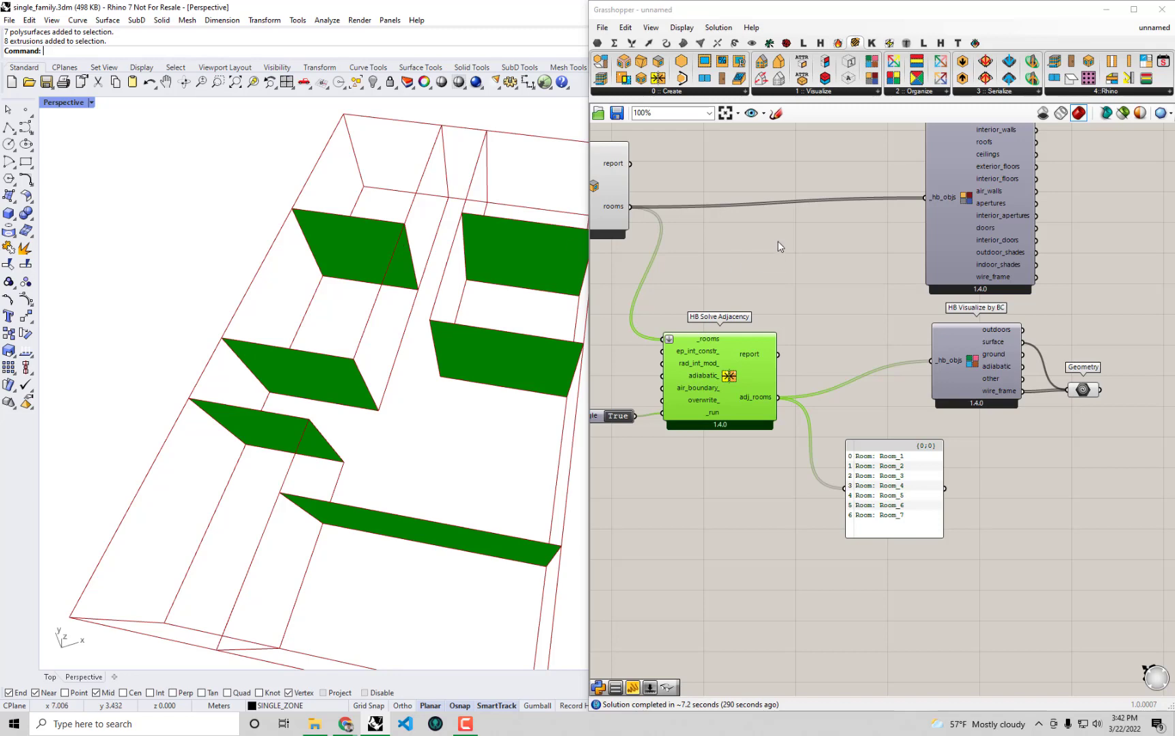
# Step: Feed HB Visualize by BC from the unsolved rooms output for comparison, and reconnect adj_rooms to its _hb_objs input
pyautogui.moveTo(633, 208); pyautogui.dragTo(671, 241, button='right')
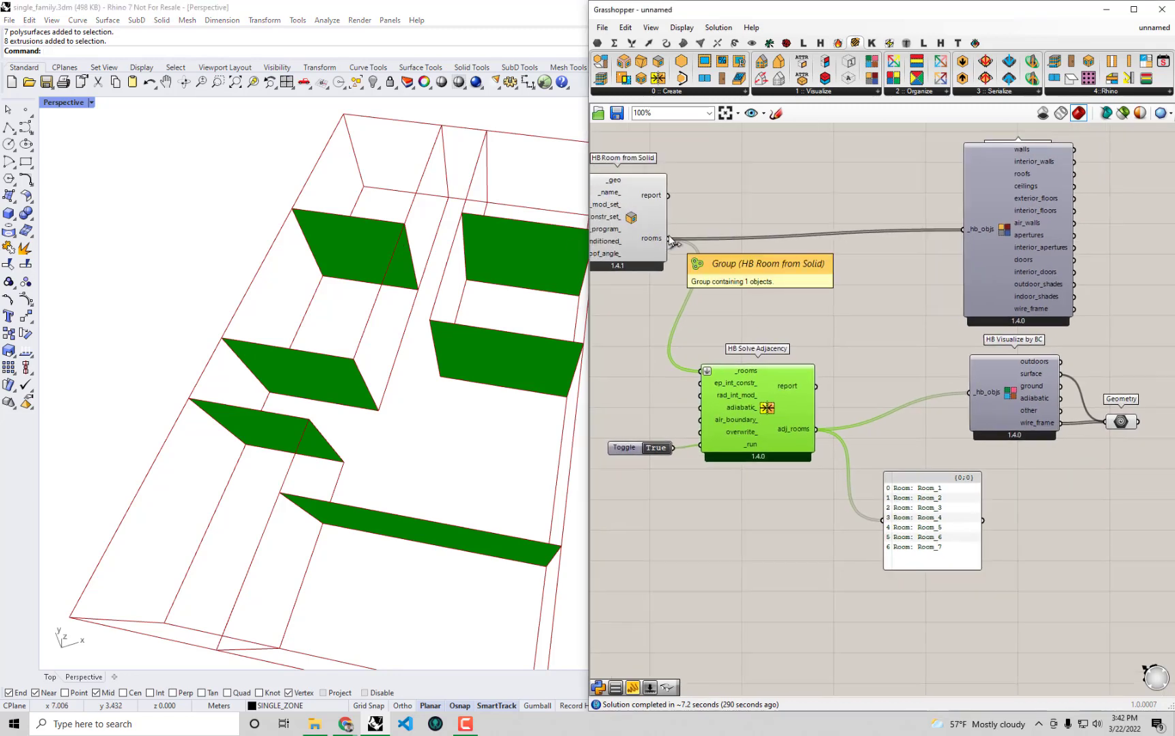
pyautogui.moveTo(670, 240); pyautogui.dragTo(976, 387)
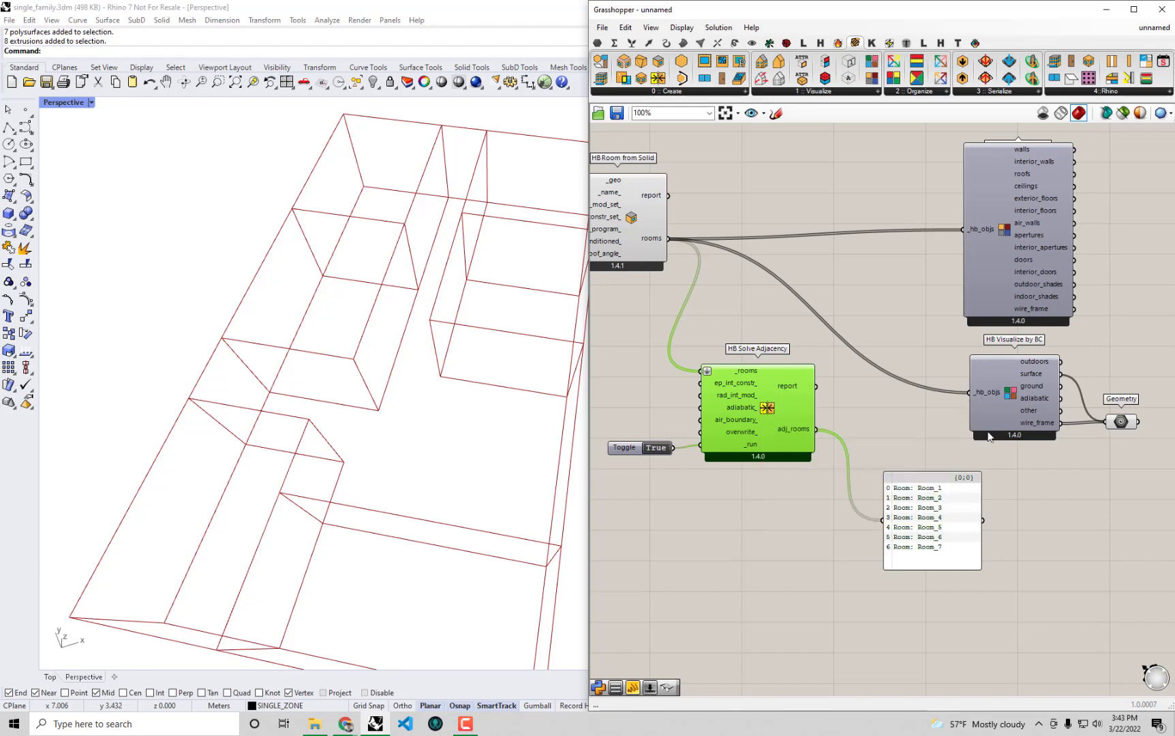
pyautogui.click(1046, 458)
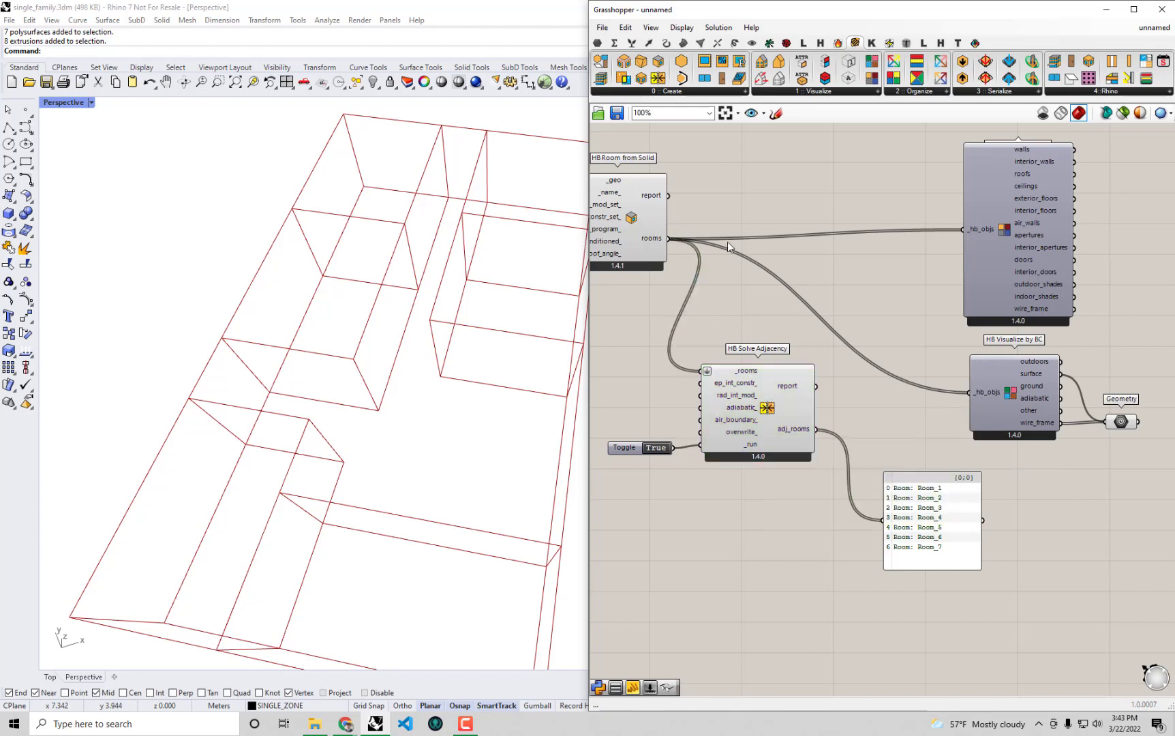
pyautogui.moveTo(838, 410); pyautogui.dragTo(980, 393)
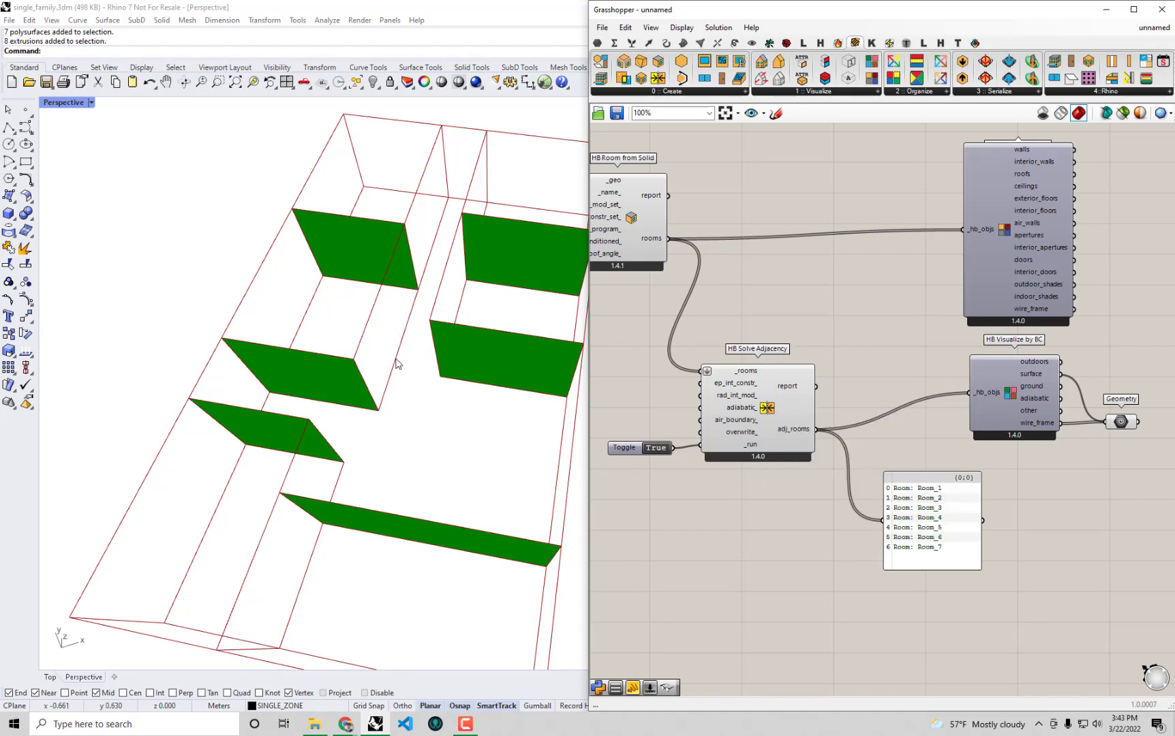
pyautogui.moveTo(420, 373); pyautogui.dragTo(412, 344, button='right')
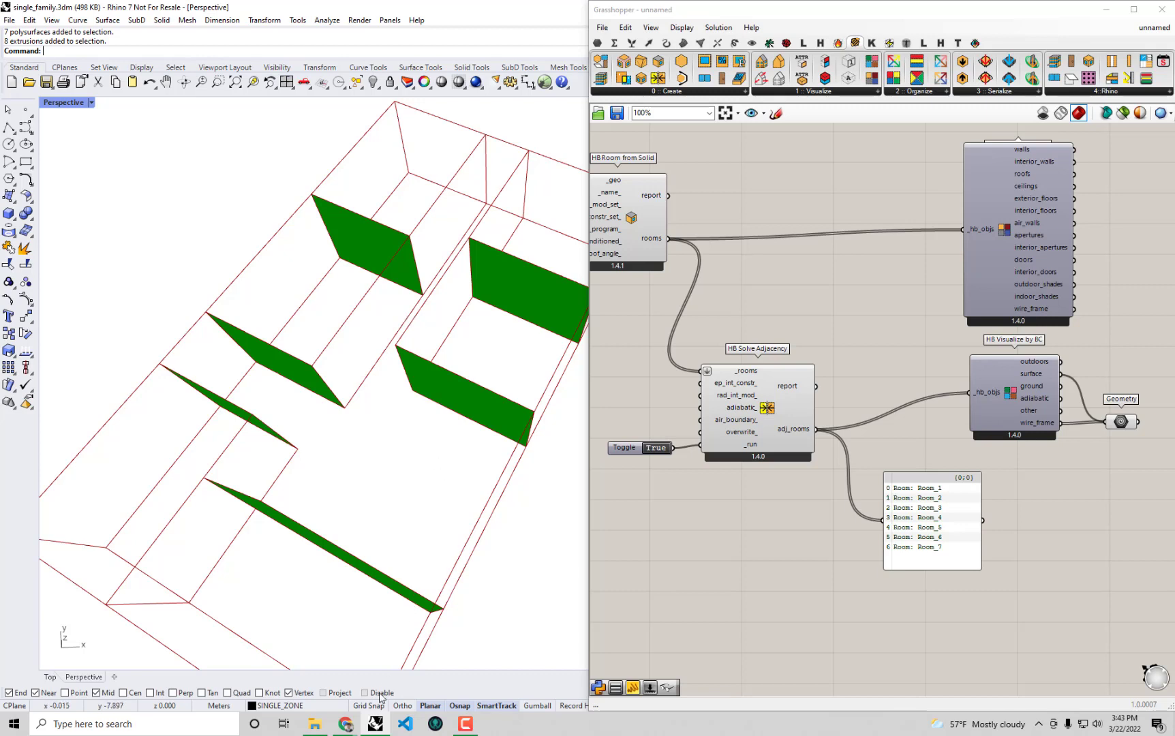
# Step: Switch to the Honeybee geometry rules slide in the browser and highlight rule 4 about matching areas of adjacent object pairs
pyautogui.moveTo(347, 729)
pyautogui.click(408, 671)
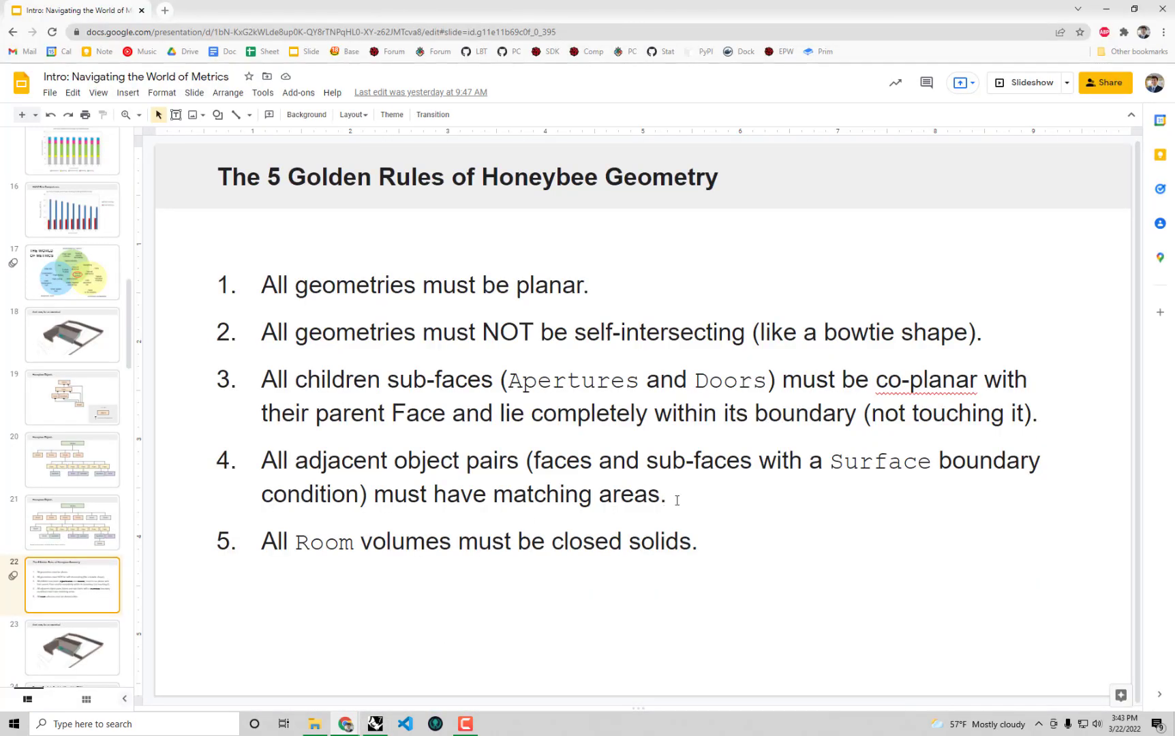
pyautogui.moveTo(675, 497); pyautogui.dragTo(262, 463)
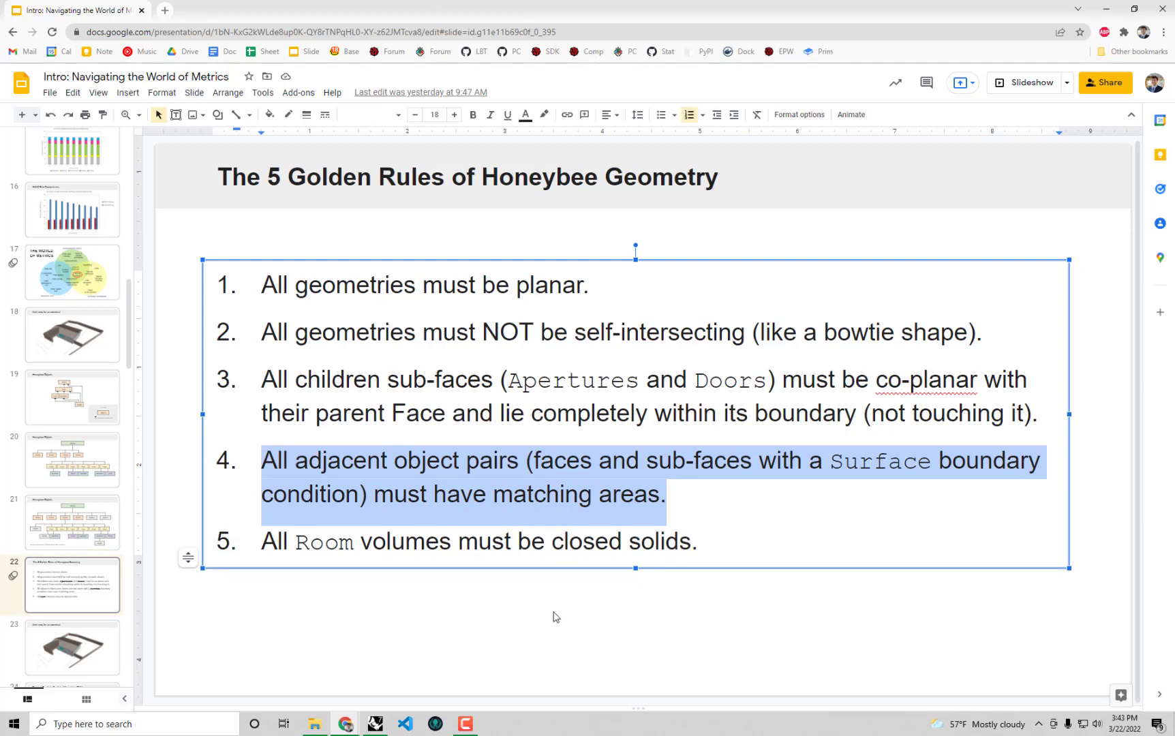
pyautogui.click(1106, 10)
# Step: Show the Zones layer in Rhino and pull the two adjoining end rooms away from the house to compare their facing walls
pyautogui.click(1105, 11)
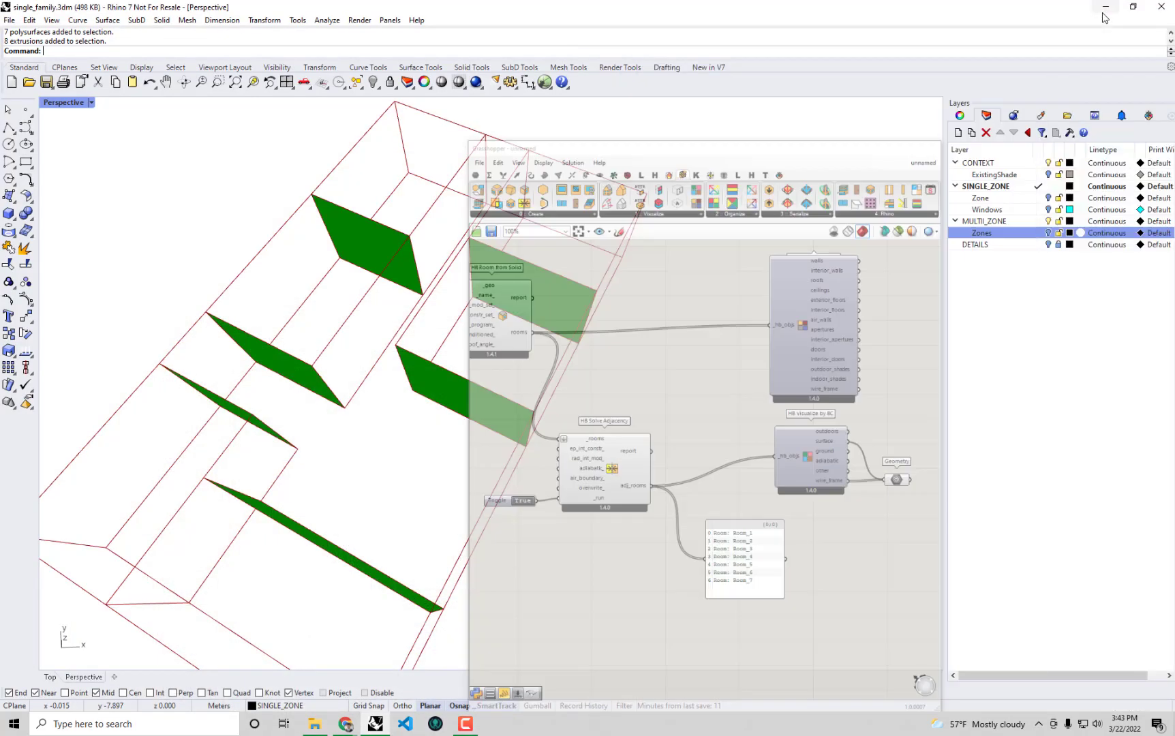
pyautogui.click(1048, 232)
pyautogui.moveTo(643, 360); pyautogui.dragTo(690, 483, button='right')
pyautogui.moveTo(687, 491); pyautogui.dragTo(542, 348)
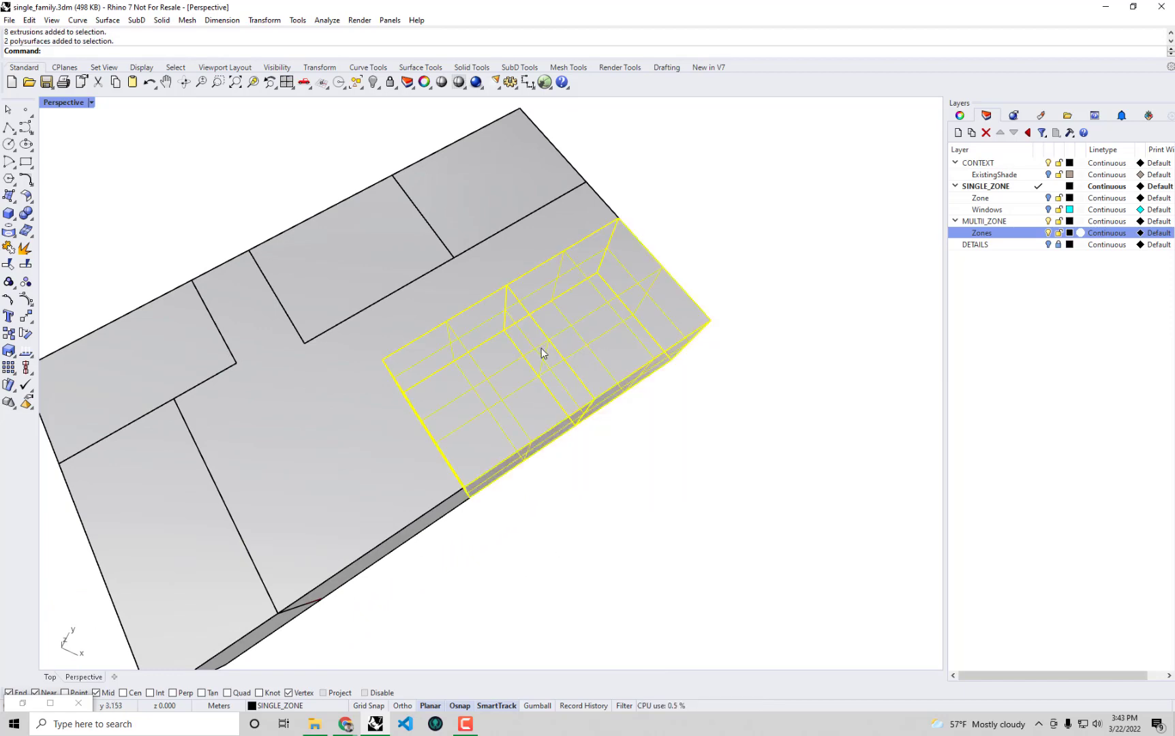
pyautogui.moveTo(506, 427); pyautogui.dragTo(533, 392, button='right')
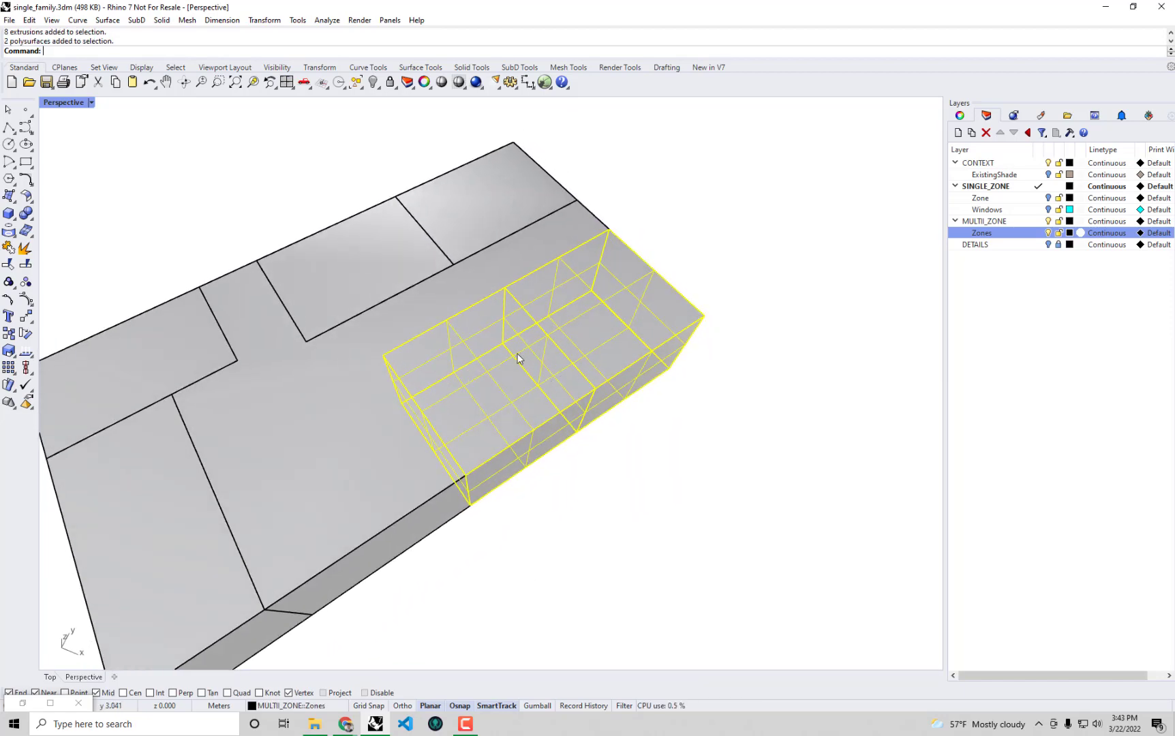
pyautogui.moveTo(517, 353); pyautogui.dragTo(737, 464)
pyautogui.moveTo(621, 320); pyautogui.dragTo(526, 285, button='right')
pyautogui.click(626, 268)
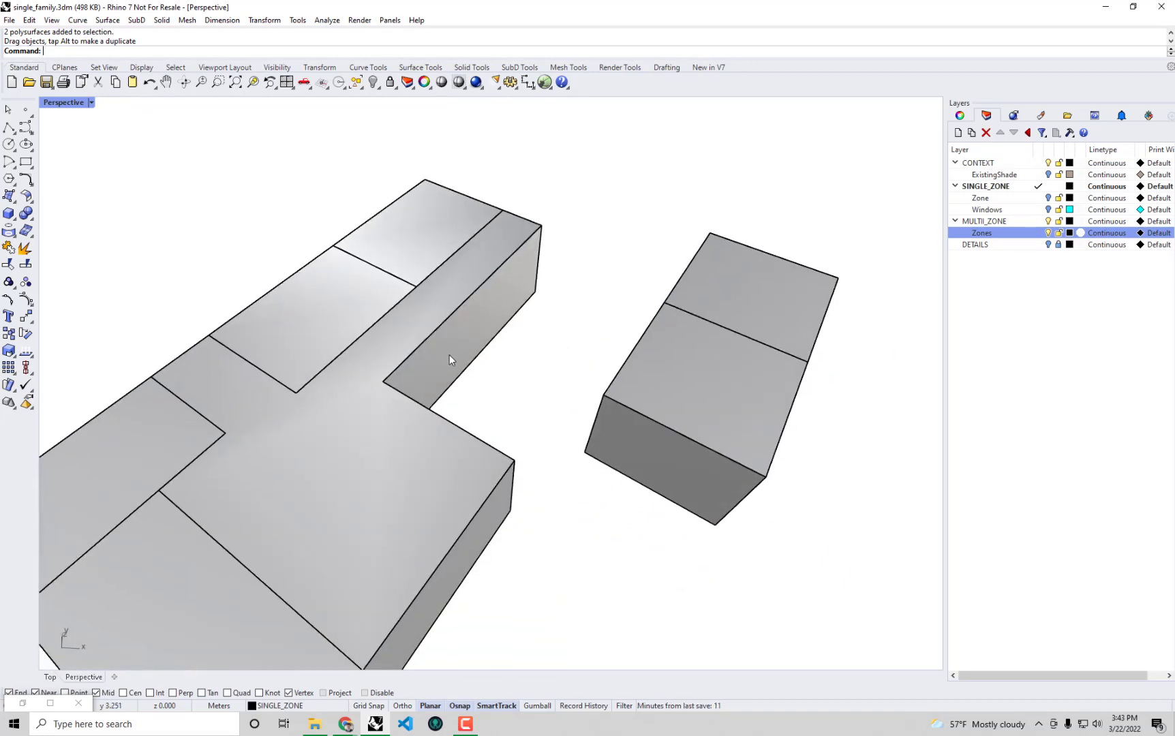
pyautogui.scroll(5, 583, 245)
pyautogui.moveTo(353, 447); pyautogui.dragTo(545, 368, button='right')
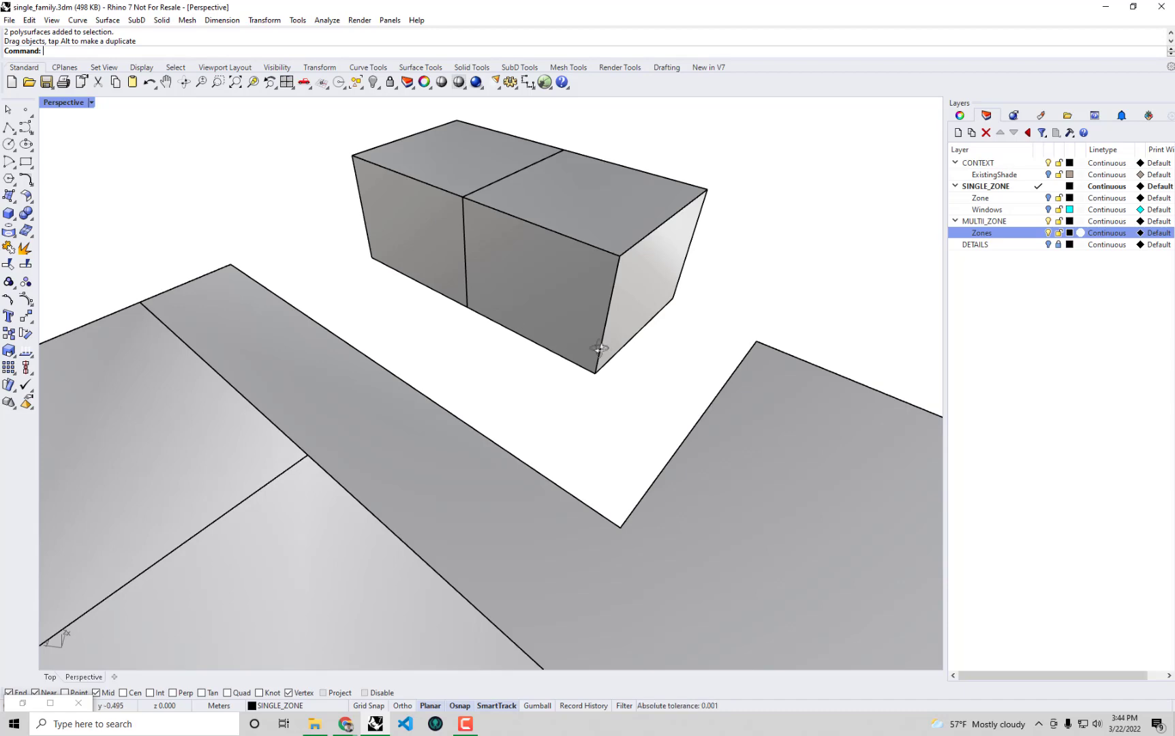
pyautogui.moveTo(601, 343); pyautogui.dragTo(436, 369, button='right')
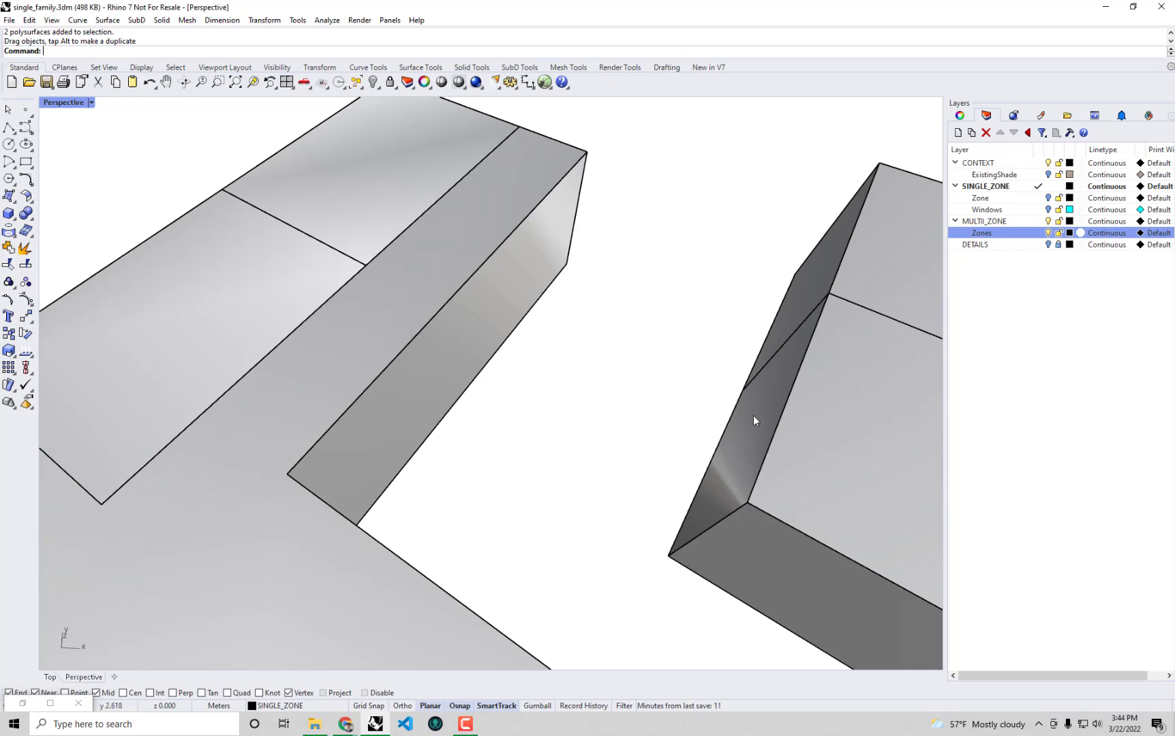
# Step: Undo the move of the two rooms and hide the Zones layer under the multi-zone layer
pyautogui.hotkey('ctrl', 'z')
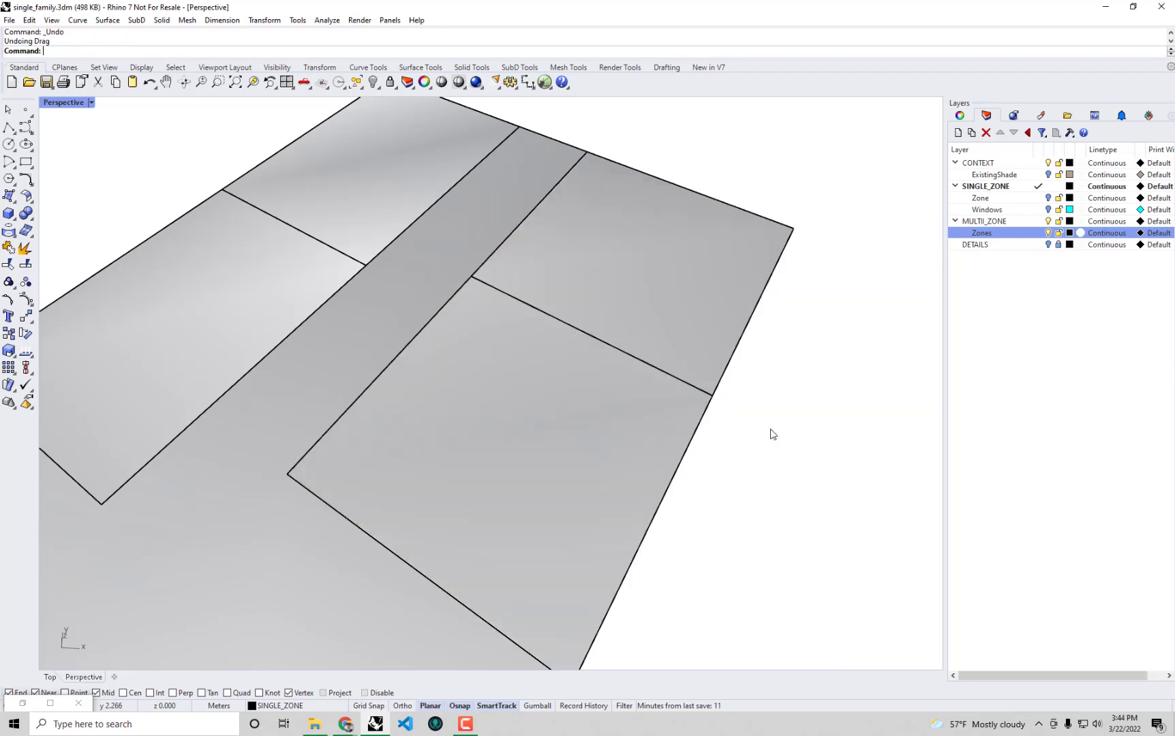
pyautogui.click(1048, 233)
pyautogui.scroll(-5, 826, 268)
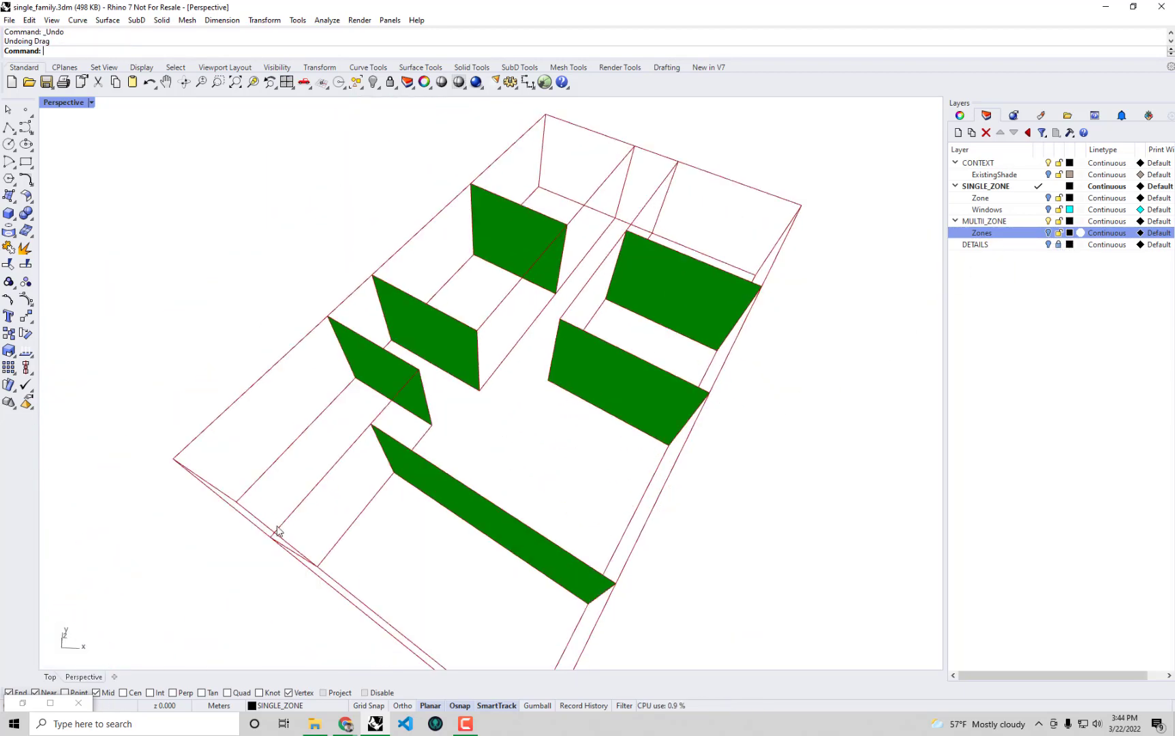
# Step: Bring back Grasshopper and move HB Room from Solid with its downstream components farther from the Geometry parameter to free canvas space
pyautogui.click(50, 702)
pyautogui.moveTo(346, 461); pyautogui.dragTo(677, 508, button='right')
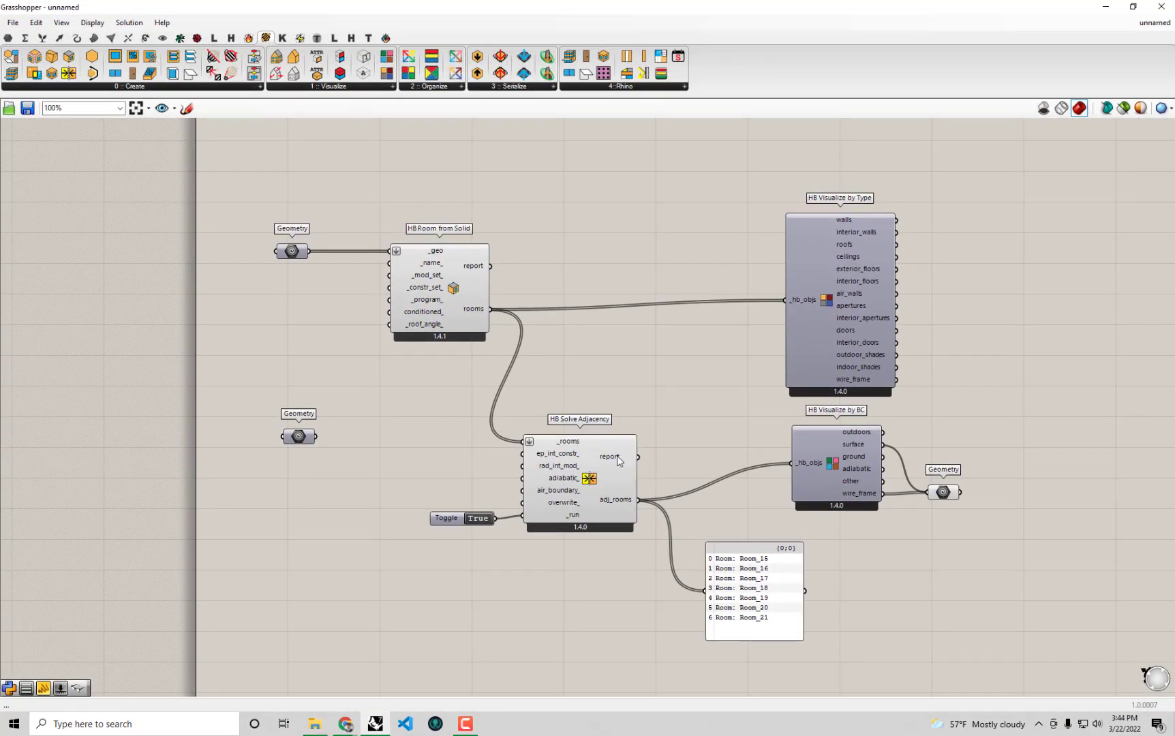
pyautogui.moveTo(917, 644); pyautogui.dragTo(374, 264)
pyautogui.moveTo(431, 275); pyautogui.dragTo(536, 264, button='right')
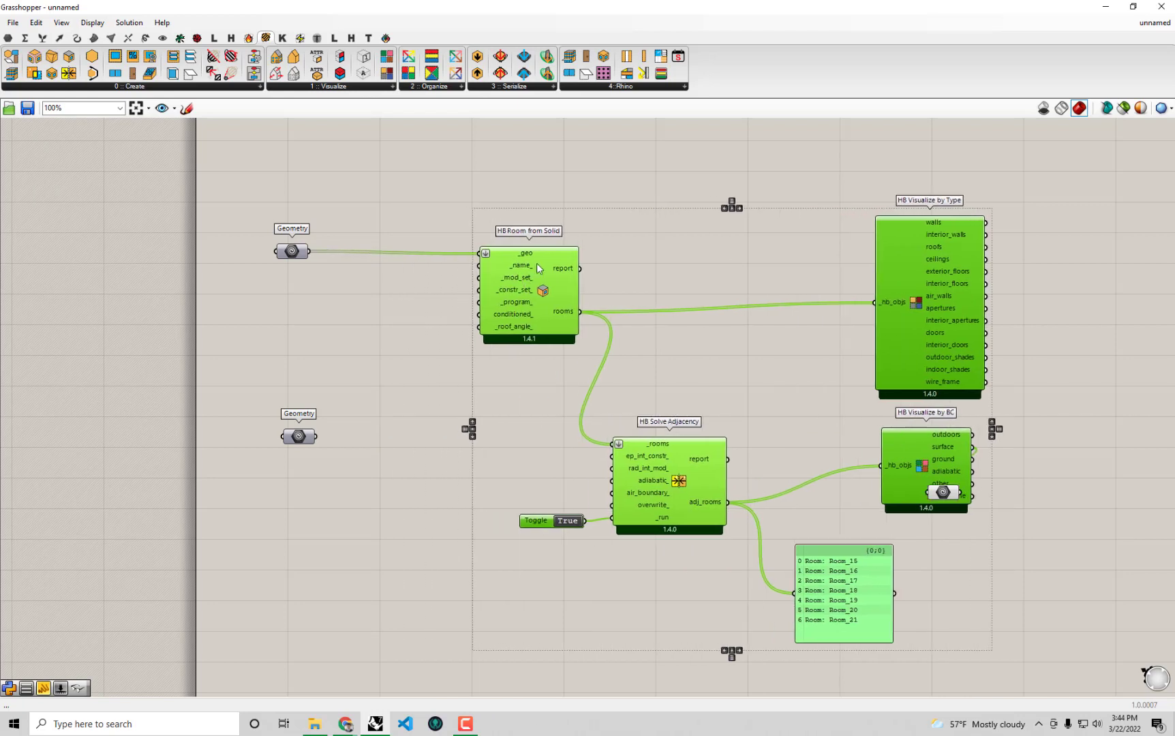
pyautogui.scroll(2, 536, 264)
pyautogui.click(371, 328)
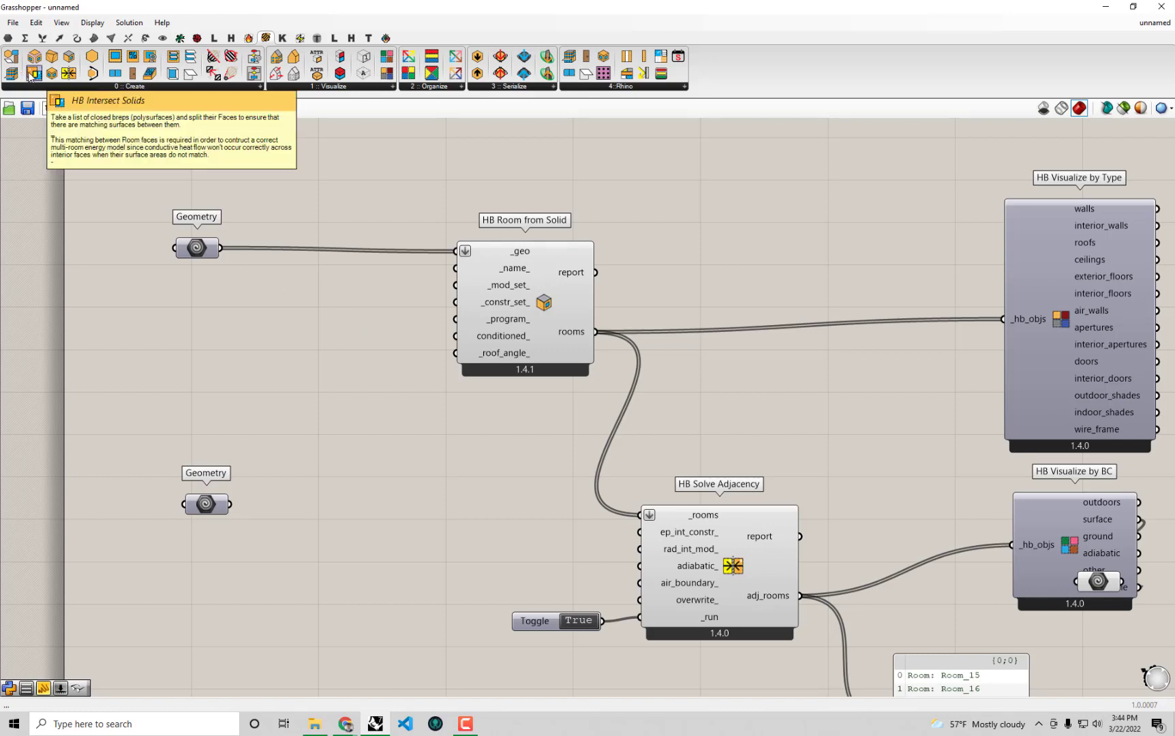
# Step: Add an HB Intersect Solids component between Geometry and HB Room from Solid and feed the zone Geometry into its _solids input
pyautogui.moveTo(30, 75); pyautogui.dragTo(321, 338)
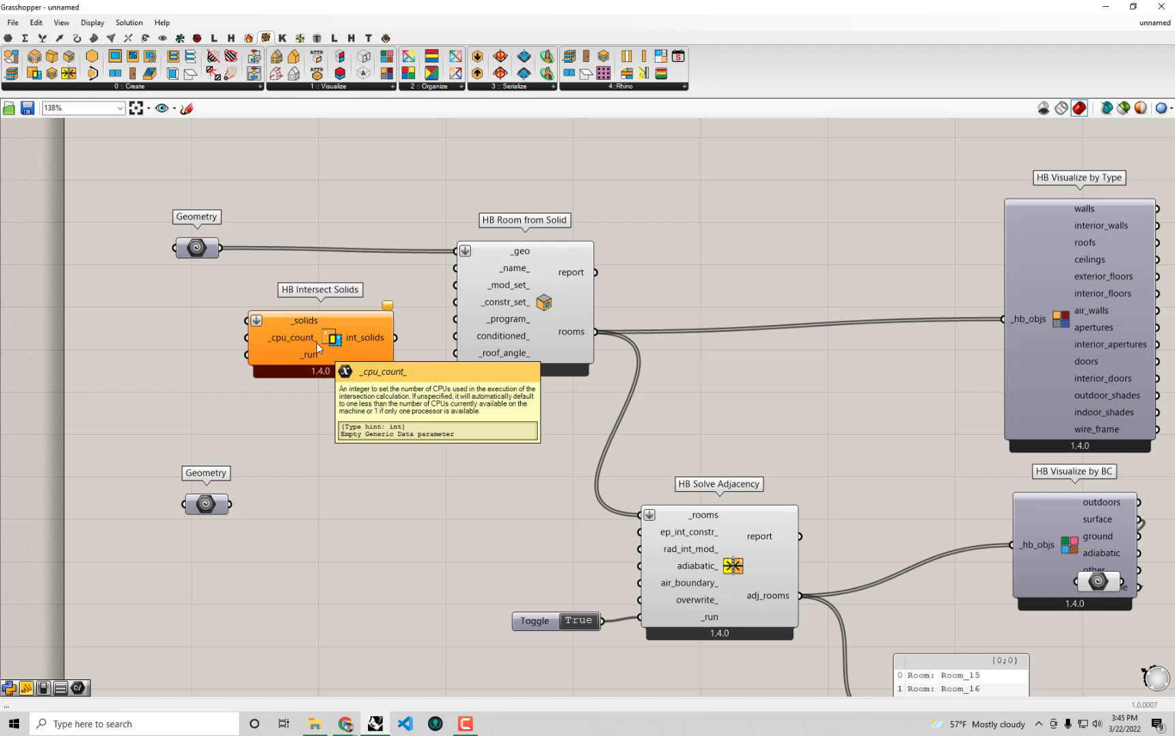
pyautogui.moveTo(327, 341); pyautogui.dragTo(347, 328)
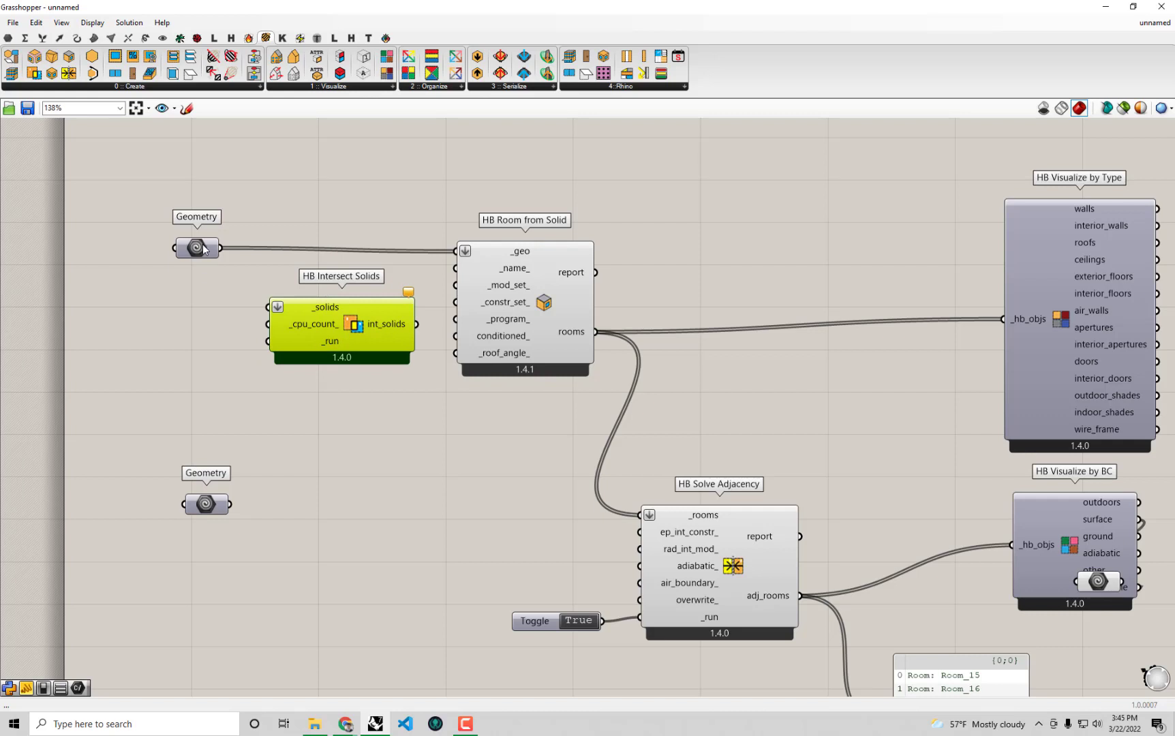
pyautogui.moveTo(220, 249); pyautogui.dragTo(270, 307)
# Step: Add a Boolean Toggle, connect it to the _run input of HB Intersect Solids, and set it to True
pyautogui.doubleClick(182, 343)
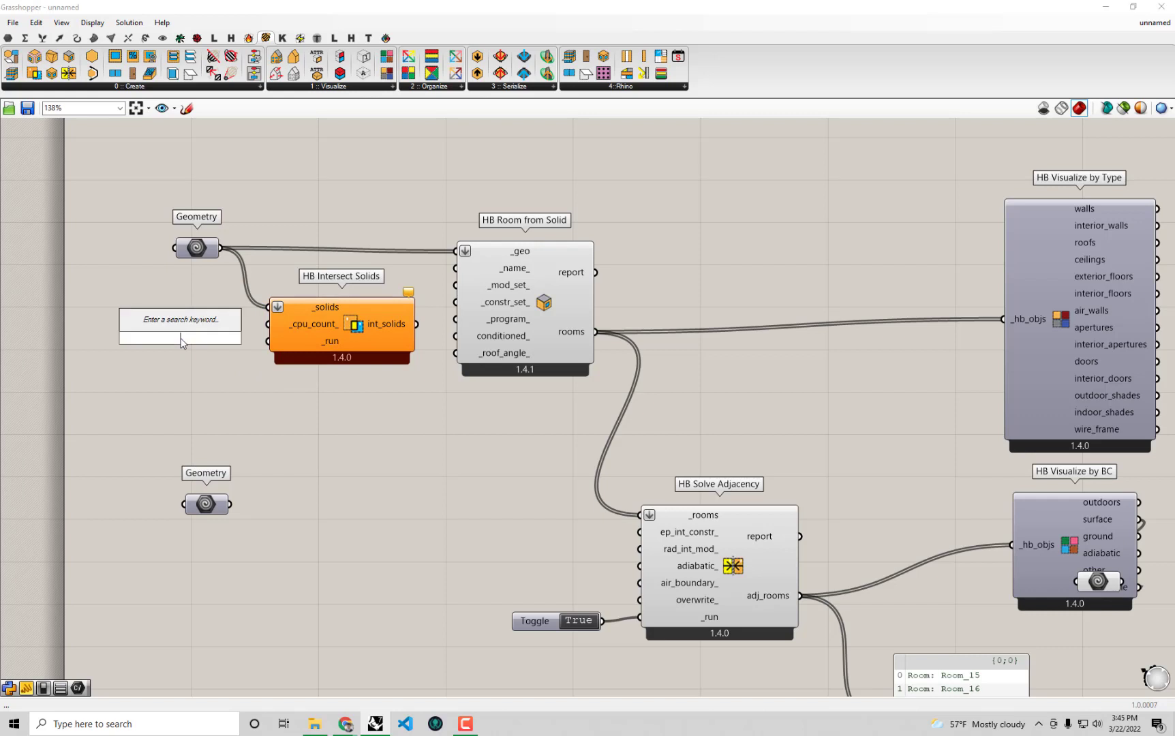
pyautogui.write('toggle')
pyautogui.click(197, 311)
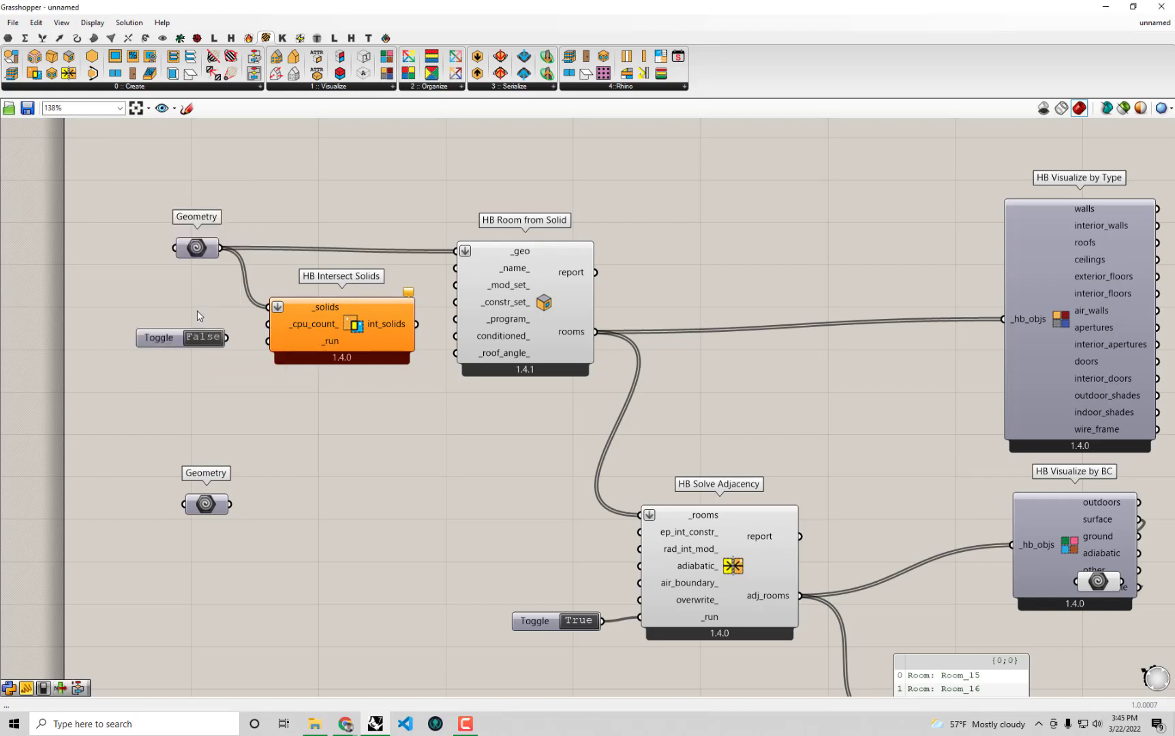
pyautogui.moveTo(168, 341); pyautogui.dragTo(261, 348)
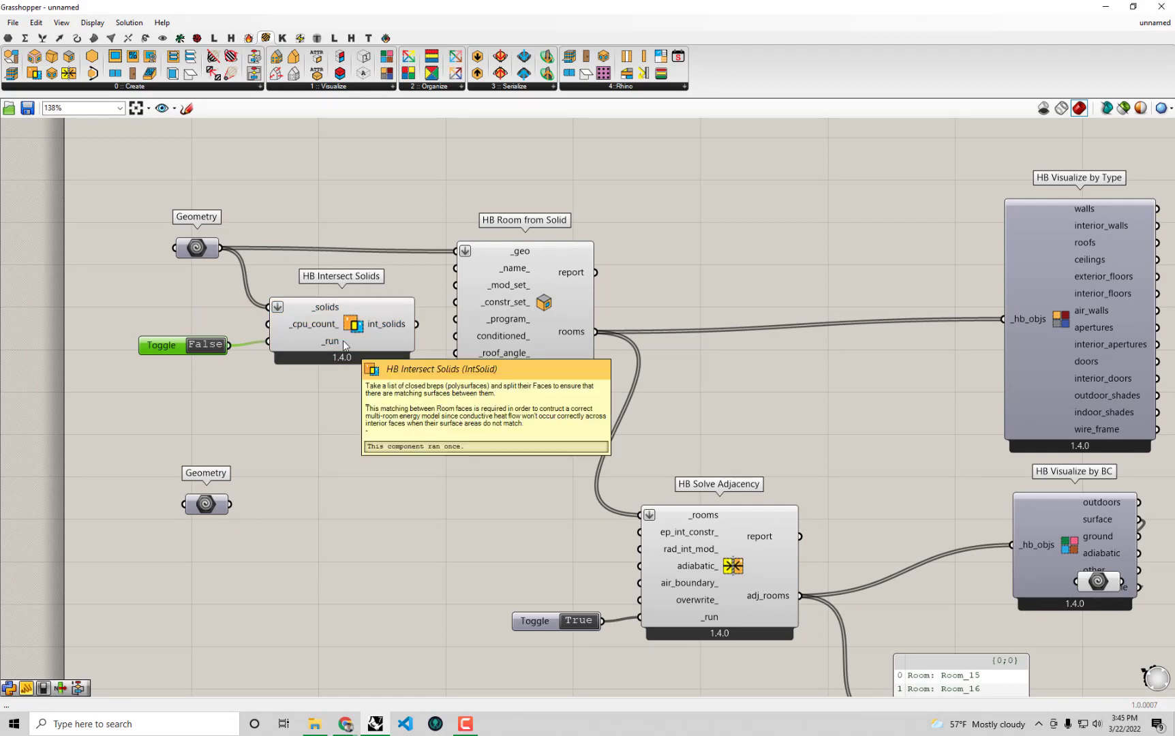
pyautogui.doubleClick(197, 353)
# Step: Shift HB Room from Solid aside and bring the text panel over to display the int_solids output of HB Intersect Solids
pyautogui.moveTo(427, 343); pyautogui.dragTo(433, 310, button='right')
pyautogui.click(611, 285)
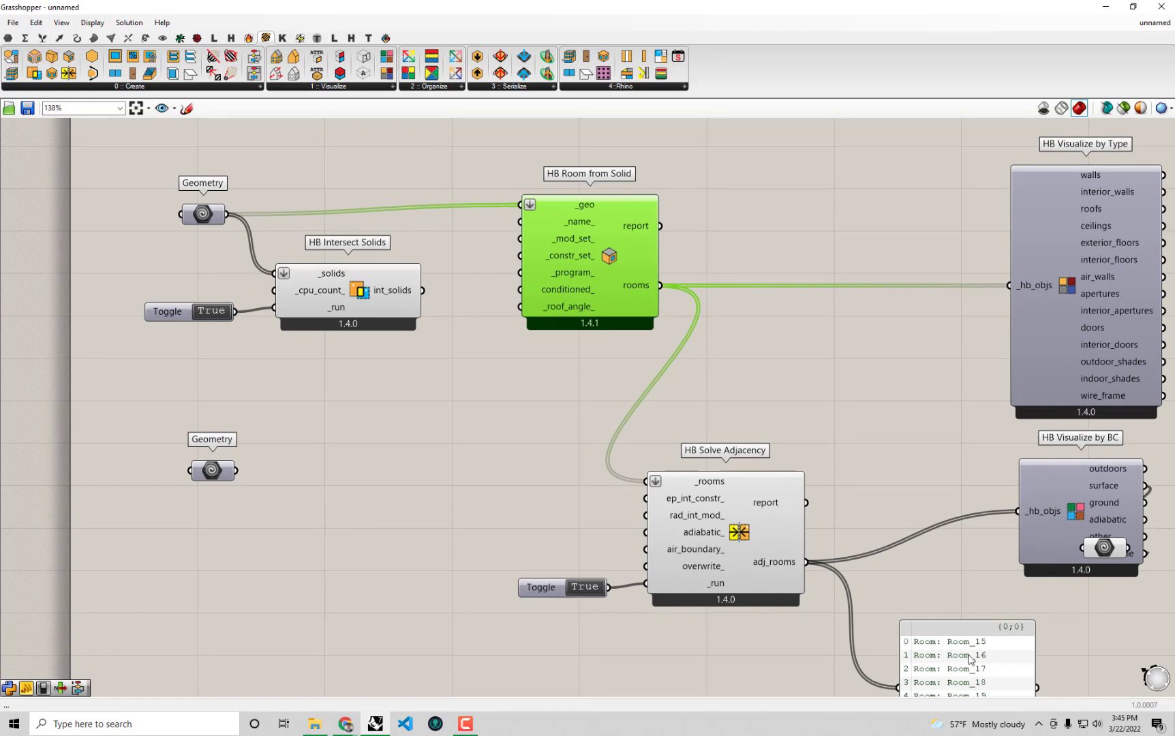
pyautogui.moveTo(970, 659); pyautogui.dragTo(502, 427)
pyautogui.moveTo(423, 290); pyautogui.dragTo(434, 449)
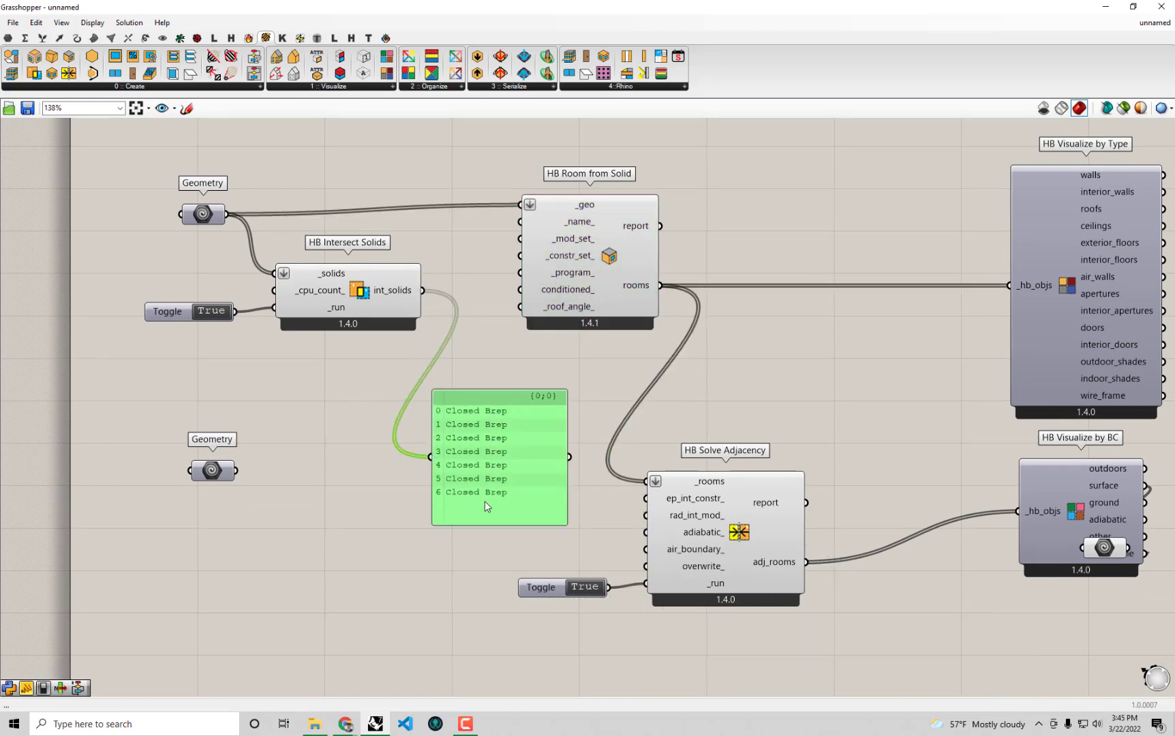
# Step: Compare the original Geometry list with the intersected solids in the panel, leaving the panel connected to int_solids
pyautogui.moveTo(227, 214); pyautogui.dragTo(431, 439)
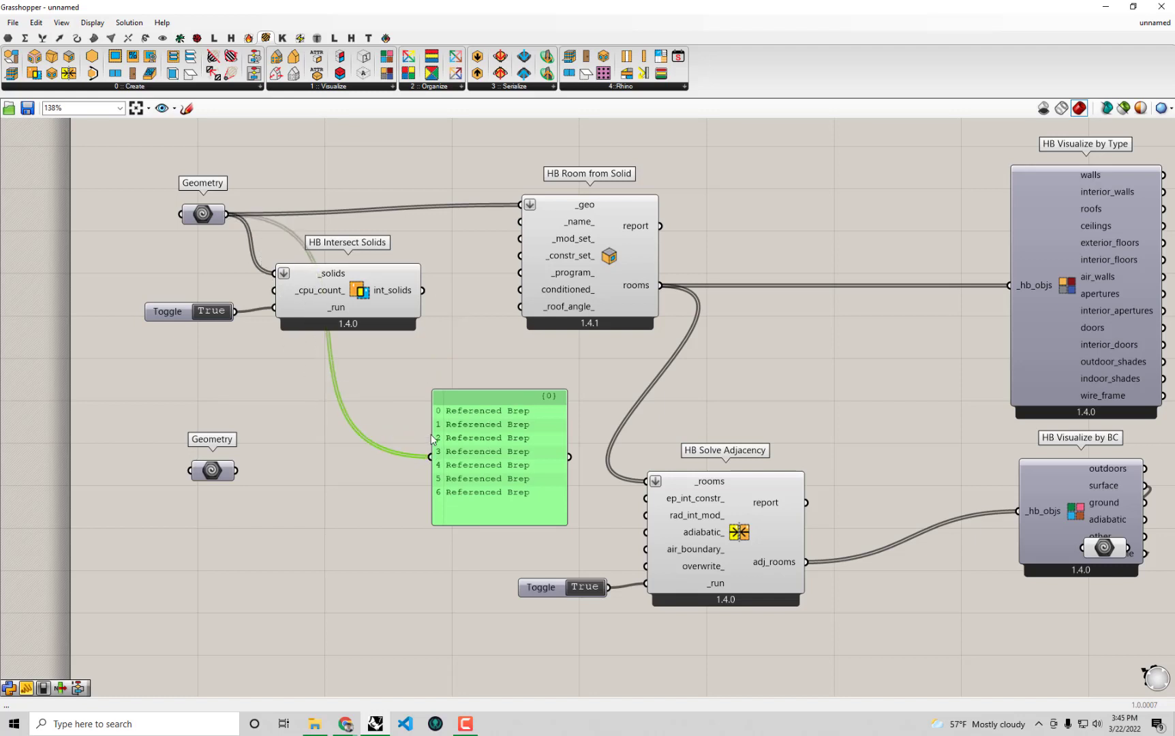
pyautogui.click(429, 300)
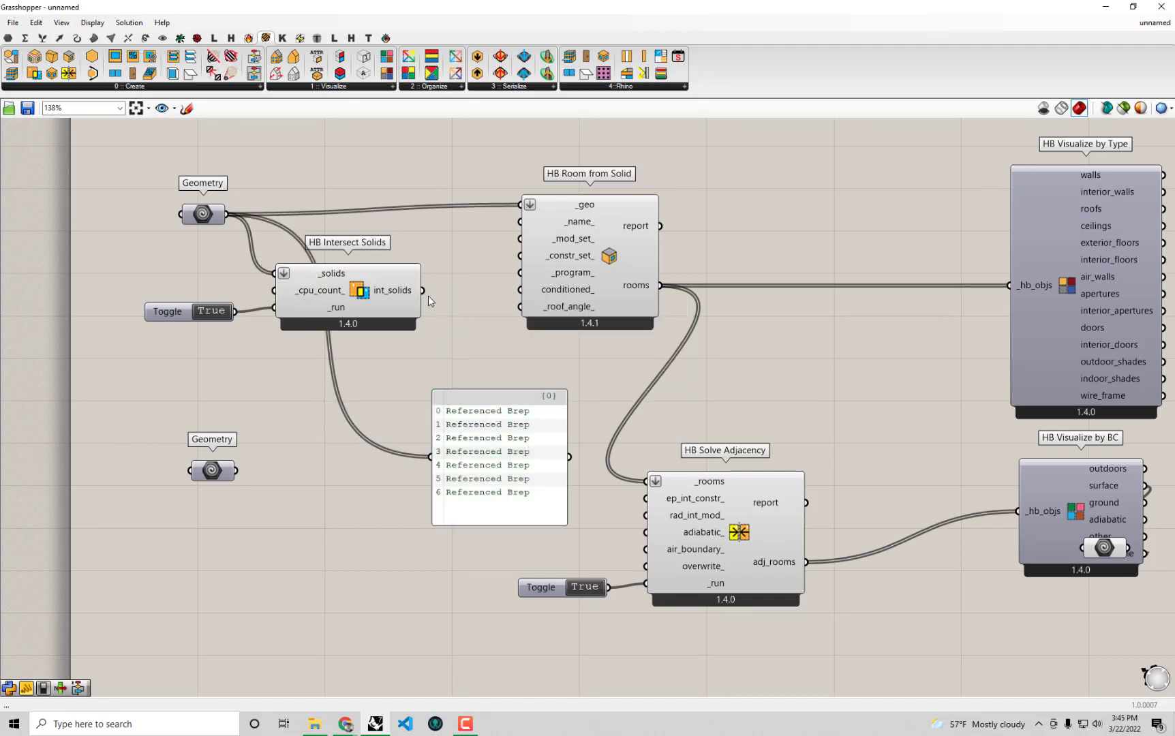
pyautogui.moveTo(423, 290); pyautogui.dragTo(432, 457)
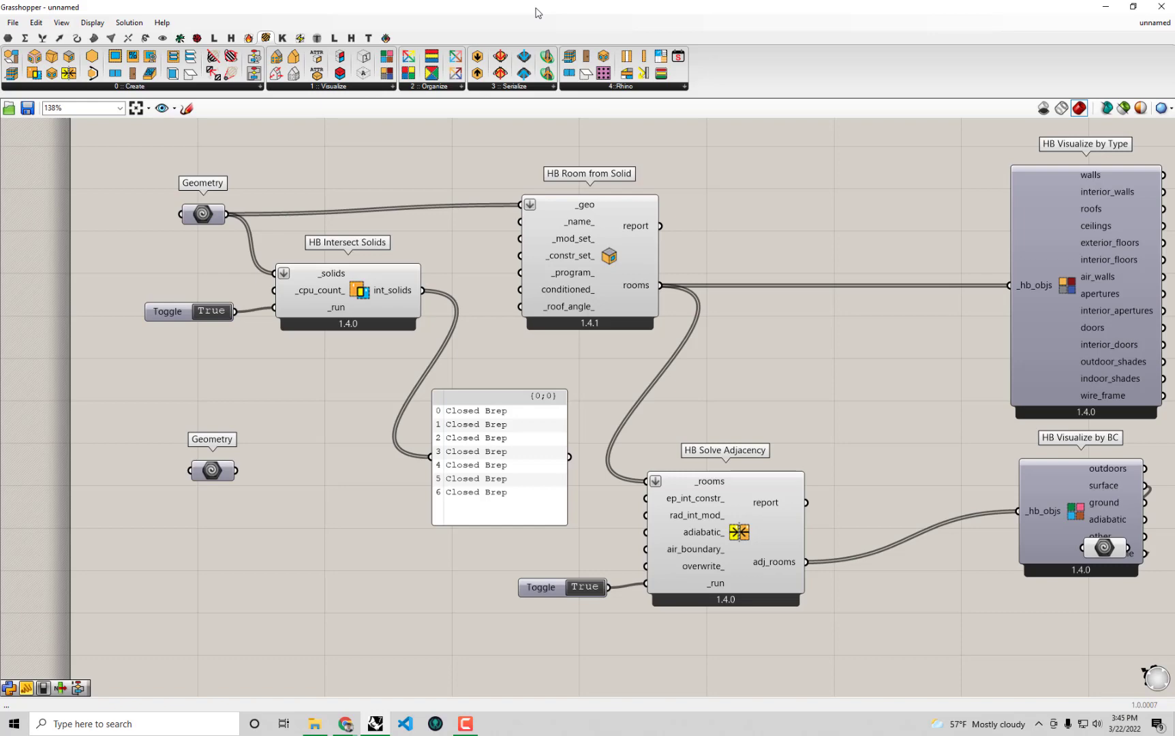
# Step: Place the Grasshopper window beside the Rhino viewport and highlight the solids produced by HB Intersect Solids
pyautogui.moveTo(536, 12); pyautogui.dragTo(1172, 234)
pyautogui.moveTo(949, 234); pyautogui.dragTo(890, 226, button='right')
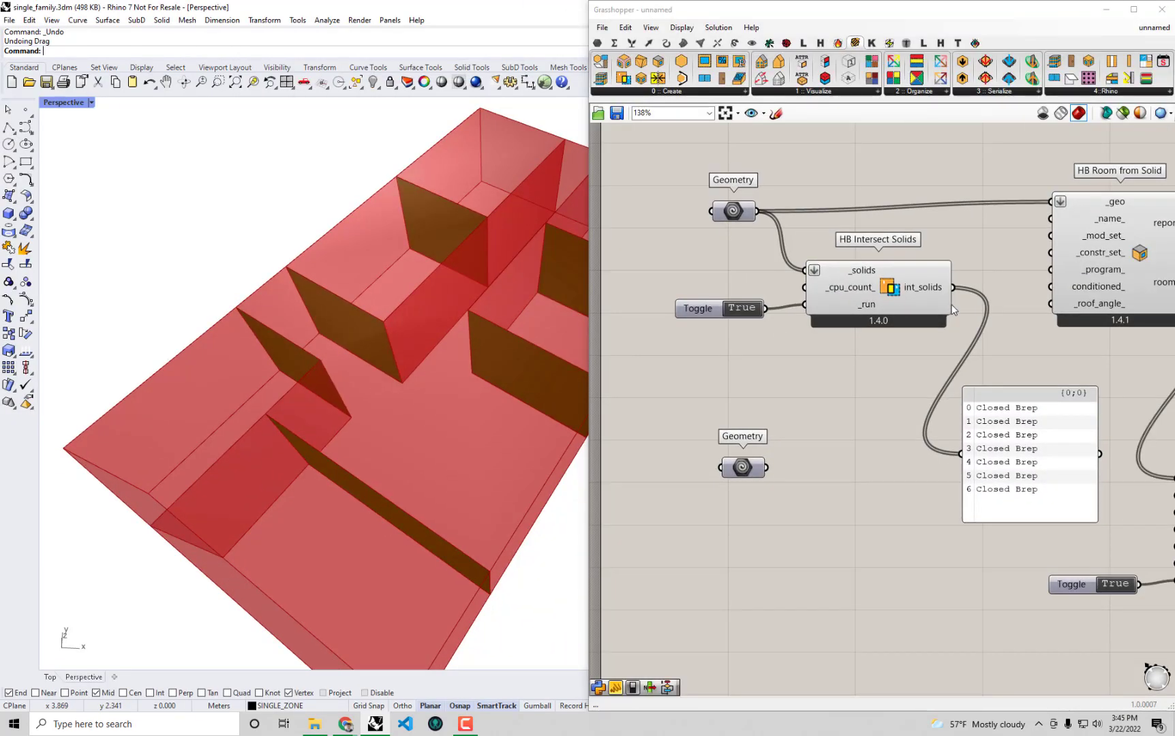
pyautogui.click(886, 306)
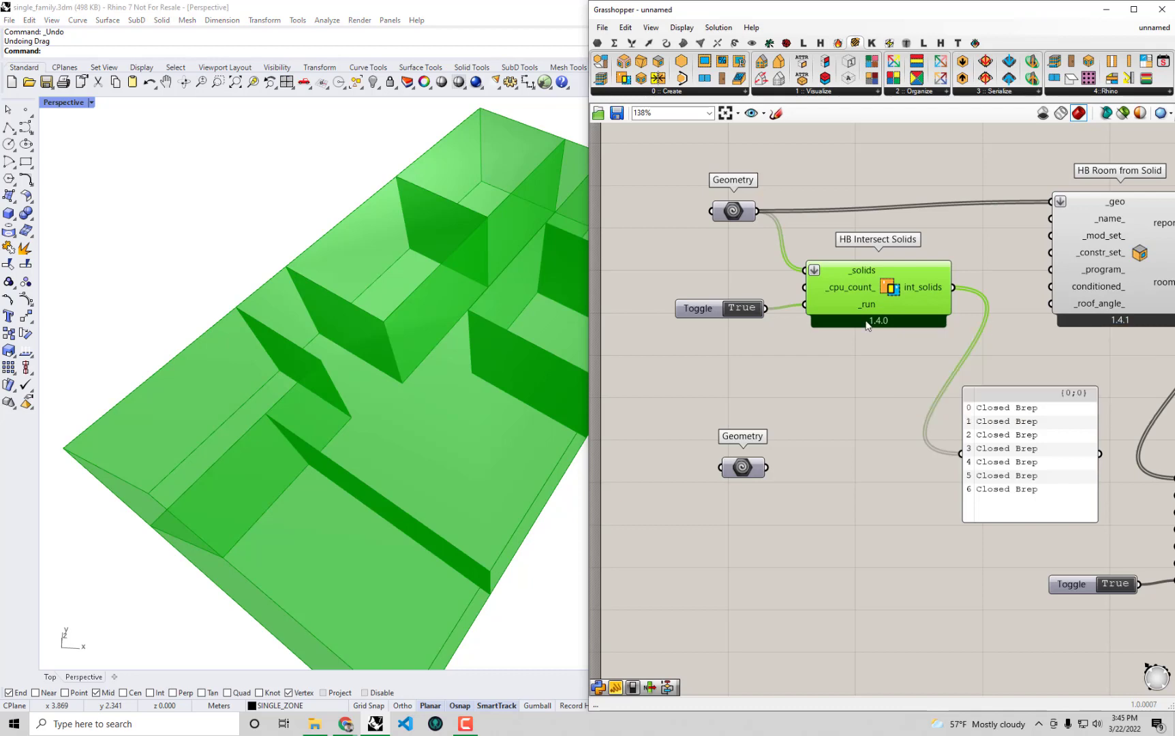
pyautogui.scroll(-2, 905, 257)
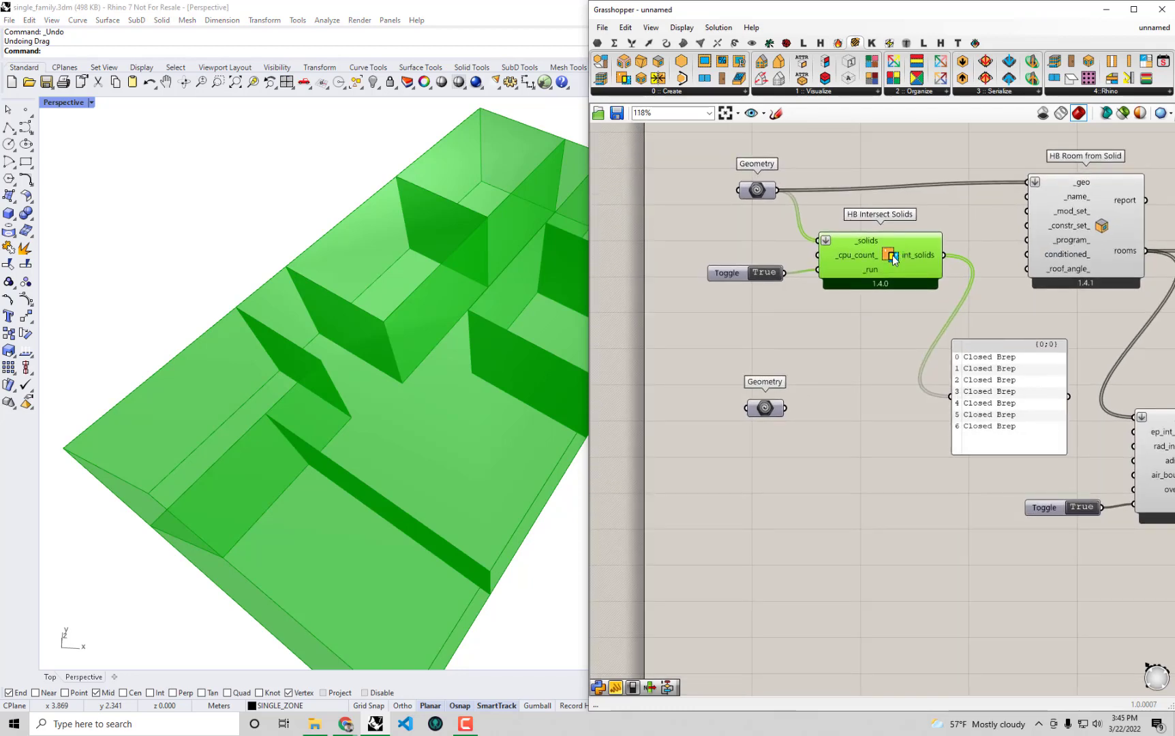
# Step: Bake the output of HB Intersect Solids onto the parent multi-zone layer in Rhino
pyautogui.rightClick(892, 255)
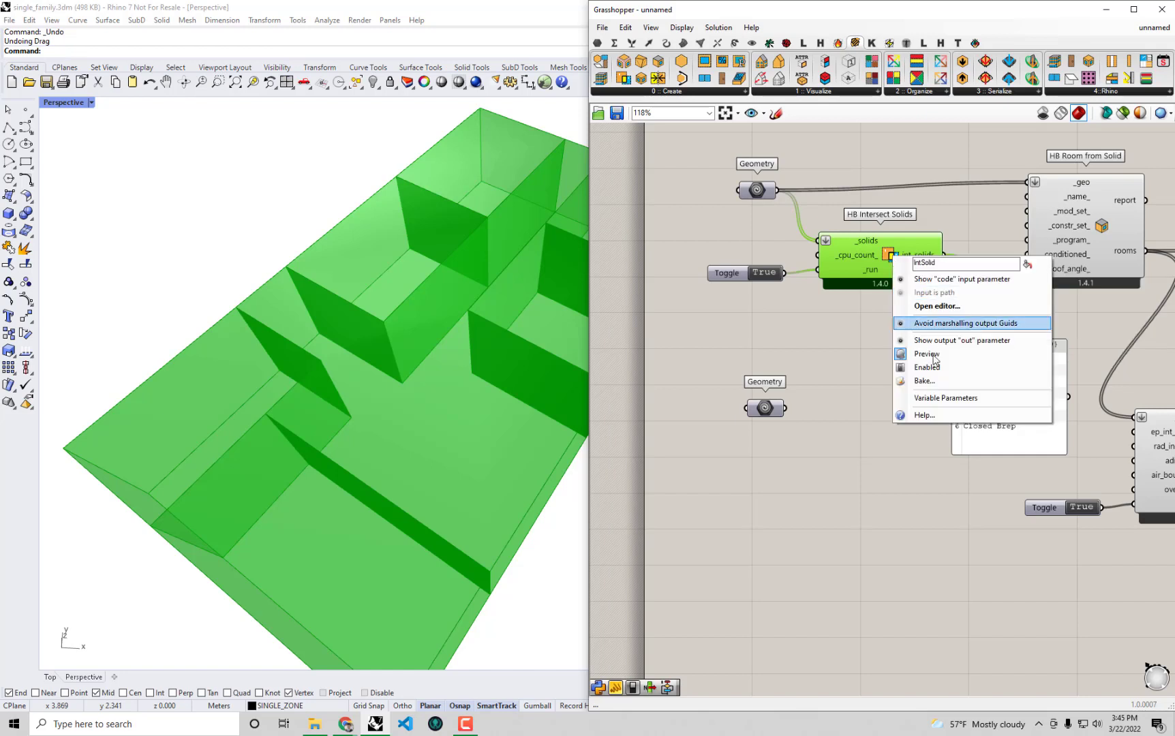
pyautogui.click(937, 382)
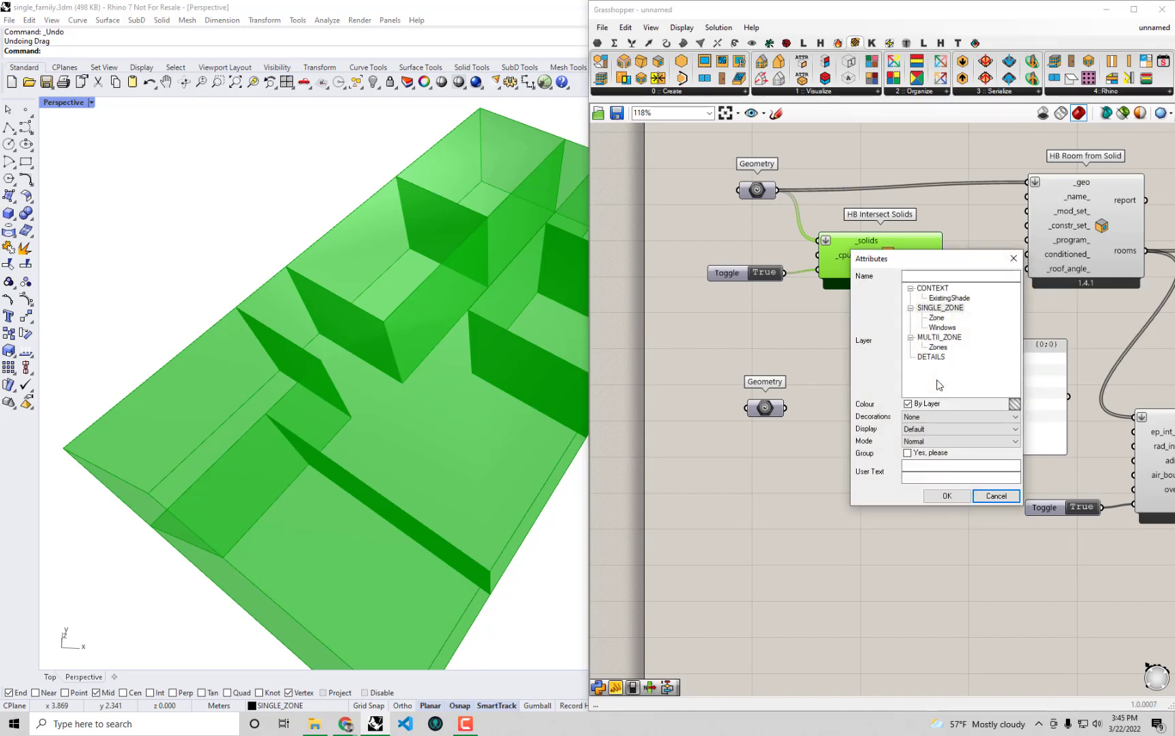
pyautogui.click(939, 328)
pyautogui.click(938, 337)
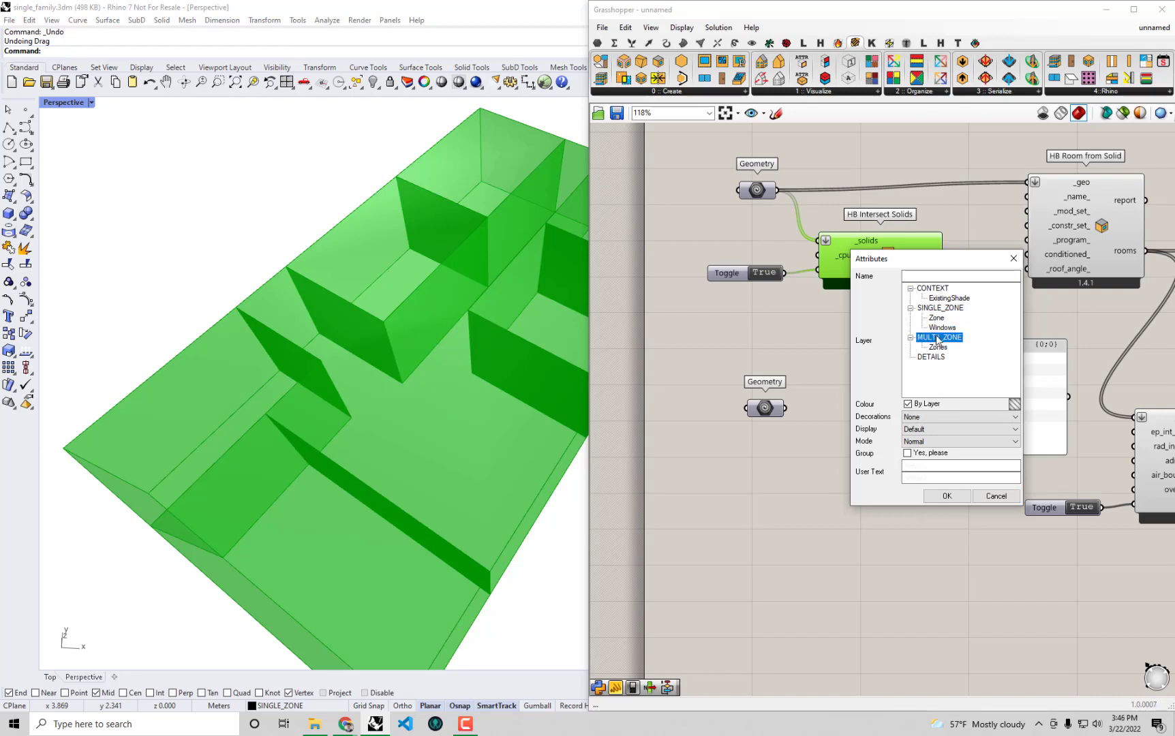
pyautogui.click(947, 496)
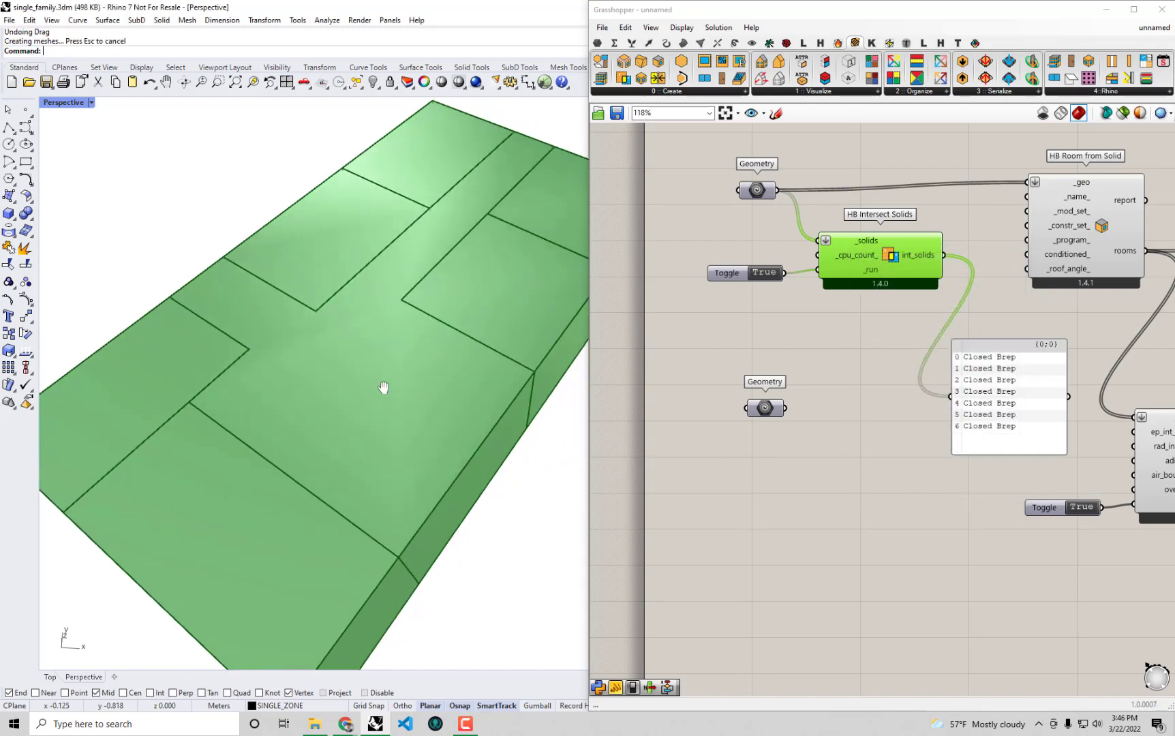
# Step: Turn off the preview of HB Intersect Solids so only the baked zones are shown in Rhino
pyautogui.keyDown('shift'); pyautogui.moveTo(383, 387); pyautogui.dragTo(362, 389, button='right'); pyautogui.keyUp('shift')
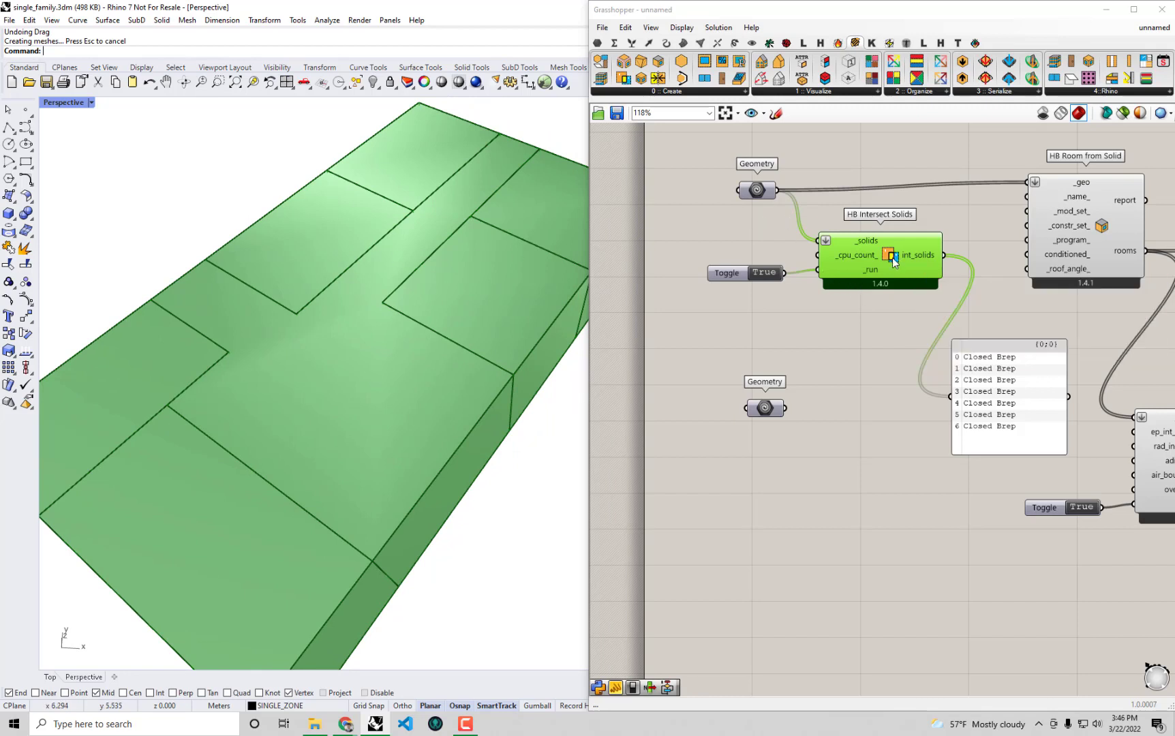
pyautogui.rightClick(892, 258)
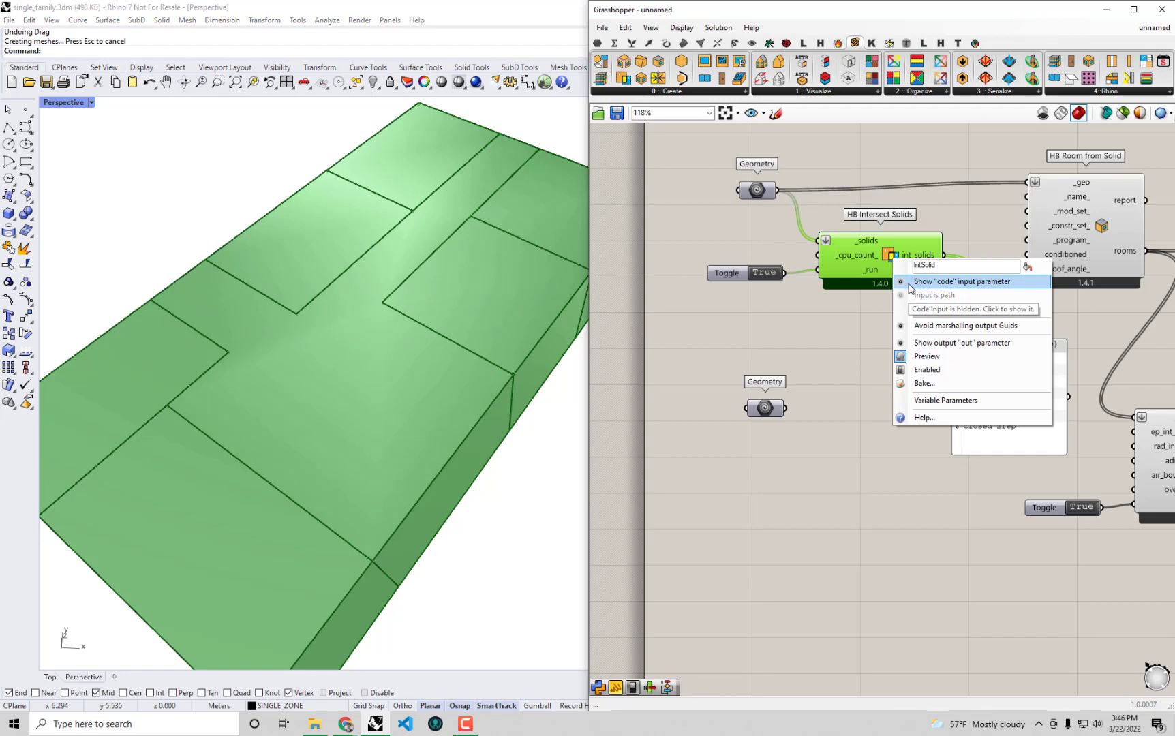
pyautogui.click(931, 358)
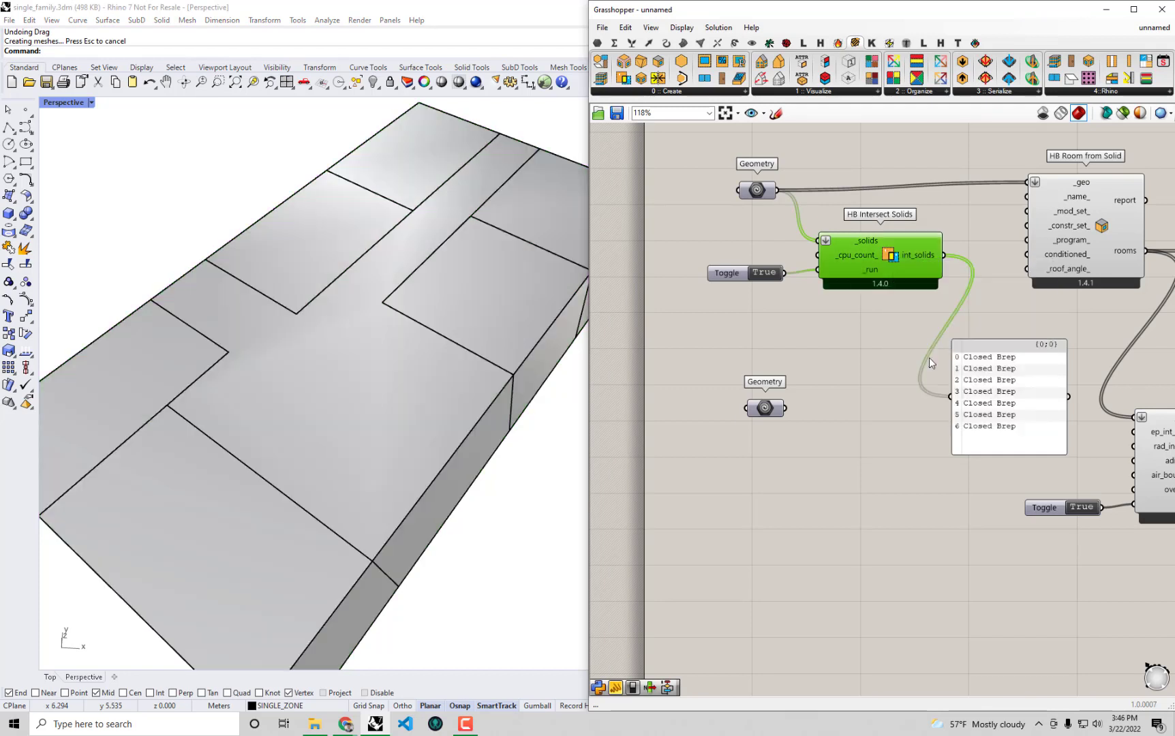
# Step: Minimize Grasshopper and pull the two adjoining baked end rooms away from the house to inspect the exposed hallway zone walls
pyautogui.click(1105, 10)
pyautogui.moveTo(804, 245); pyautogui.dragTo(714, 299, button='right')
pyautogui.moveTo(803, 428); pyautogui.dragTo(562, 286)
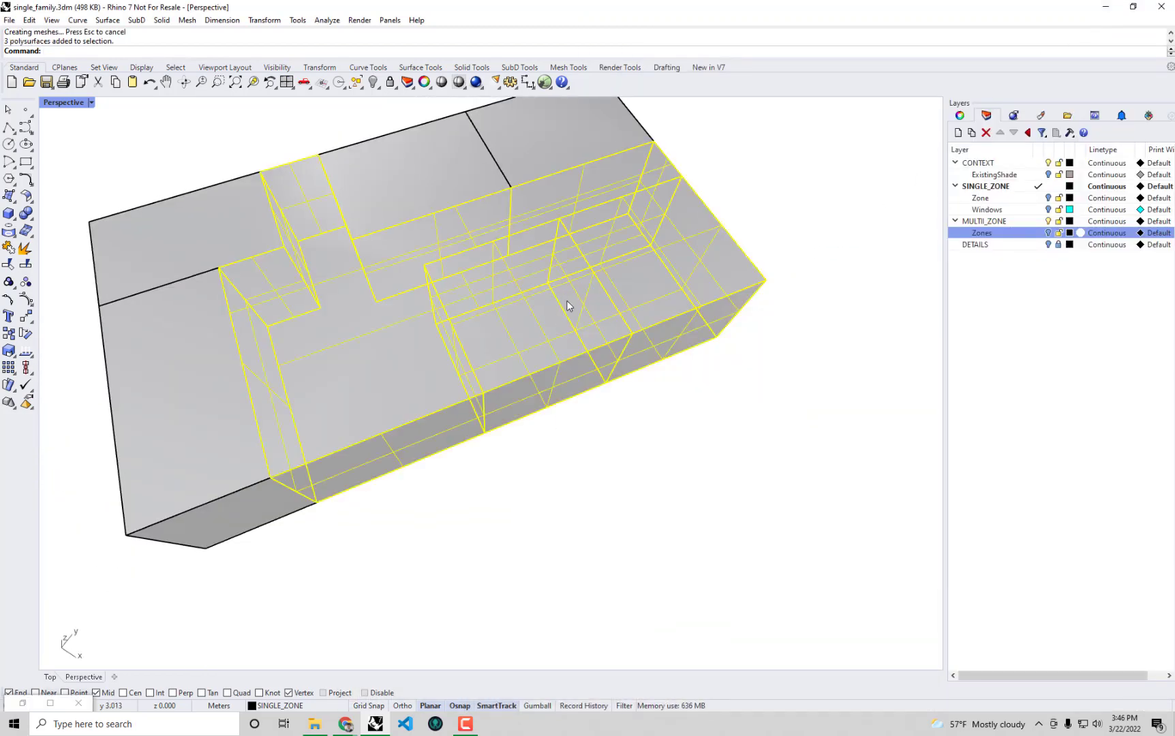
pyautogui.click(758, 461)
pyautogui.moveTo(791, 474); pyautogui.dragTo(575, 332)
pyautogui.moveTo(630, 370); pyautogui.dragTo(533, 286, button='right')
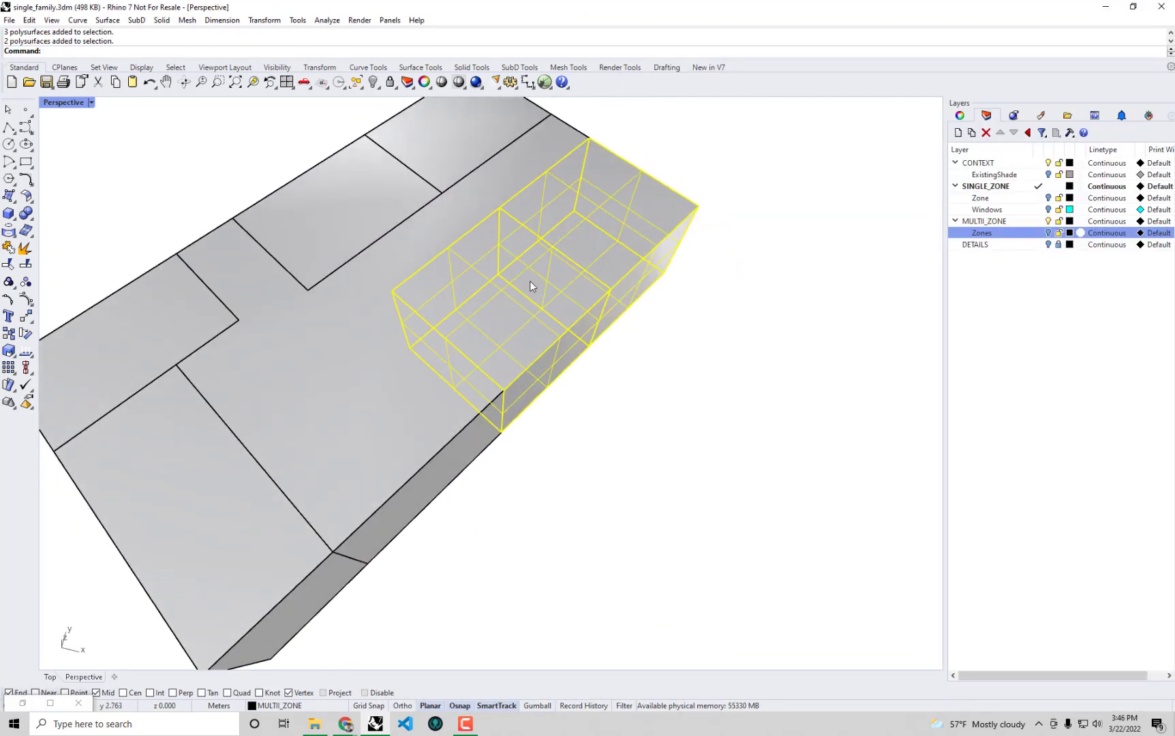
pyautogui.moveTo(506, 293); pyautogui.dragTo(696, 309)
pyautogui.click(755, 406)
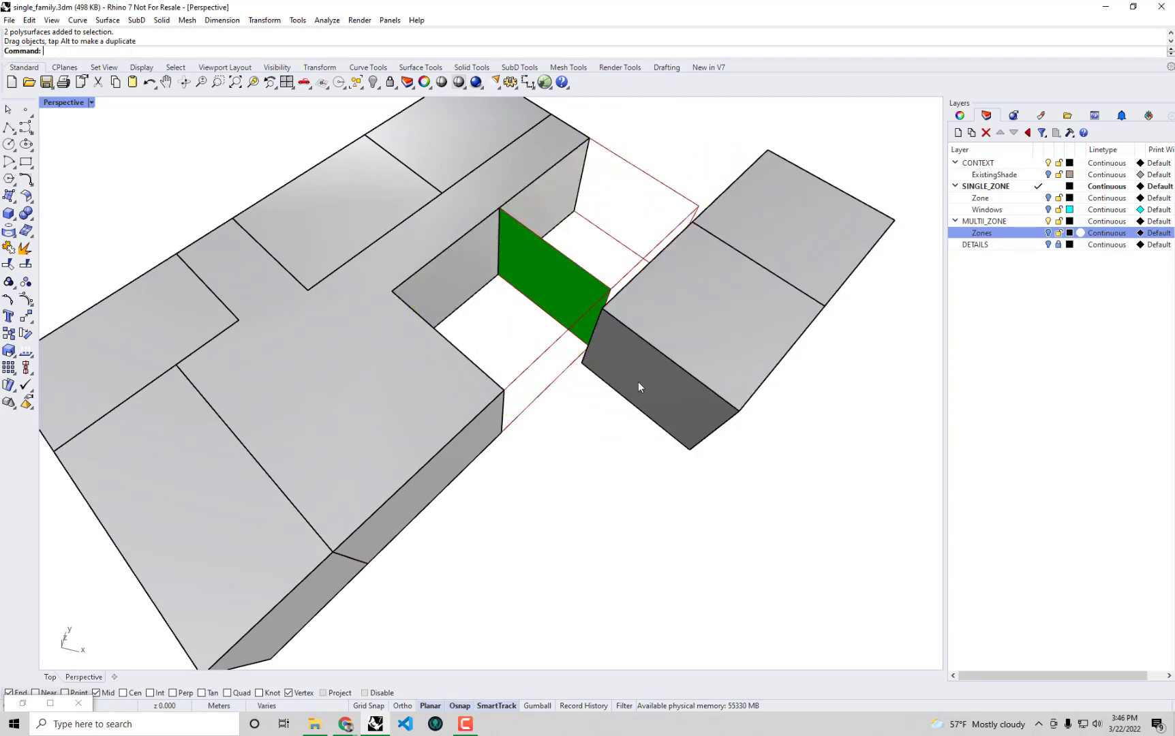
pyautogui.click(485, 240)
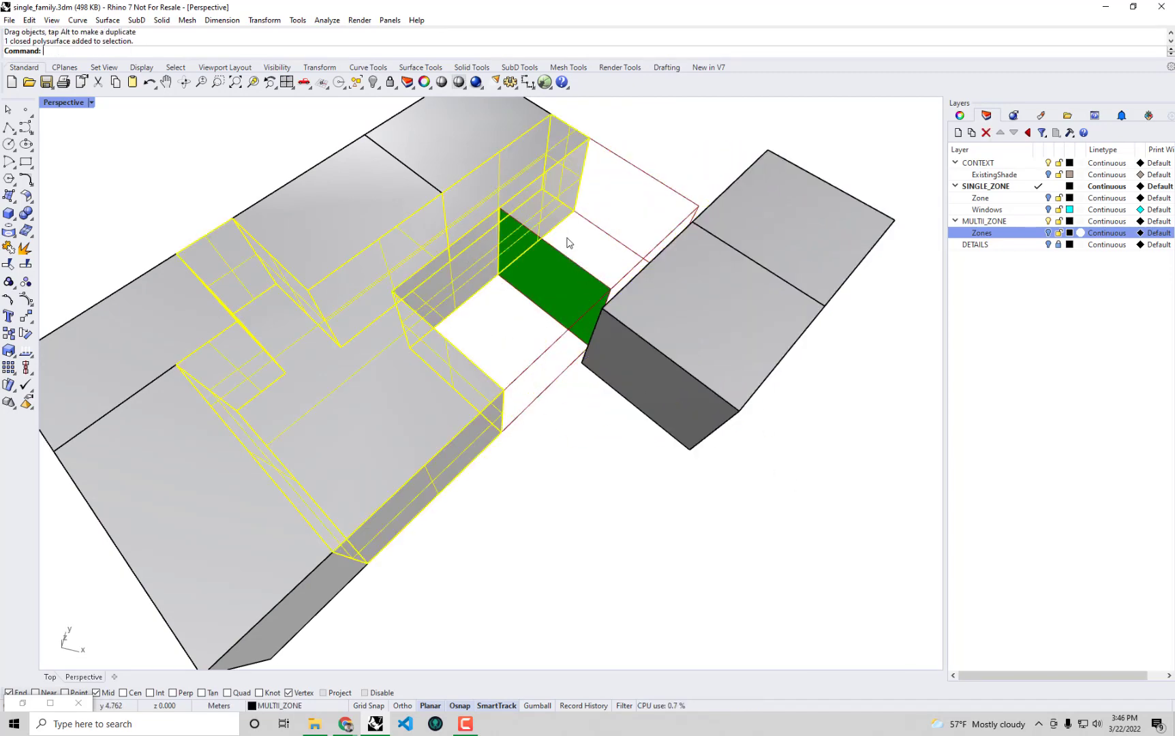
pyautogui.moveTo(568, 243); pyautogui.dragTo(537, 361, button='right')
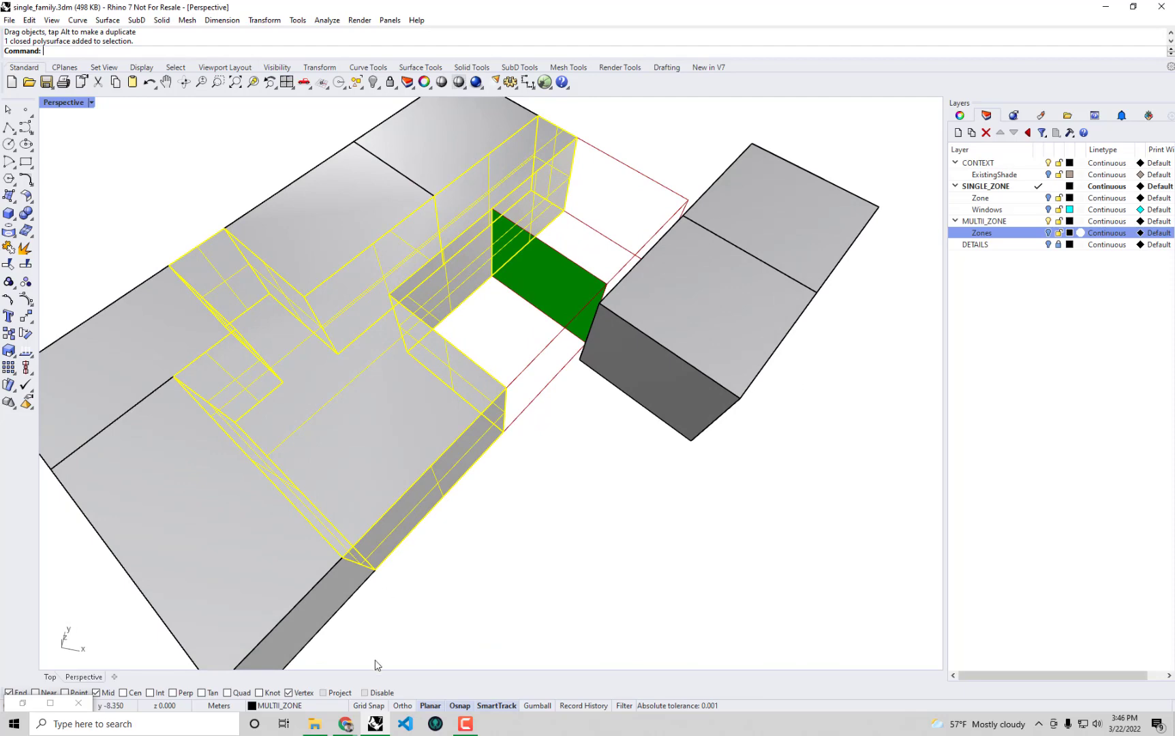
# Step: Bring back Grasshopper, move the Geometry parameter clear of HB Visualize by BC, and turn off its preview
pyautogui.click(51, 704)
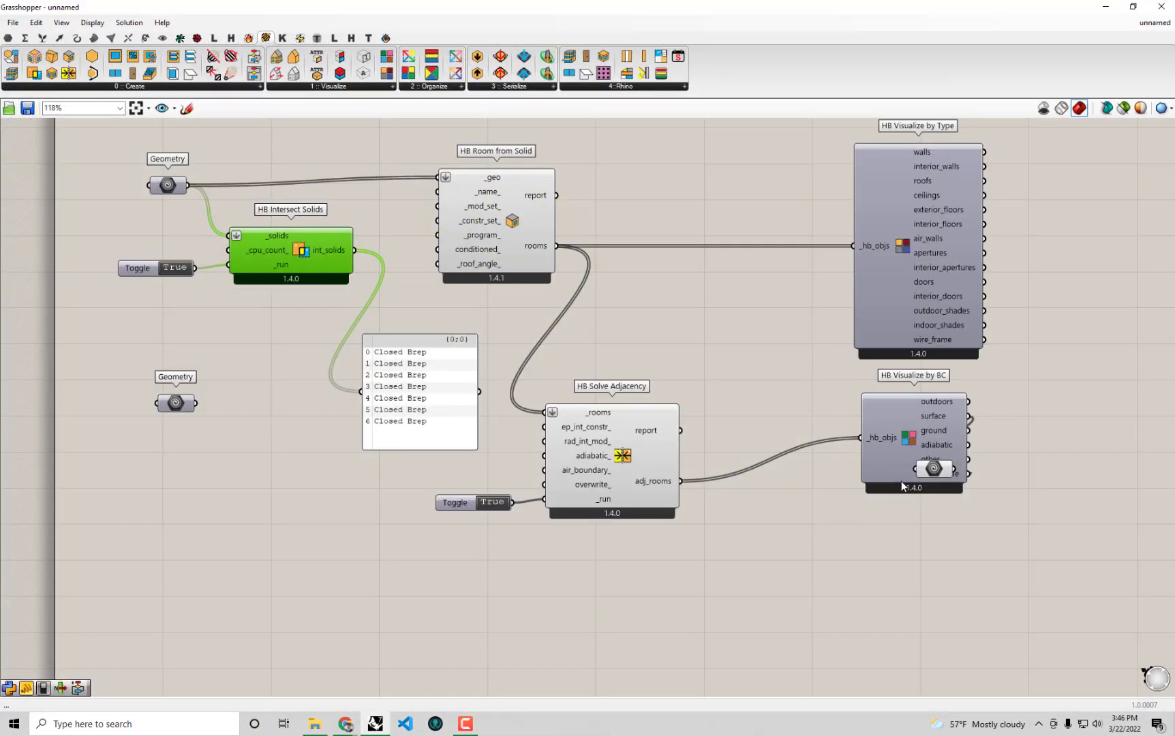
pyautogui.moveTo(935, 463); pyautogui.dragTo(1047, 436)
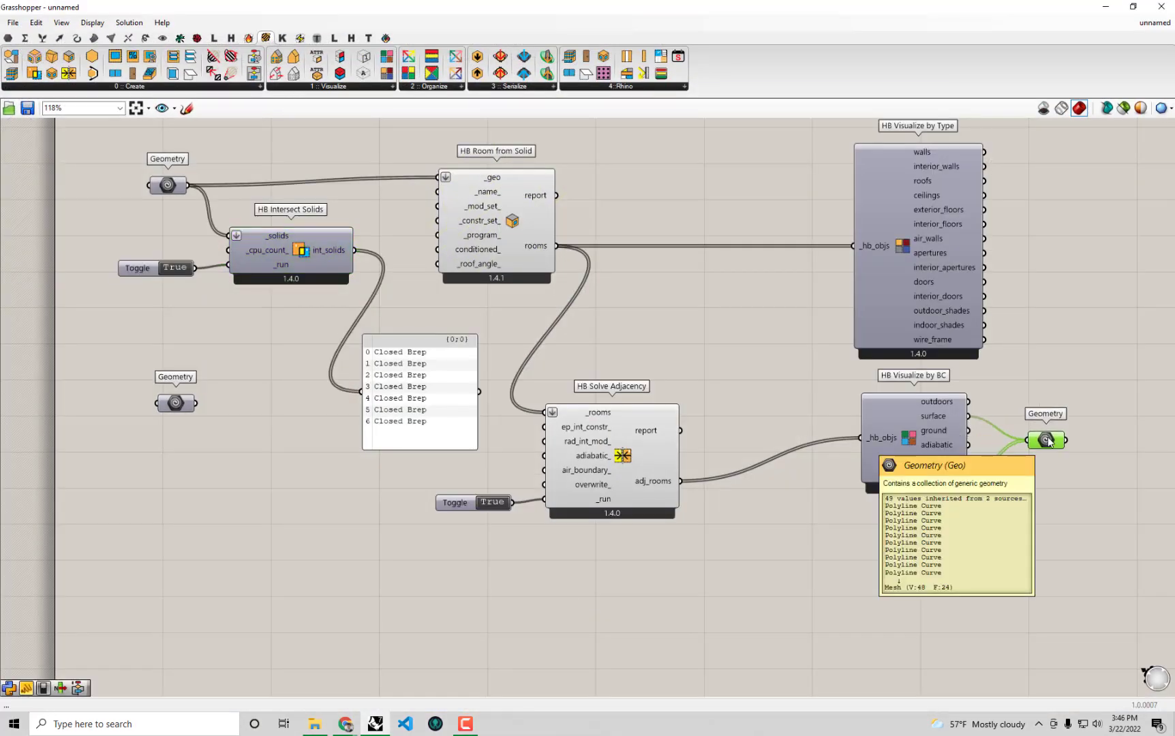
pyautogui.rightClick(1054, 472)
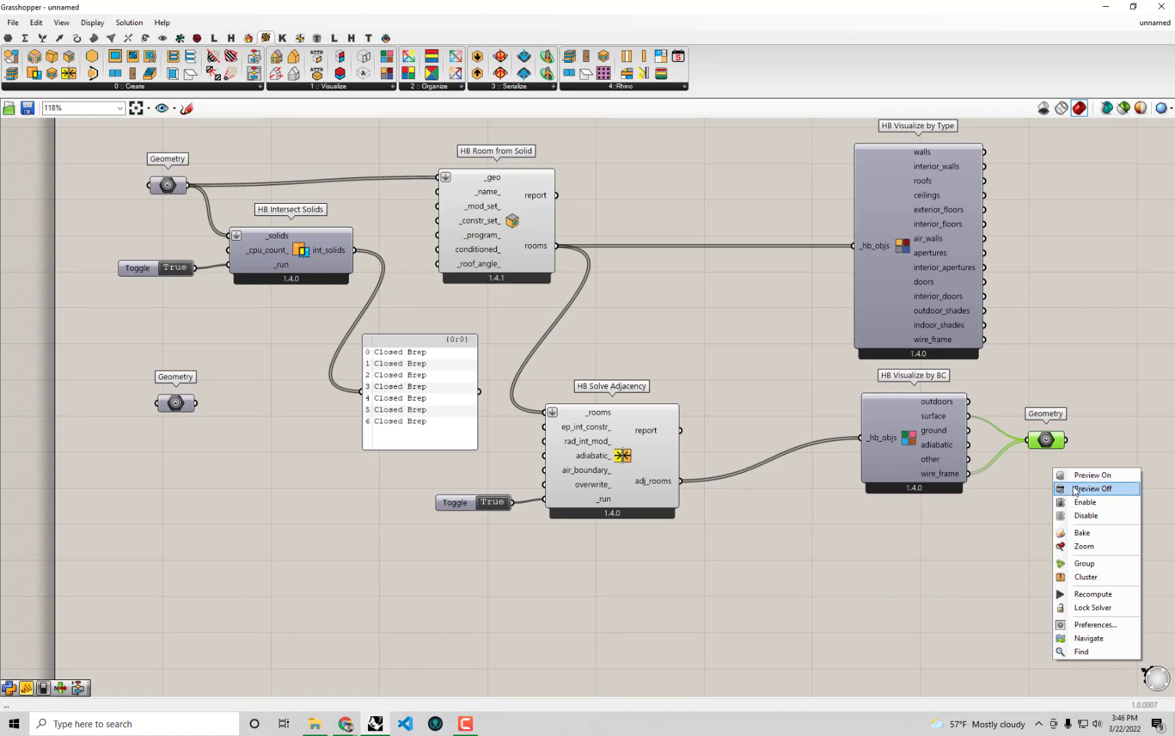
pyautogui.click(1075, 489)
# Step: Lower the Grasshopper window over Rhino and examine the split hallway wall and the facing walls of the separated rooms
pyautogui.moveTo(773, 7); pyautogui.dragTo(713, 498)
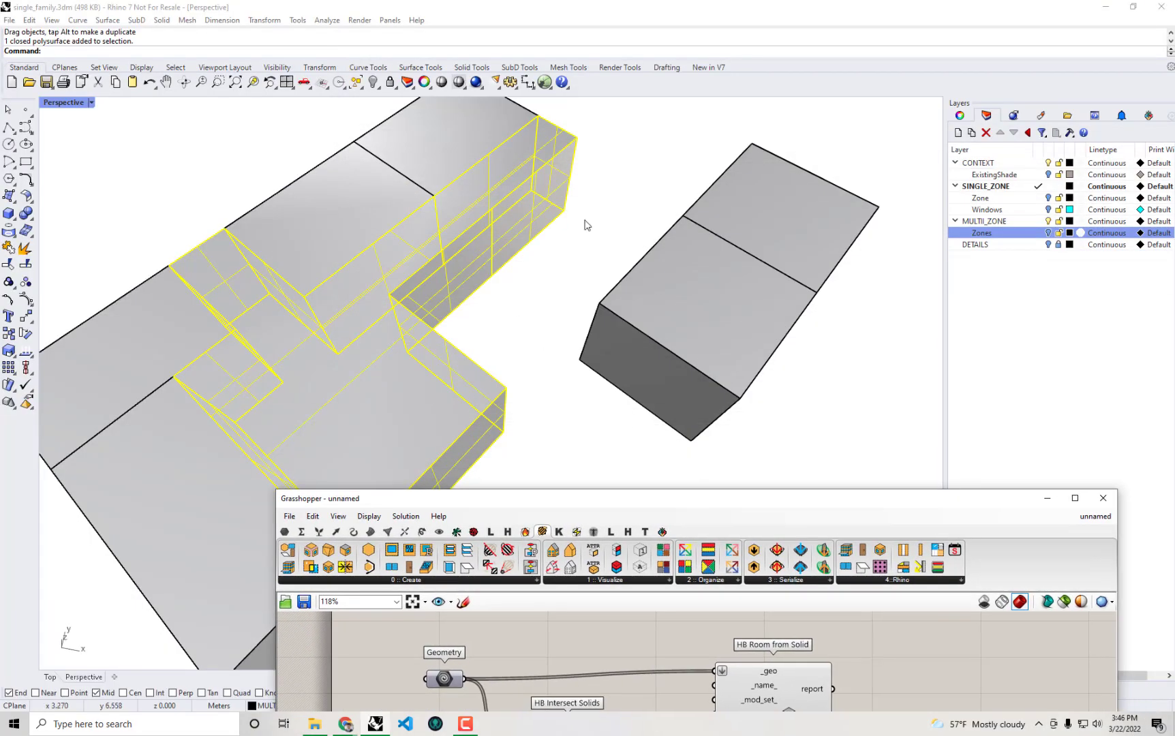
pyautogui.click(586, 225)
pyautogui.scroll(6, 584, 226)
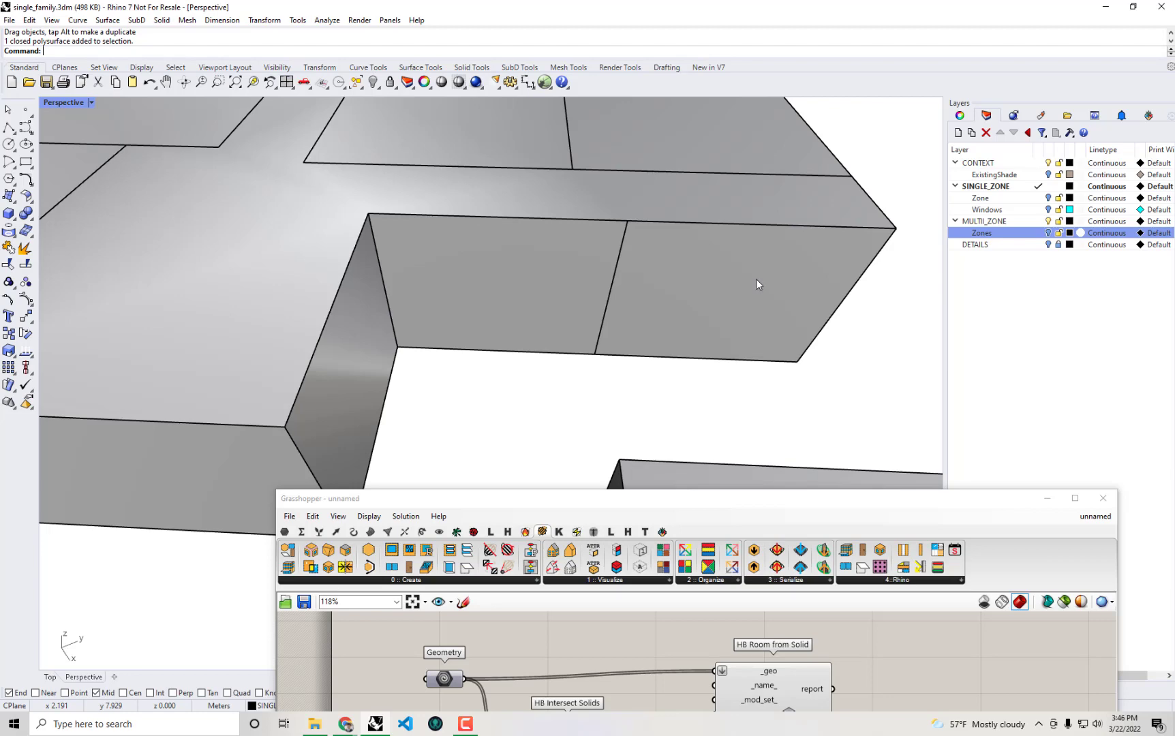
pyautogui.moveTo(705, 310); pyautogui.dragTo(465, 269, button='right')
pyautogui.click(440, 276)
pyautogui.moveTo(440, 276)
pyautogui.mouseDown()
pyautogui.moveTo(352, 233)
pyautogui.moveTo(461, 284)
pyautogui.mouseUp()
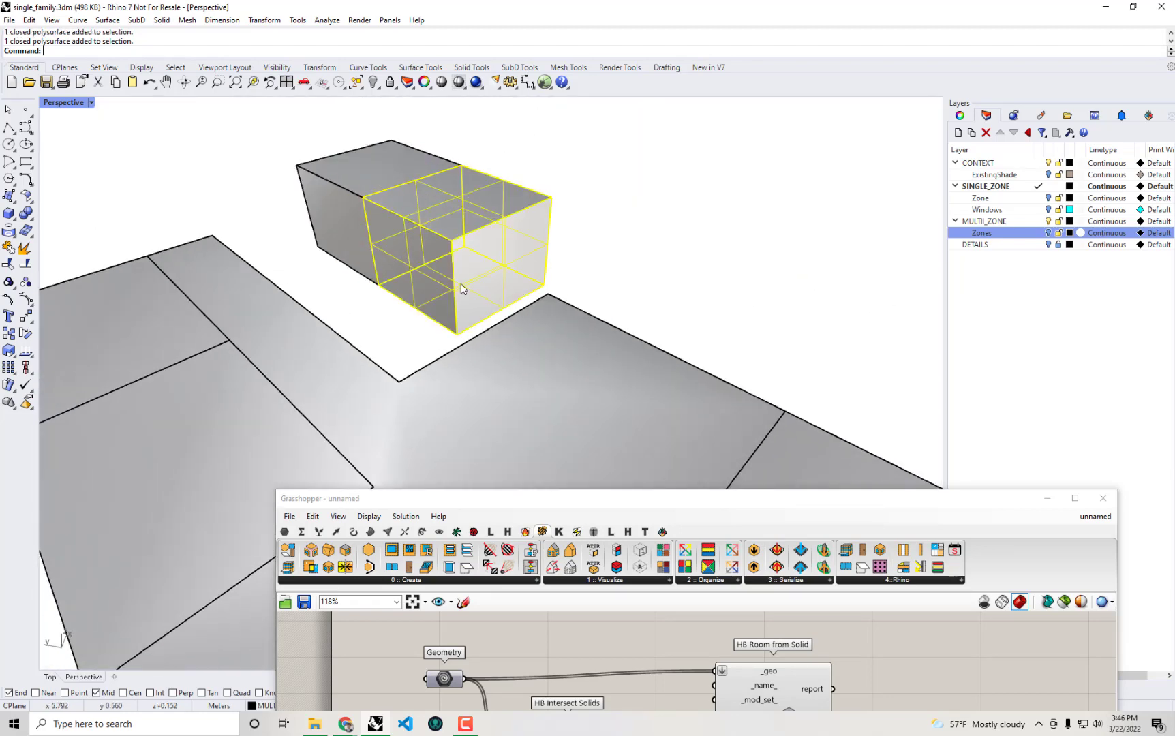
pyautogui.moveTo(535, 318); pyautogui.dragTo(653, 349, button='right')
# Step: Undo the end rooms' move, pull both rooms out again to inspect the divided hallway wall, and undo that move
pyautogui.hotkey('ctrl', 'z')
pyautogui.hotkey('ctrl', 'z')
pyautogui.click(529, 281)
pyautogui.moveTo(530, 281); pyautogui.dragTo(702, 266)
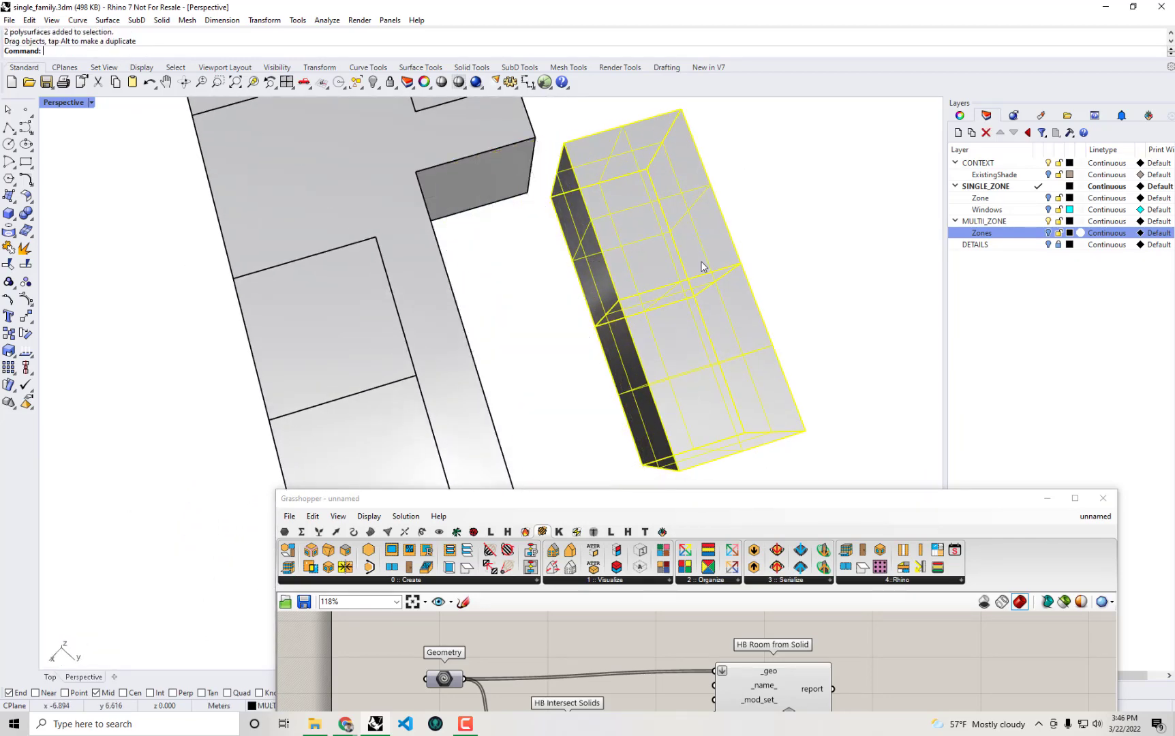
pyautogui.moveTo(702, 267); pyautogui.dragTo(492, 327, button='right')
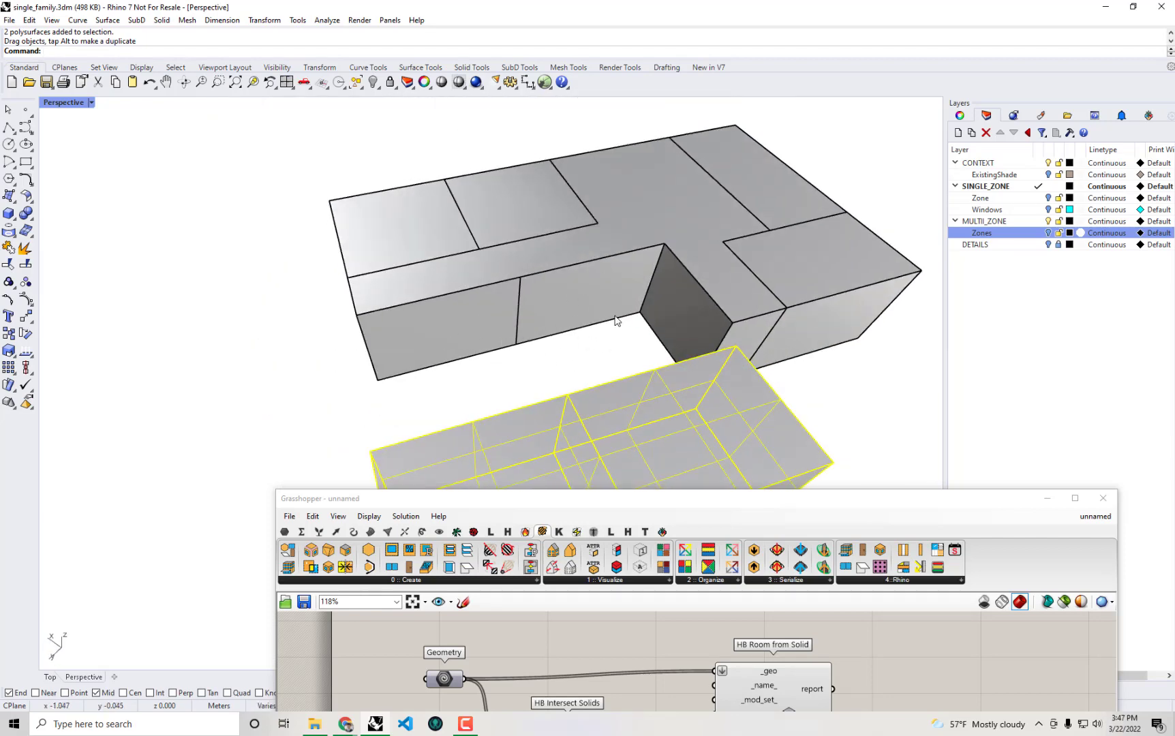
pyautogui.hotkey('ctrl', 'z')
# Step: Pull a single corner room out of the house to examine its split wall, and undo the move
pyautogui.moveTo(740, 307); pyautogui.dragTo(838, 349, button='right')
pyautogui.moveTo(842, 350); pyautogui.dragTo(892, 419)
pyautogui.moveTo(734, 402); pyautogui.dragTo(837, 359, button='right')
pyautogui.moveTo(554, 271); pyautogui.dragTo(678, 317, button='right')
pyautogui.click(676, 317)
pyautogui.scroll(5, 464, 295)
pyautogui.moveTo(465, 295); pyautogui.dragTo(574, 289, button='right')
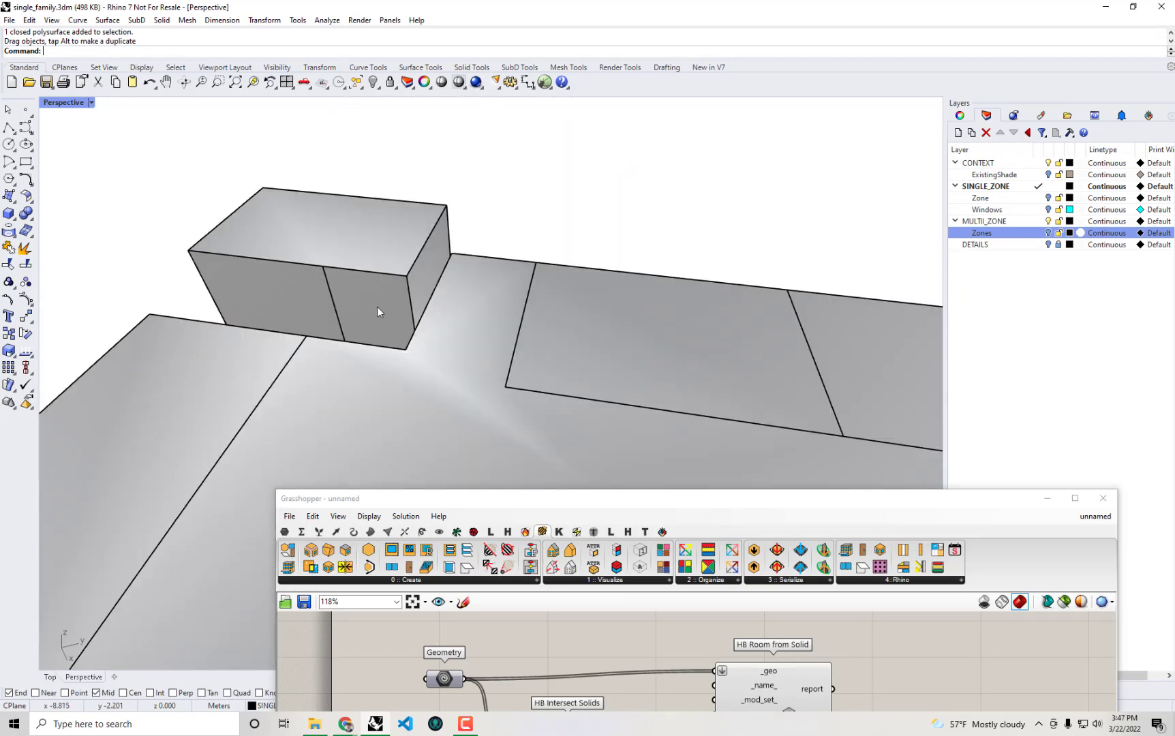
pyautogui.hotkey('ctrl', 'z')
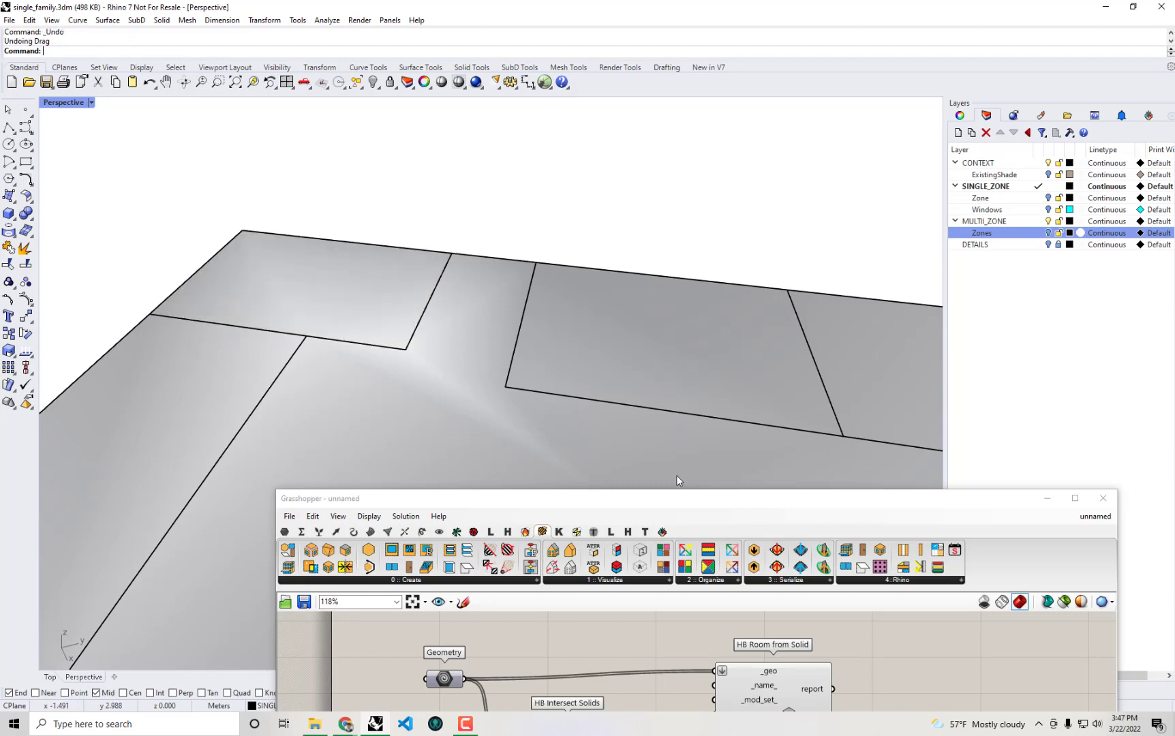
# Step: Dock the Grasshopper window beside Rhino and examine the room divisions and exterior walls of the baked house from several angles
pyautogui.moveTo(696, 501); pyautogui.dragTo(1174, 361)
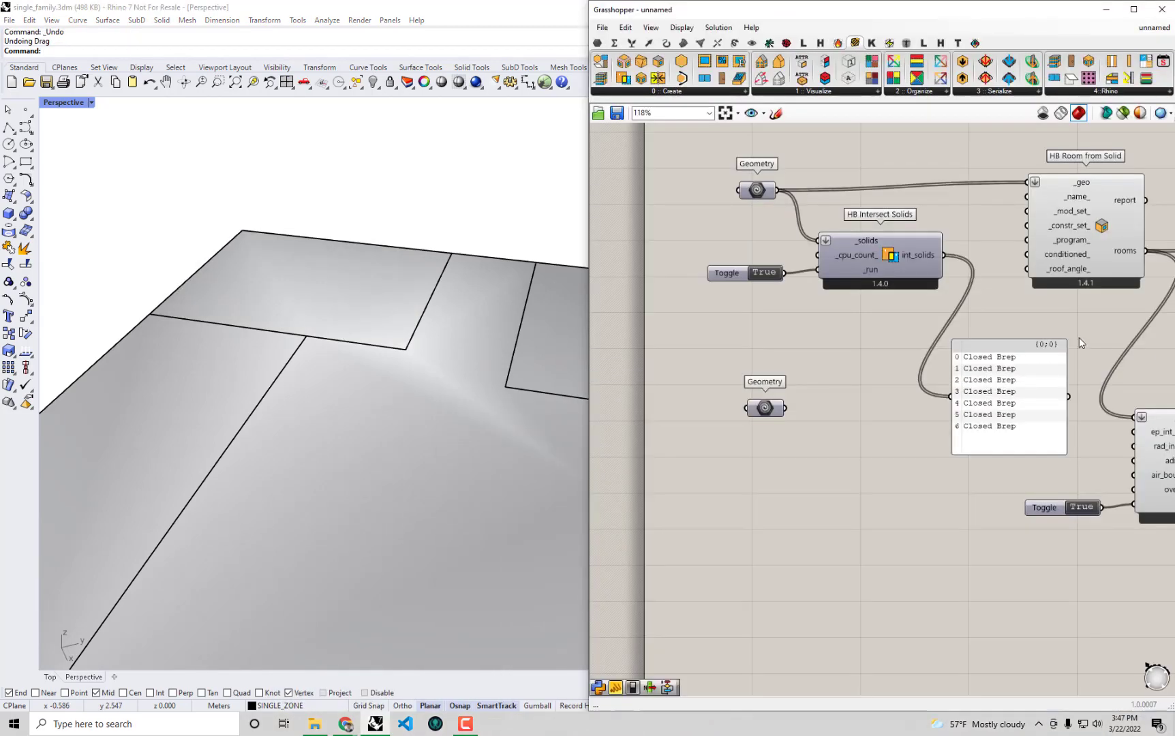
pyautogui.scroll(-1, 873, 238)
pyautogui.moveTo(486, 240); pyautogui.dragTo(452, 256, button='right')
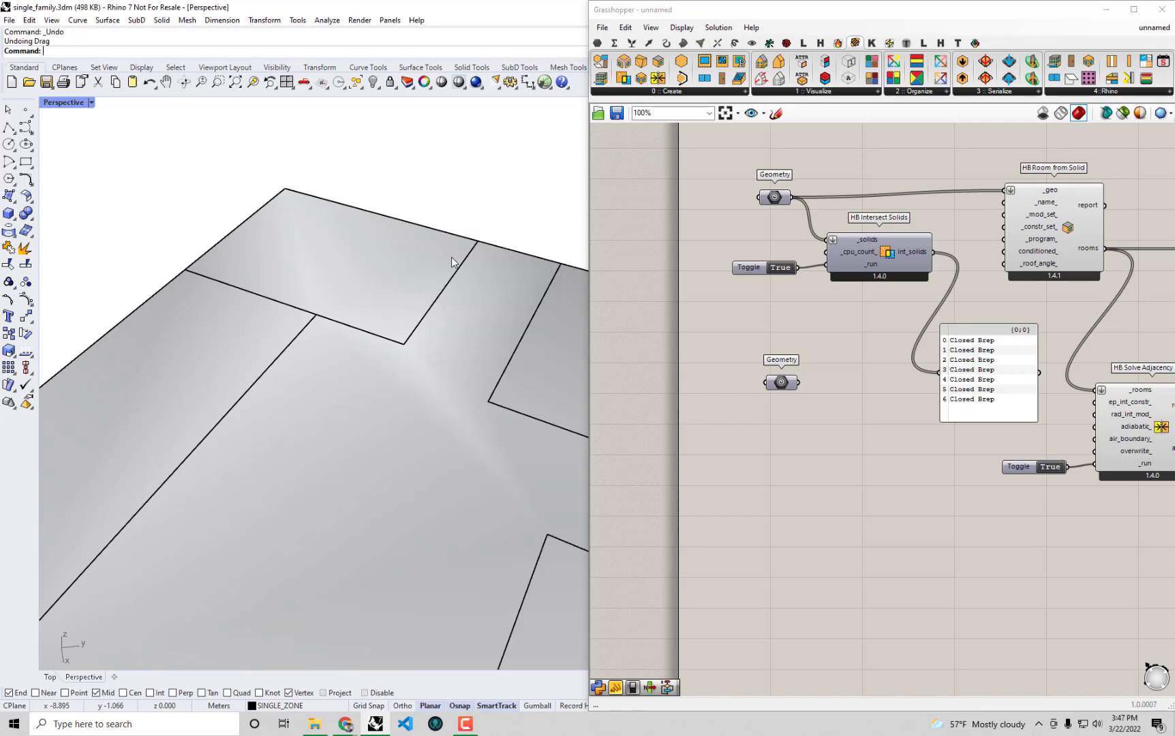
pyautogui.scroll(-3, 365, 269)
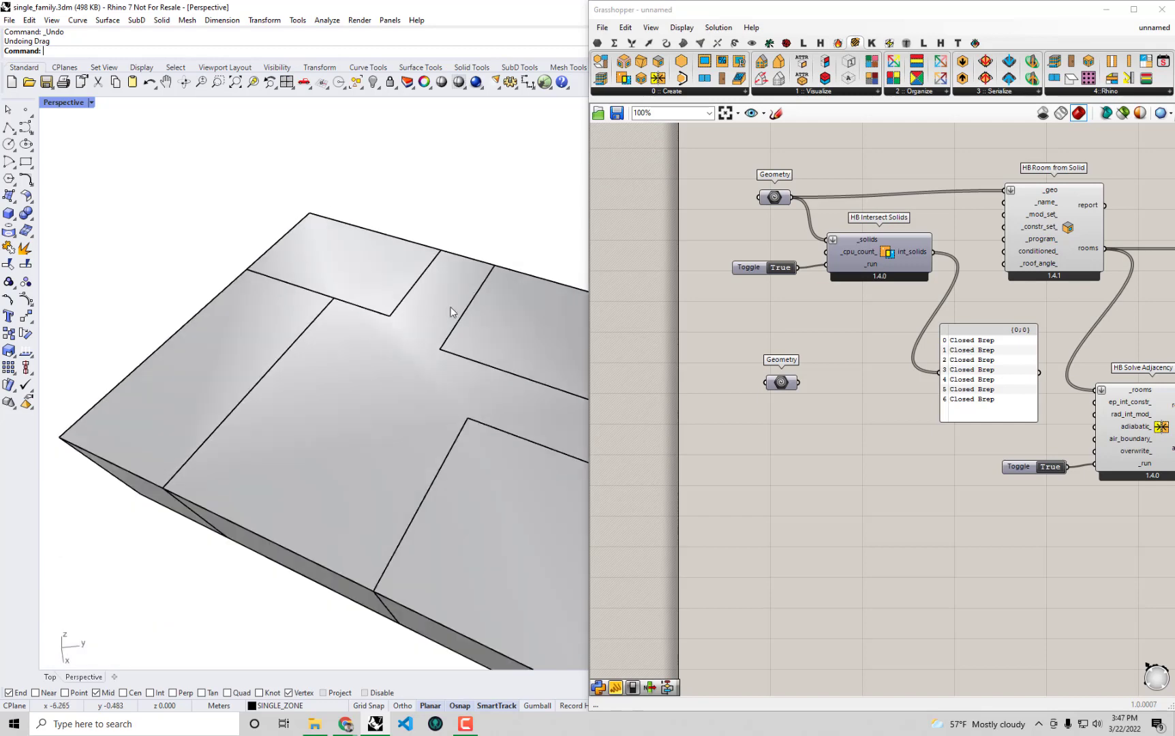
pyautogui.keyDown('shift'); pyautogui.moveTo(450, 308); pyautogui.dragTo(415, 267, button='right'); pyautogui.keyUp('shift')
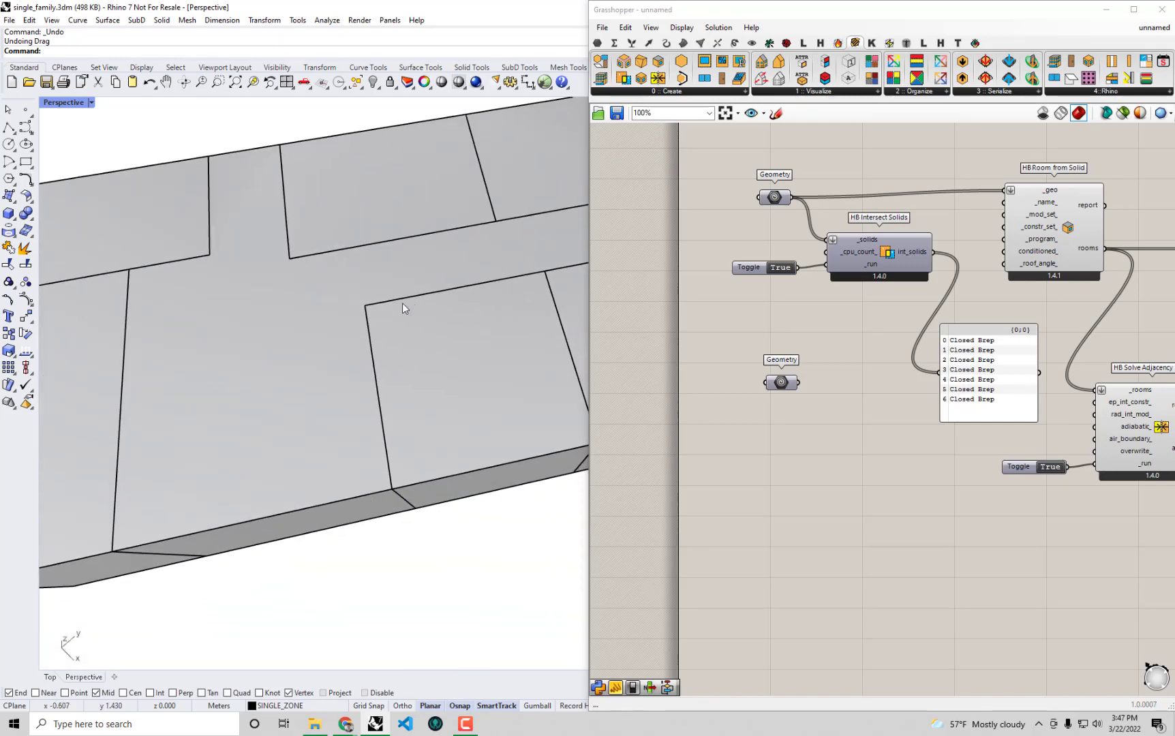
pyautogui.moveTo(399, 470); pyautogui.dragTo(412, 414, button='right')
pyautogui.scroll(5, 412, 414)
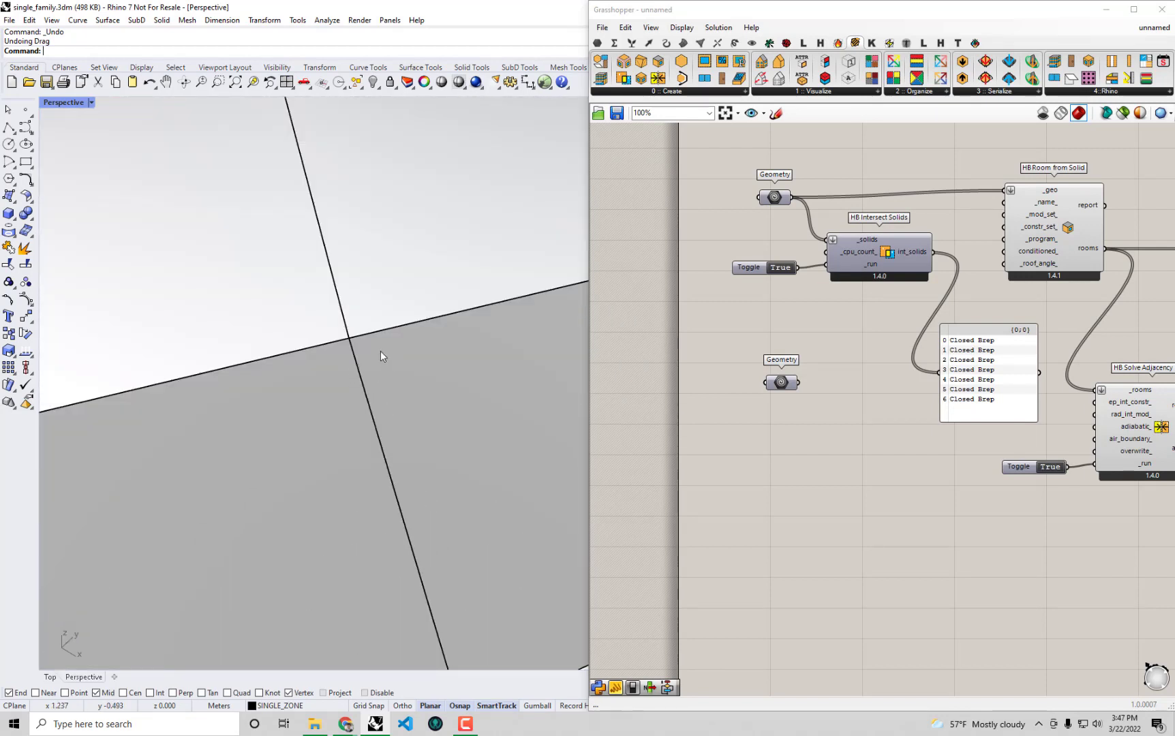
pyautogui.scroll(-4, 381, 351)
pyautogui.moveTo(380, 351); pyautogui.dragTo(403, 336, button='right')
pyautogui.scroll(-5, 403, 336)
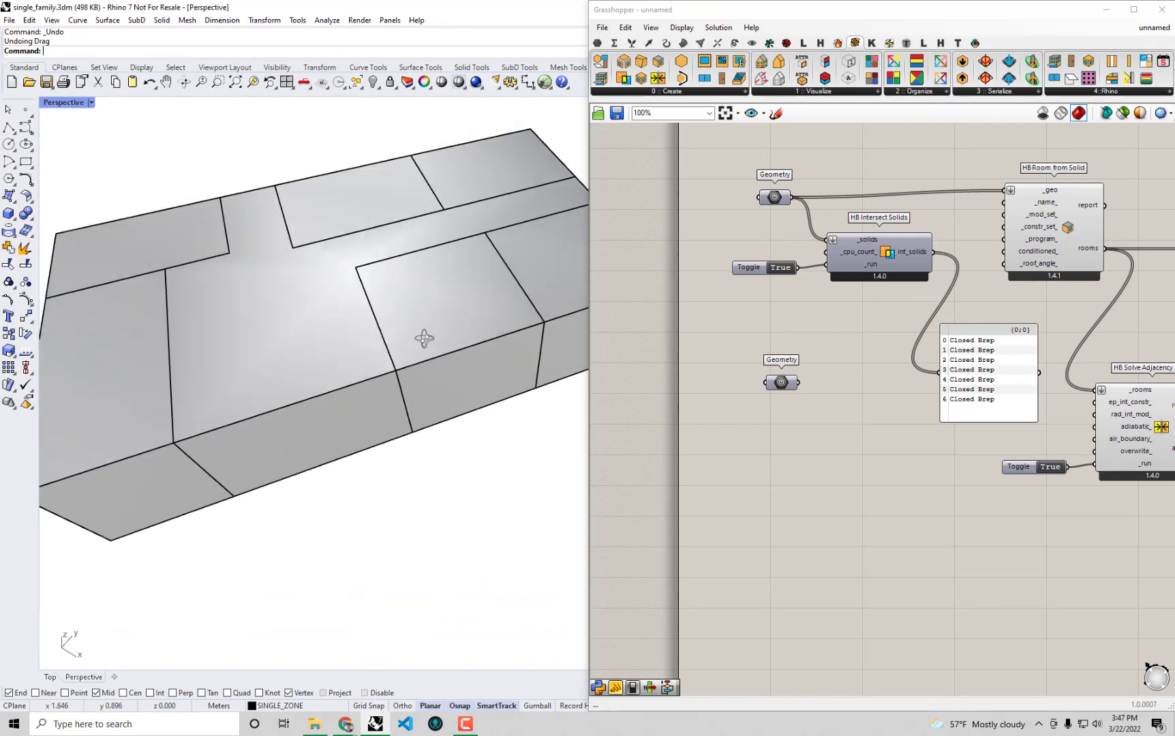
pyautogui.scroll(3, 424, 338)
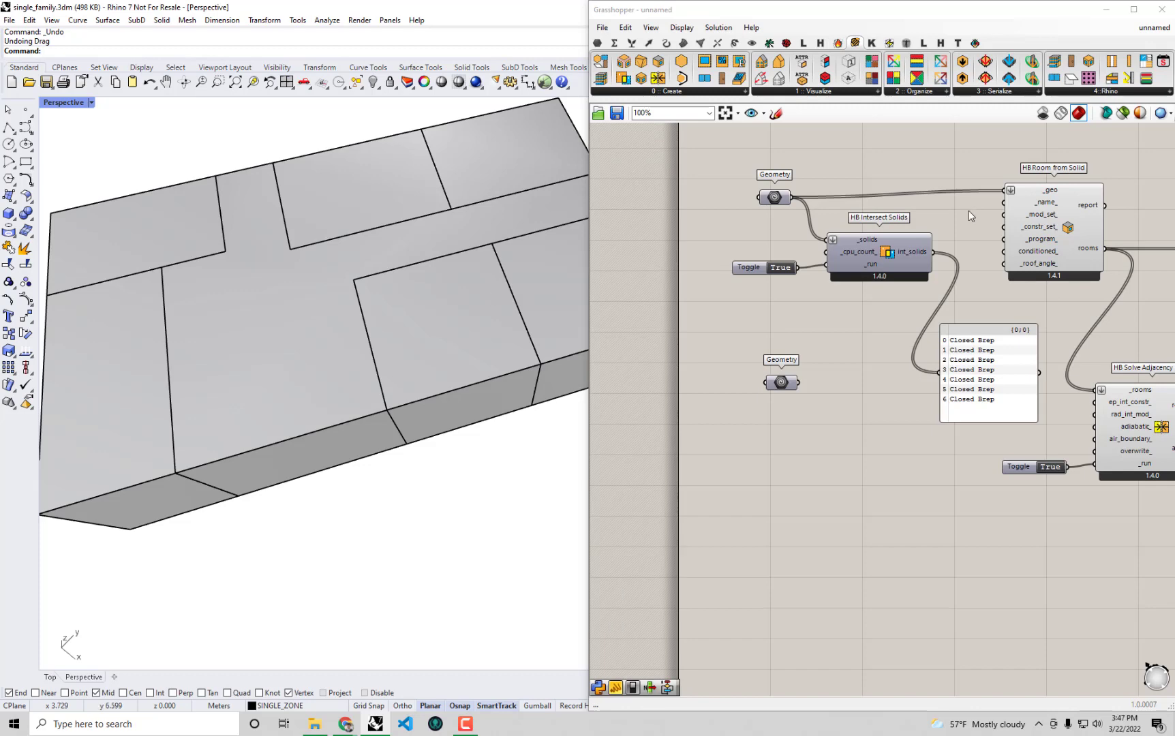
# Step: Delete the panel attached to HB Intersect Solids and remove all the baked room polysurfaces from the Rhino model
pyautogui.moveTo(913, 254); pyautogui.dragTo(867, 261, button='right')
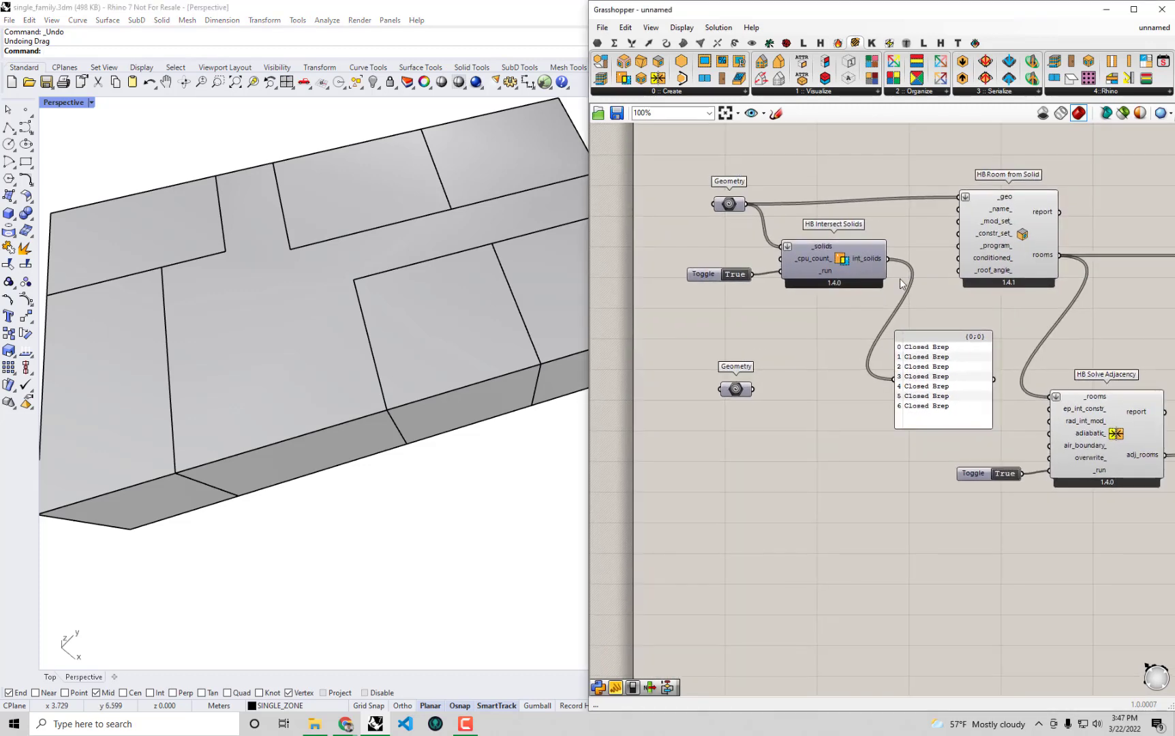
pyautogui.click(965, 376)
pyautogui.press('Delete')
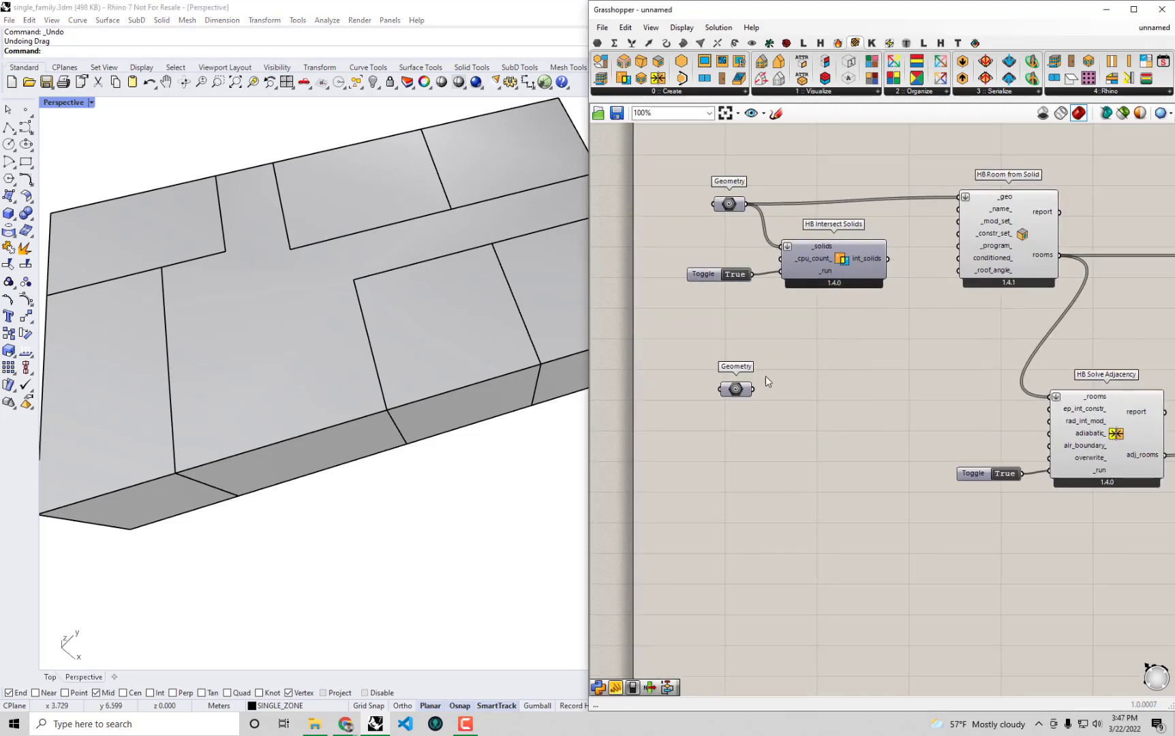
pyautogui.scroll(-3, 456, 328)
pyautogui.scroll(-2, 456, 327)
pyautogui.moveTo(532, 410); pyautogui.dragTo(267, 231)
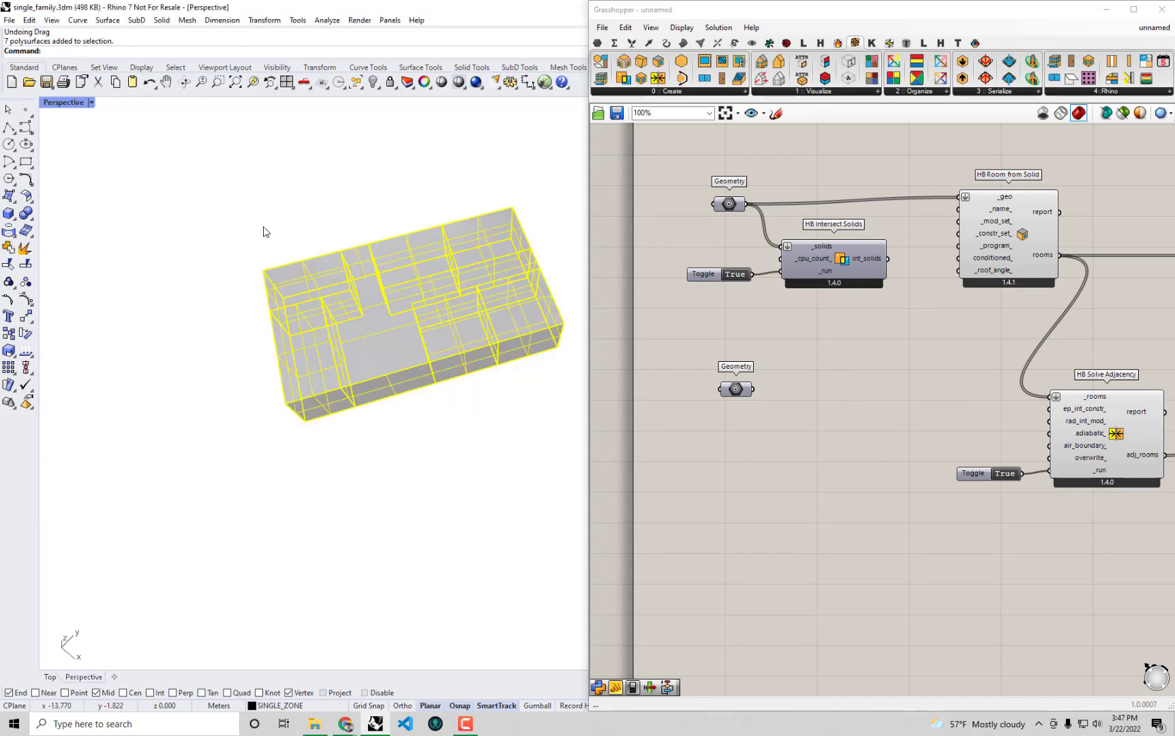
pyautogui.press('Delete')
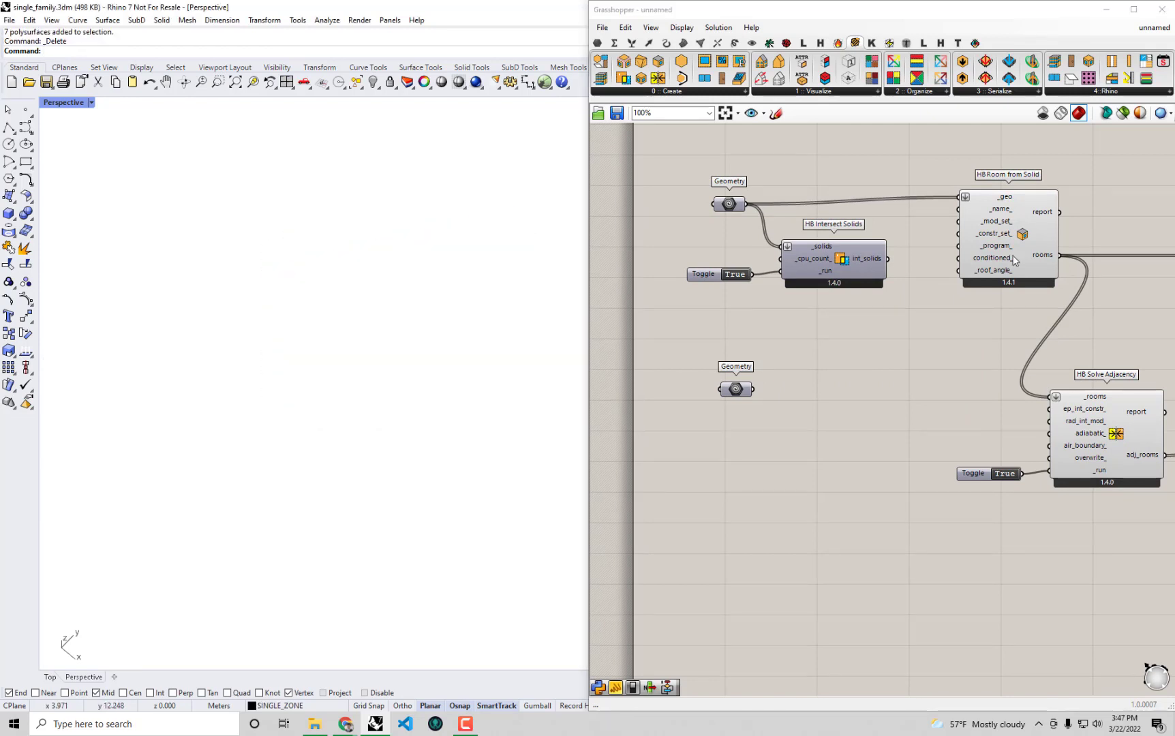
# Step: Feed int_solids into the _geo input of HB Room from Solid and line up HB Intersect Solids, its toggle and HB Room from Solid
pyautogui.moveTo(890, 270); pyautogui.dragTo(859, 296, button='right')
pyautogui.moveTo(857, 285); pyautogui.dragTo(925, 227)
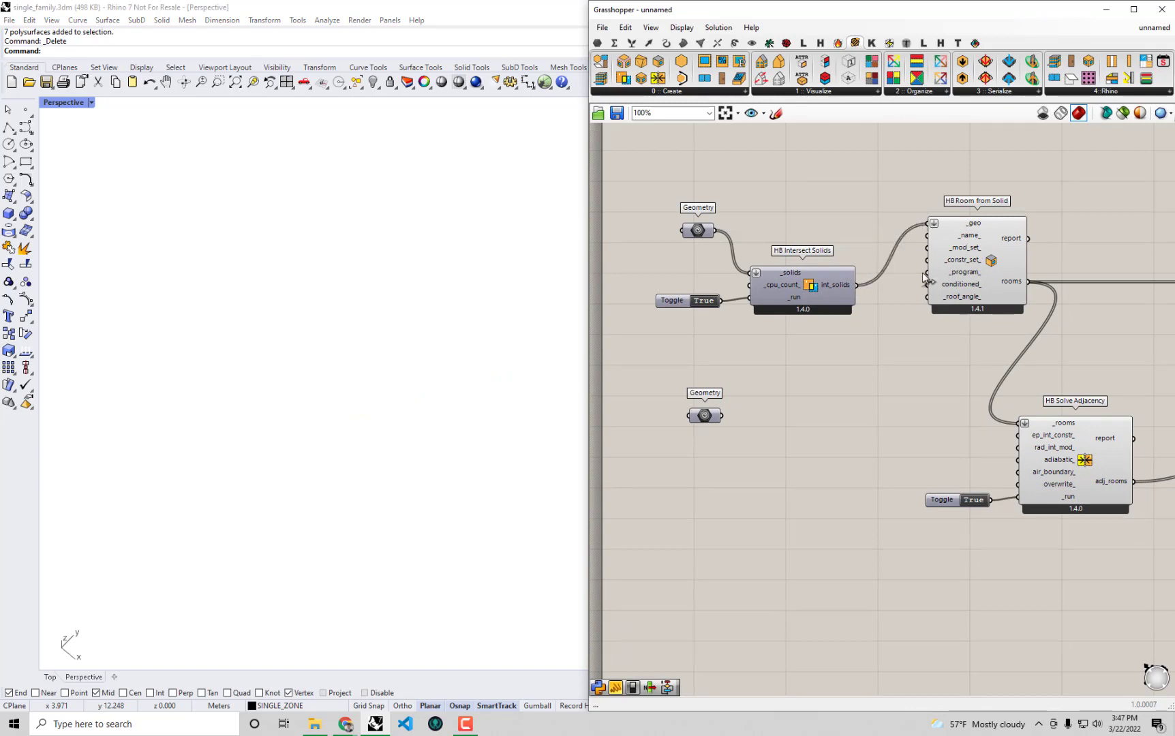
pyautogui.moveTo(910, 334); pyautogui.dragTo(647, 263)
pyautogui.moveTo(801, 285); pyautogui.dragTo(842, 249)
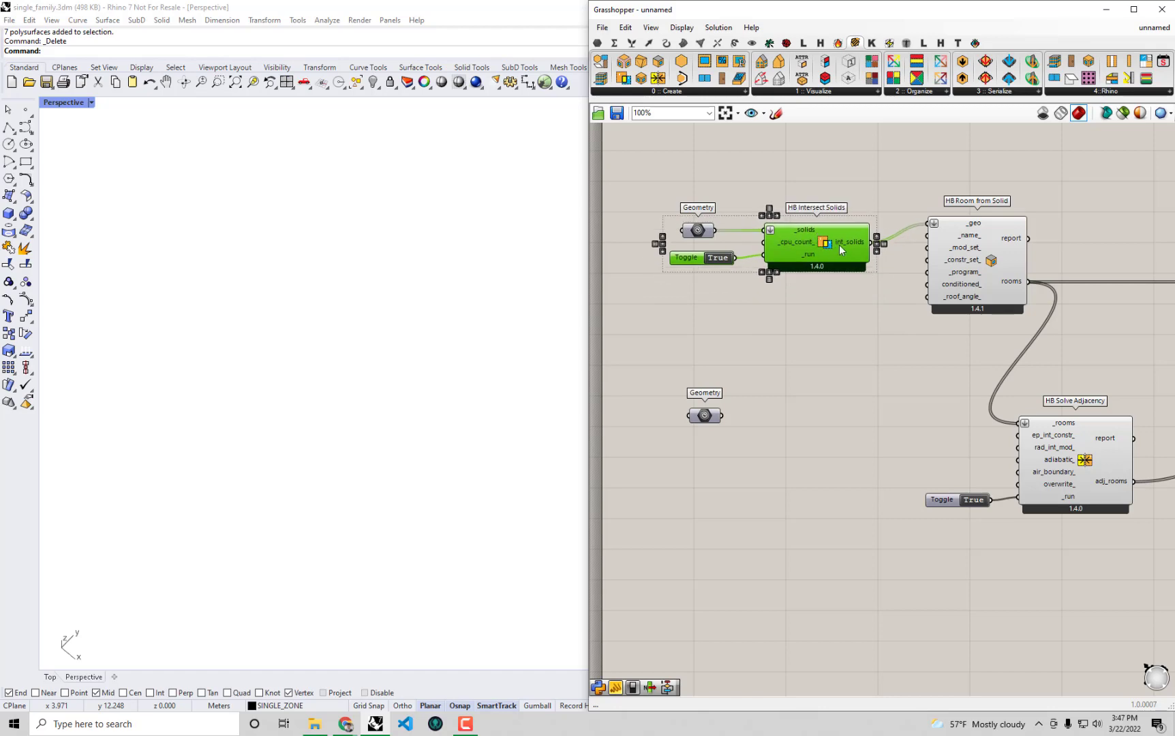
pyautogui.moveTo(992, 252); pyautogui.dragTo(956, 271)
# Step: Move HB Solve Adjacency and its toggle up closer to HB Room from Solid
pyautogui.moveTo(957, 270); pyautogui.dragTo(786, 229, button='right')
pyautogui.click(907, 387)
pyautogui.moveTo(923, 540); pyautogui.dragTo(757, 417)
pyautogui.moveTo(894, 410); pyautogui.dragTo(920, 320)
pyautogui.moveTo(920, 320); pyautogui.dragTo(717, 260, button='right')
# Step: Turn on the preview of the Geometry parameter after HB Visualize by BC and inspect the house's interior surface-boundary walls
pyautogui.click(957, 327)
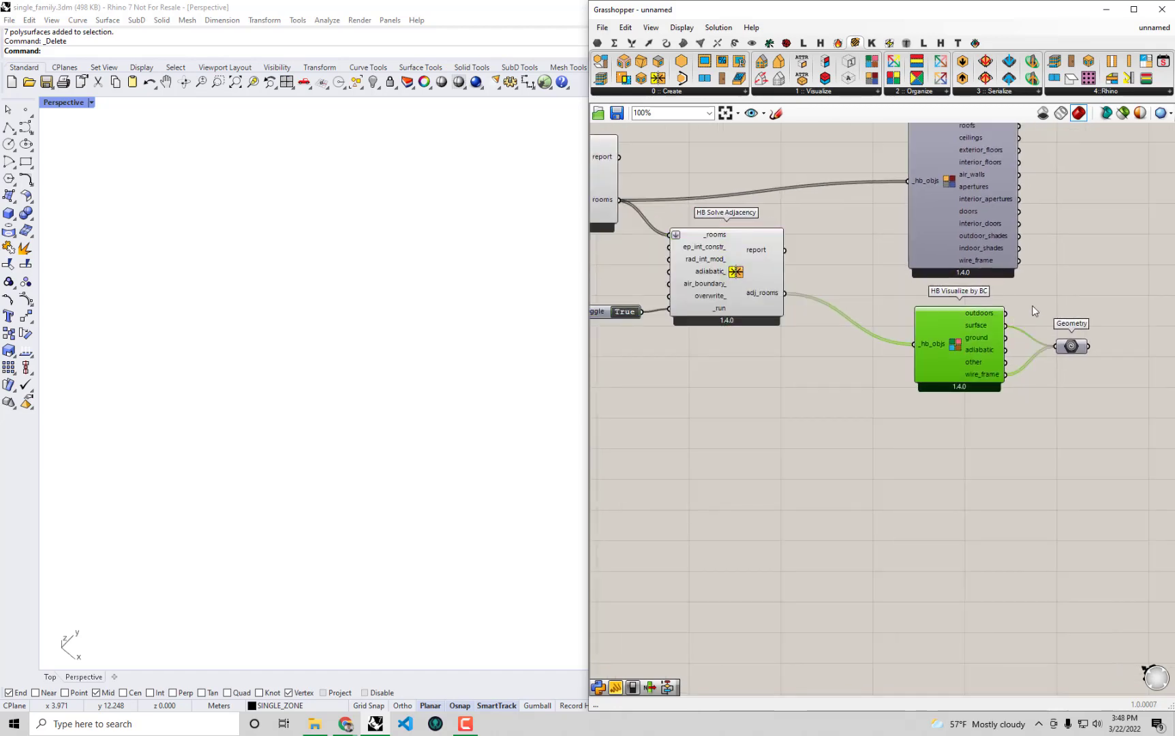
pyautogui.click(1083, 348)
pyautogui.rightClick(1084, 348)
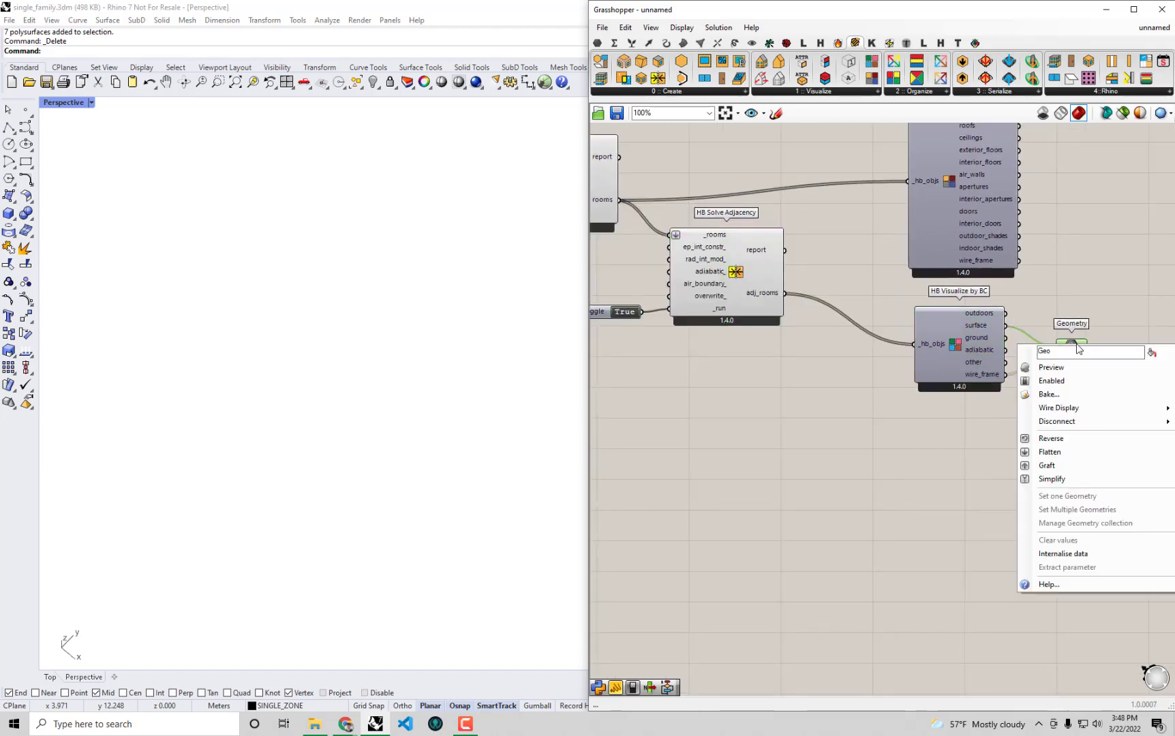
pyautogui.click(1097, 368)
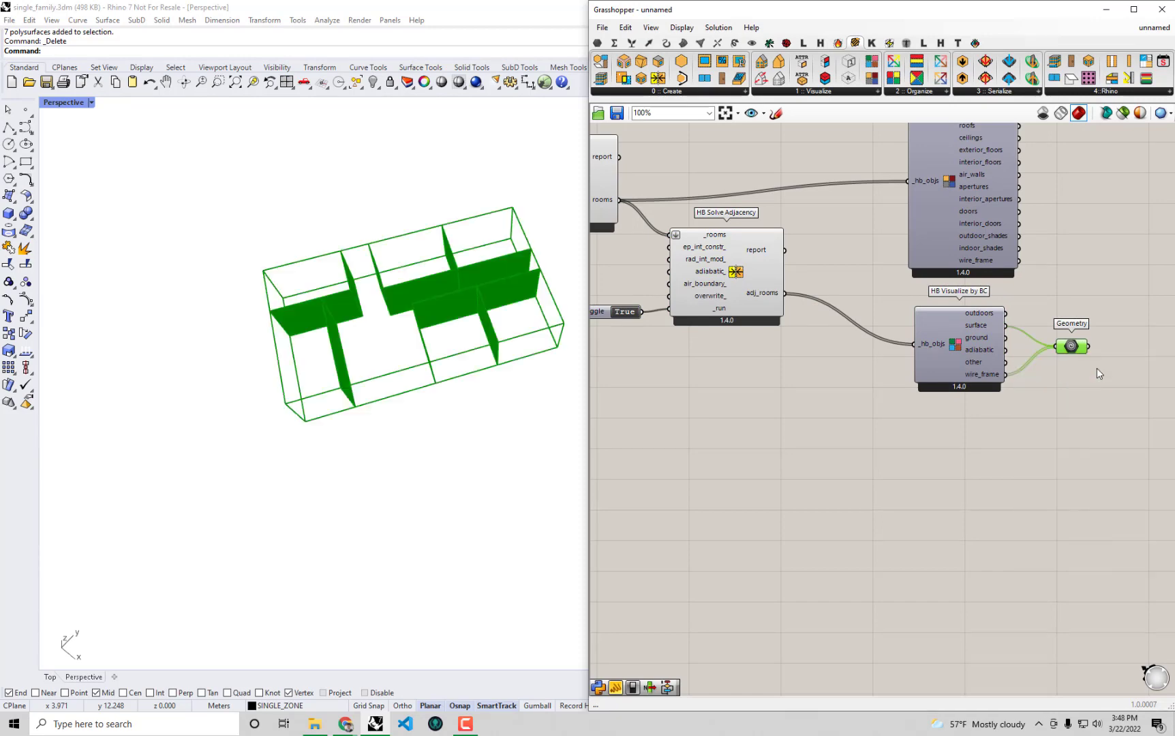
pyautogui.click(905, 440)
pyautogui.moveTo(381, 313); pyautogui.dragTo(440, 394, button='right')
pyautogui.scroll(5, 436, 391)
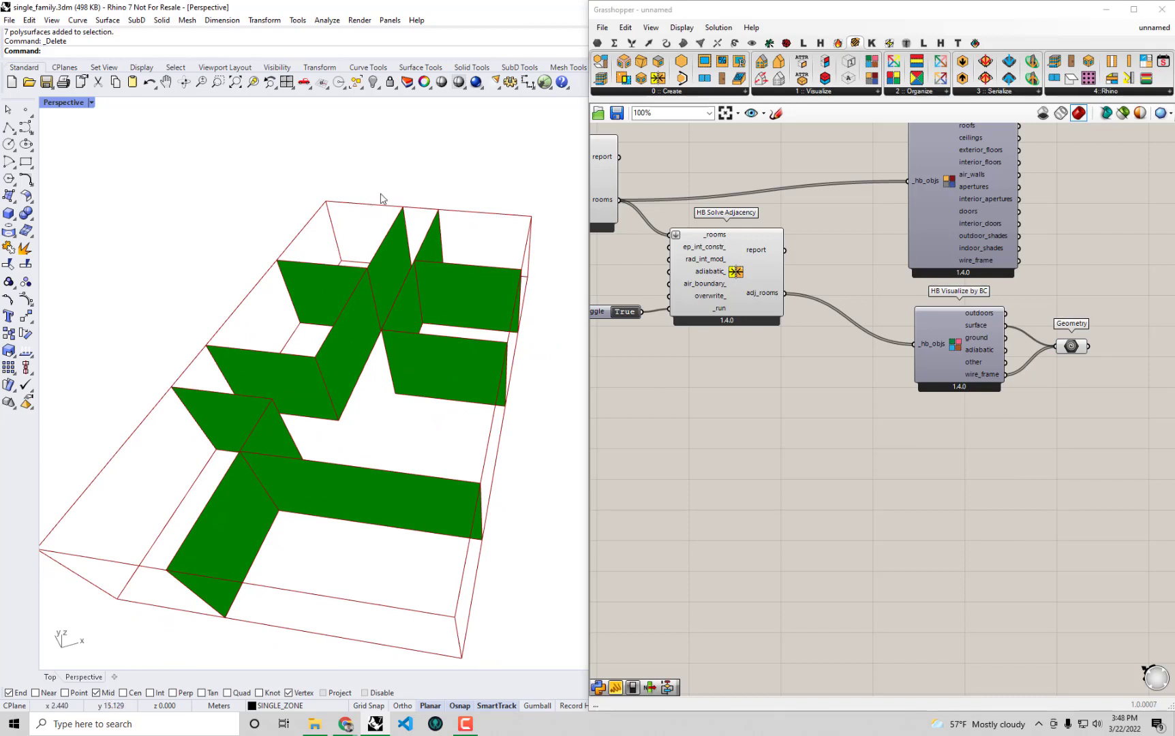
pyautogui.moveTo(377, 311); pyautogui.dragTo(374, 353, button='right')
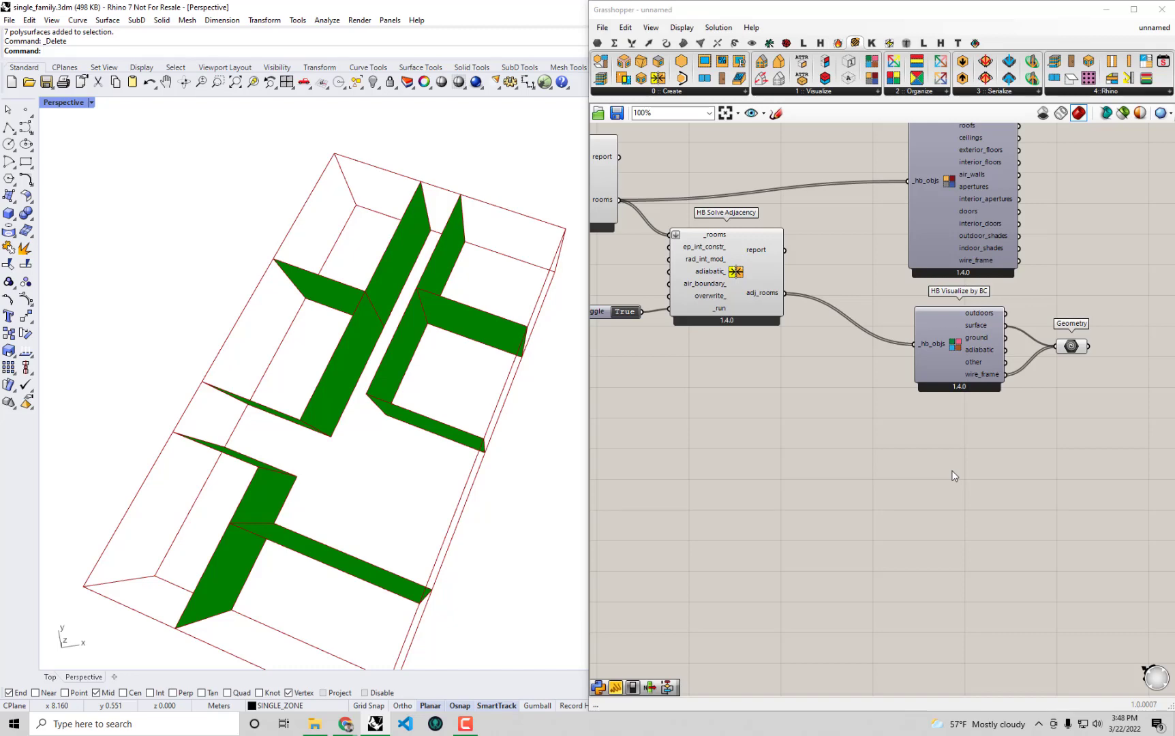
# Step: Review the chain from the zone Geometry parameter through HB Intersect Solids and HB Room from Solid to HB Solve Adjacency
pyautogui.scroll(-3, 782, 394)
pyautogui.scroll(3, 685, 230)
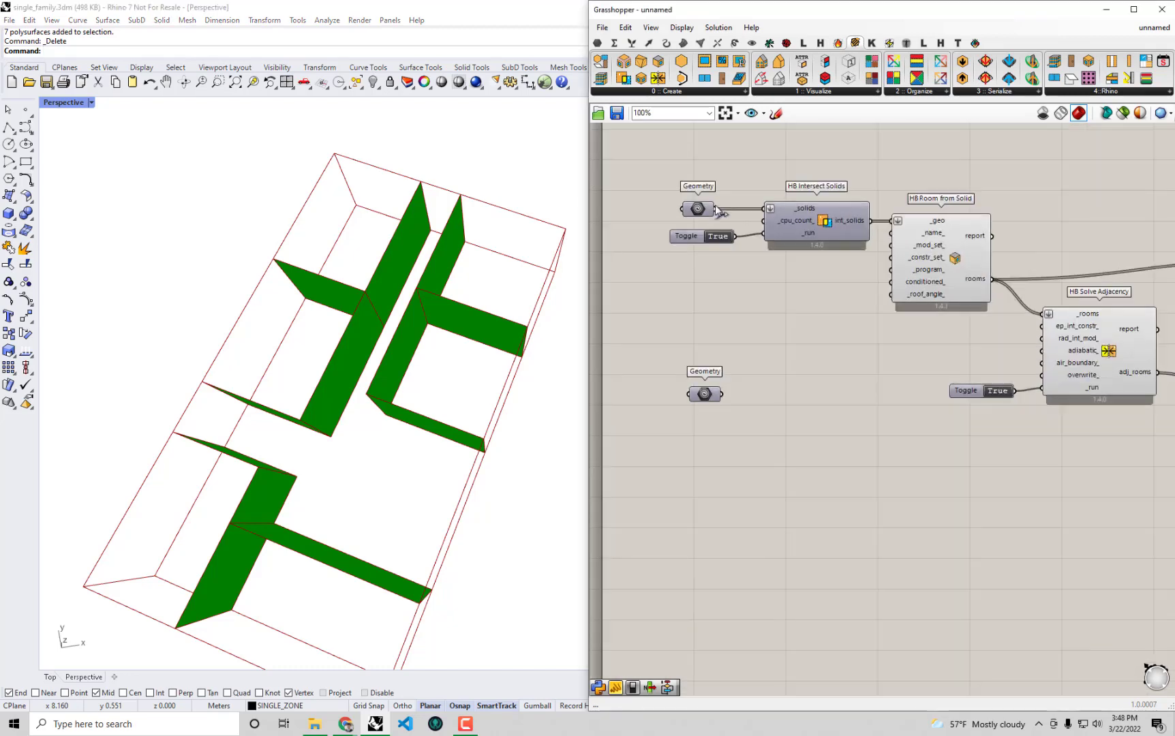
pyautogui.moveTo(706, 210)
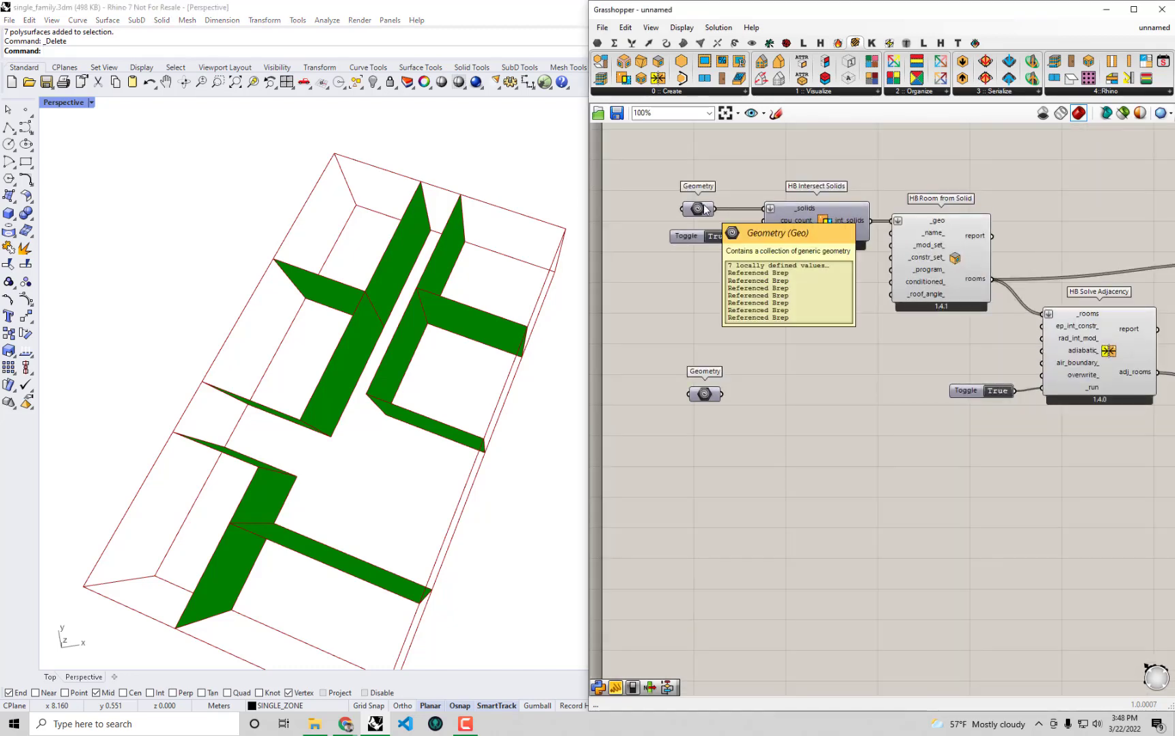
pyautogui.click(824, 218)
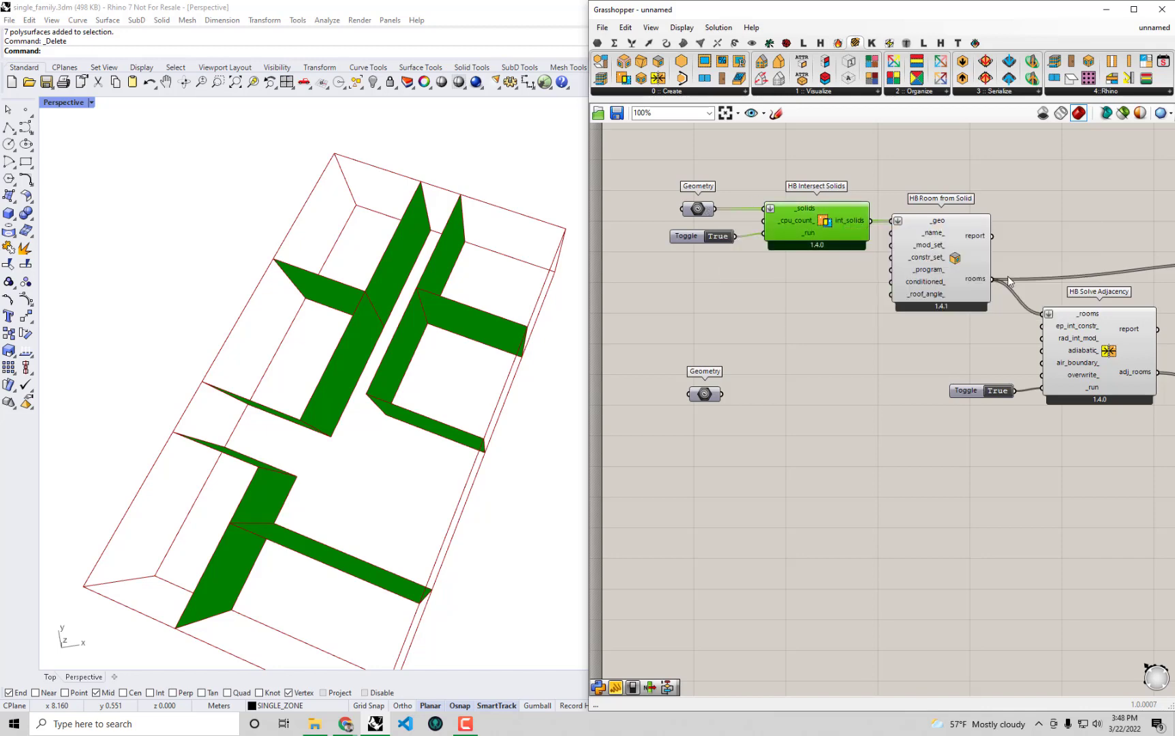
pyautogui.click(971, 289)
pyautogui.moveTo(977, 281); pyautogui.dragTo(861, 199, button='right')
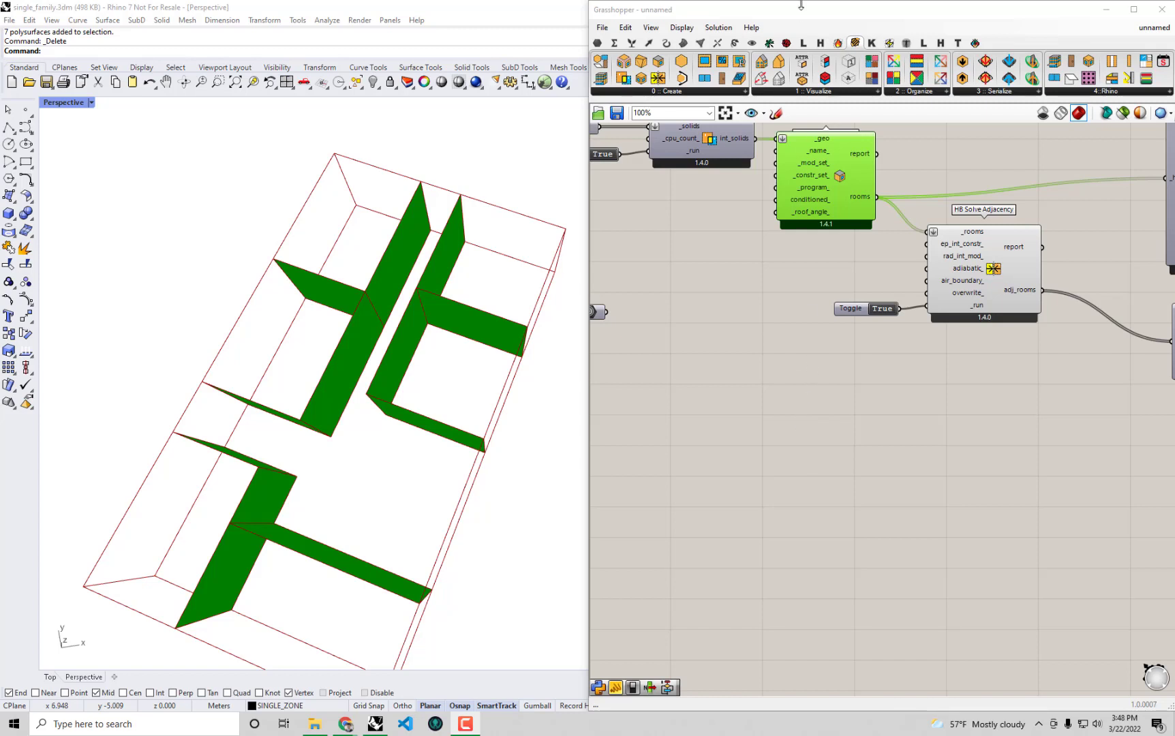
# Step: Maximize Grasshopper, bring the unconnected Geometry parameter below HB Solve Adjacency, and wire it into the _geo input of a new HB Aperture
pyautogui.doubleClick(878, 11)
pyautogui.moveTo(525, 256); pyautogui.dragTo(652, 337, button='right')
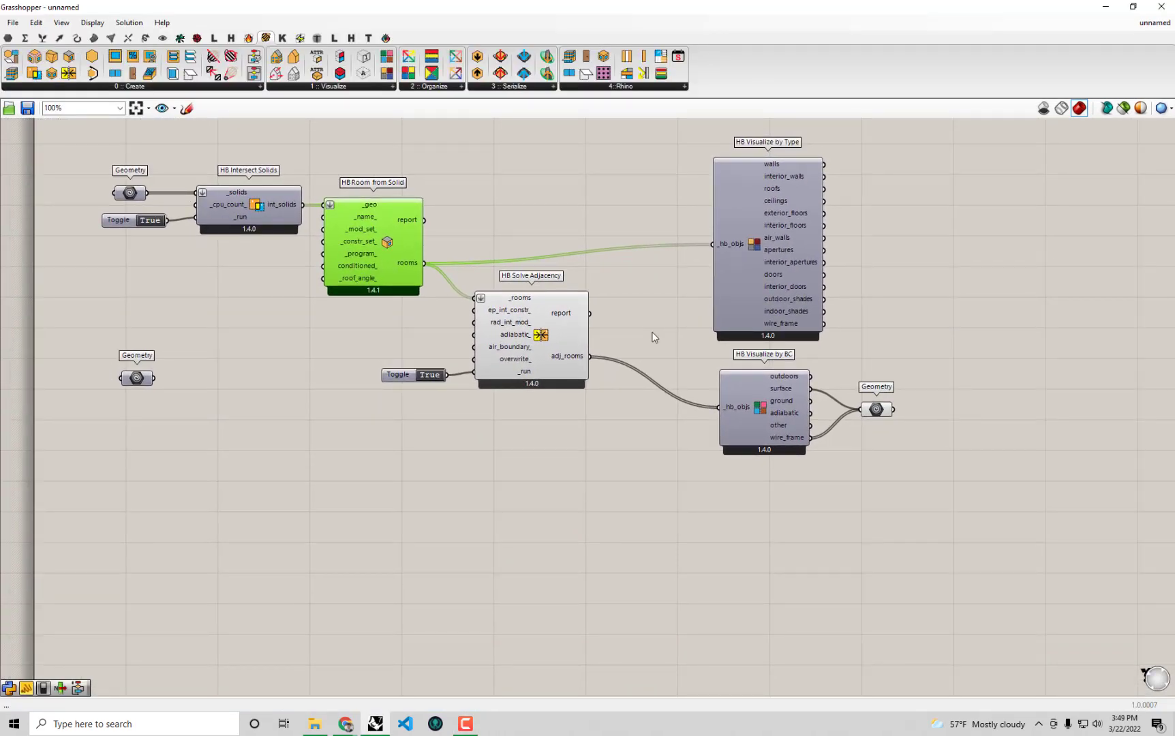
pyautogui.moveTo(139, 378); pyautogui.dragTo(388, 475)
pyautogui.moveTo(119, 74); pyautogui.dragTo(539, 506)
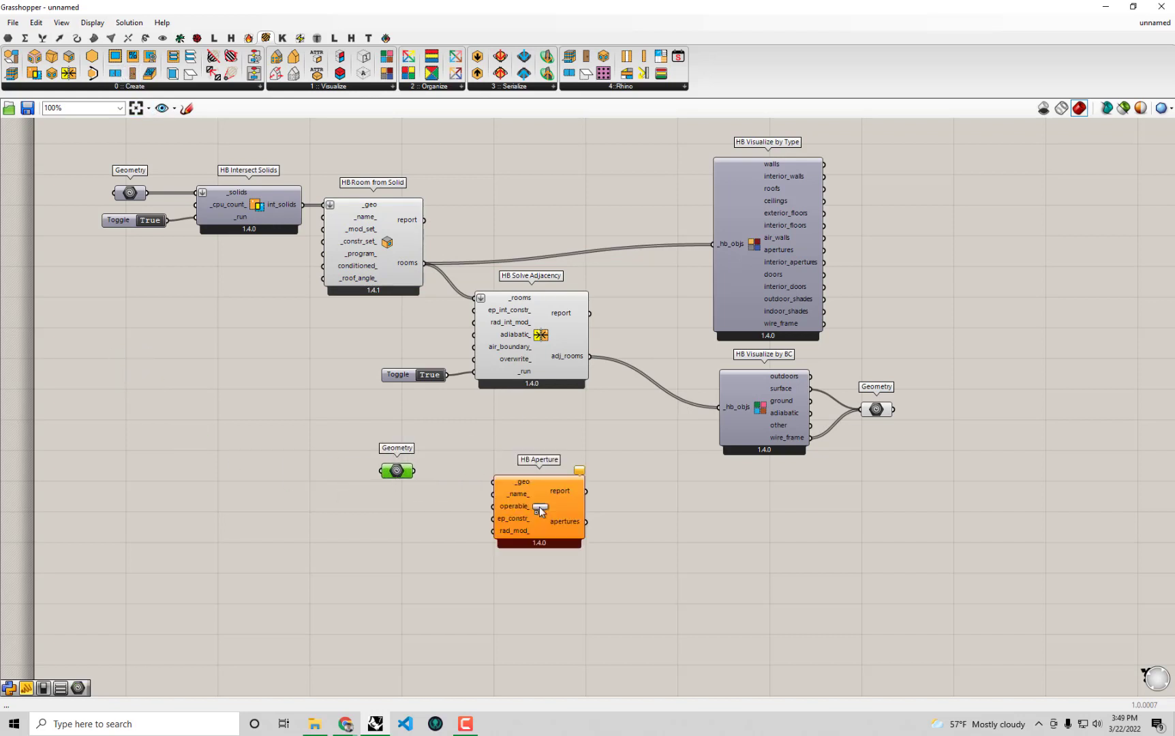
pyautogui.scroll(2, 430, 473)
pyautogui.moveTo(407, 471); pyautogui.dragTo(519, 491)
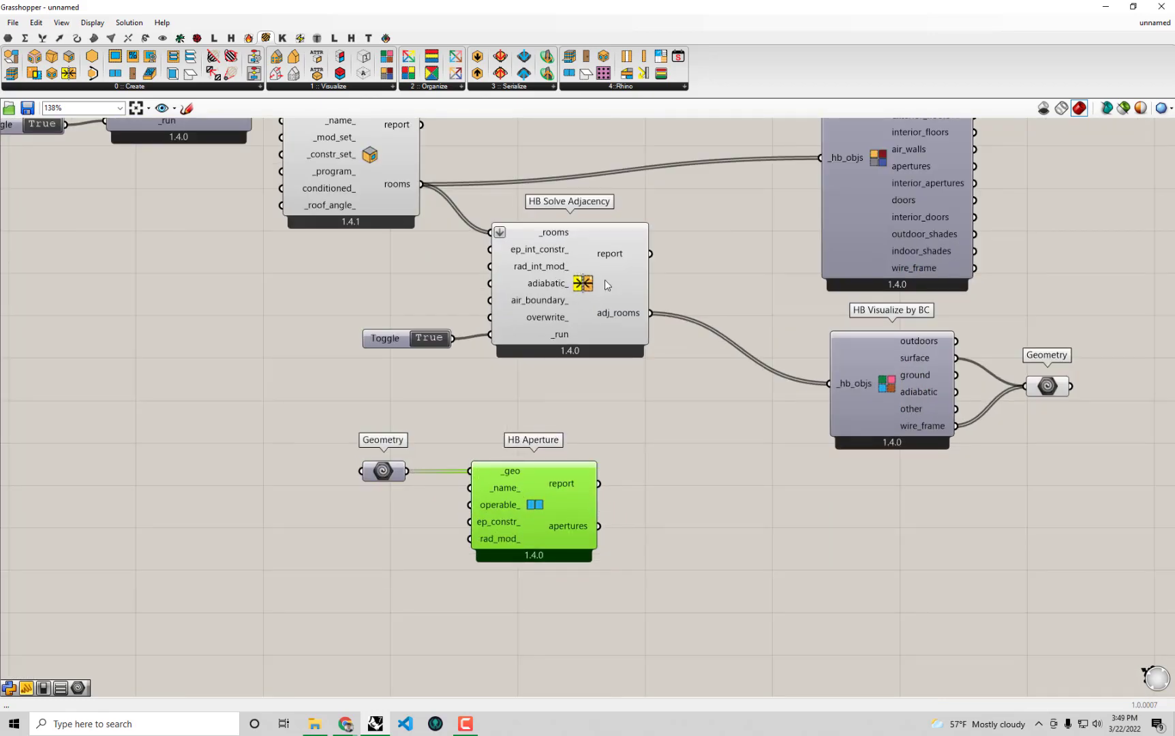
# Step: Move HB Visualize by Type, HB Visualize by BC and their Geometry parameter farther from HB Solve Adjacency to free up space
pyautogui.moveTo(607, 285); pyautogui.dragTo(455, 310, button='right')
pyautogui.moveTo(913, 451); pyautogui.dragTo(858, 175)
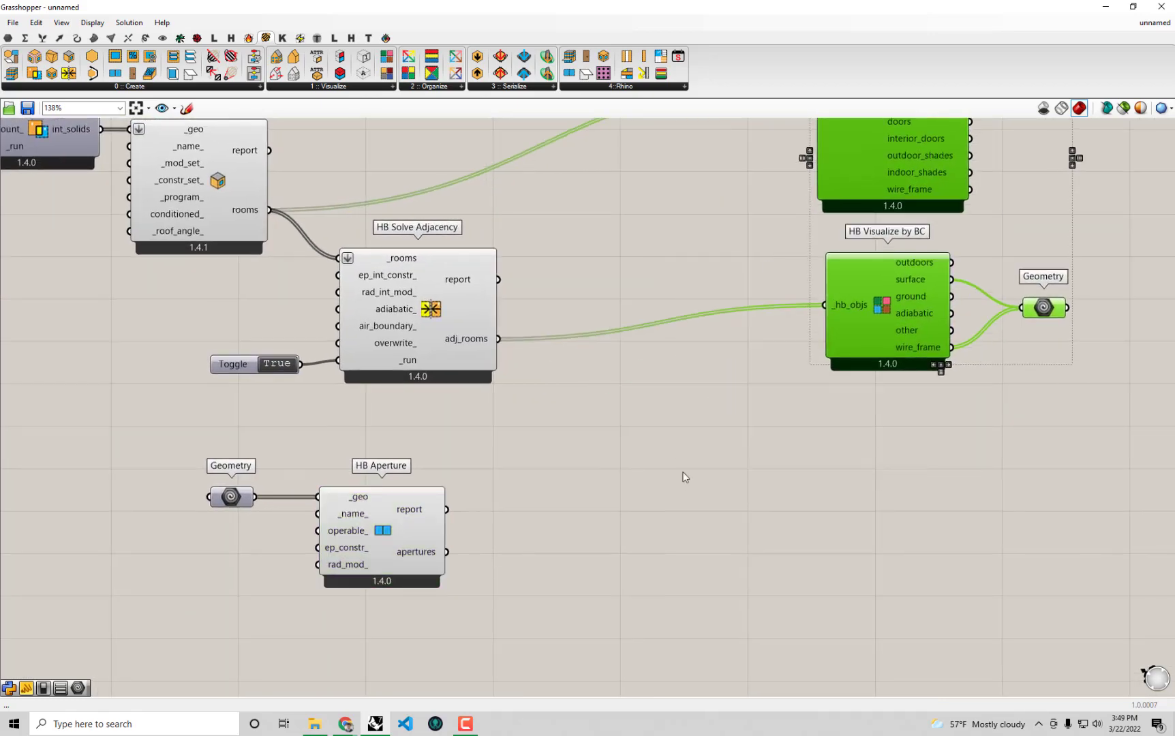
pyautogui.click(590, 515)
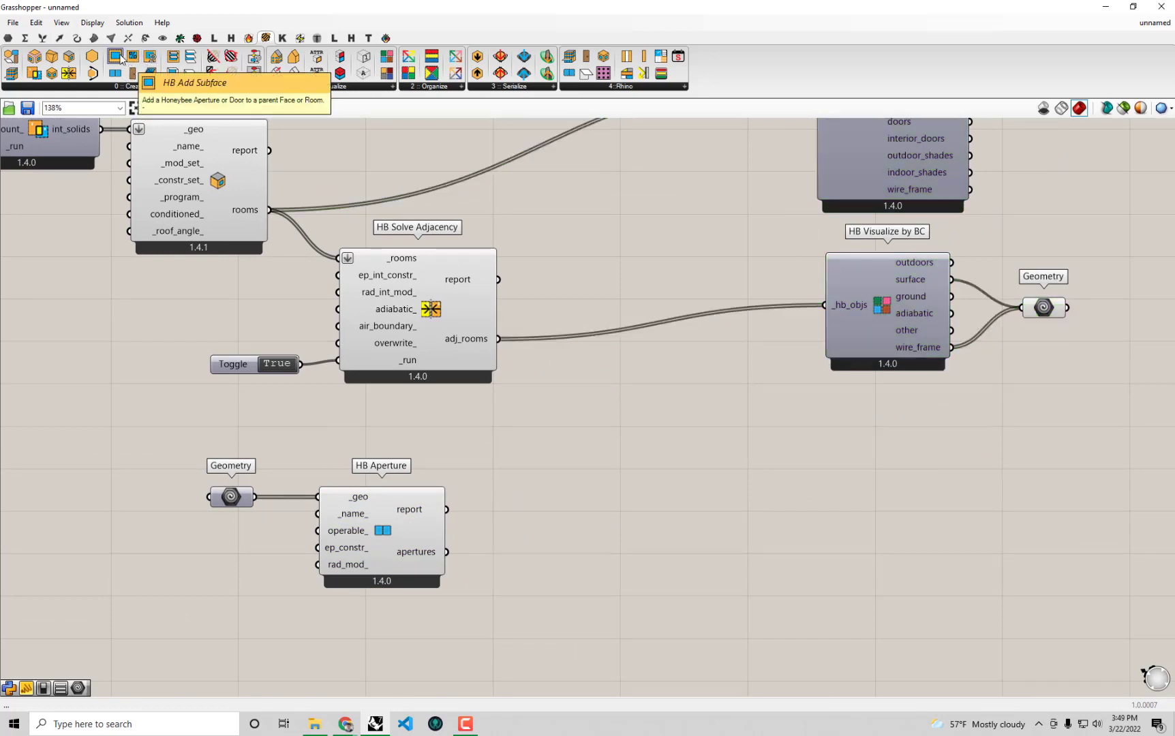
# Step: Add an HB Add Subface component with adj_rooms feeding _hb_obj and apertures feeding _sub_faces
pyautogui.moveTo(120, 58); pyautogui.dragTo(698, 456)
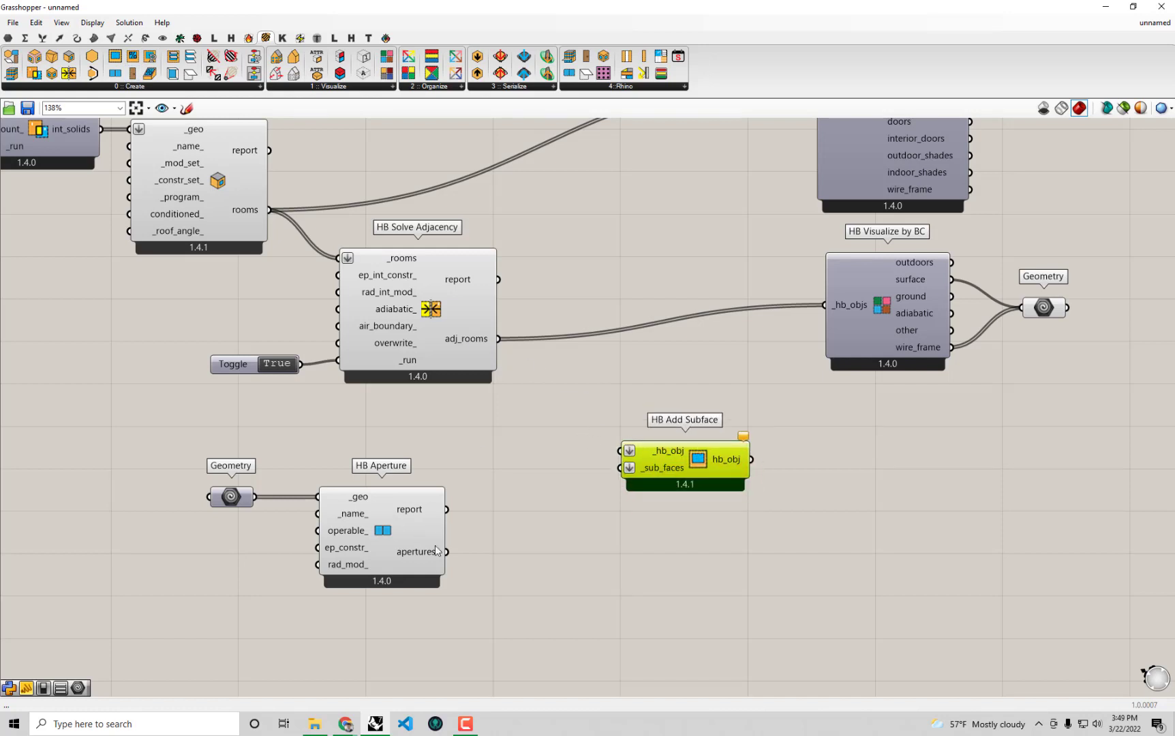
pyautogui.moveTo(446, 551); pyautogui.dragTo(620, 468)
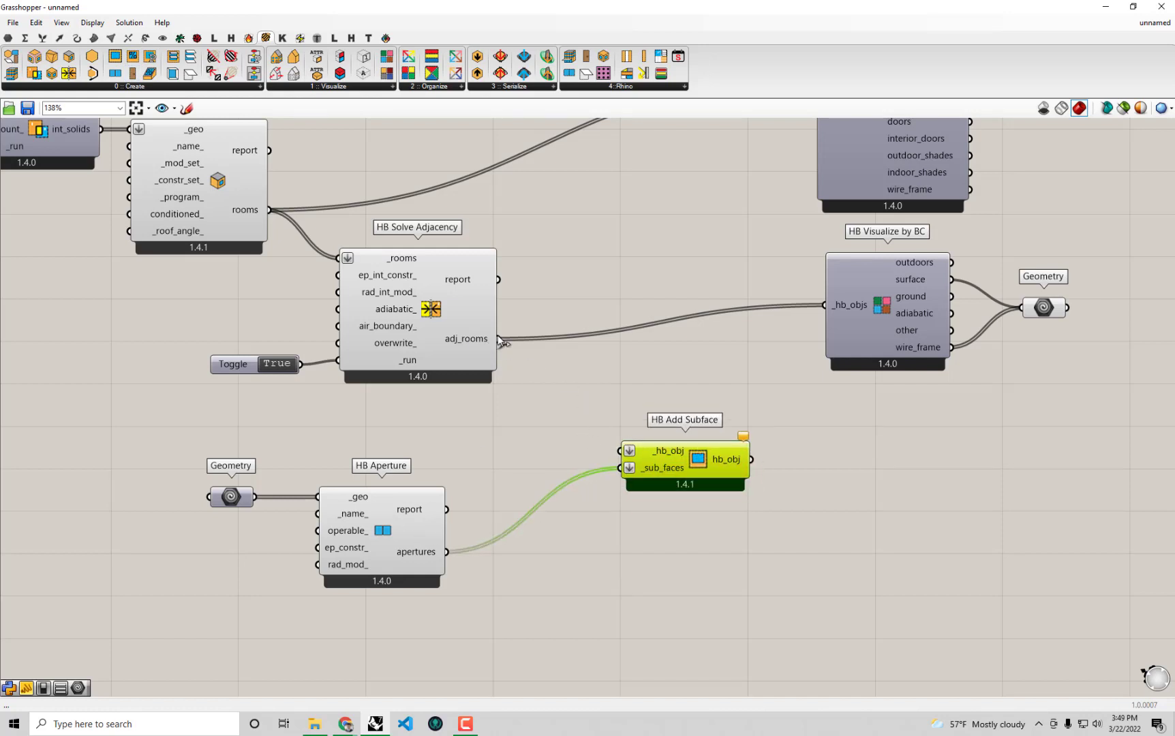
pyautogui.moveTo(500, 339); pyautogui.dragTo(642, 359)
pyautogui.moveTo(661, 383); pyautogui.dragTo(580, 536, button='right')
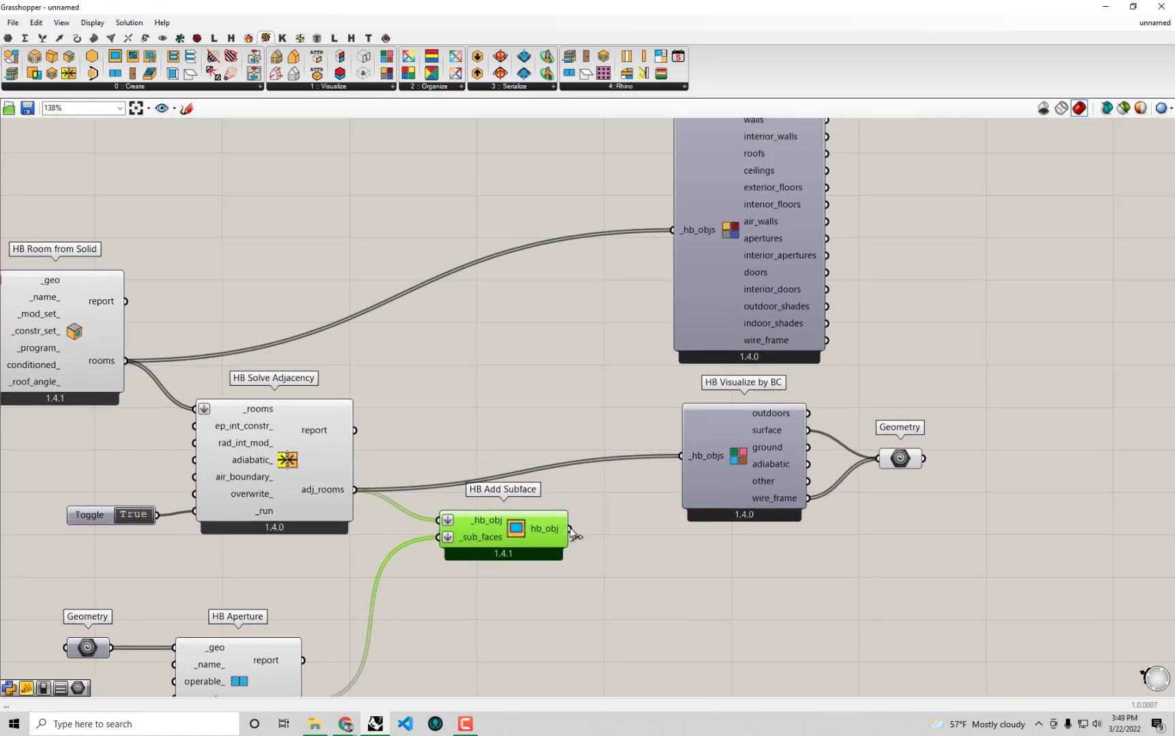
# Step: Feed HB Add Subface's hb_obj into HB Visualize by Type and preview the house with windows in Rhino beside Grasshopper
pyautogui.moveTo(571, 533); pyautogui.dragTo(673, 229)
pyautogui.moveTo(737, 245); pyautogui.dragTo(744, 311, button='right')
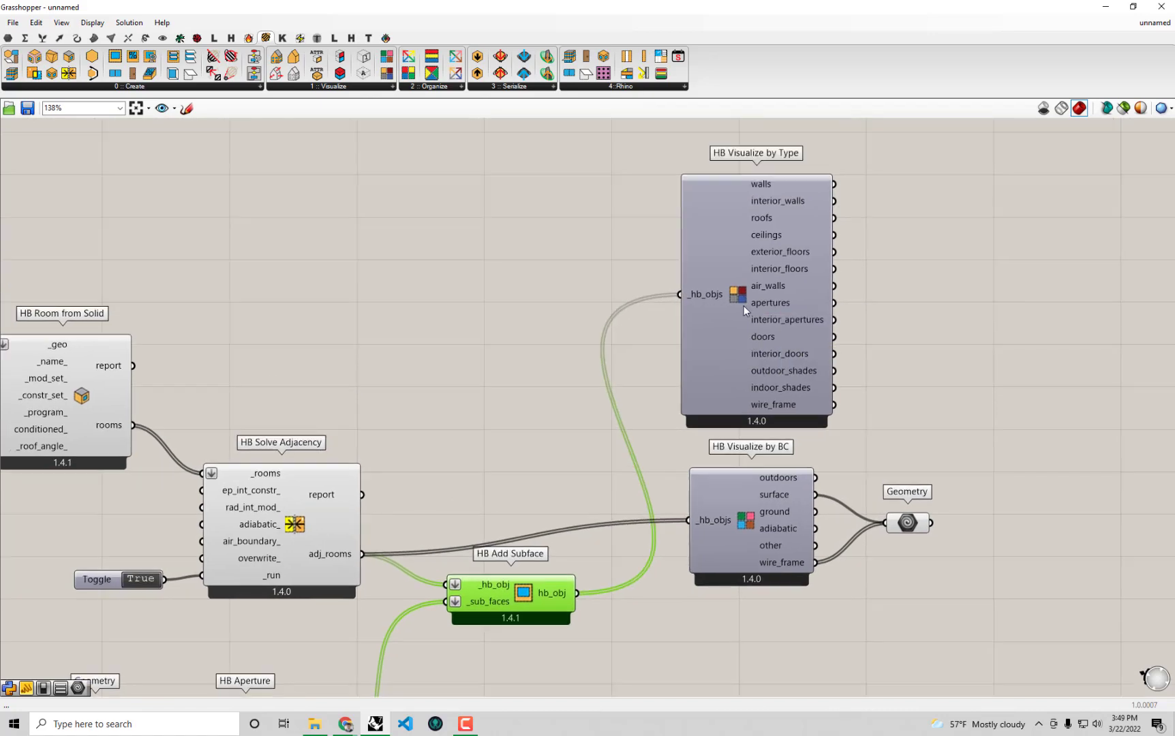
pyautogui.rightClick(737, 293)
pyautogui.click(797, 387)
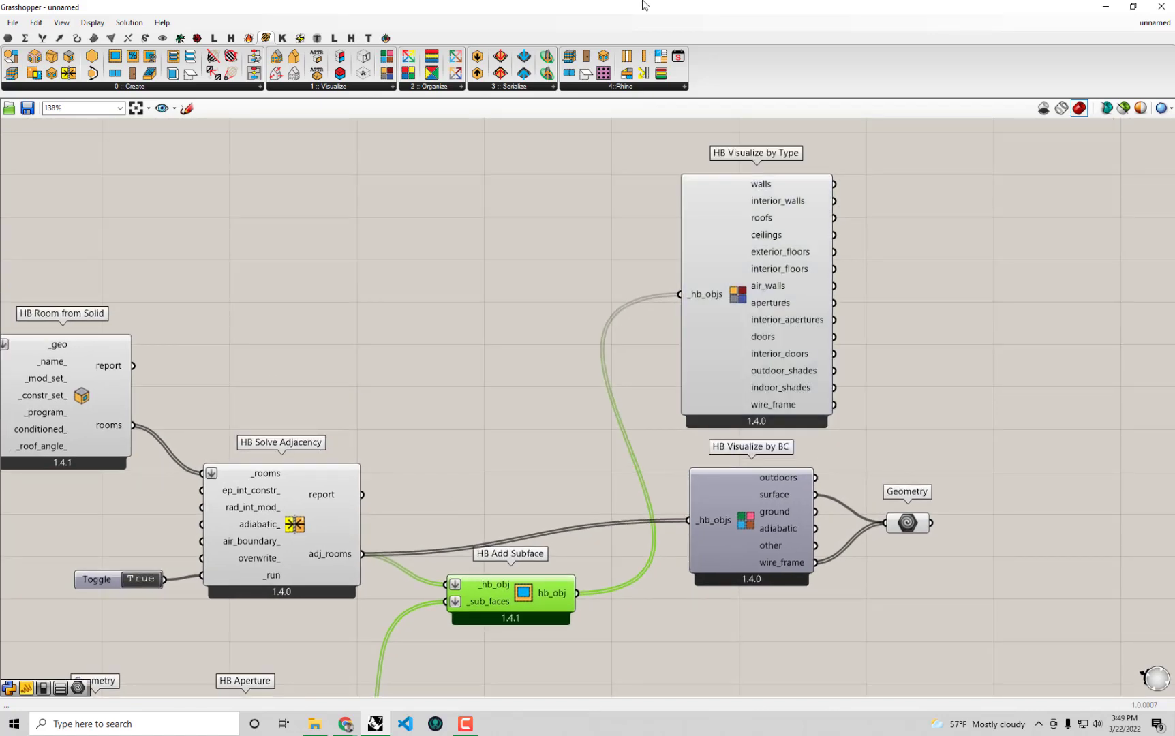
pyautogui.press('super+Right')
pyautogui.moveTo(342, 325); pyautogui.dragTo(373, 342, button='right')
# Step: Replace the _hb_objs source of HB Visualize by BC with the hb_obj output of HB Add Subface
pyautogui.moveTo(1095, 312); pyautogui.dragTo(743, 178, button='right')
pyautogui.scroll(-2, 943, 267)
pyautogui.moveTo(825, 392); pyautogui.dragTo(912, 338)
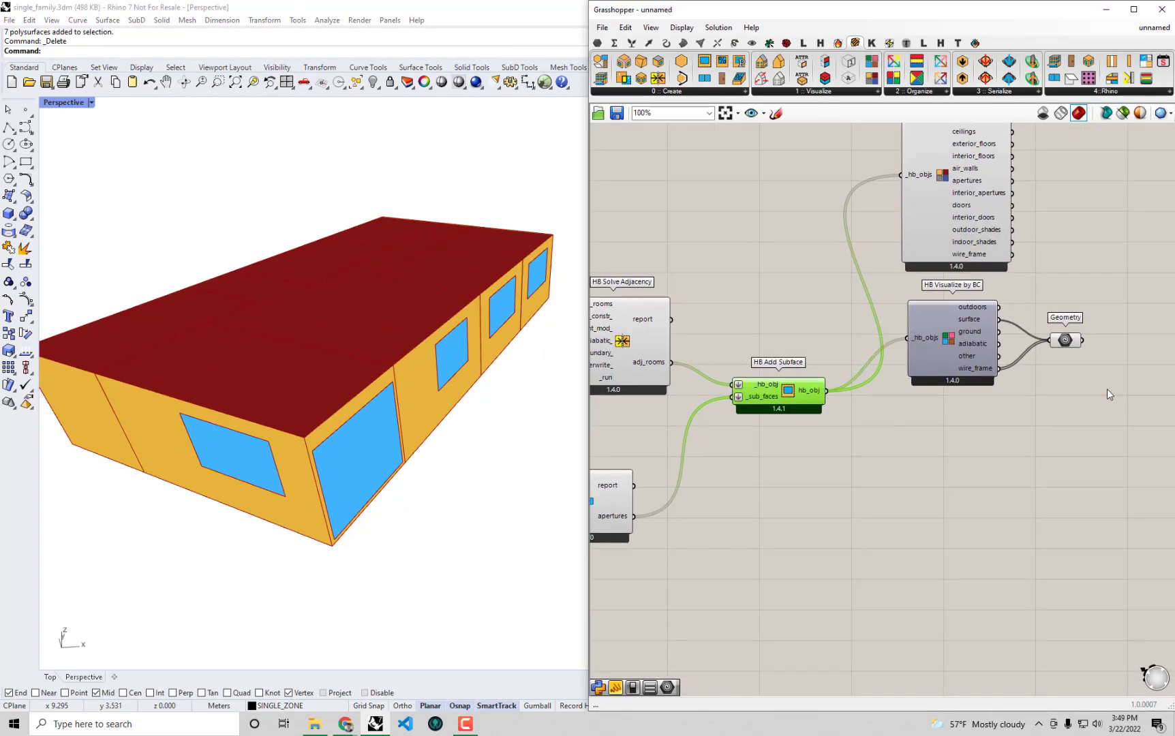
# Step: Group HB Visualize by Type, HB Visualize by BC and the Geometry parameter, and move the group away from HB Add Subface
pyautogui.moveTo(1149, 410); pyautogui.dragTo(921, 291)
pyautogui.keyDown('shift'); pyautogui.click(905, 204); pyautogui.keyUp('shift')
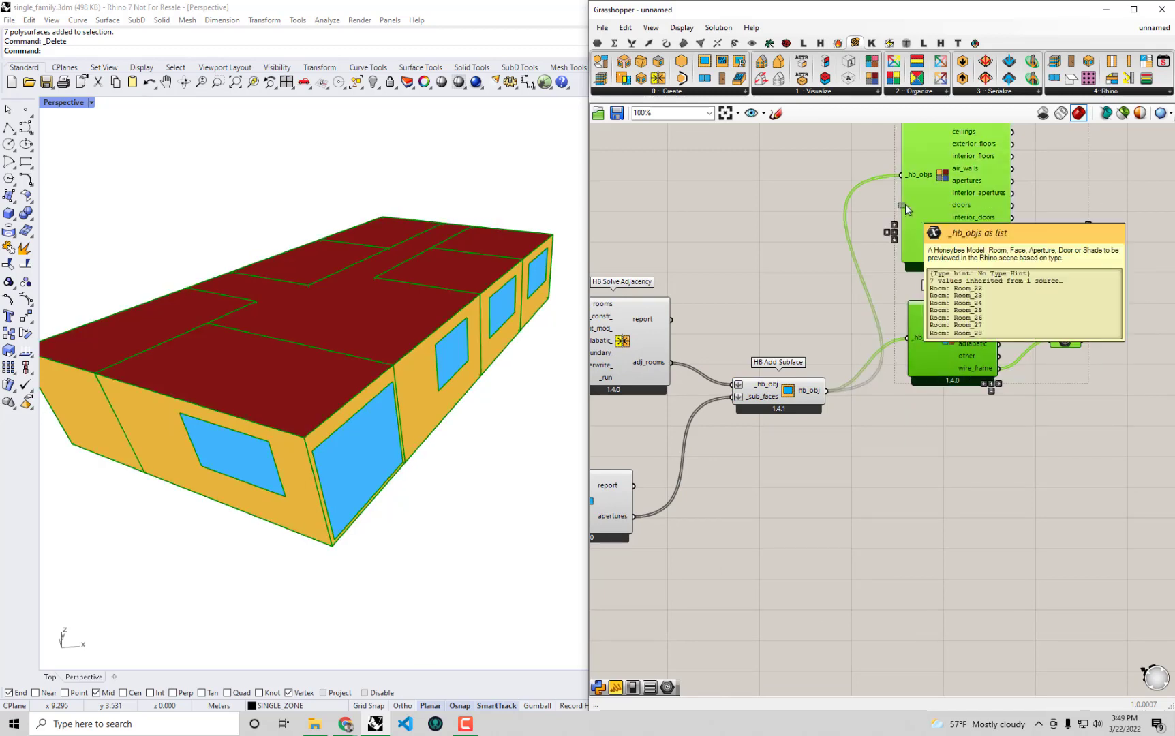
pyautogui.moveTo(1007, 286); pyautogui.dragTo(945, 361, button='right')
pyautogui.moveTo(984, 348); pyautogui.dragTo(1107, 333)
pyautogui.moveTo(1034, 463); pyautogui.dragTo(1019, 452, button='right')
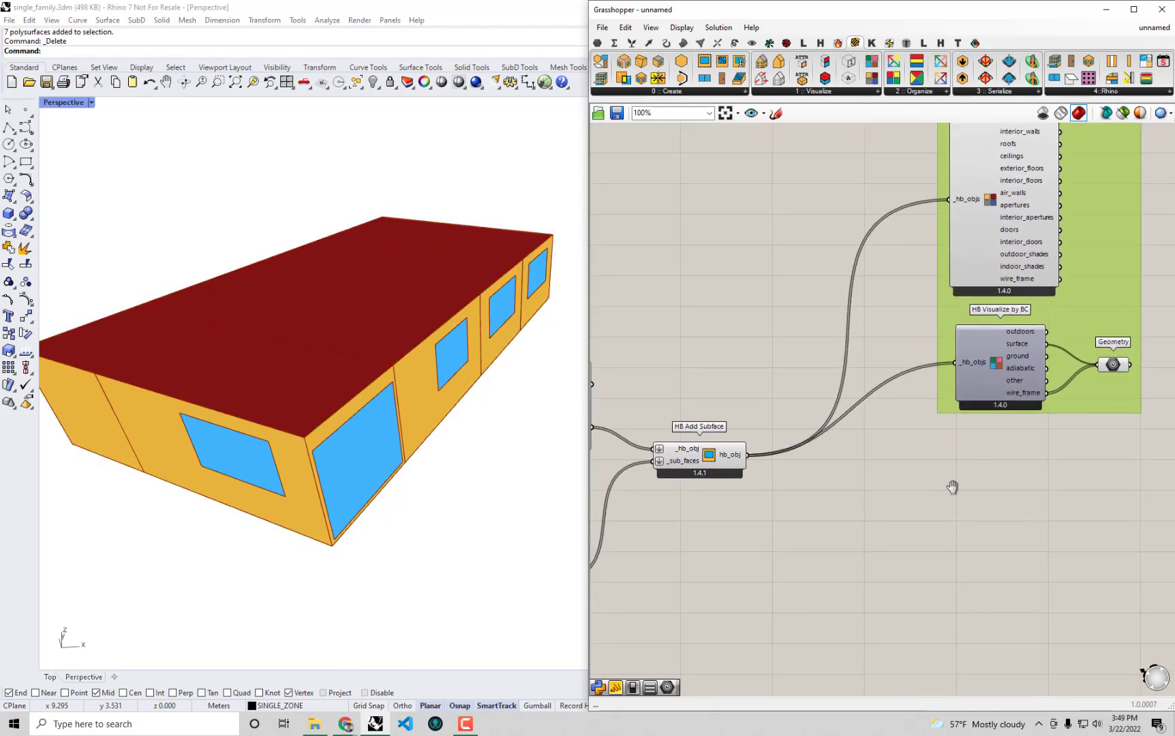
# Step: Move the HB Add Subface component slightly upward, nearer the level of the adj_rooms output
pyautogui.moveTo(946, 466); pyautogui.dragTo(956, 520, button='right')
pyautogui.moveTo(745, 559); pyautogui.dragTo(772, 497, button='right')
pyautogui.moveTo(752, 458); pyautogui.dragTo(752, 435)
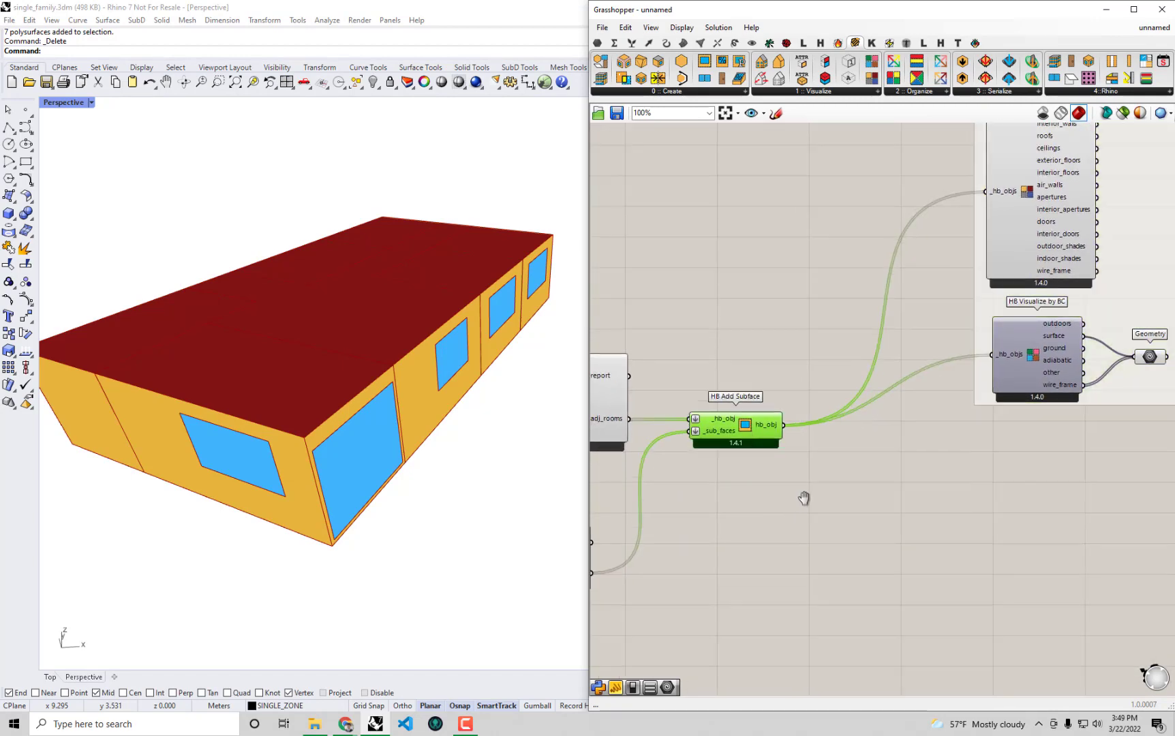
pyautogui.moveTo(805, 500); pyautogui.dragTo(839, 468, button='right')
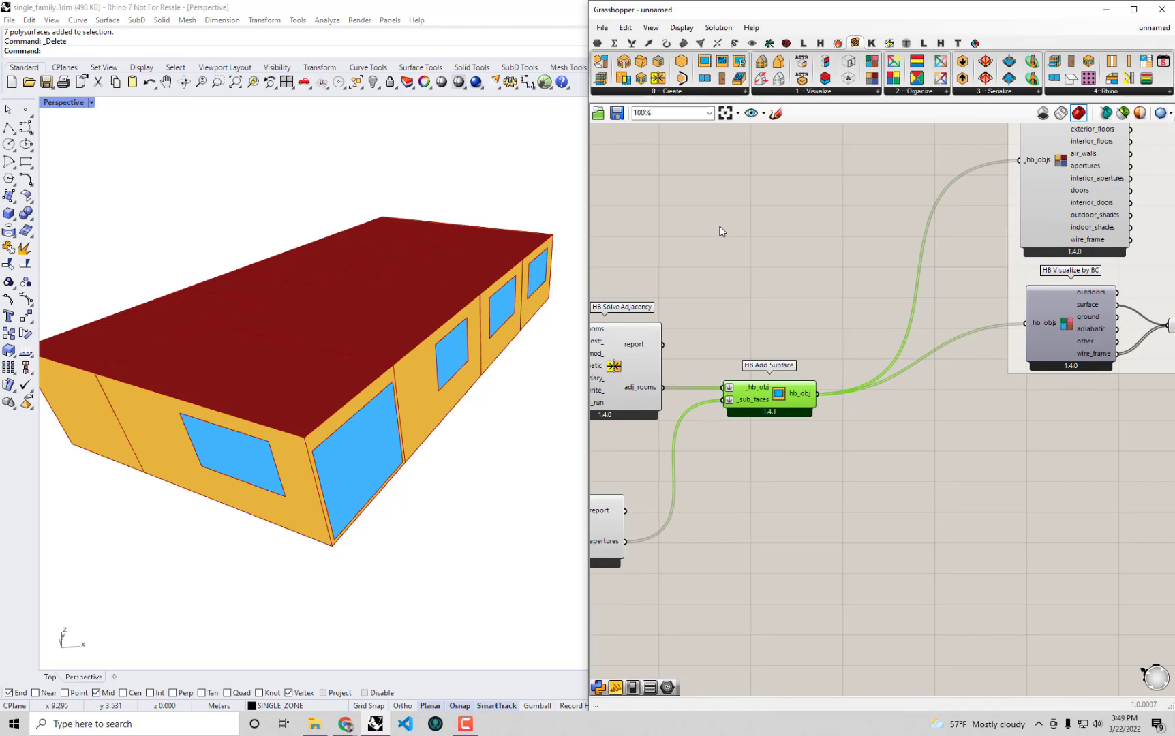
# Step: Add an HB Extruded Border Shades component with HB Add Subface's hb_obj output feeding its _hb_objs input
pyautogui.click(682, 91)
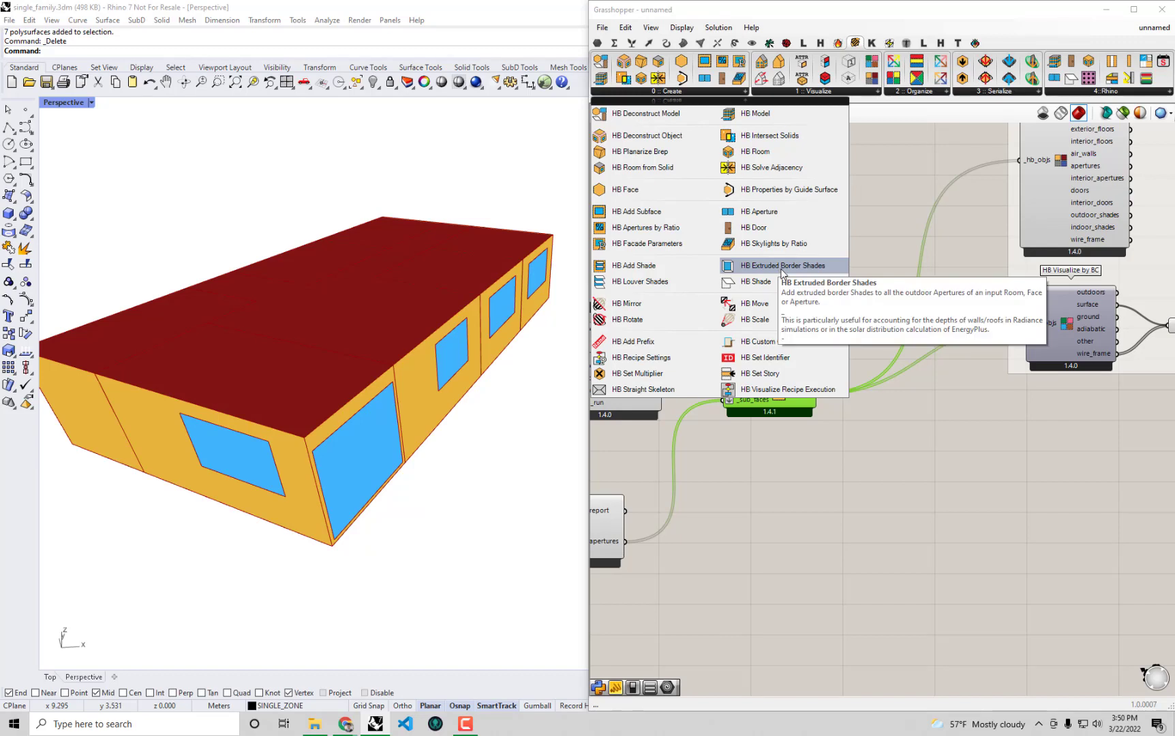
pyautogui.click(778, 265)
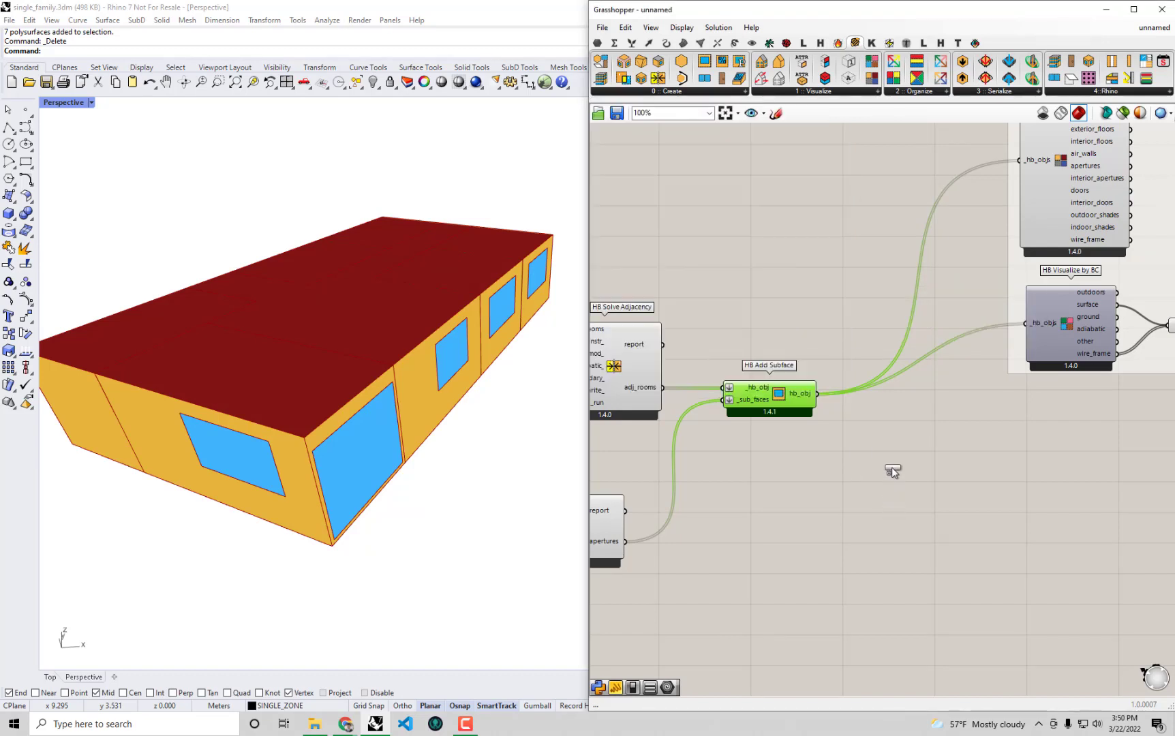
pyautogui.click(892, 468)
pyautogui.moveTo(817, 396); pyautogui.dragTo(884, 470)
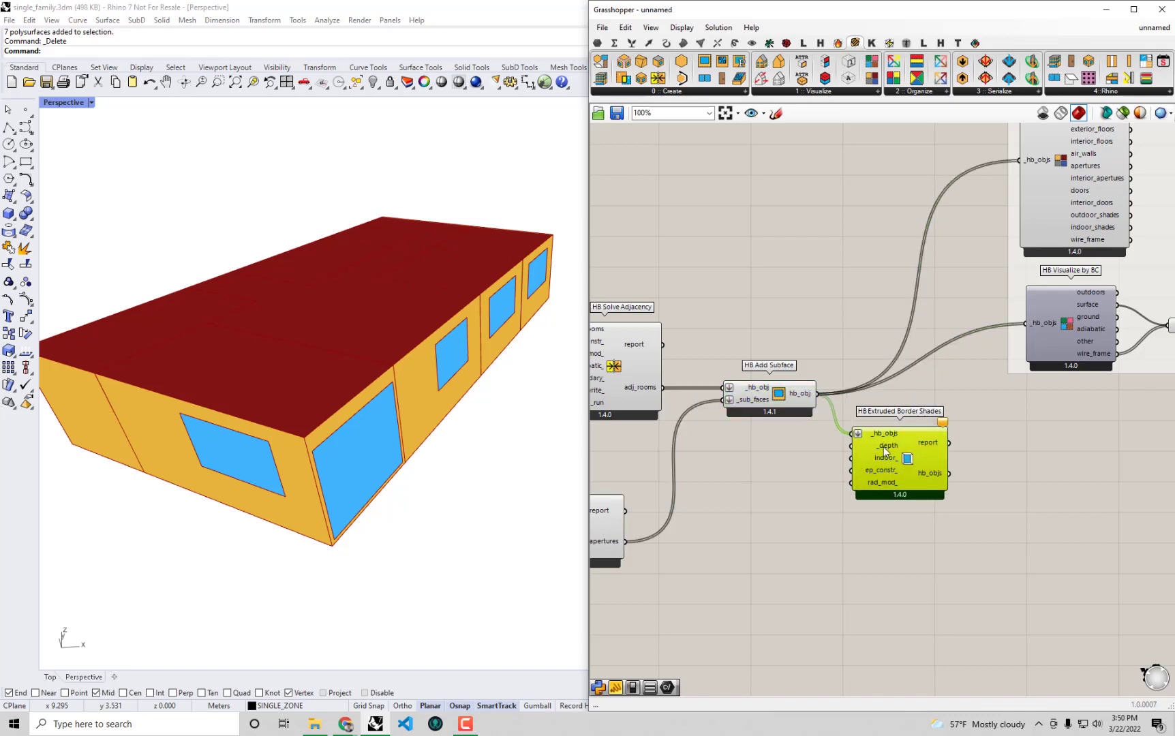
# Step: Set the _depth of HB Extruded Border Shades to 0.2 with a connected panel
pyautogui.moveTo(883, 446)
pyautogui.doubleClick(800, 447)
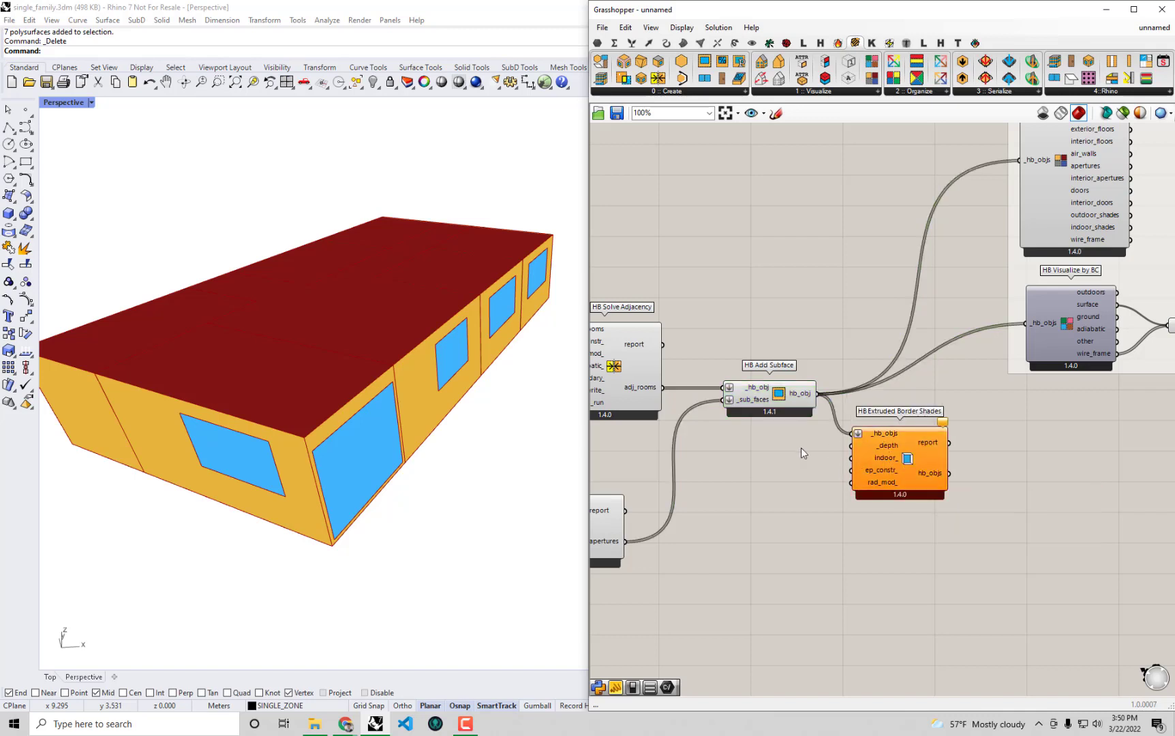
pyautogui.write('"')
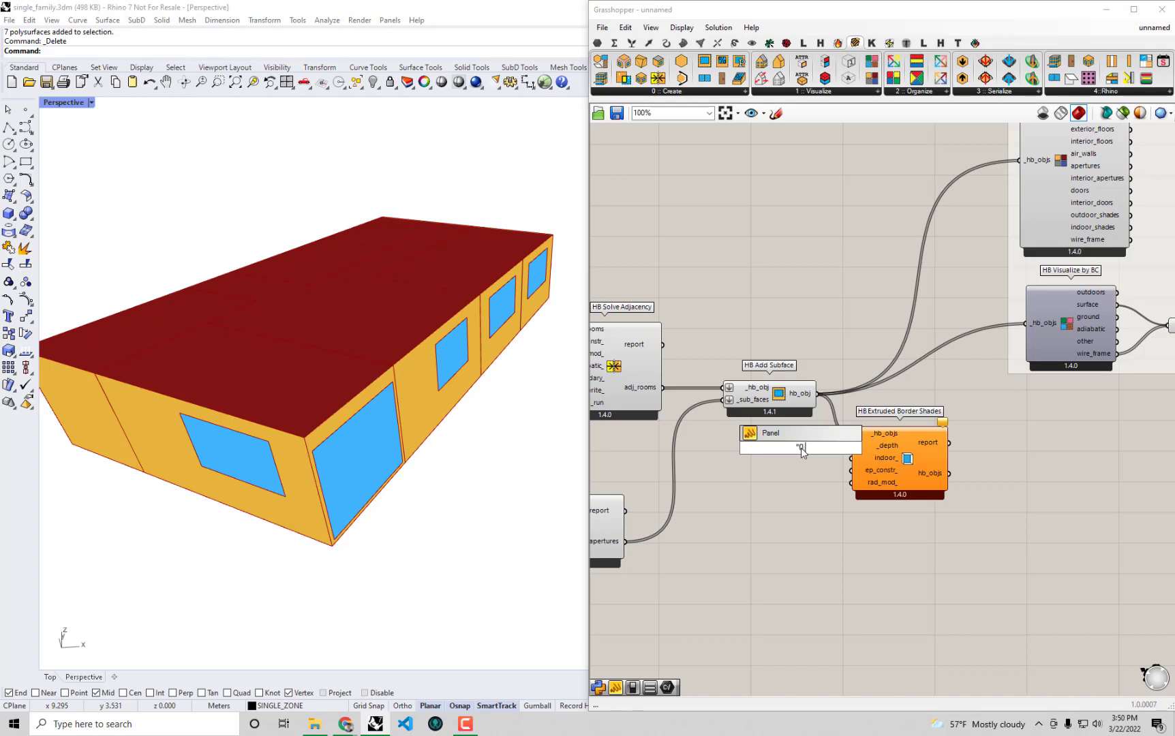
pyautogui.write('0.2')
pyautogui.press('Return')
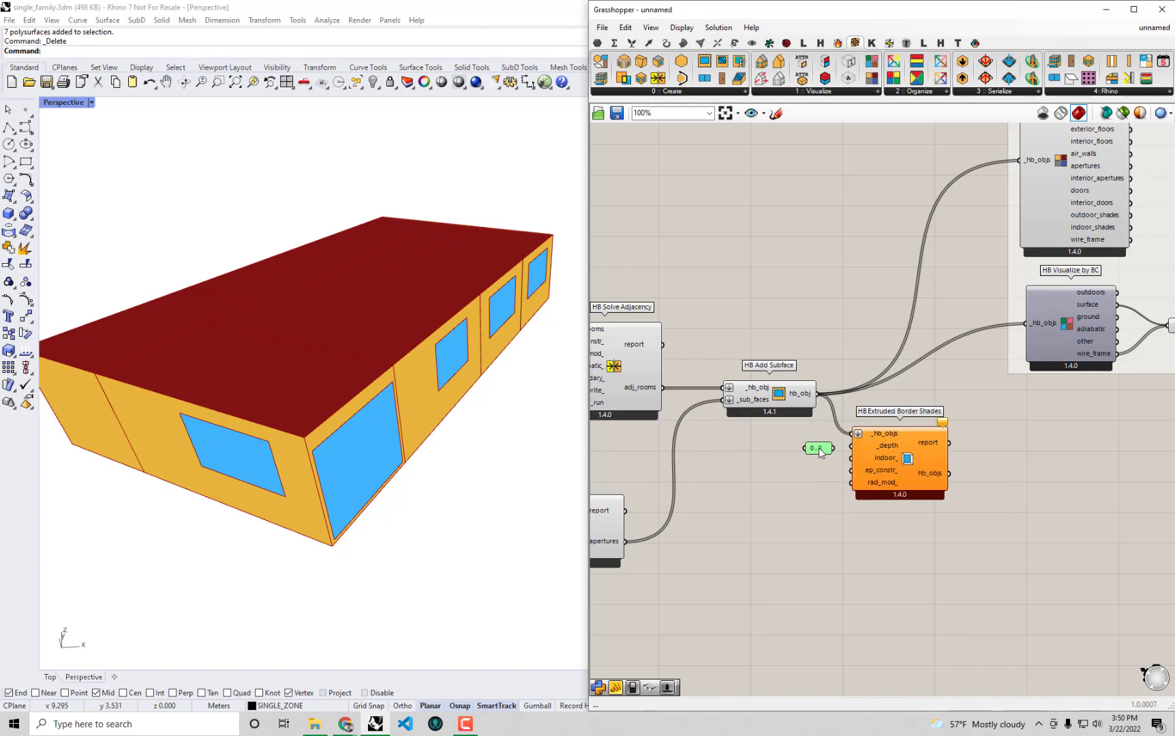
pyautogui.moveTo(836, 456); pyautogui.dragTo(852, 447)
# Step: Replace the _hb_objs sources of HB Visualize by Type and HB Visualize by BC with HB Extruded Border Shades' hb_objs output
pyautogui.moveTo(949, 472); pyautogui.dragTo(1020, 161)
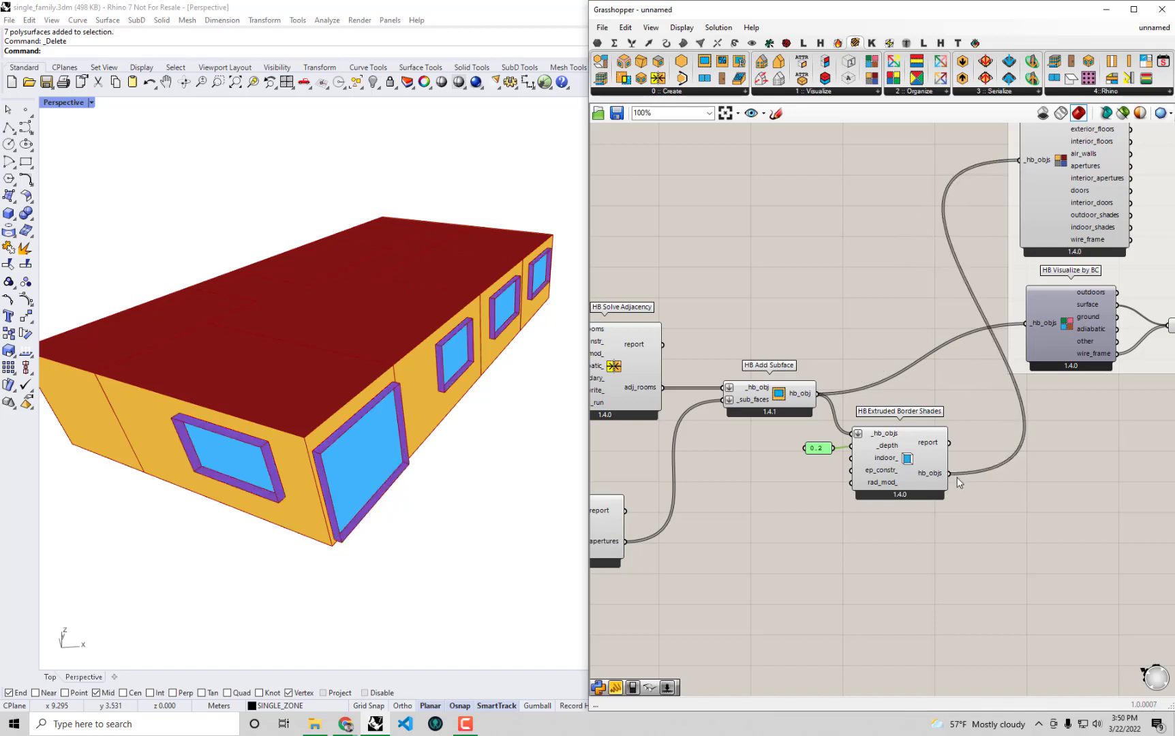
pyautogui.moveTo(949, 473); pyautogui.dragTo(1026, 323)
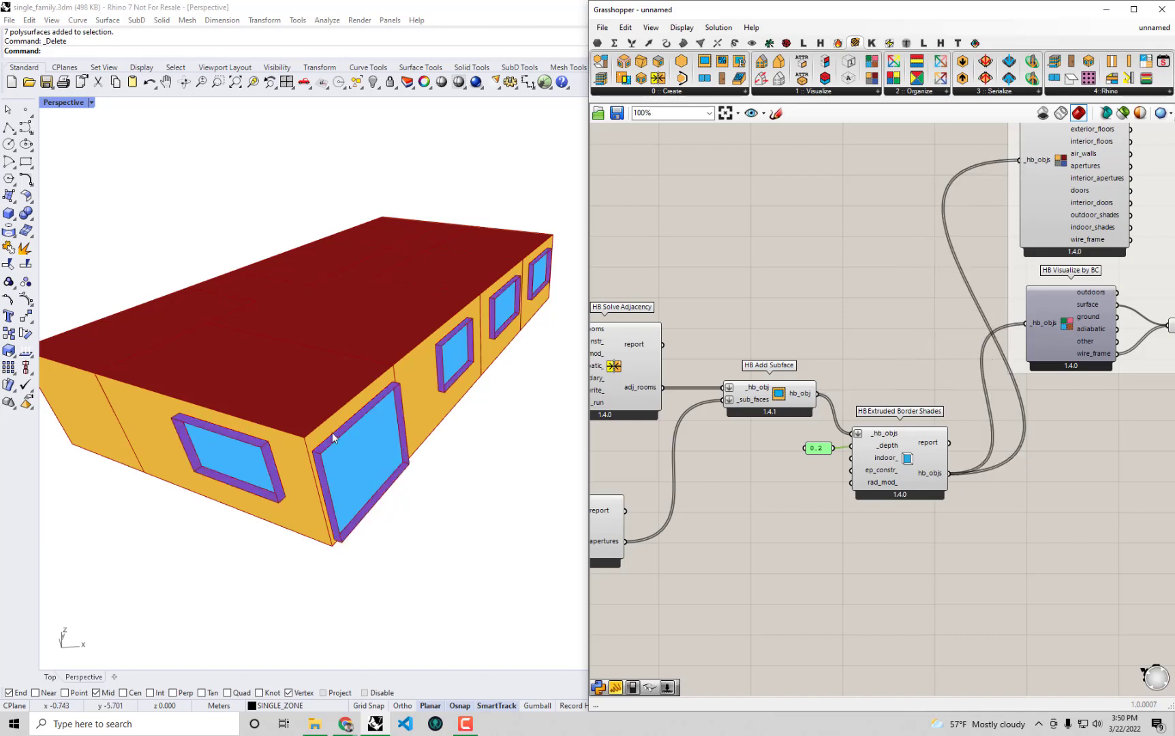
pyautogui.moveTo(357, 455); pyautogui.dragTo(316, 460, button='right')
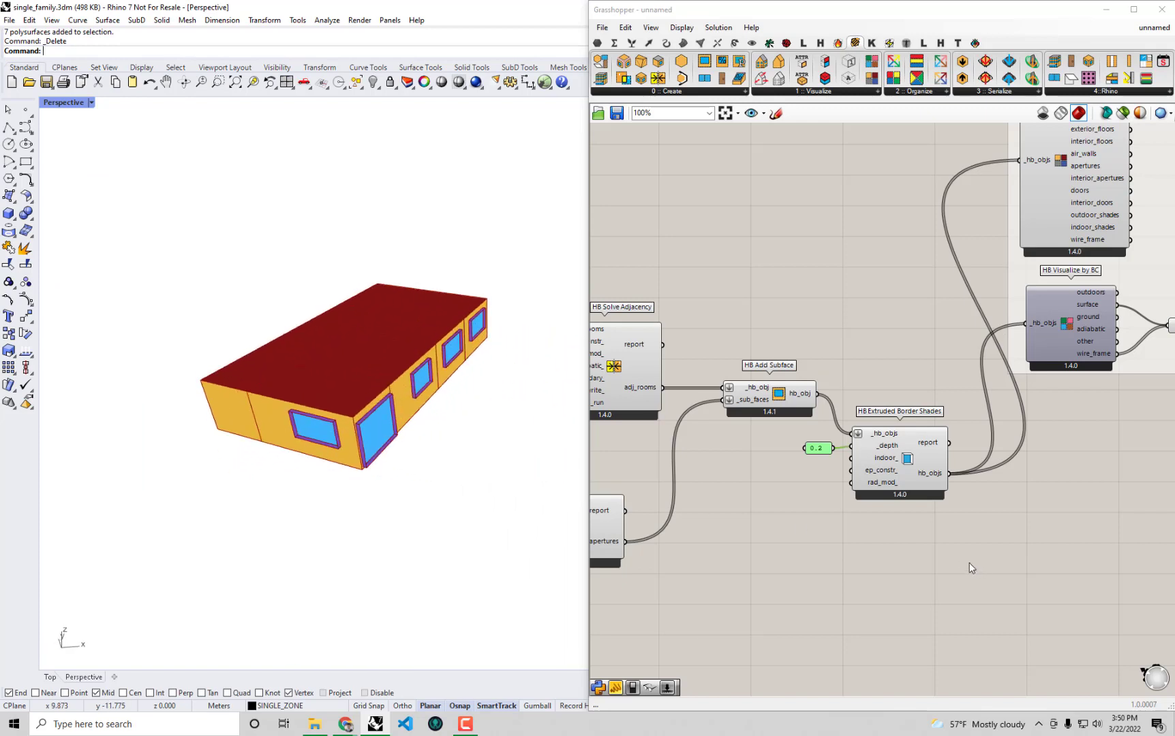
pyautogui.keyDown('shift'); pyautogui.moveTo(932, 475); pyautogui.dragTo(923, 468); pyautogui.keyUp('shift')
pyautogui.click(873, 575)
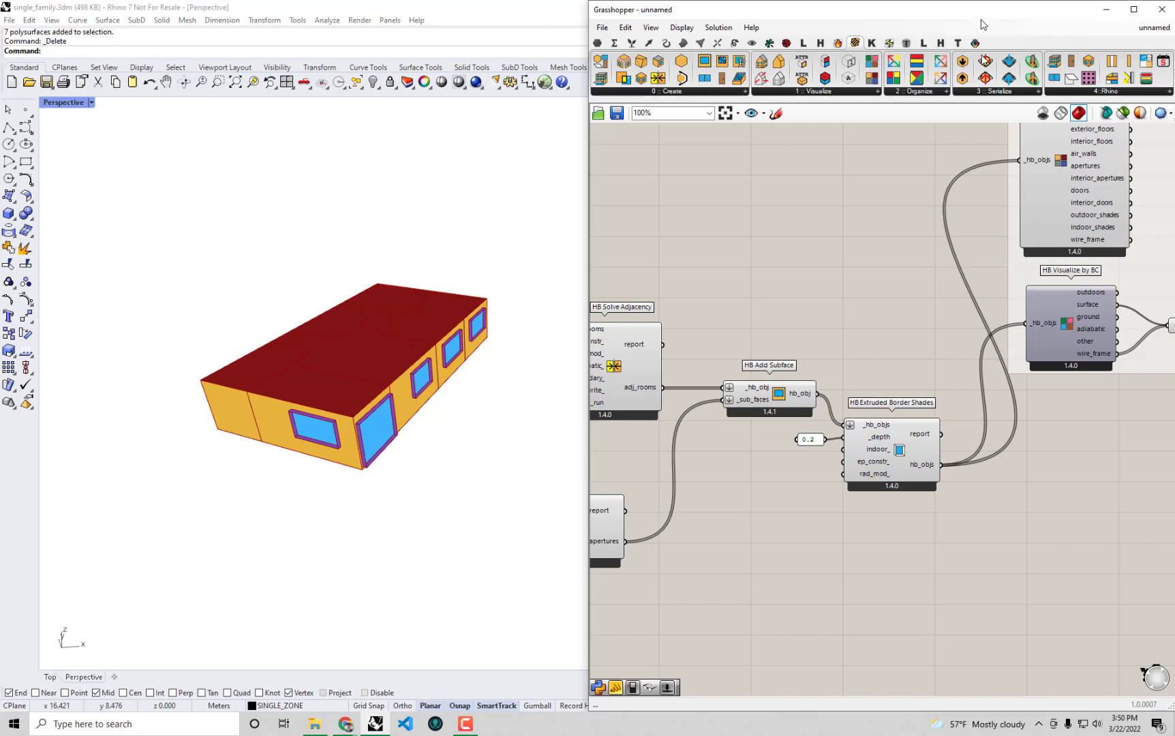
# Step: Turn on the ExistingShade layer in Rhino and select its roof and overhang polysurfaces over the house
pyautogui.moveTo(983, 9); pyautogui.dragTo(937, 536)
pyautogui.click(1145, 271)
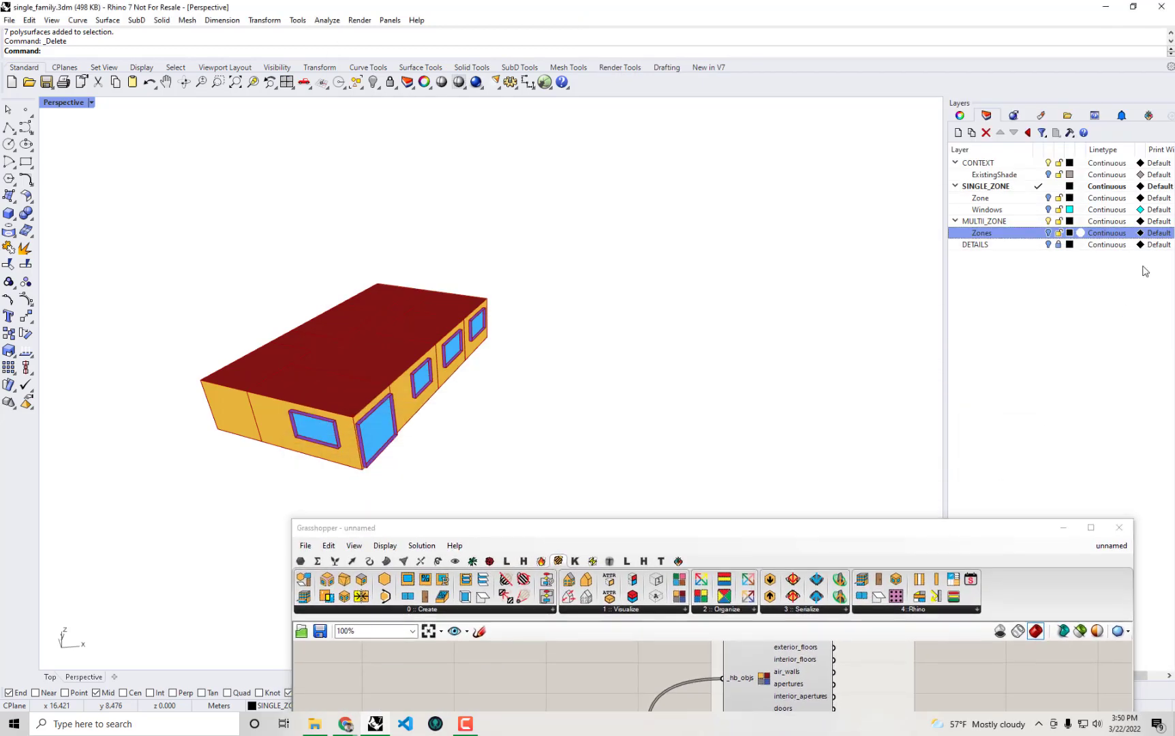
pyautogui.click(1048, 174)
pyautogui.moveTo(551, 285); pyautogui.dragTo(690, 443, button='right')
pyautogui.moveTo(734, 466); pyautogui.dragTo(206, 216)
pyautogui.click(992, 172)
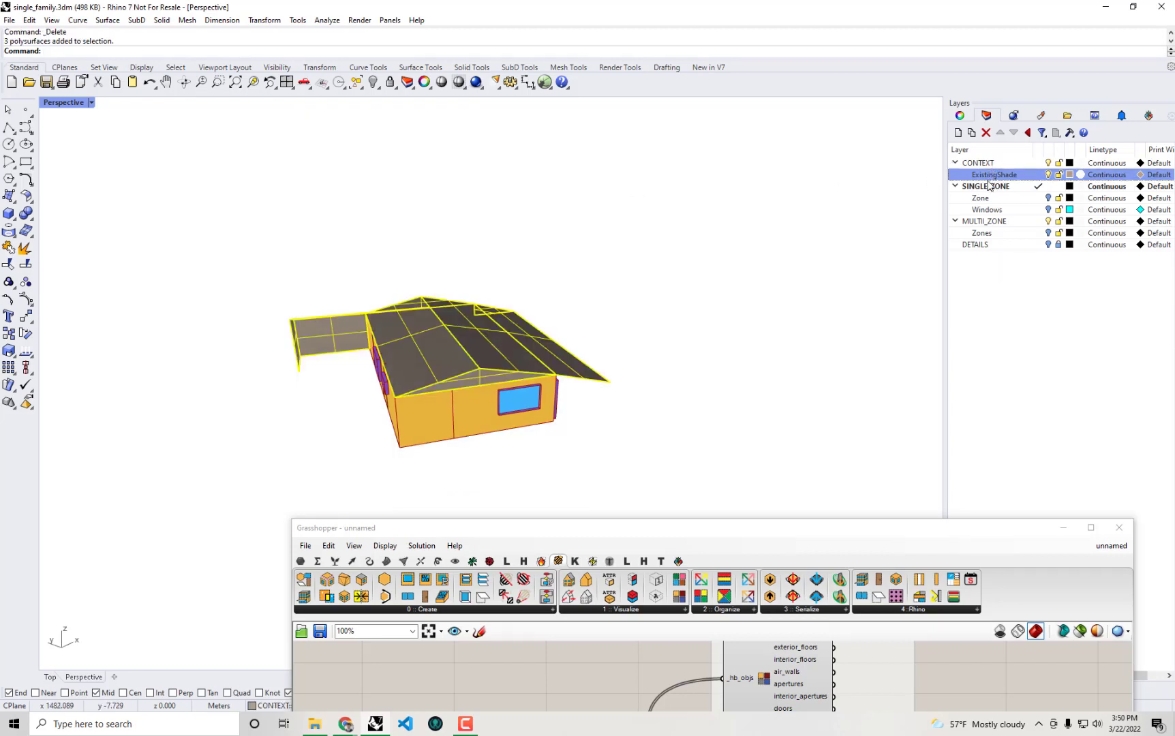
pyautogui.rightClick(992, 177)
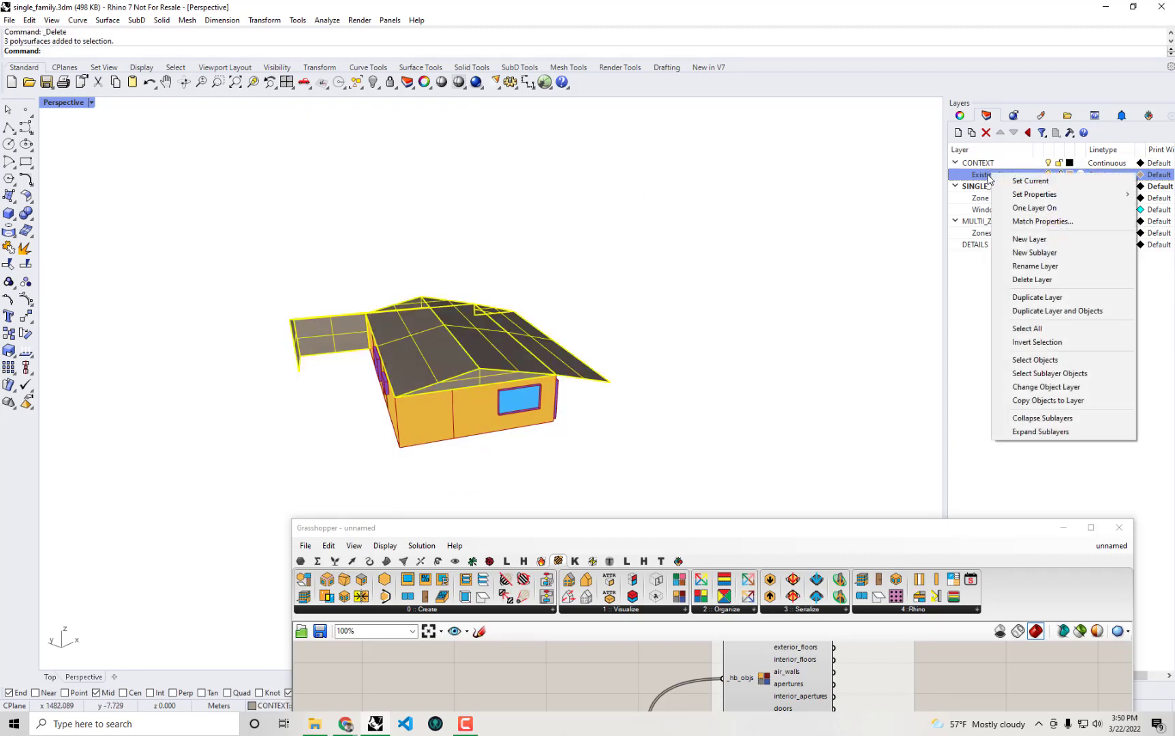
pyautogui.click(785, 527)
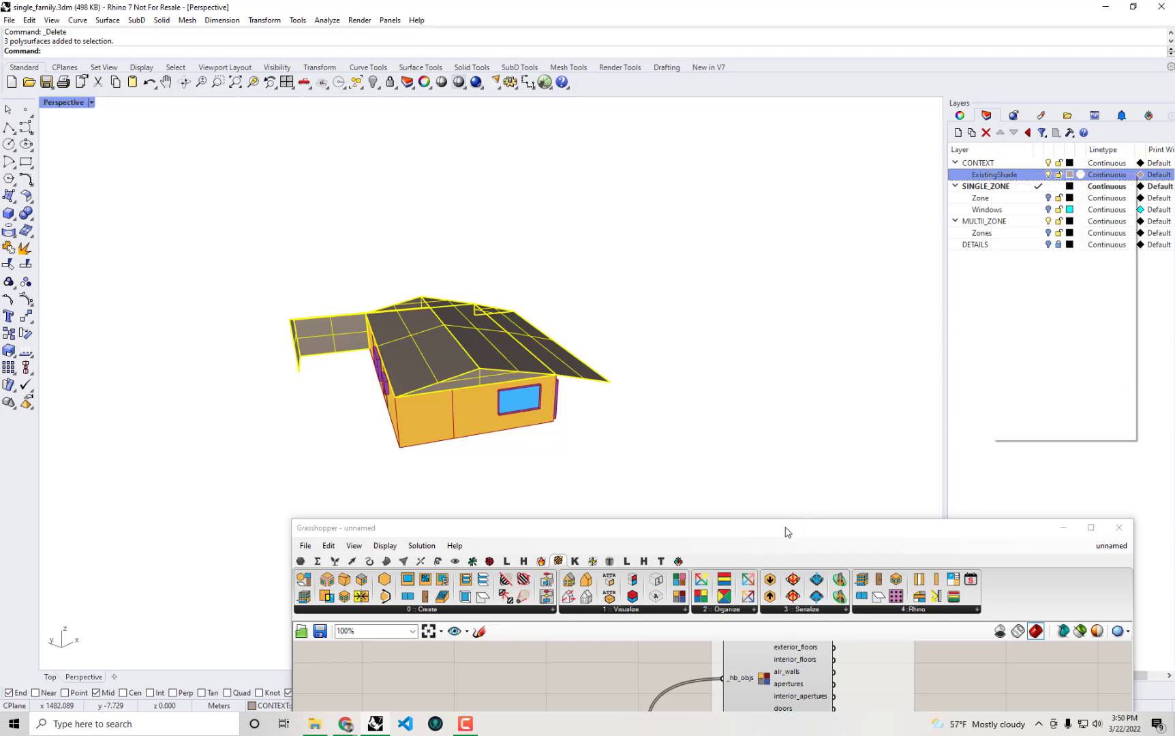
# Step: Add a Geometry parameter below HB Aperture's Geometry parameter and reference the selected shade polysurfaces as multiple geometries
pyautogui.moveTo(787, 532); pyautogui.dragTo(1172, 333)
pyautogui.scroll(-2, 954, 365)
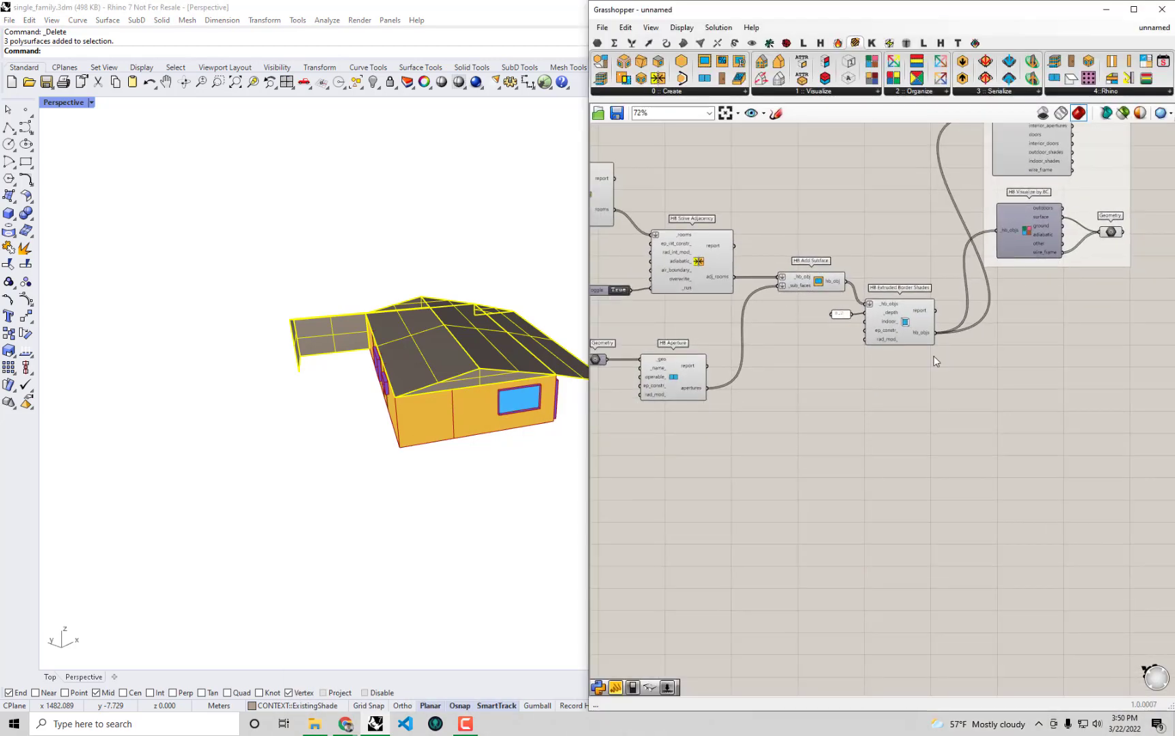
pyautogui.scroll(2, 735, 396)
pyautogui.doubleClick(643, 434)
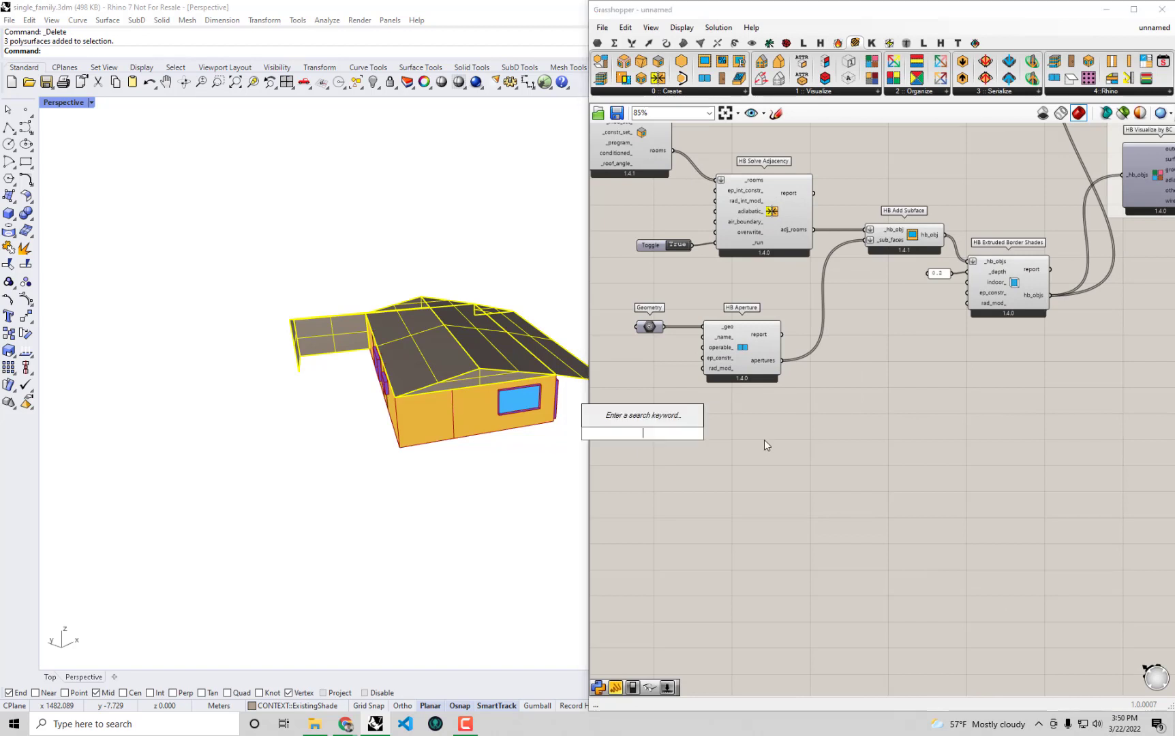
pyautogui.write('ge')
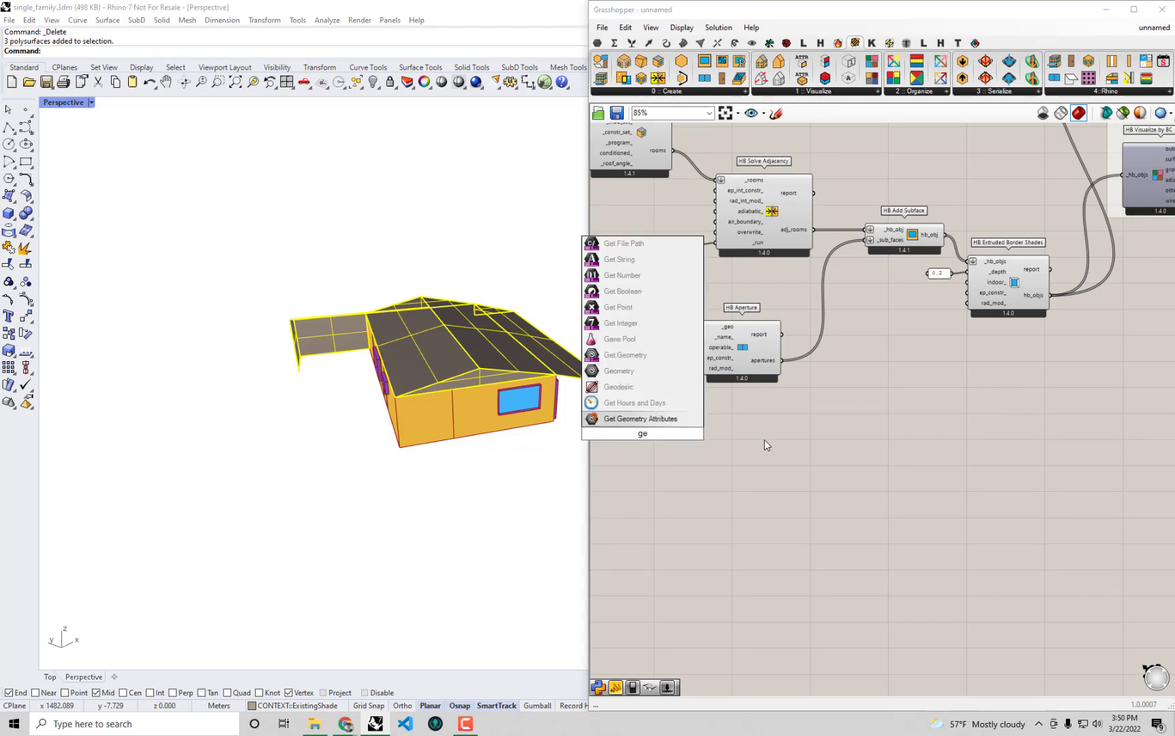
pyautogui.click(666, 376)
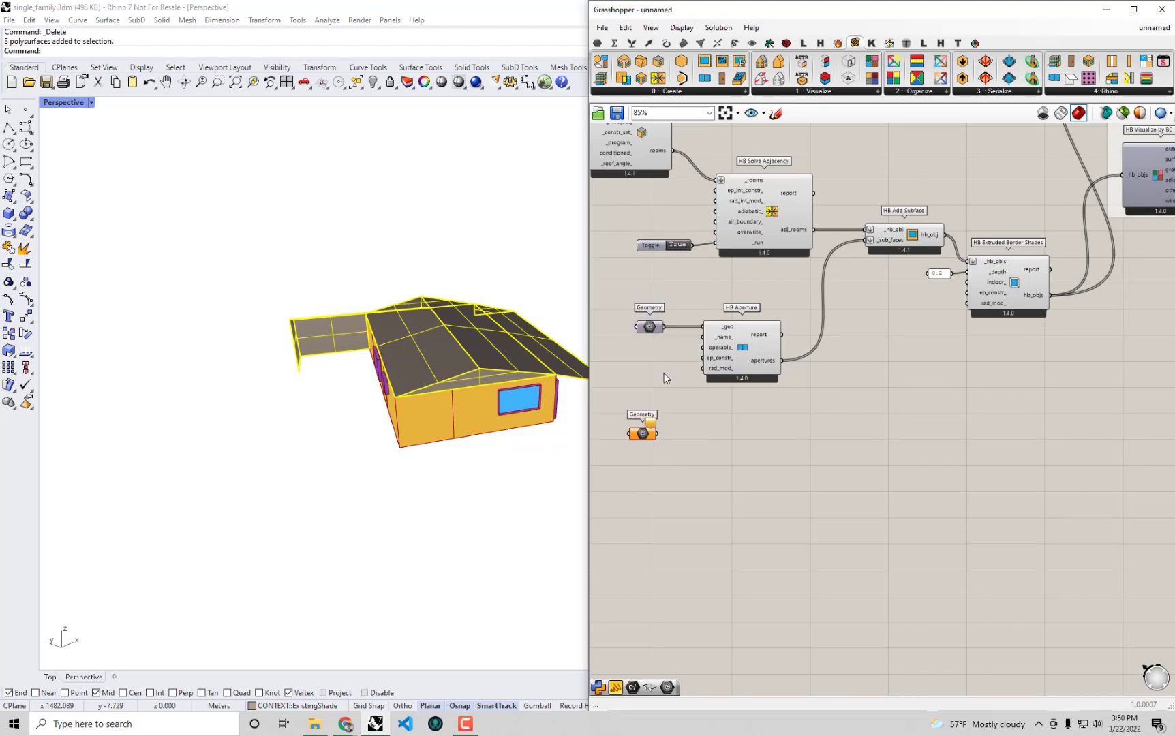
pyautogui.rightClick(643, 437)
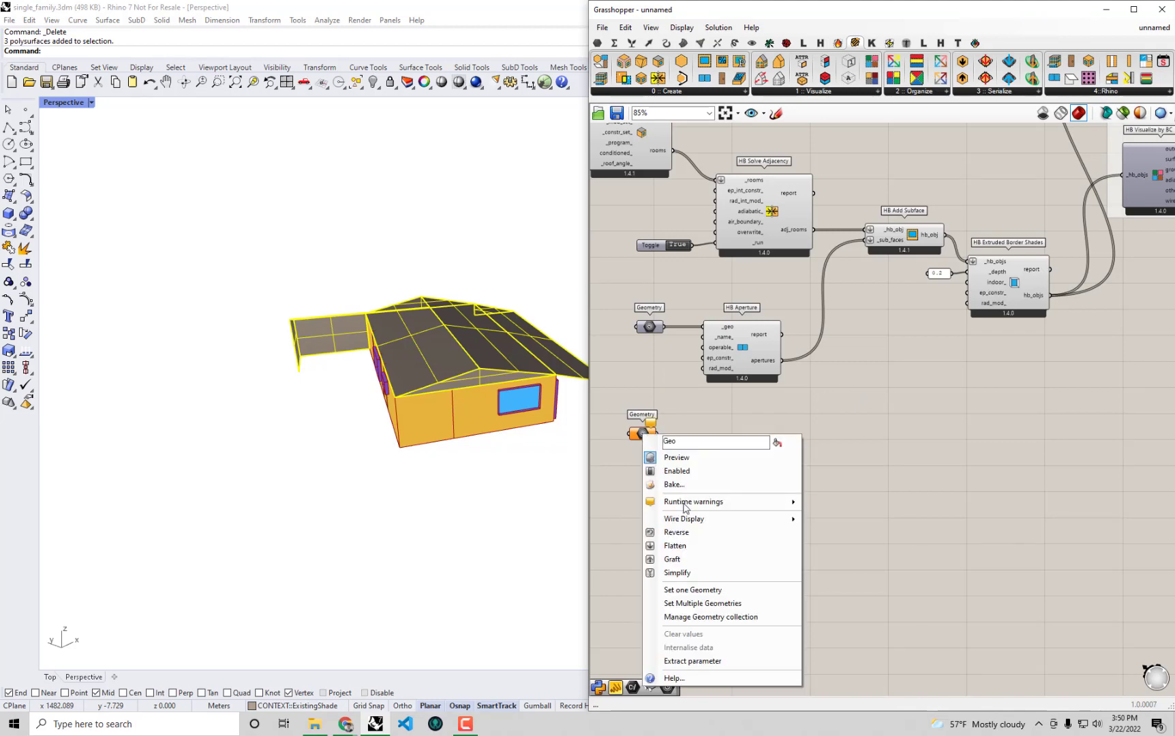
pyautogui.click(712, 606)
pyautogui.moveTo(478, 468)
pyautogui.mouseDown(button='right')
pyautogui.moveTo(467, 483)
pyautogui.moveTo(482, 477)
pyautogui.mouseUp(button='right')
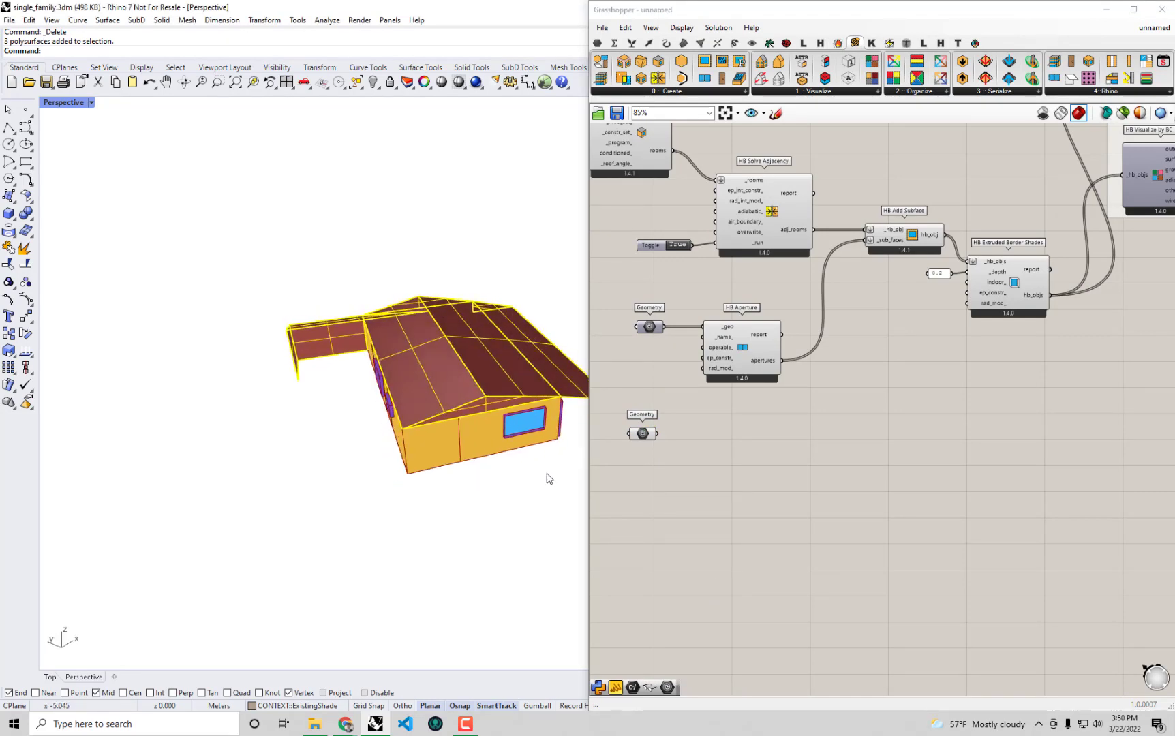
# Step: Switch off the preview of the shade Geometry parameter and hide the ExistingShade layer in Rhino
pyautogui.moveTo(639, 440)
pyautogui.mouseDown()
pyautogui.moveTo(674, 444)
pyautogui.moveTo(661, 441)
pyautogui.mouseUp()
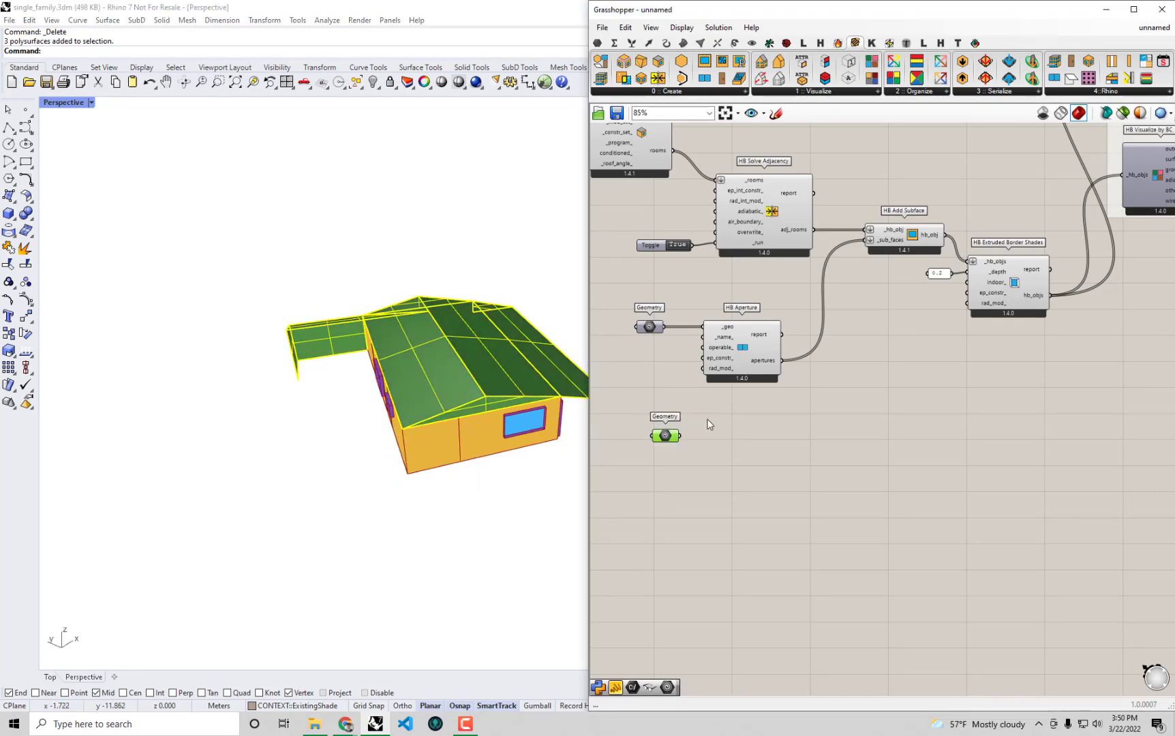
pyautogui.rightClick(709, 421)
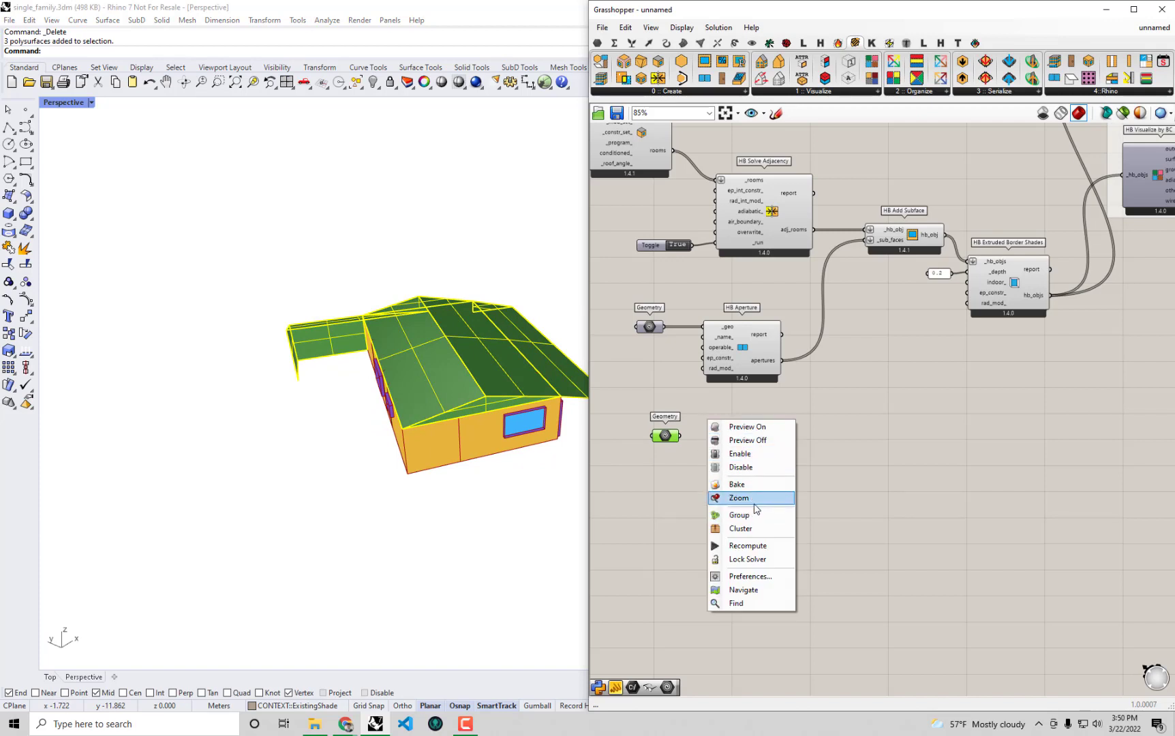
pyautogui.click(760, 446)
pyautogui.click(559, 525)
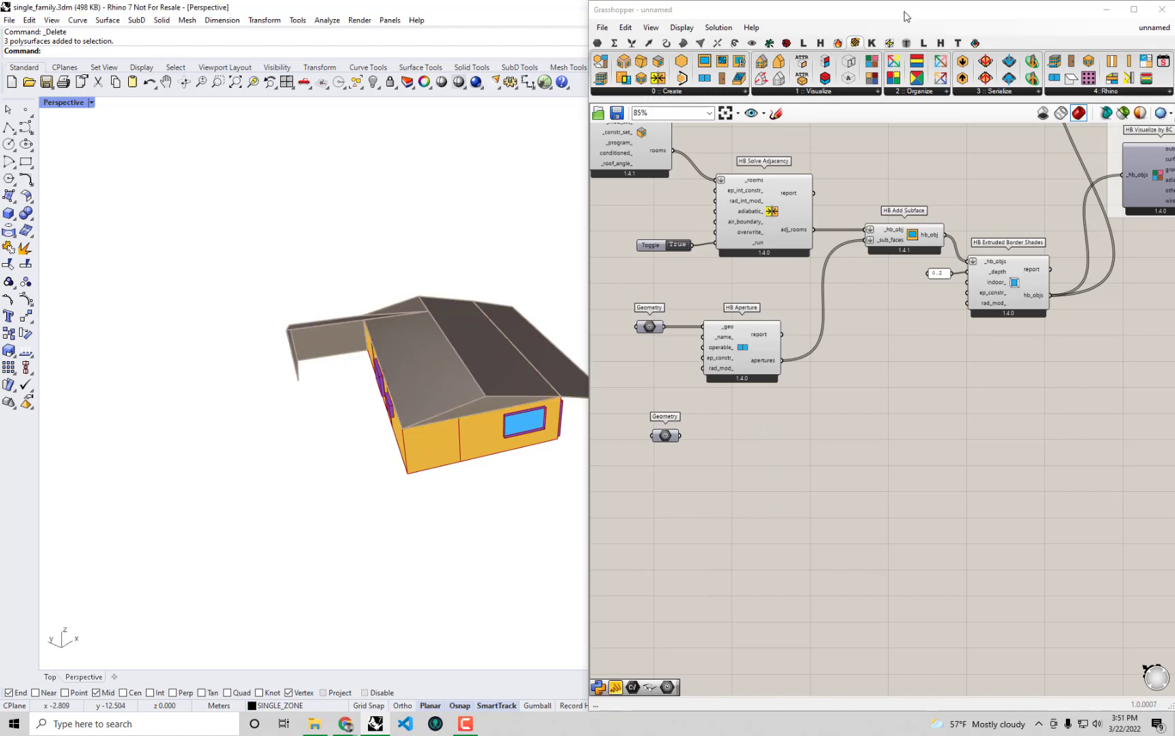
pyautogui.moveTo(903, 11); pyautogui.dragTo(1174, 265)
pyautogui.click(1048, 174)
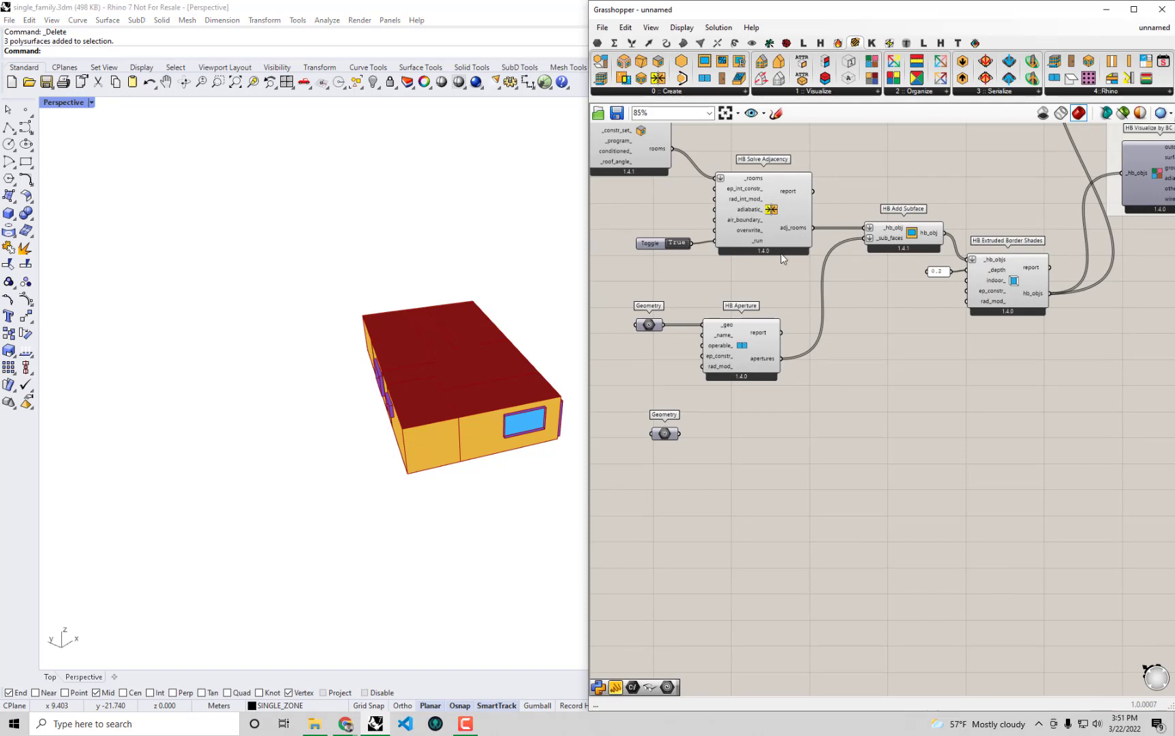
# Step: Add an HB Shade component below HB Aperture and feed the shade Geometry parameter into its _geo input
pyautogui.click(651, 93)
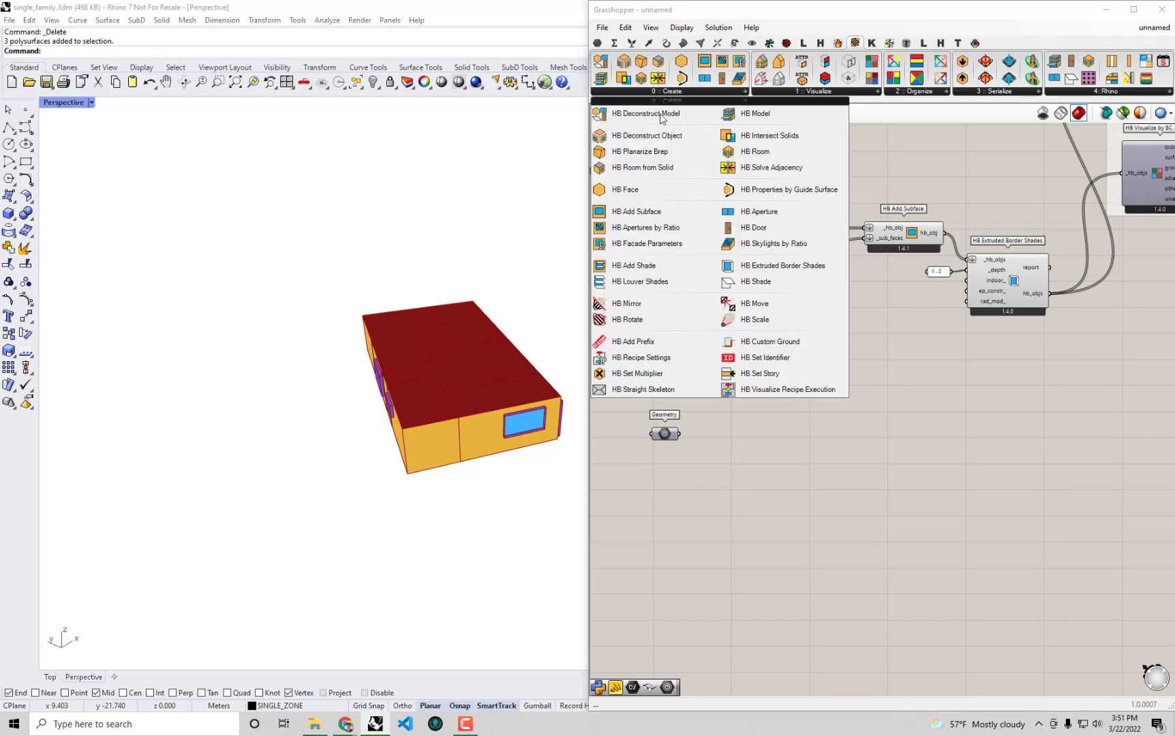
pyautogui.click(758, 283)
pyautogui.click(758, 455)
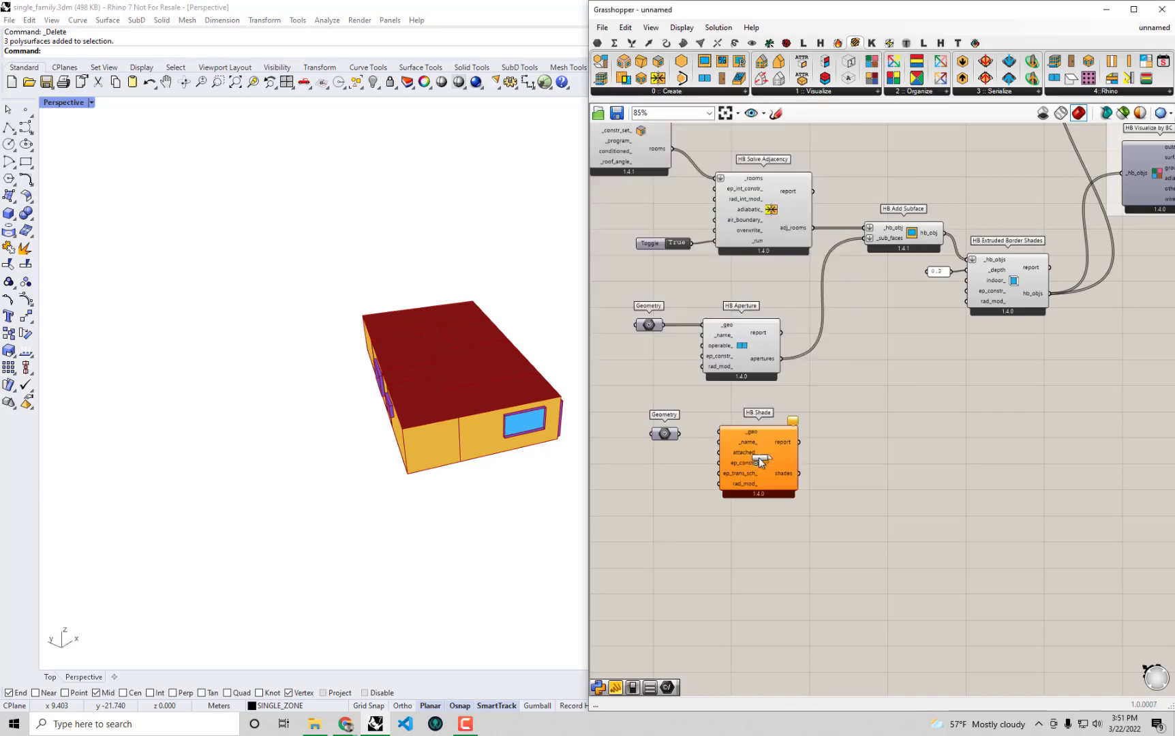
pyautogui.scroll(2, 734, 433)
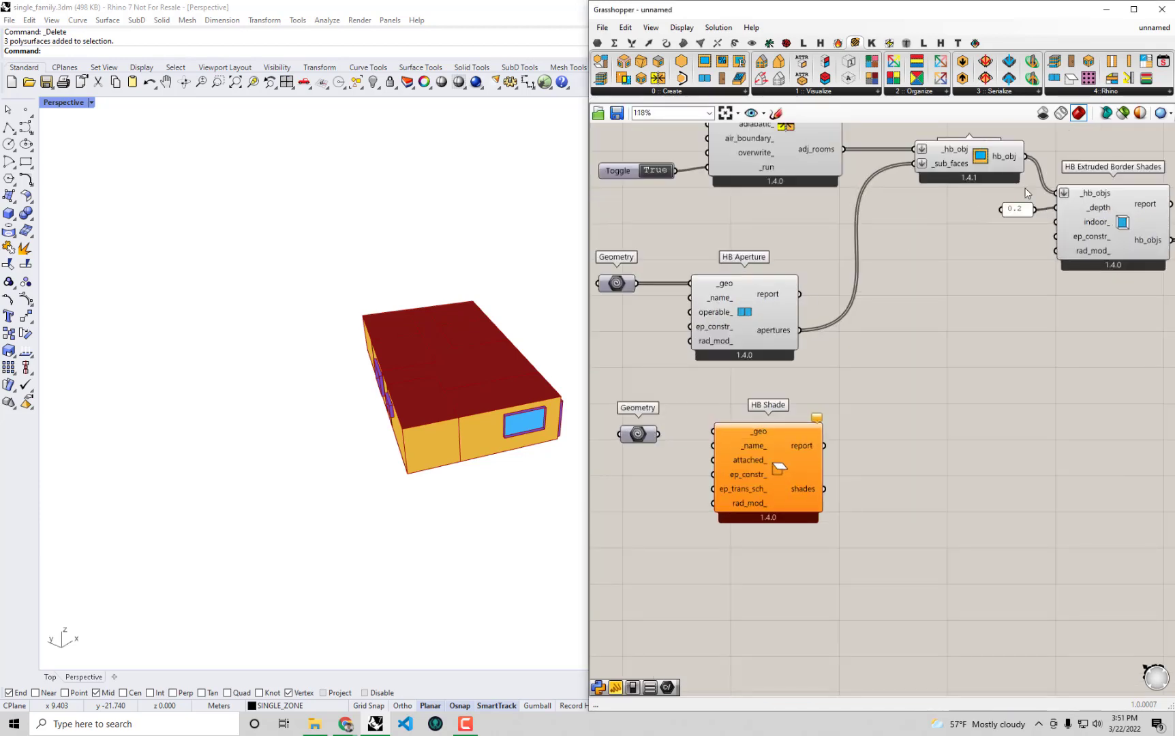
pyautogui.moveTo(995, 202); pyautogui.dragTo(964, 252, button='right')
pyautogui.click(1071, 262)
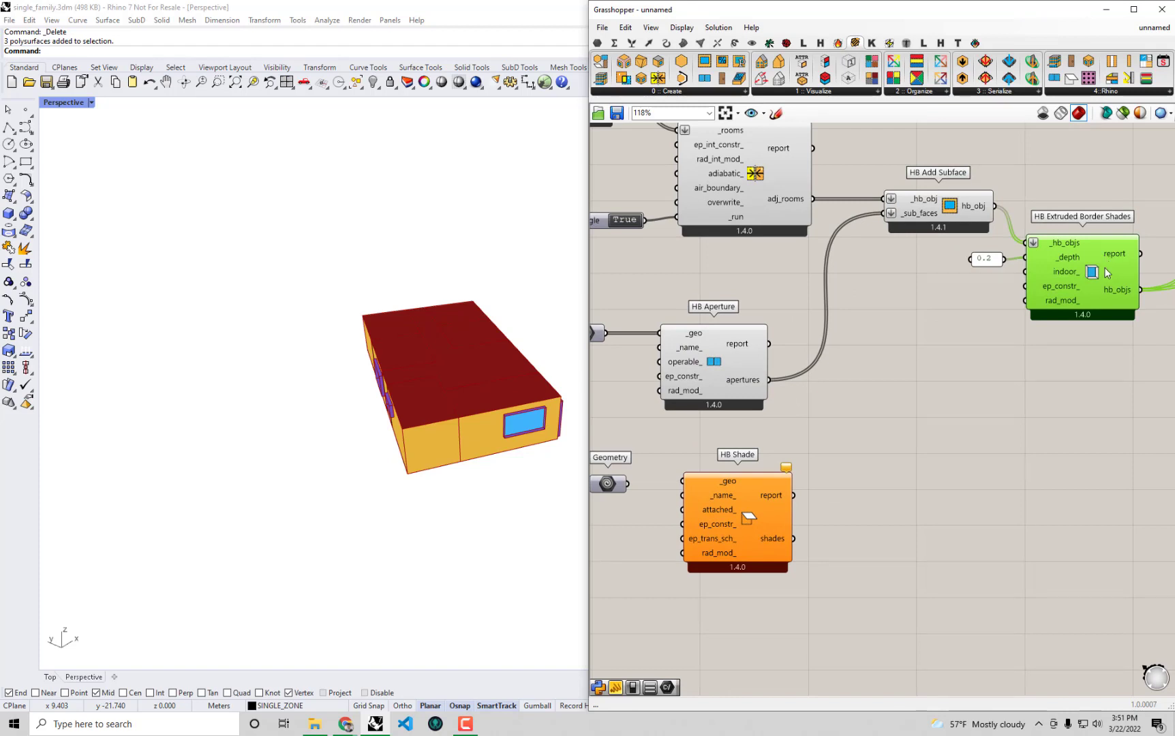
pyautogui.moveTo(1076, 271); pyautogui.dragTo(1079, 273)
pyautogui.moveTo(864, 394); pyautogui.dragTo(935, 369, button='right')
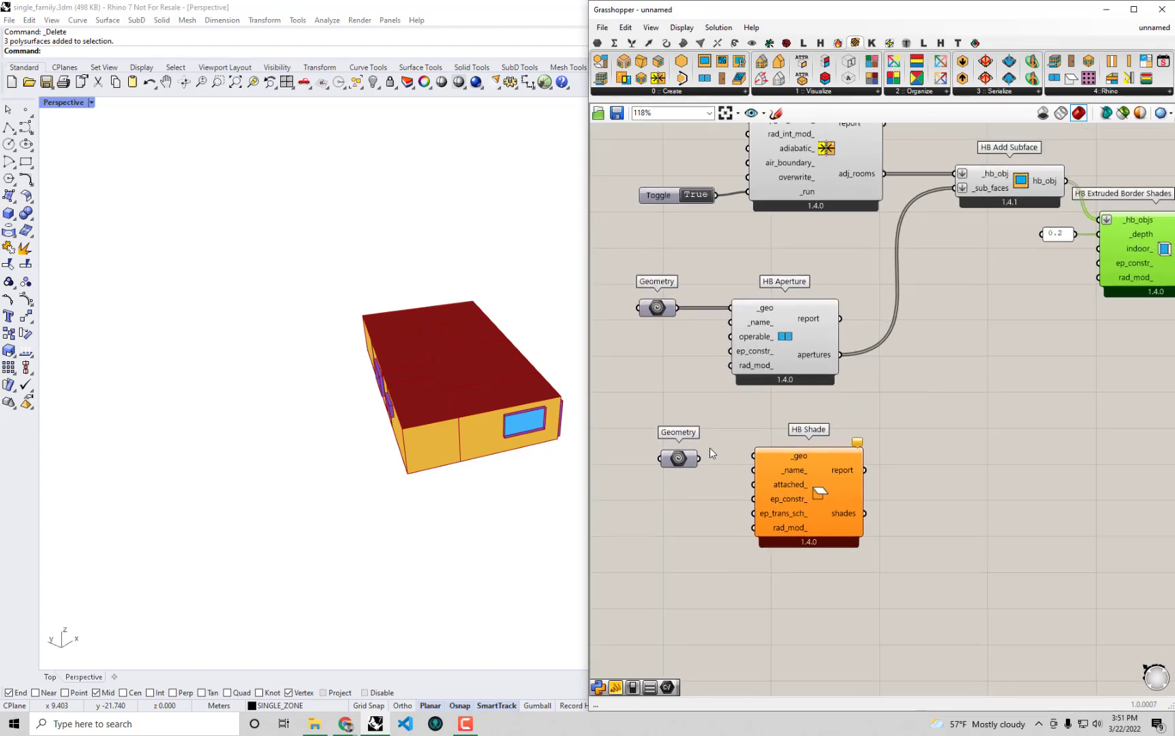
pyautogui.moveTo(700, 458); pyautogui.dragTo(753, 456)
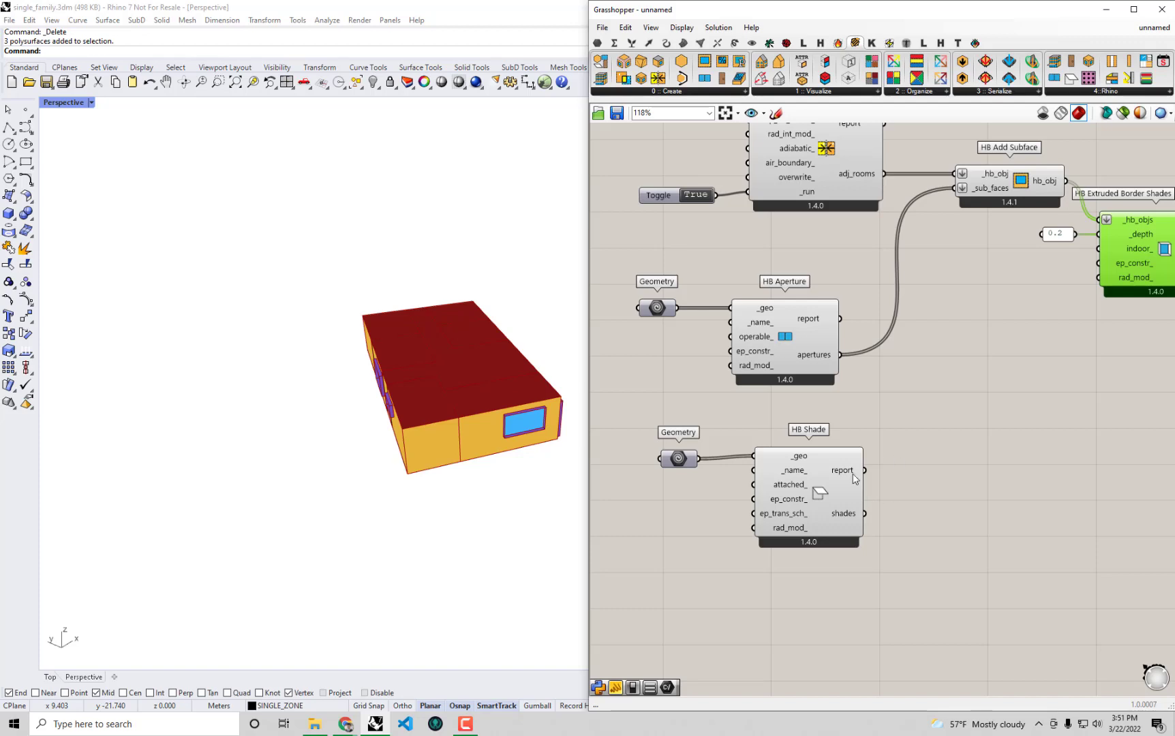
# Step: Align HB Shade with its Geometry parameter and make room on the canvas beside it
pyautogui.click(818, 481)
pyautogui.moveTo(817, 480); pyautogui.dragTo(818, 483)
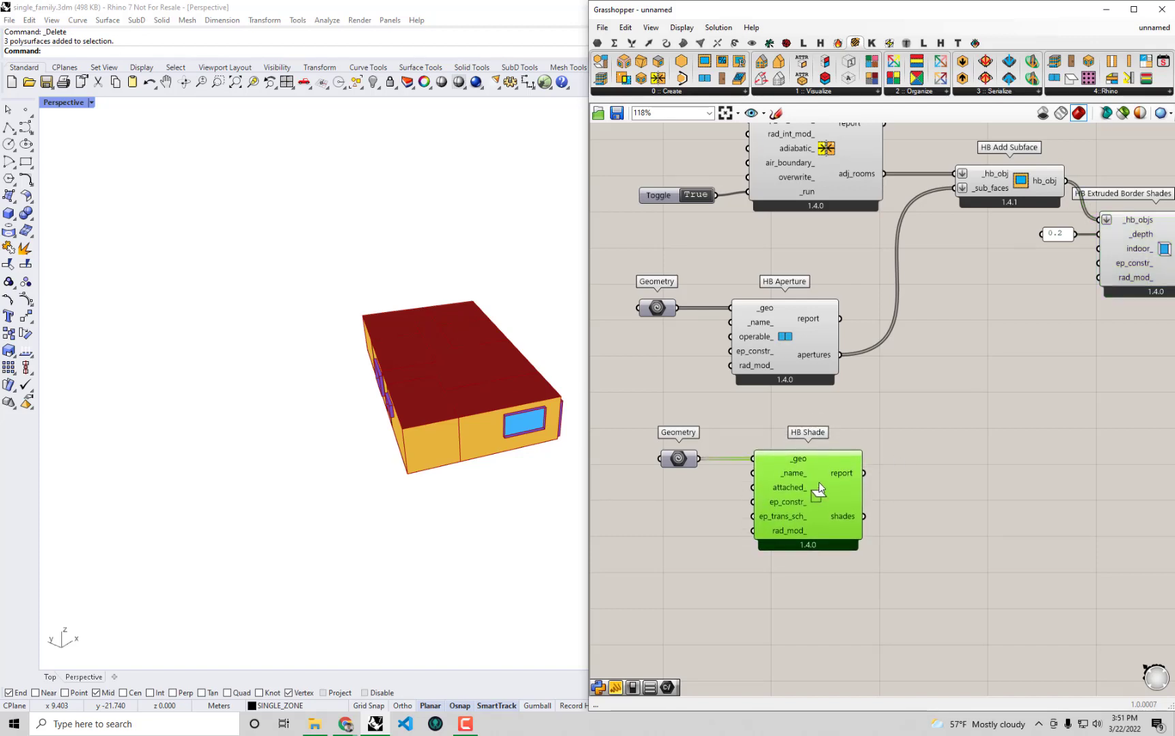
pyautogui.scroll(-2, 875, 468)
pyautogui.moveTo(905, 398); pyautogui.dragTo(848, 393, button='right')
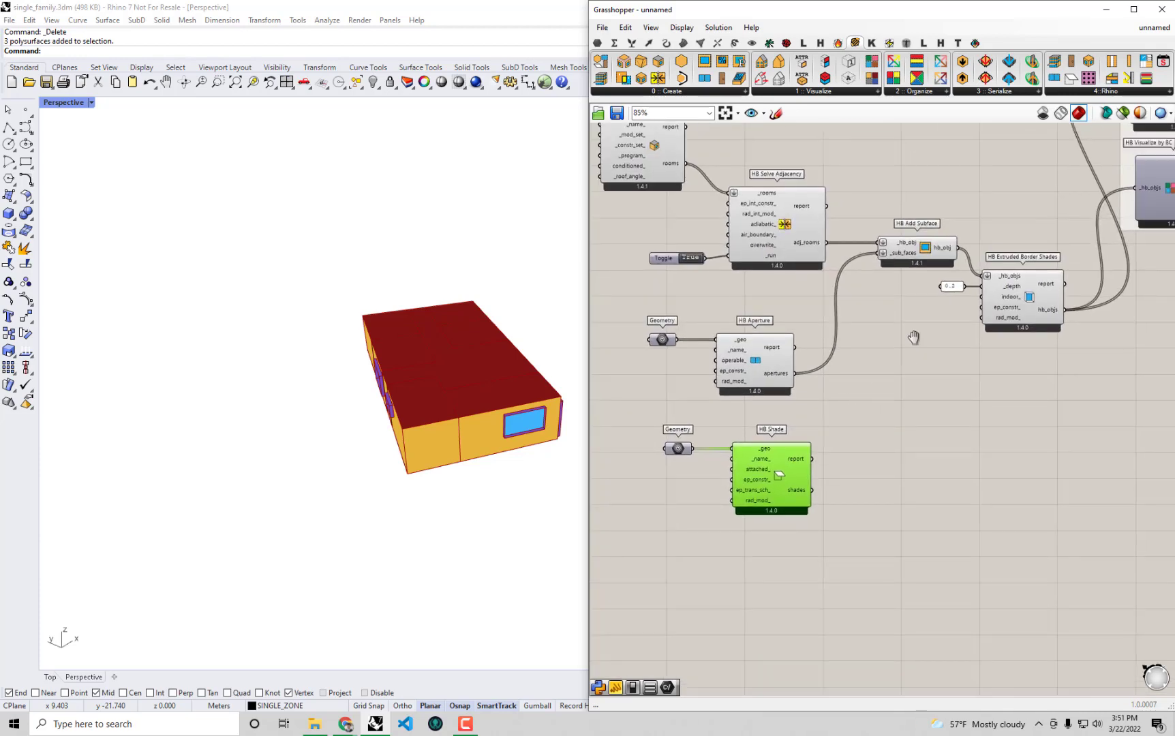
pyautogui.moveTo(913, 339); pyautogui.dragTo(853, 321, button='right')
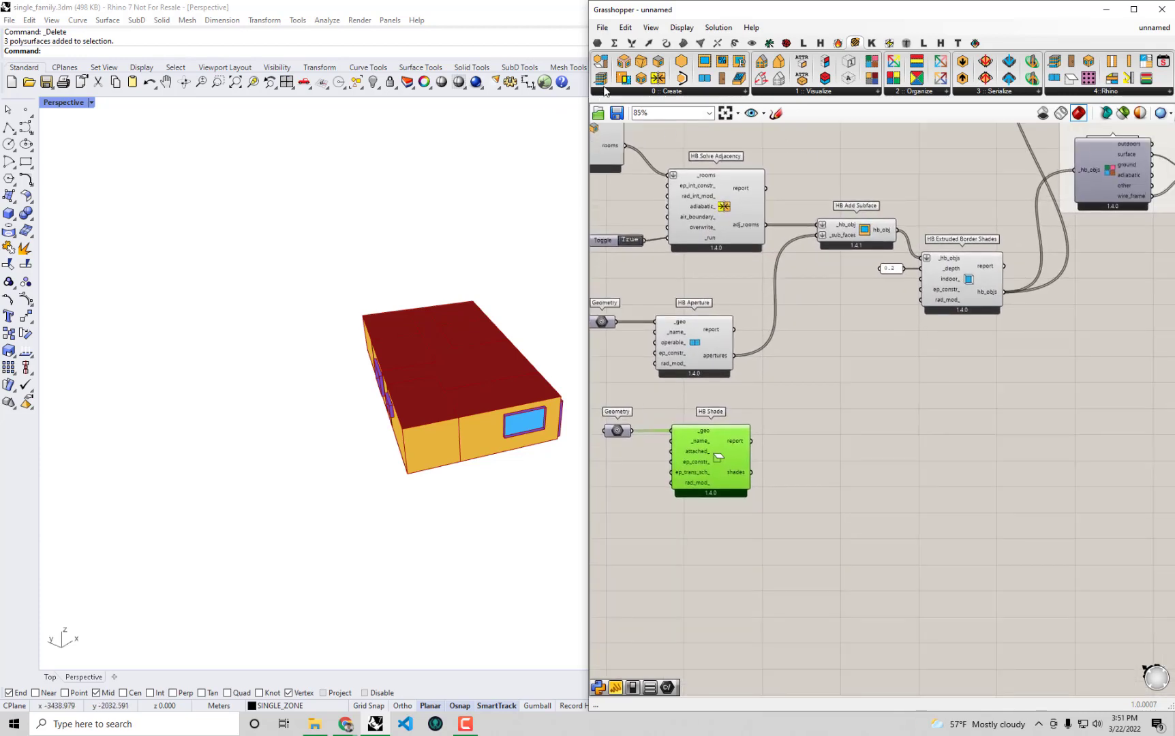
# Step: Add an HB Model component and feed HB Extruded Border Shades' hb_objs into rooms_ and HB Shade's shades into shades_
pyautogui.moveTo(601, 77); pyautogui.dragTo(1075, 408)
pyautogui.scroll(1, 1031, 317)
pyautogui.moveTo(990, 310); pyautogui.dragTo(975, 294, button='right')
pyautogui.moveTo(984, 275); pyautogui.dragTo(1027, 389)
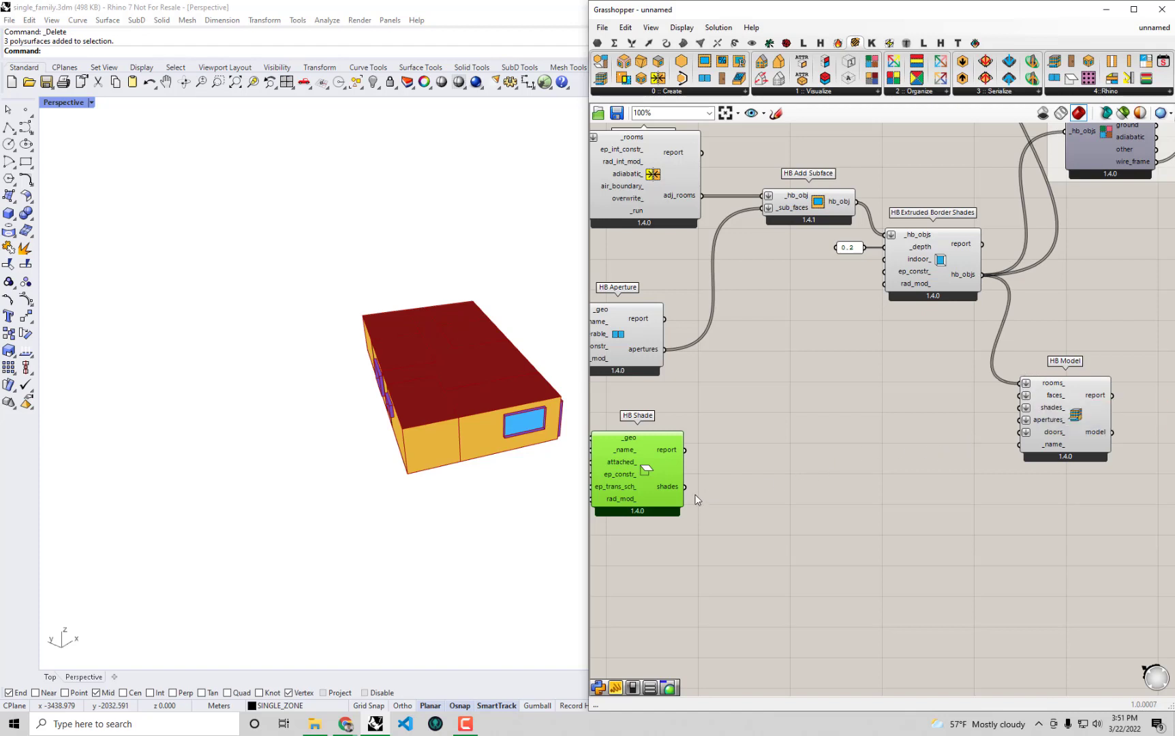
pyautogui.moveTo(685, 486); pyautogui.dragTo(1020, 407)
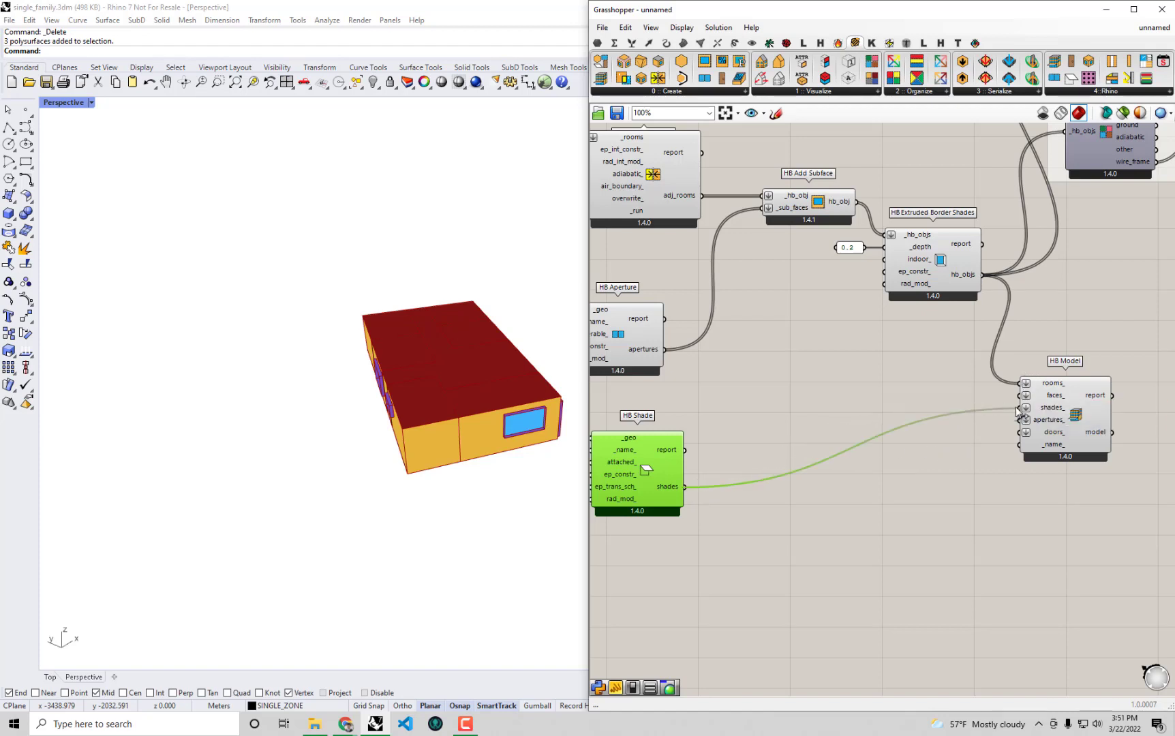
# Step: Feed HB Model's model output into HB Visualize by Type and HB Visualize by BC, and move their group up the canvas
pyautogui.scroll(-1, 1020, 407)
pyautogui.moveTo(1020, 408); pyautogui.dragTo(886, 515, button='right')
pyautogui.moveTo(1033, 343); pyautogui.dragTo(1122, 473)
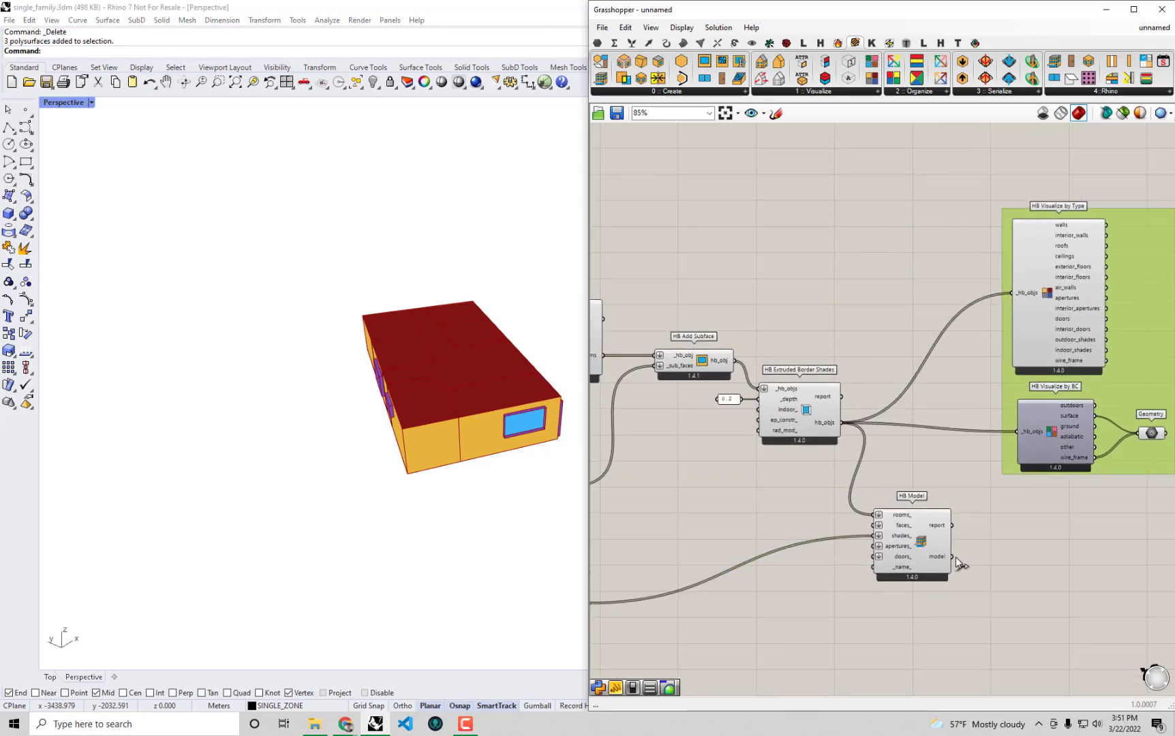
pyautogui.moveTo(952, 556); pyautogui.dragTo(1011, 293)
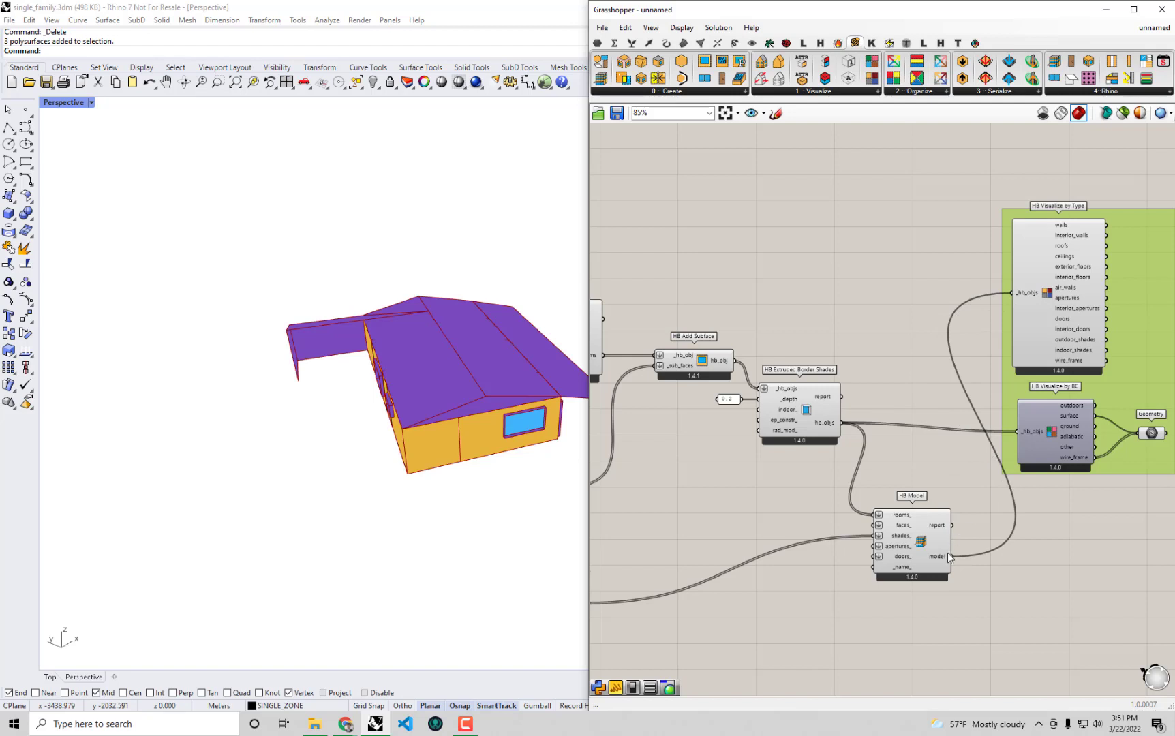
pyautogui.moveTo(952, 557); pyautogui.dragTo(1018, 432)
pyautogui.moveTo(1118, 378); pyautogui.dragTo(1117, 259)
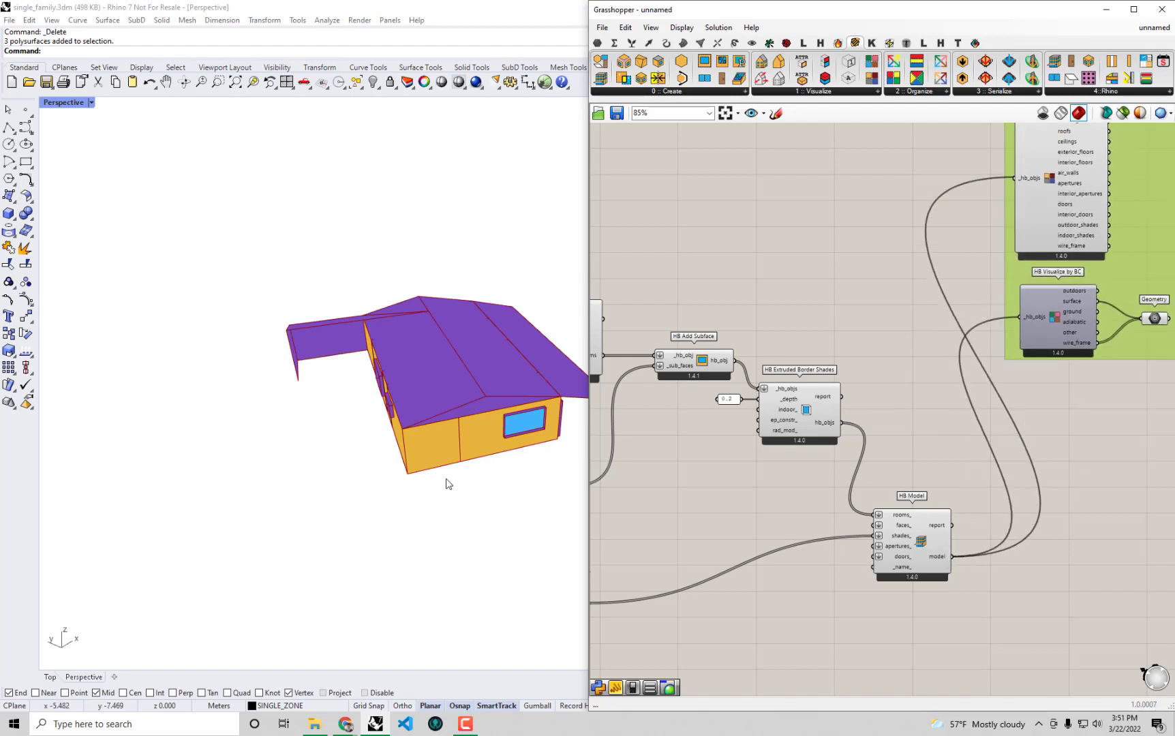
# Step: Examine the house with its context shades, border shades and windows from several angles in the Rhino perspective view
pyautogui.moveTo(446, 481); pyautogui.dragTo(394, 328, button='right')
pyautogui.scroll(3, 393, 328)
pyautogui.moveTo(247, 362); pyautogui.dragTo(420, 451, button='right')
pyautogui.scroll(2, 266, 312)
pyautogui.scroll(-2, 341, 272)
pyautogui.scroll(-2, 235, 293)
pyautogui.scroll(2, 383, 405)
pyautogui.moveTo(381, 405); pyautogui.dragTo(419, 409, button='right')
pyautogui.scroll(-2, 875, 440)
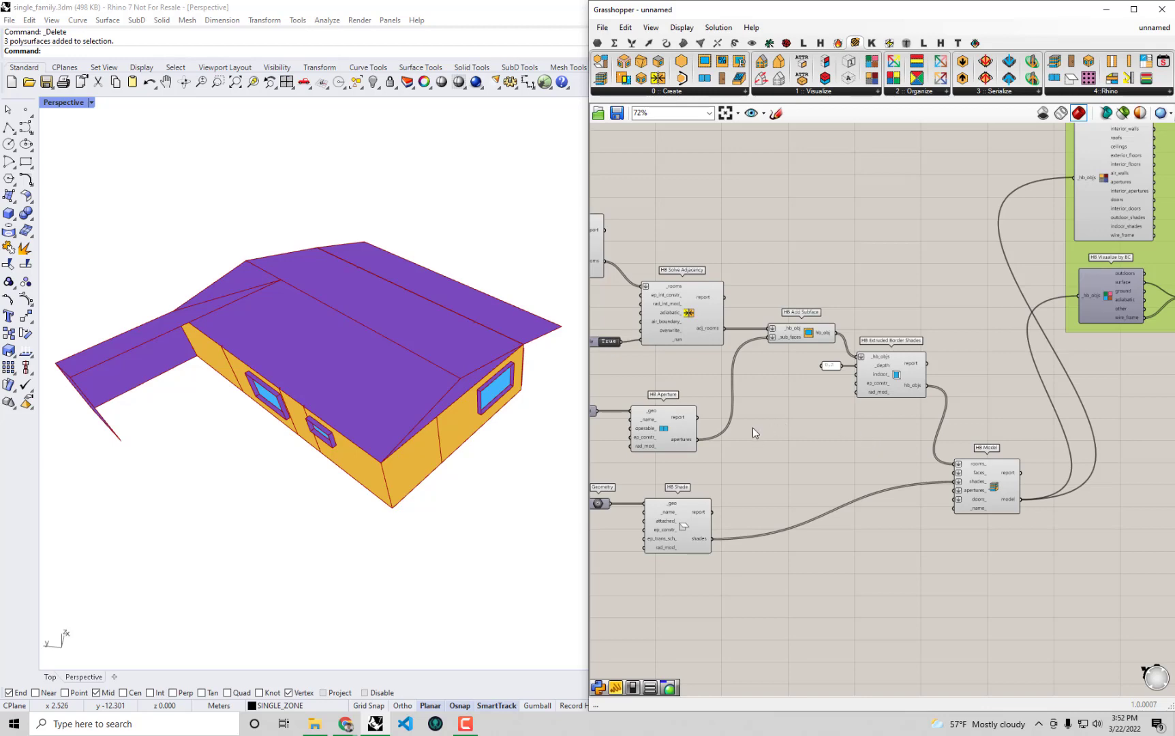
# Step: Add a panel reading 2004::ClimateZone3::WoodFramed below HB Intersect Solids for the room construction set
pyautogui.moveTo(753, 428); pyautogui.dragTo(957, 451, button='right')
pyautogui.scroll(3, 746, 298)
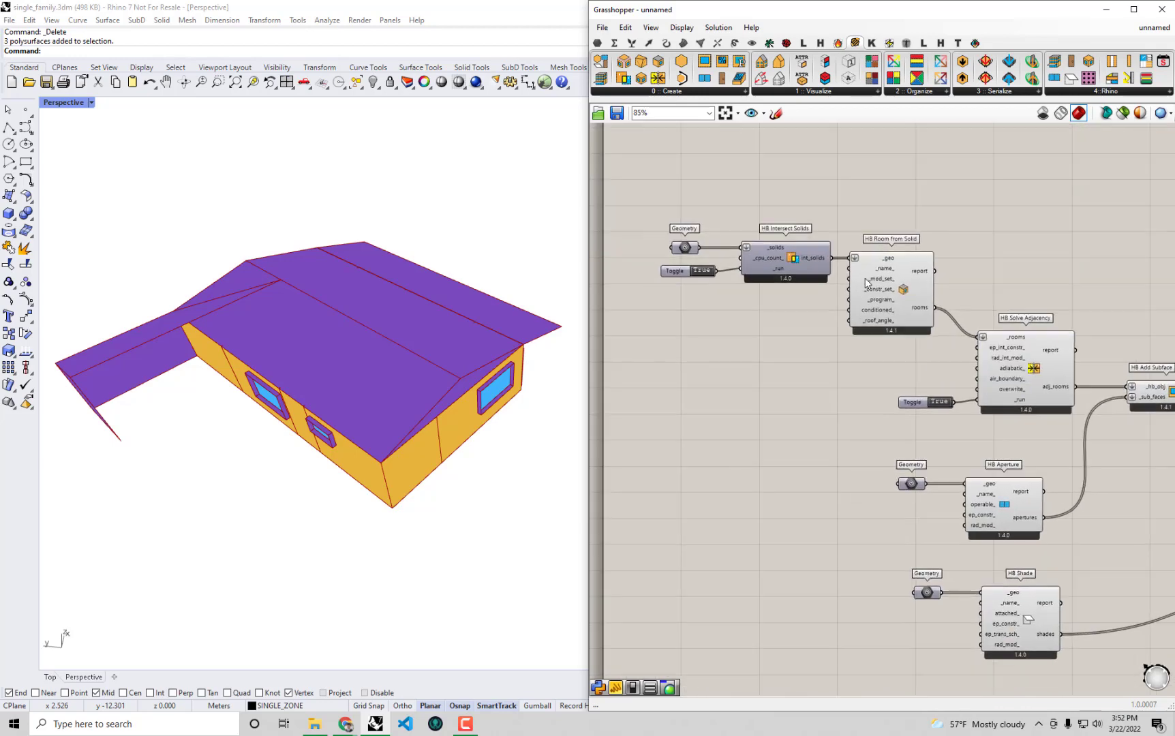
pyautogui.moveTo(889, 293)
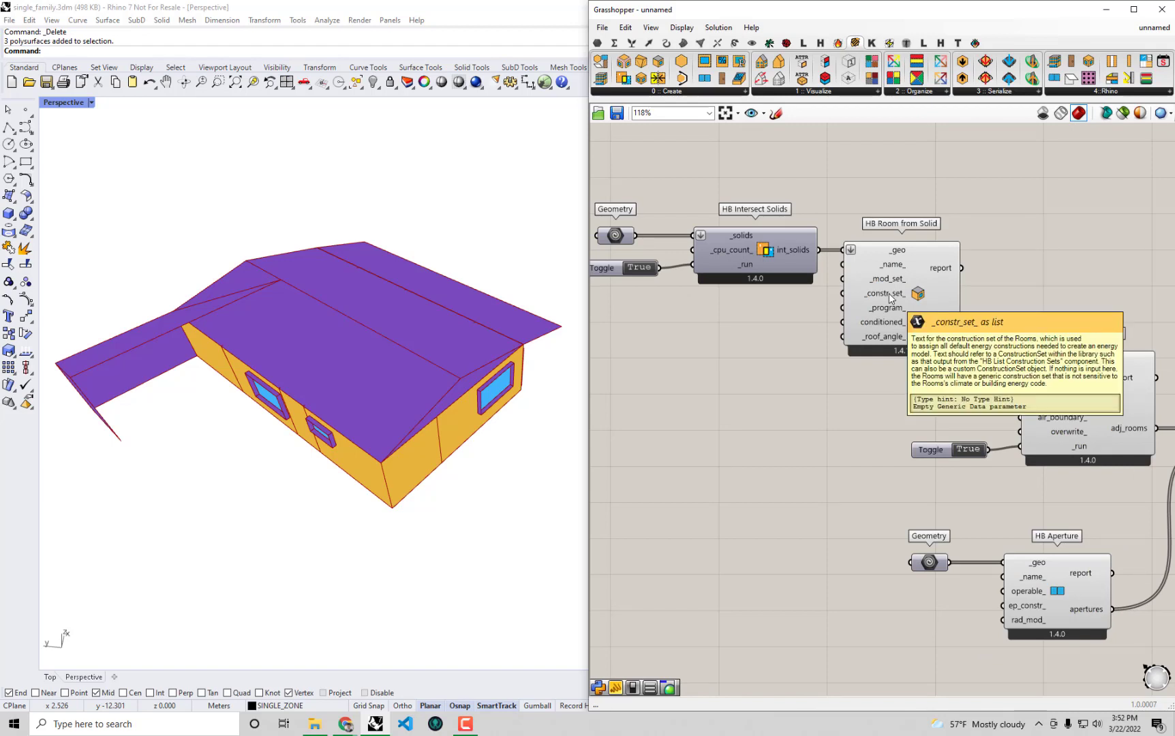
pyautogui.moveTo(889, 293); pyautogui.dragTo(922, 284, button='right')
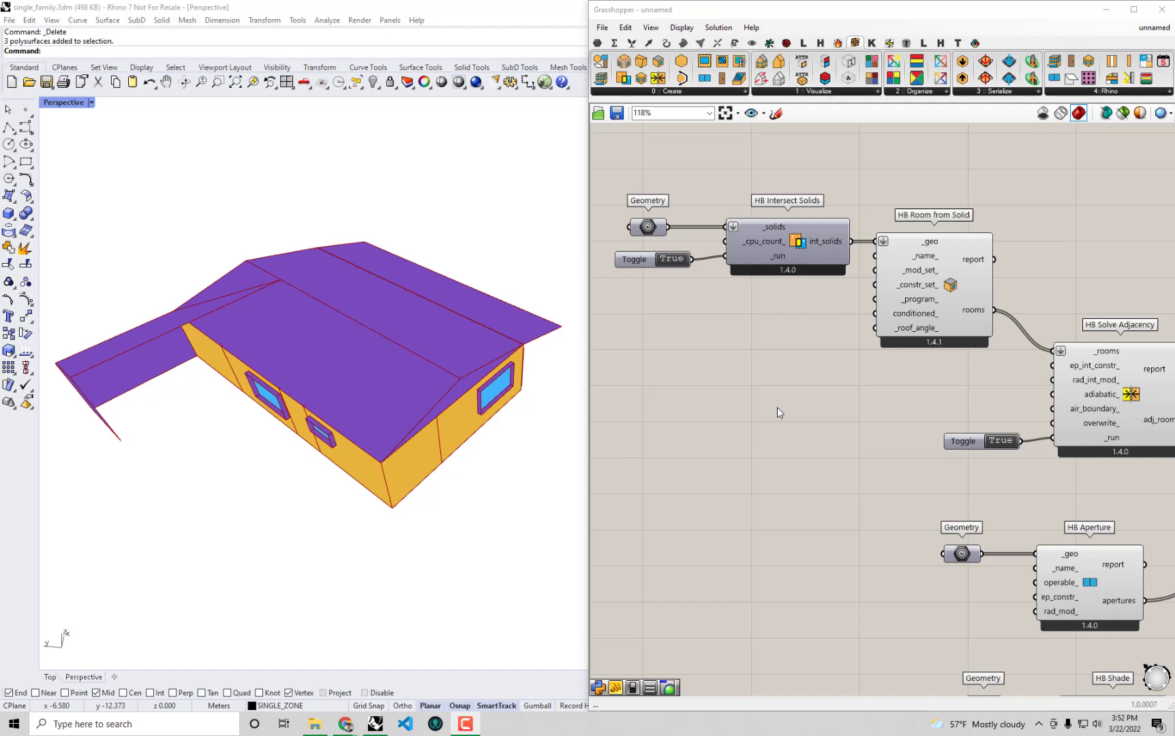
pyautogui.moveTo(777, 407); pyautogui.dragTo(892, 398, button='right')
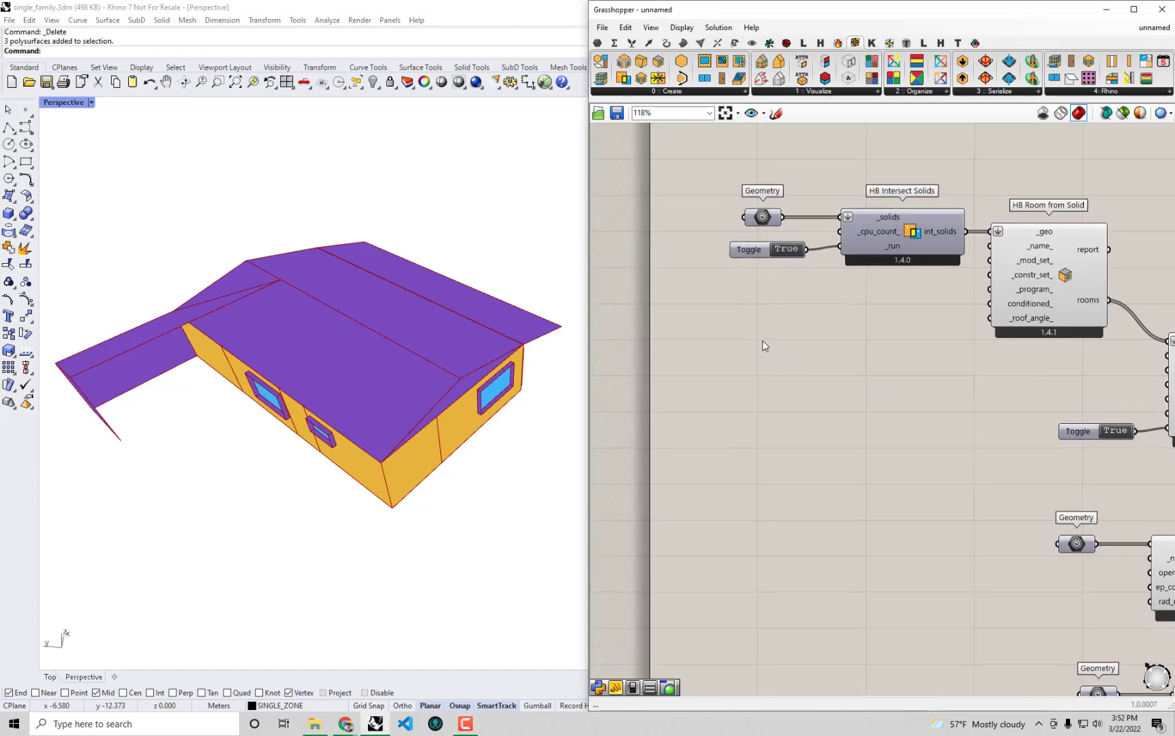
pyautogui.doubleClick(761, 339)
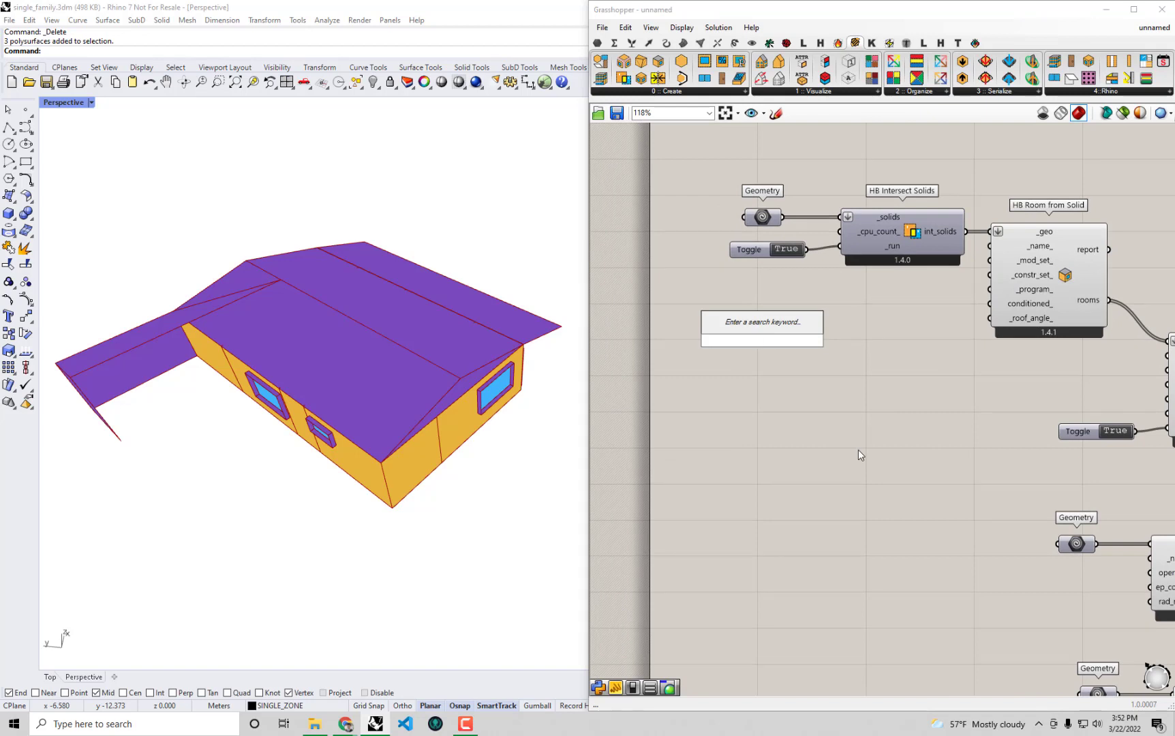
pyautogui.write('"')
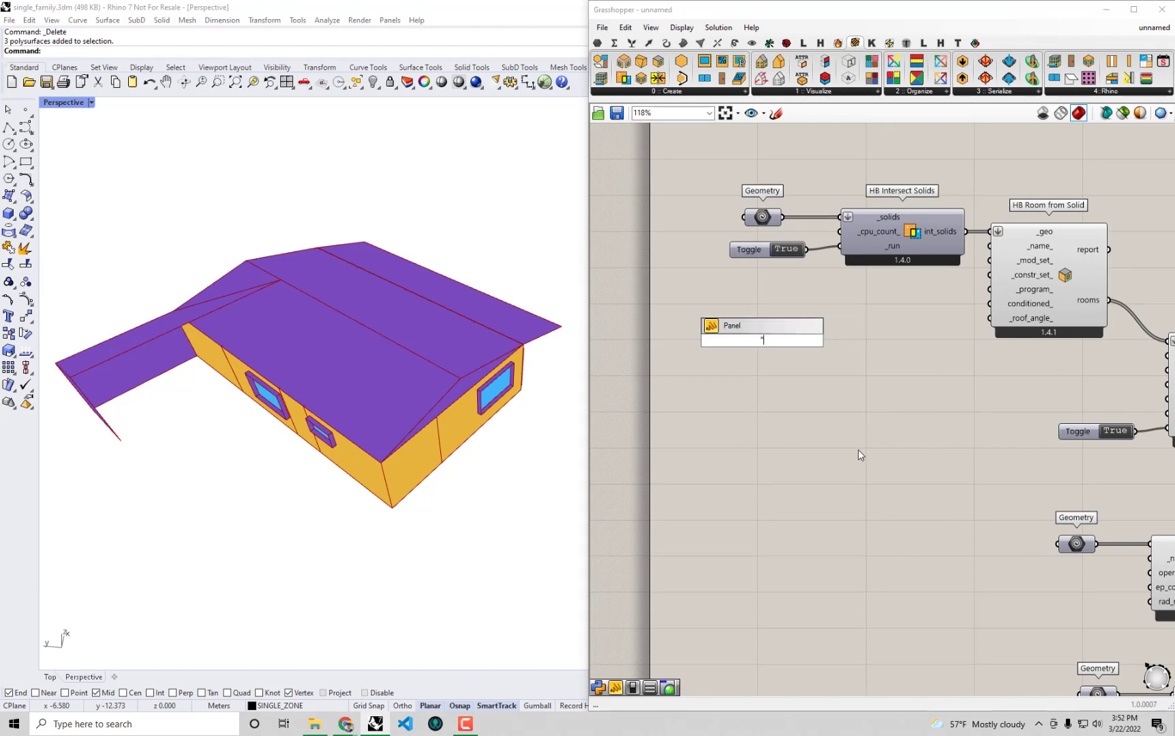
pyautogui.write('200')
pyautogui.write('4:')
pyautogui.write(':Clima')
pyautogui.write('teZone3')
pyautogui.write(':')
pyautogui.write(':W')
pyautogui.write('oodFrames')
pyautogui.press('BackSpace')
pyautogui.write('d')
pyautogui.click(858, 449)
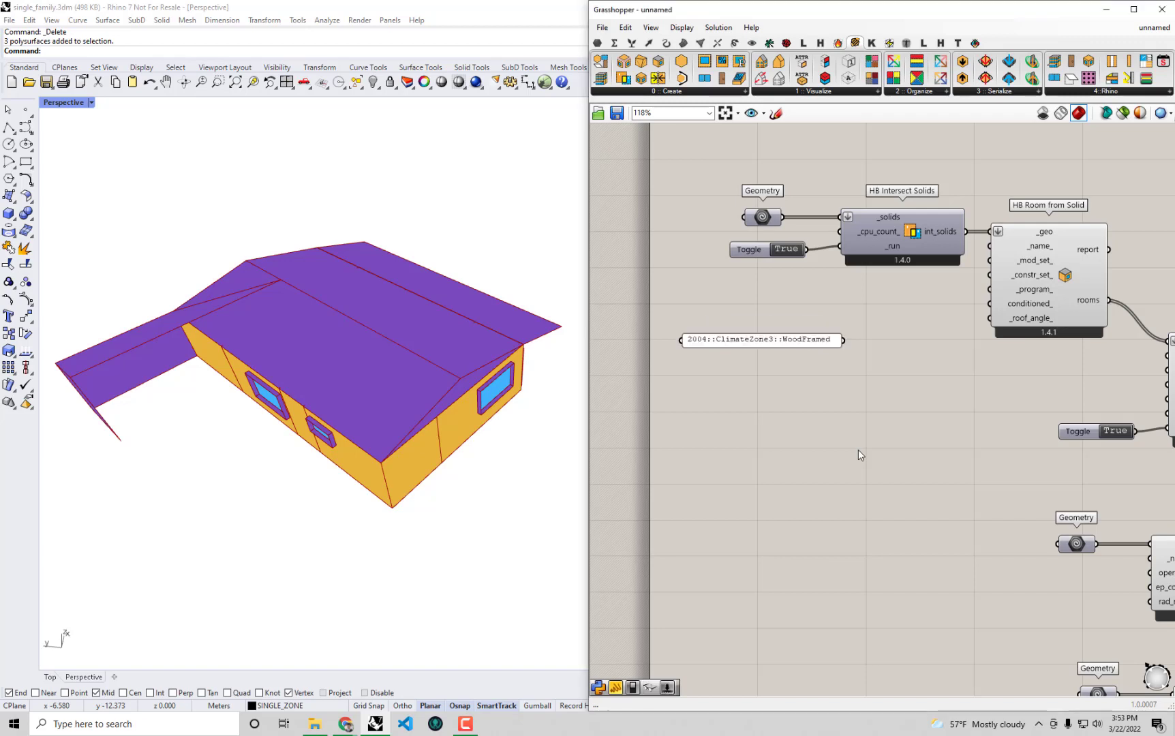
# Step: Place the construction set panel beside HB Room from Solid and connect it to the _constr_set_ input
pyautogui.moveTo(795, 340); pyautogui.dragTo(989, 275)
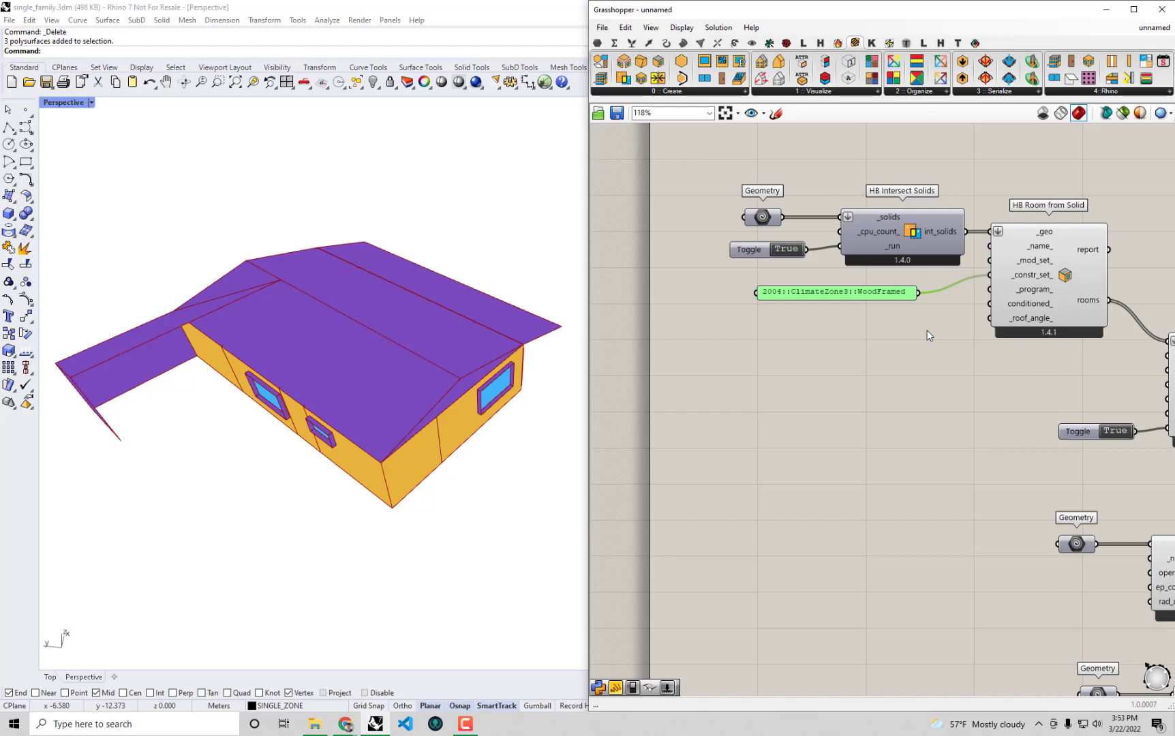
pyautogui.scroll(3, 842, 294)
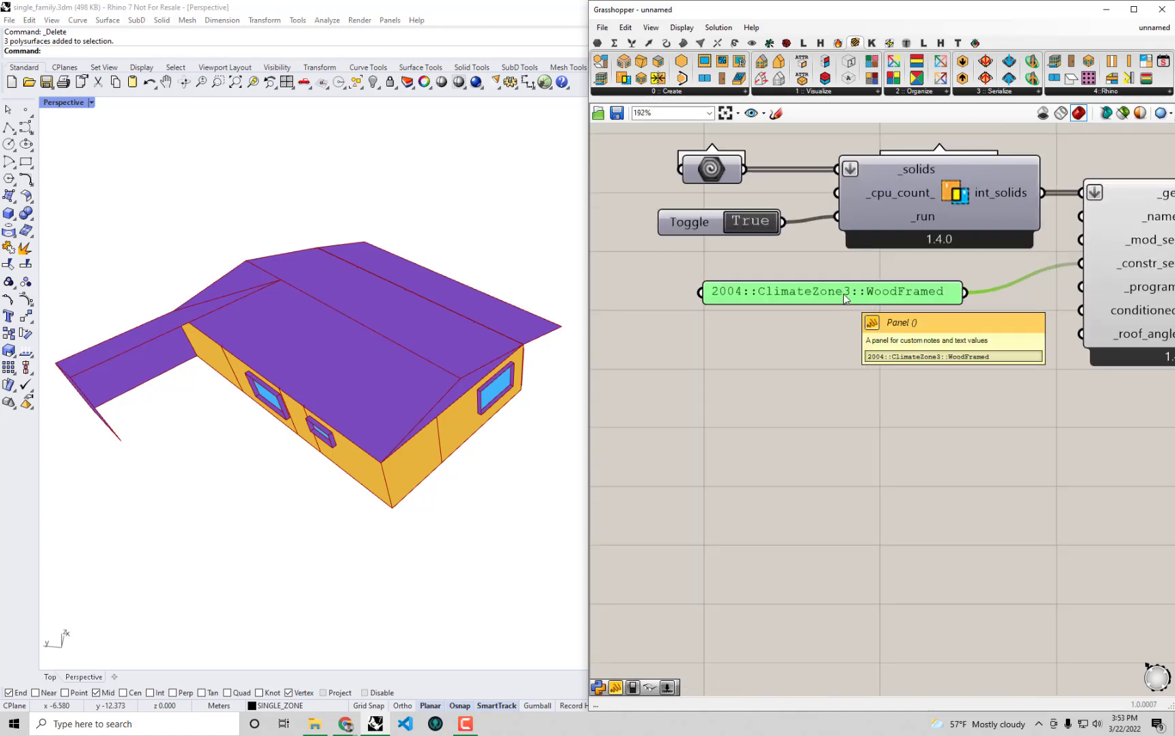
pyautogui.click(852, 359)
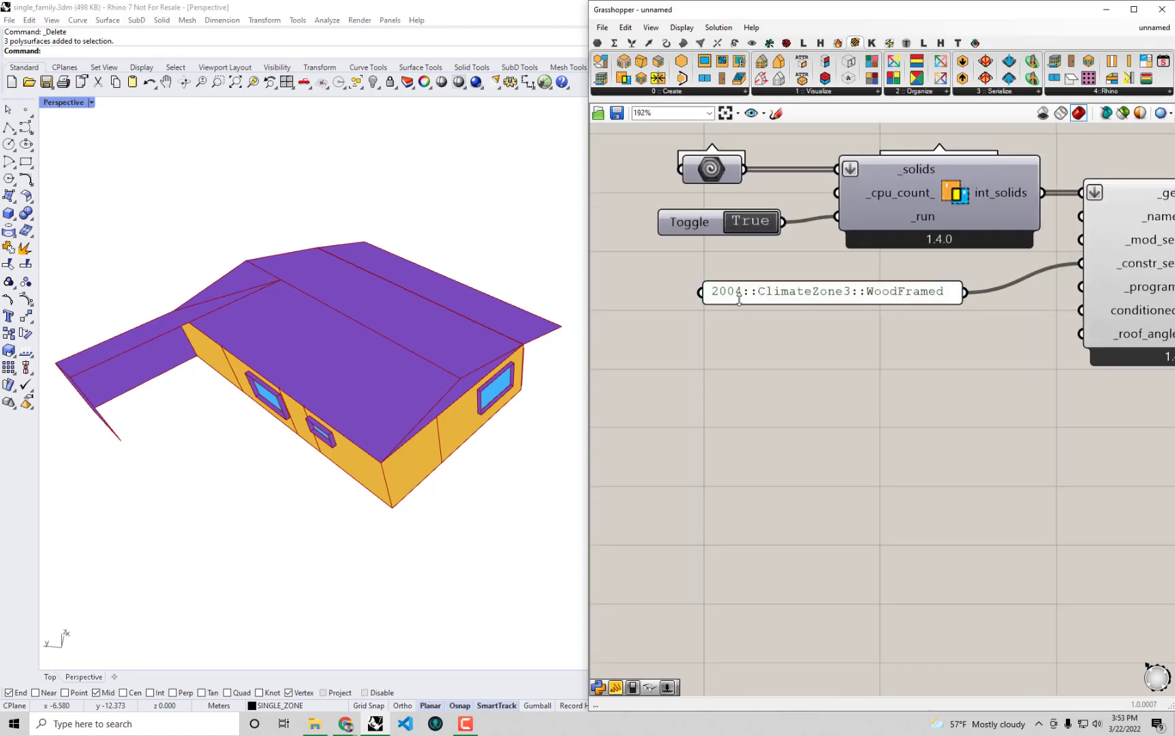
pyautogui.scroll(1, 943, 305)
pyautogui.scroll(-1, 943, 305)
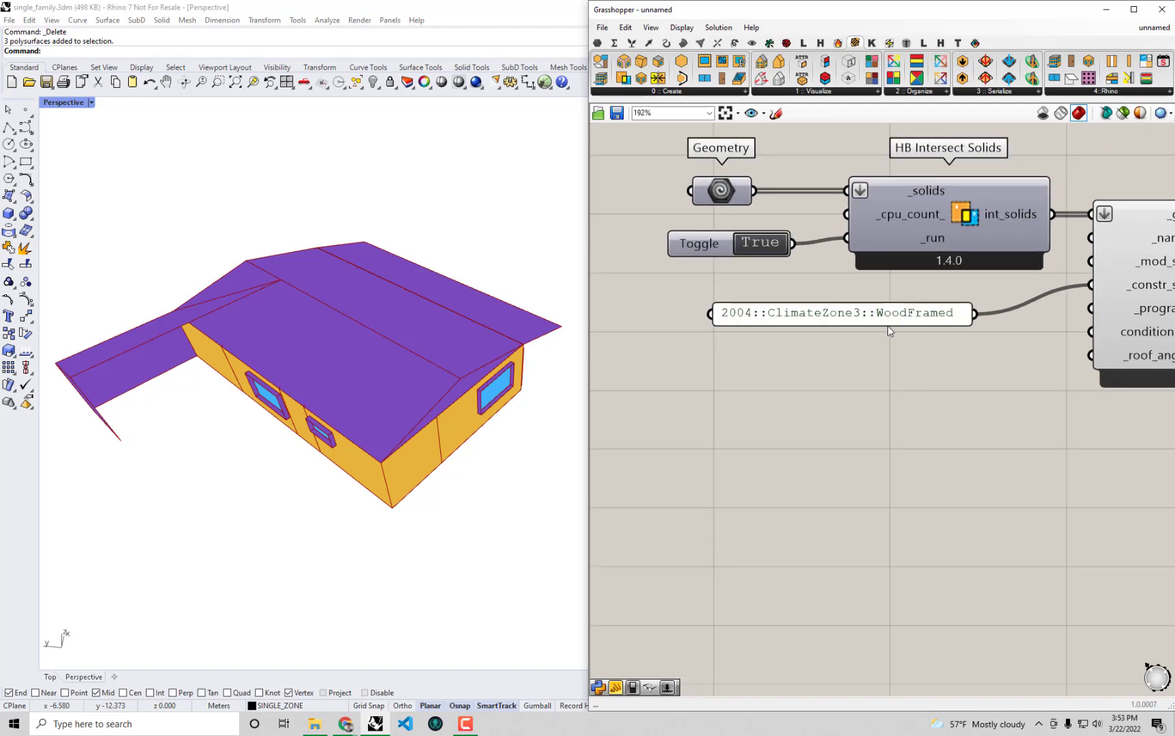
pyautogui.scroll(-1, 863, 374)
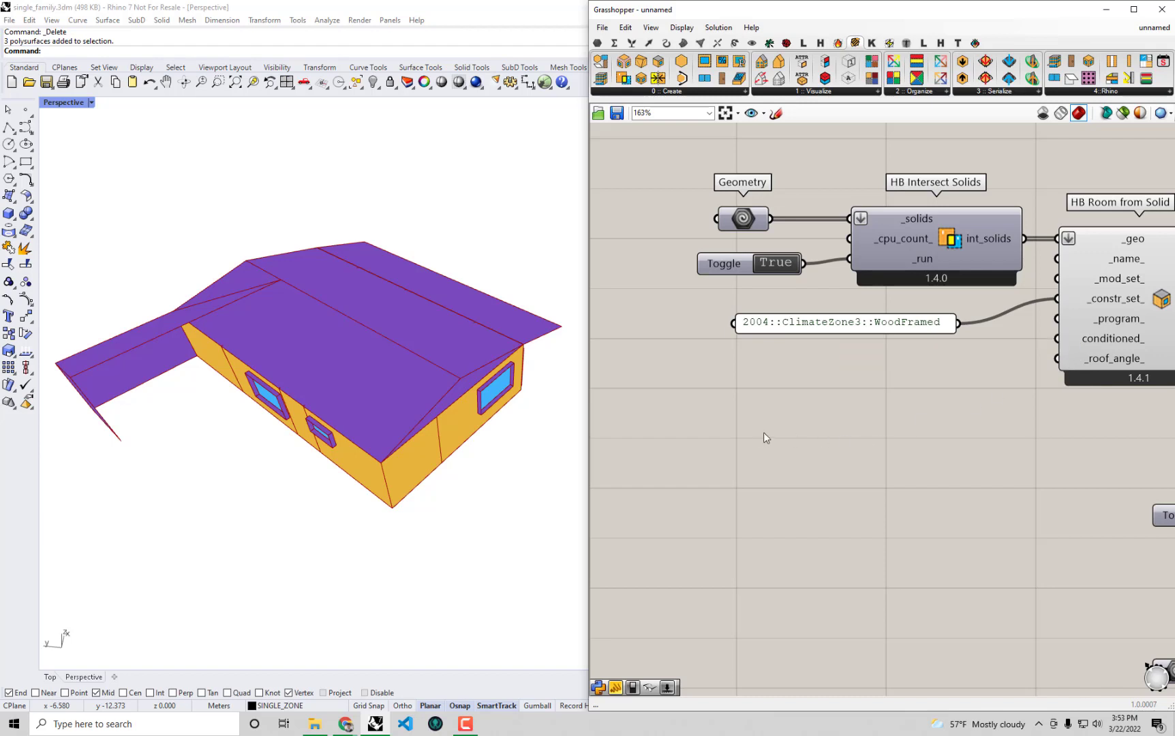
# Step: Add a panel reading MidriseApartment::Apartment below the construction set panel
pyautogui.doubleClick(746, 421)
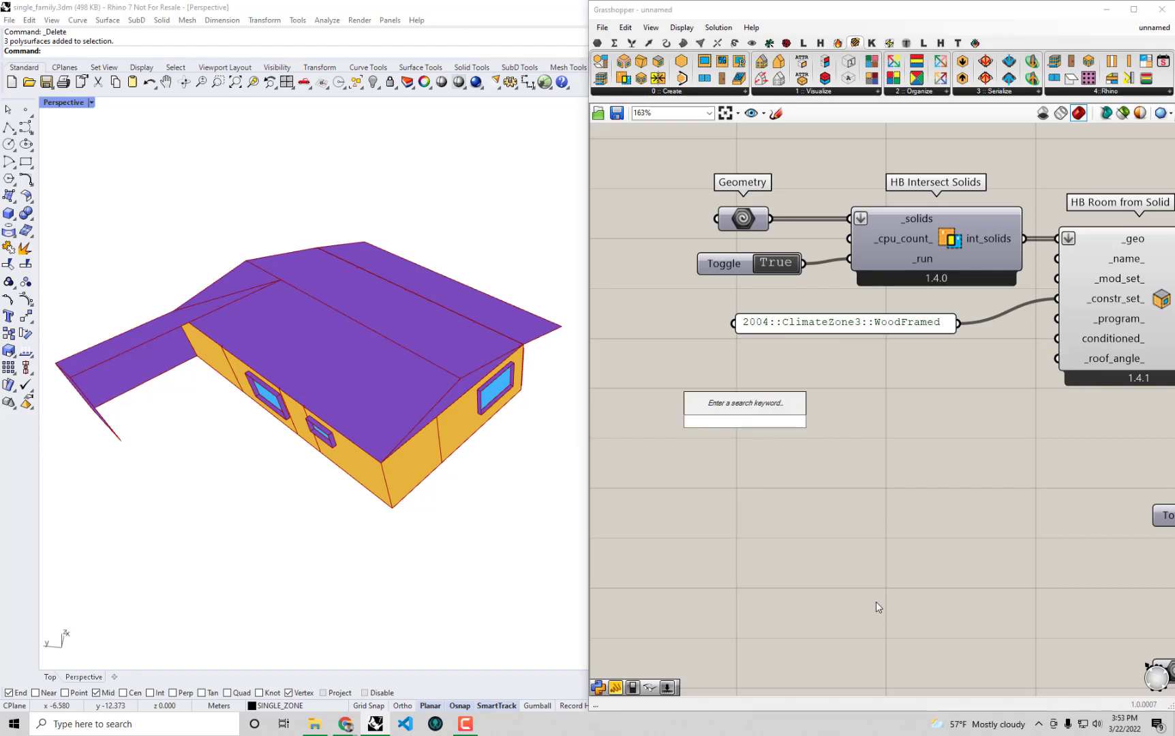
pyautogui.write('"')
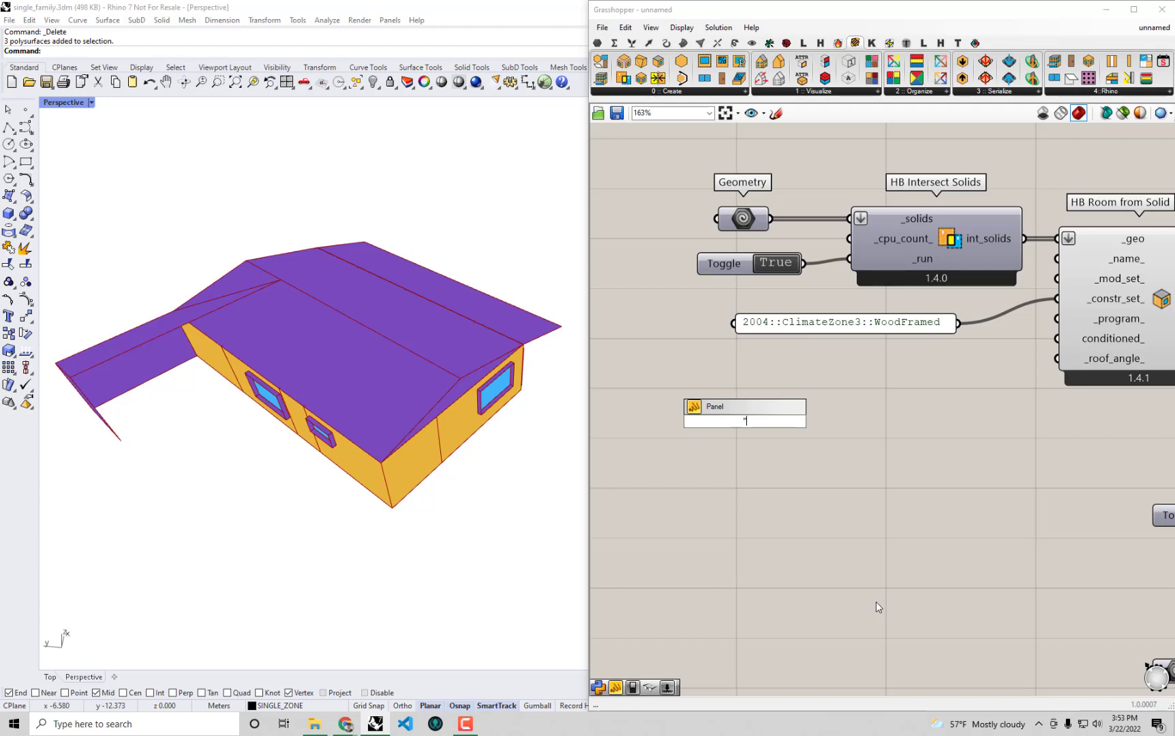
pyautogui.write('MidriseApartment::Apartment')
pyautogui.press('Return')
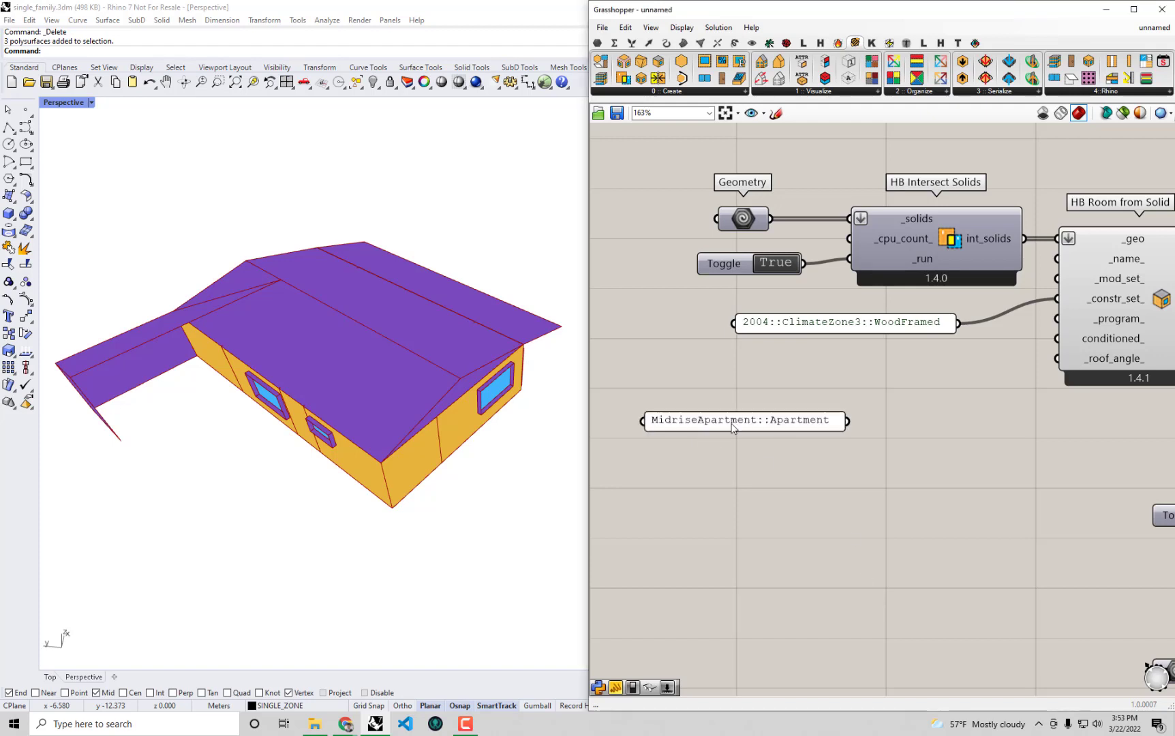
# Step: Move the apartment panel under the construction set panel, widen it and change its text to 2019::MidriseApartment::Apartment
pyautogui.moveTo(722, 424); pyautogui.dragTo(837, 387)
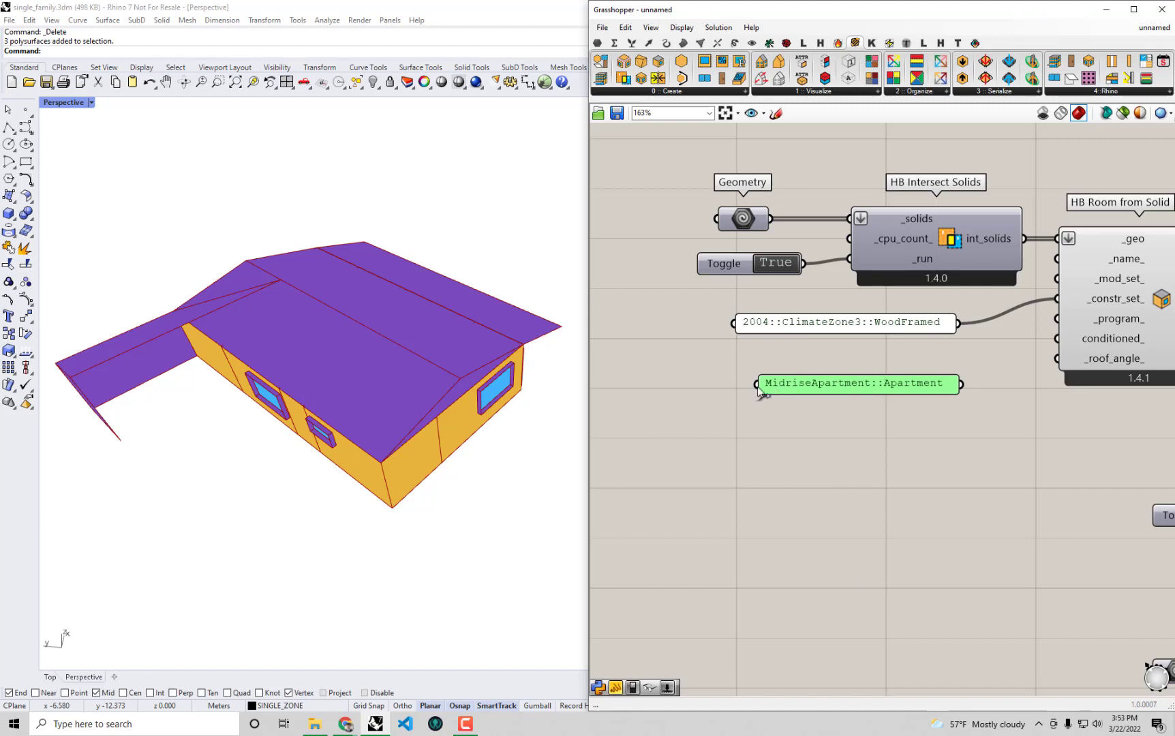
pyautogui.moveTo(759, 390); pyautogui.dragTo(729, 389)
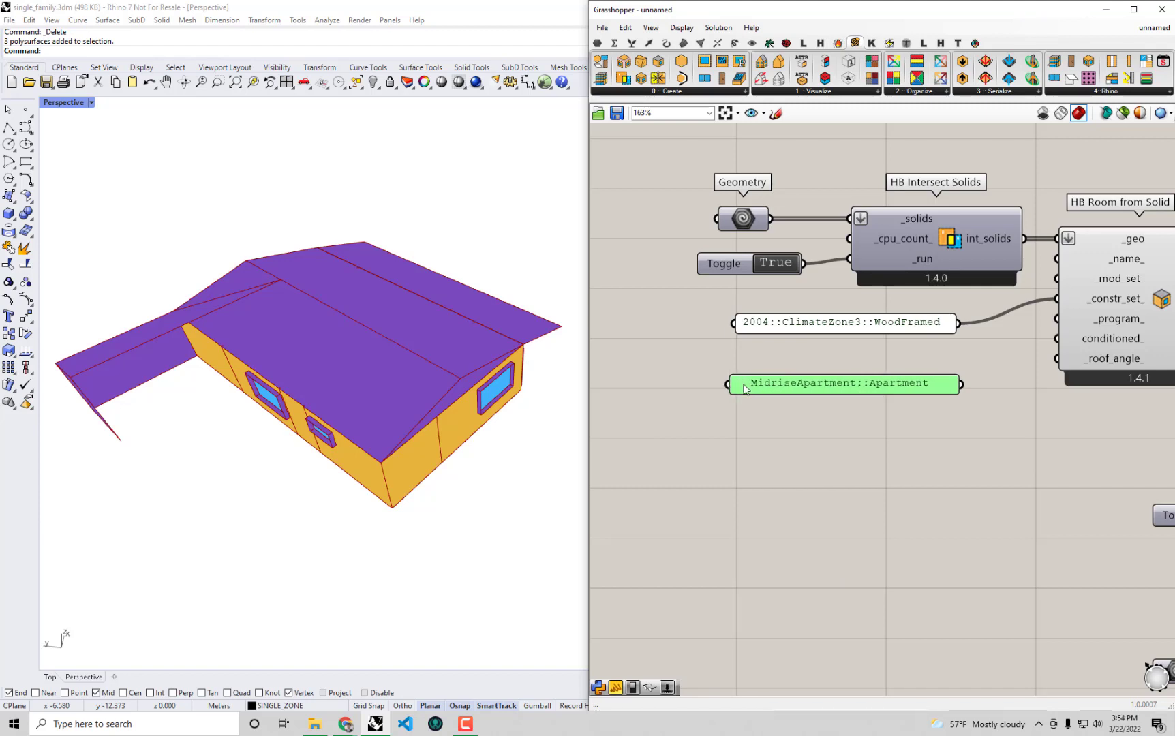
pyautogui.doubleClick(744, 389)
pyautogui.click(659, 321)
pyautogui.write('2')
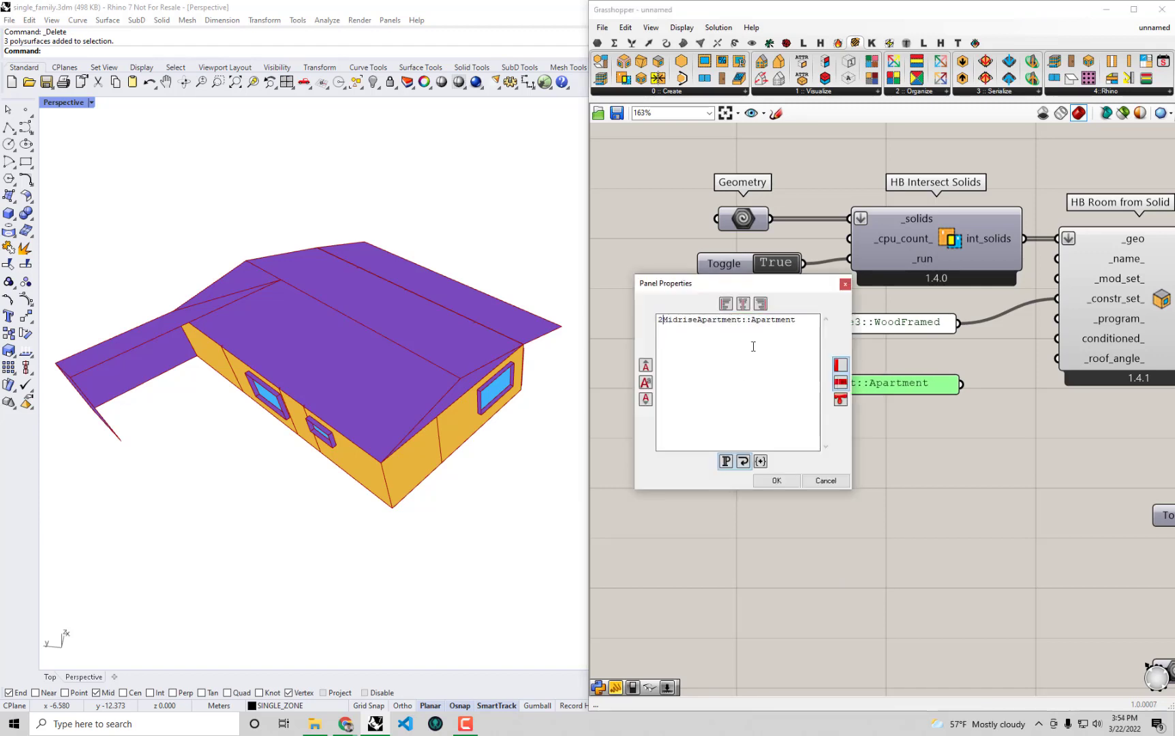
pyautogui.write('019::')
pyautogui.click(779, 479)
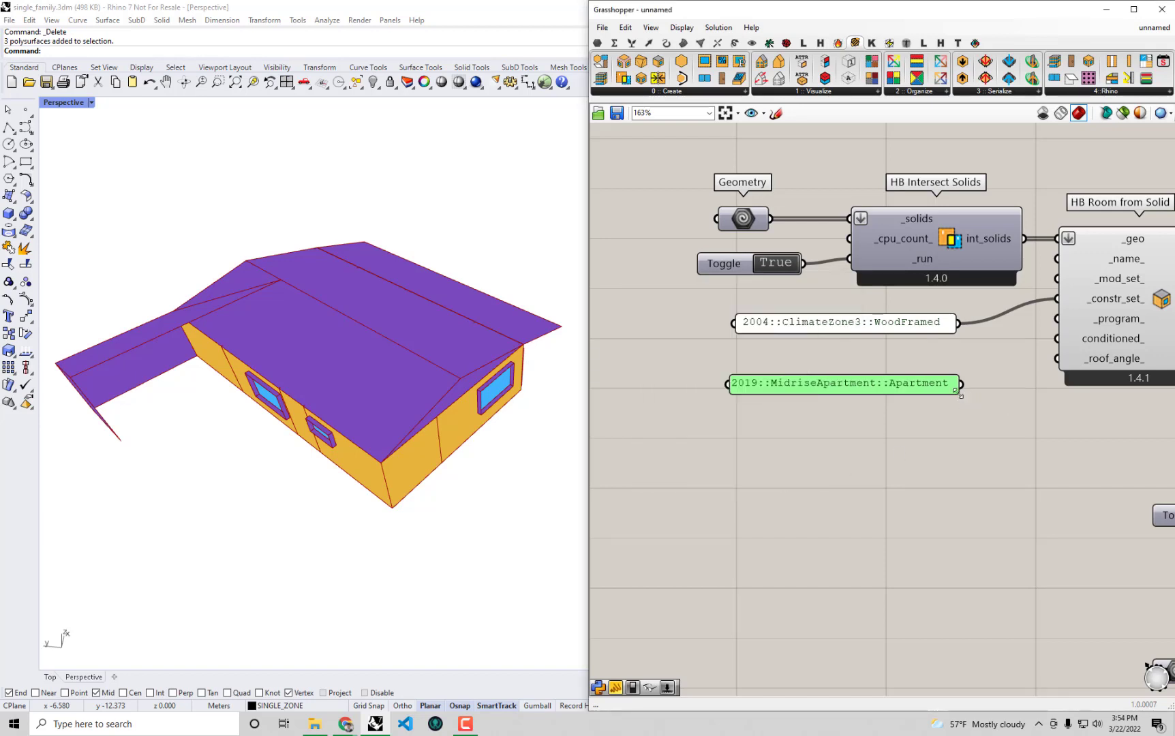
# Step: Enlarge the apartment program panel, align it under the construction set panel and connect it to HB Room from Solid's _program_ input
pyautogui.moveTo(952, 387); pyautogui.dragTo(947, 365)
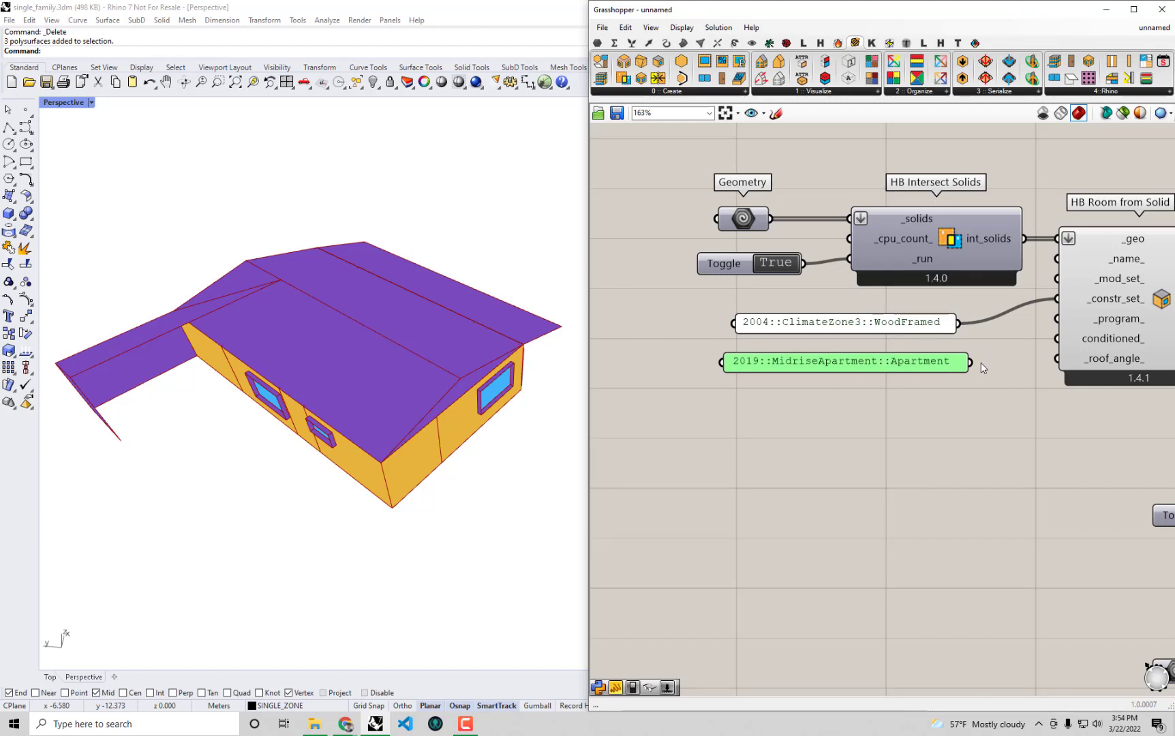
pyautogui.moveTo(971, 361); pyautogui.dragTo(1057, 319)
pyautogui.click(999, 411)
pyautogui.moveTo(1123, 319); pyautogui.dragTo(1021, 341, button='right')
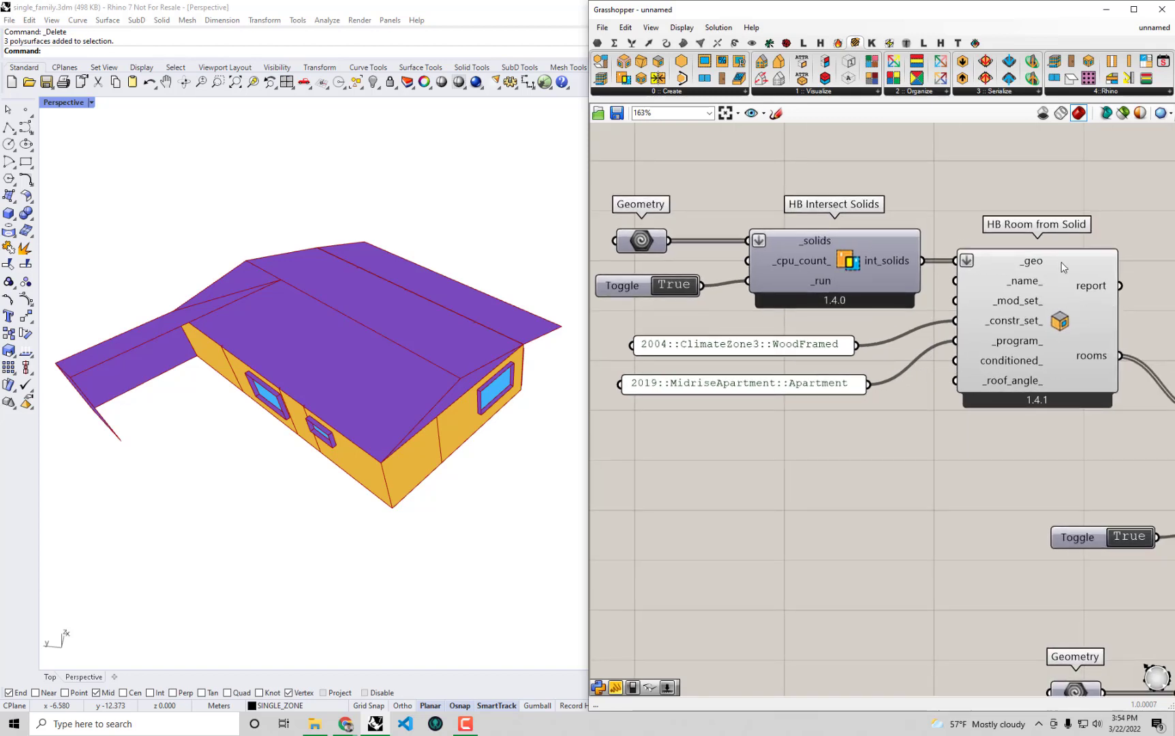
# Step: Move the unconnected component further down the canvas to free the space below HB Shade
pyautogui.scroll(2, 653, 353)
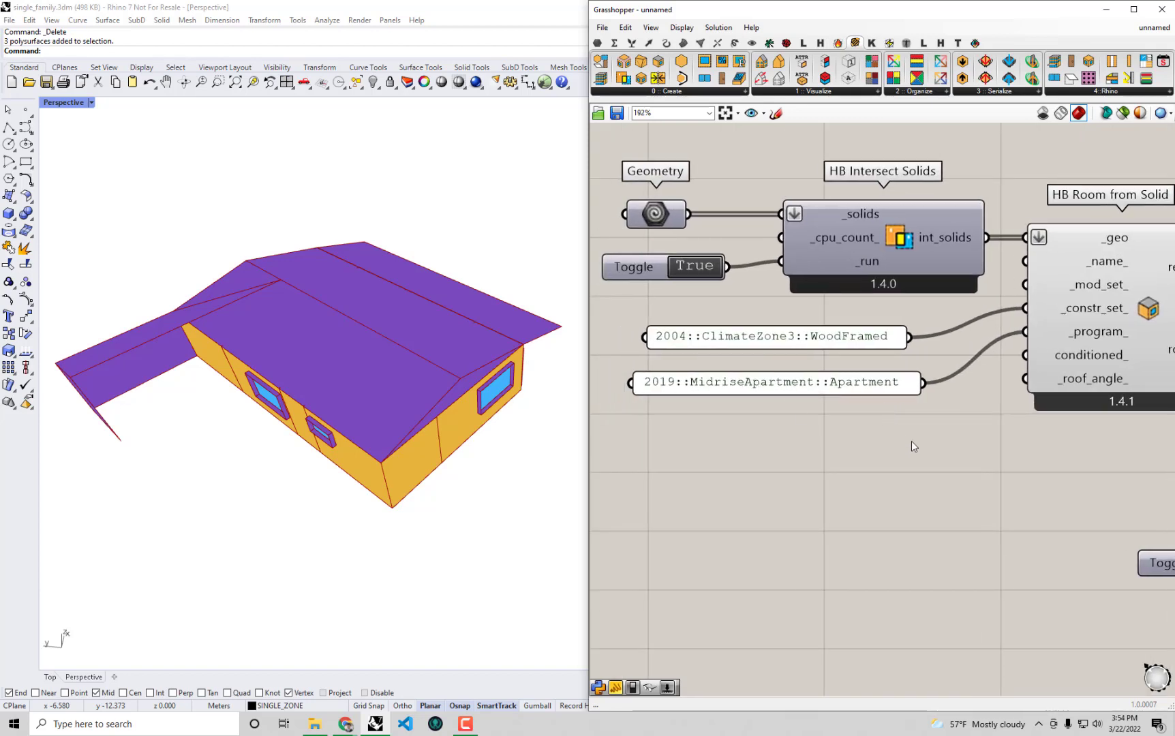
pyautogui.scroll(-10, 911, 440)
pyautogui.moveTo(923, 409); pyautogui.dragTo(892, 344, button='right')
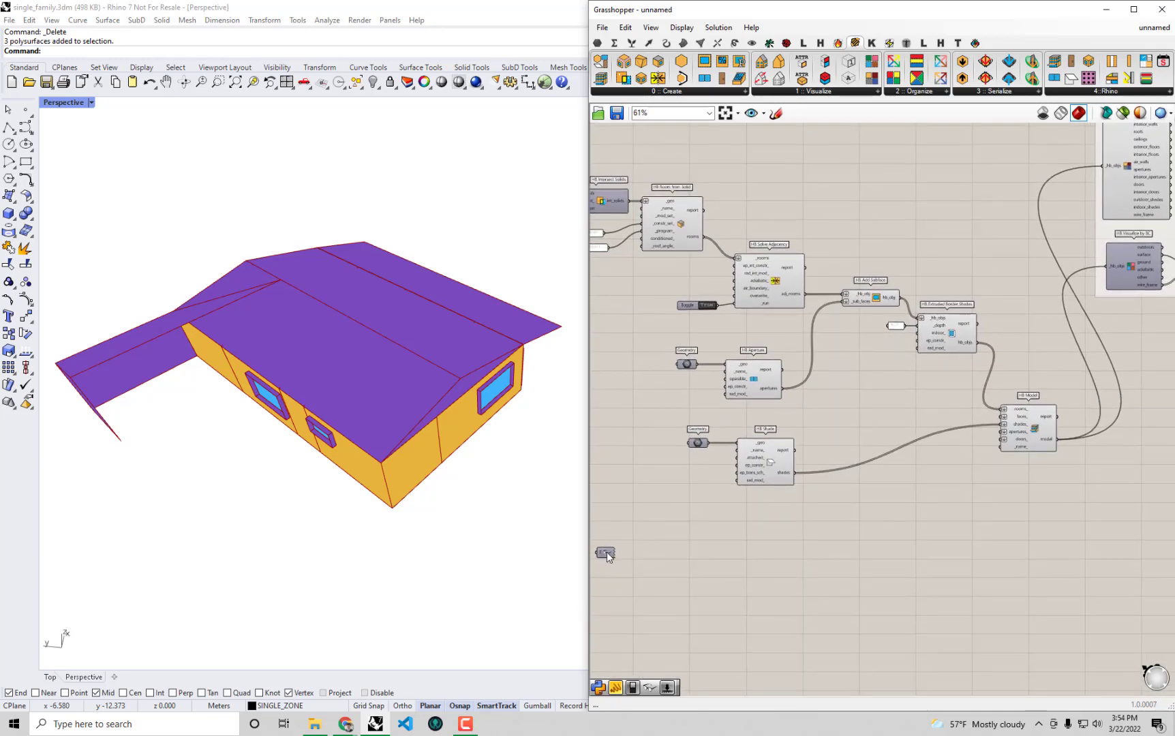
pyautogui.click(709, 552)
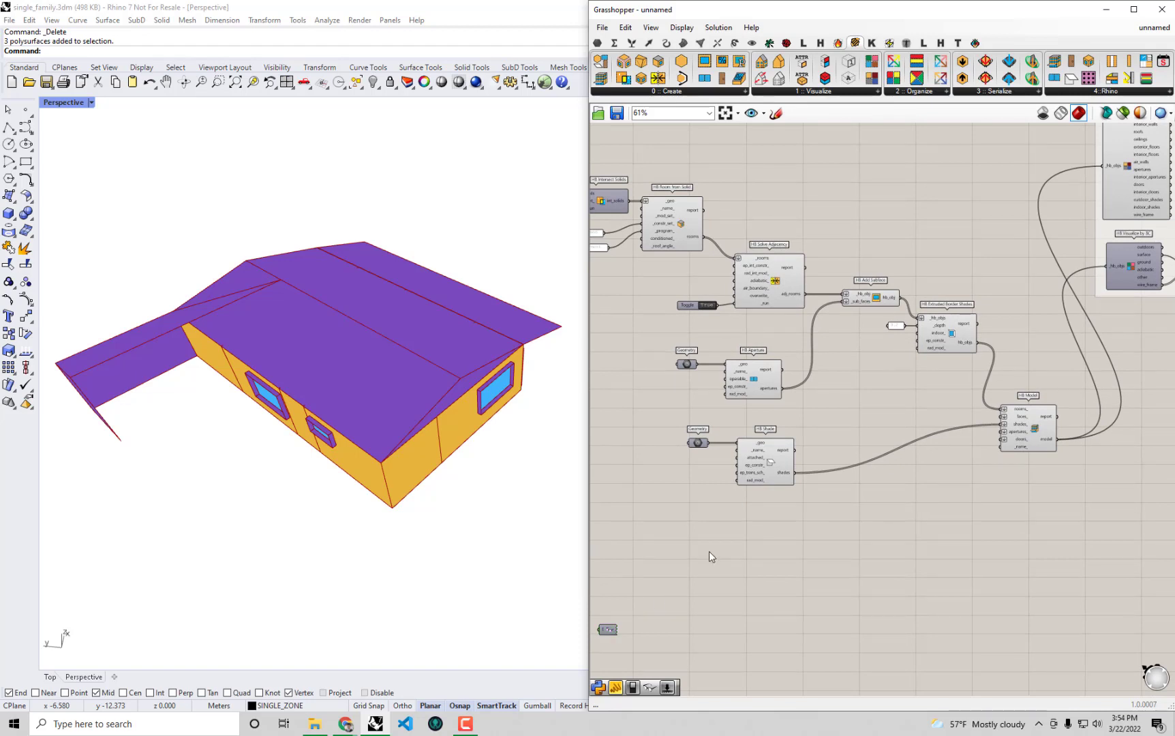